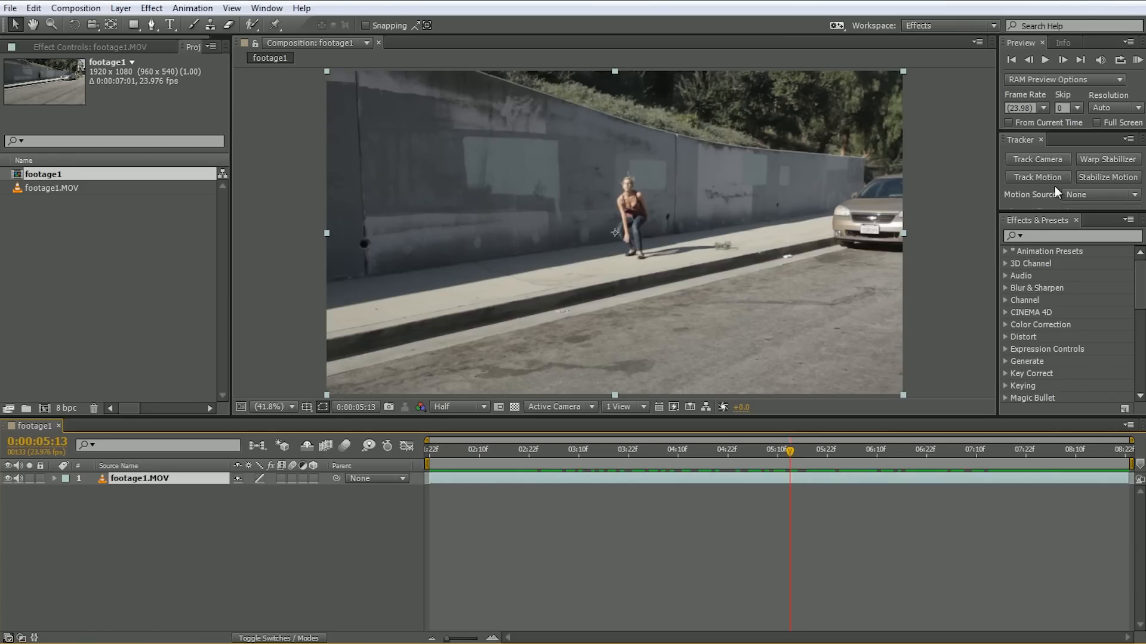
- Apply Warp Stabilizer to footage1.MOV with Detailed Analysis on, rolling shutter ripple set to Enhanced Reduction and smoothness at 5%
click(1091, 158)
click(17, 221)
click(129, 233)
click(152, 244)
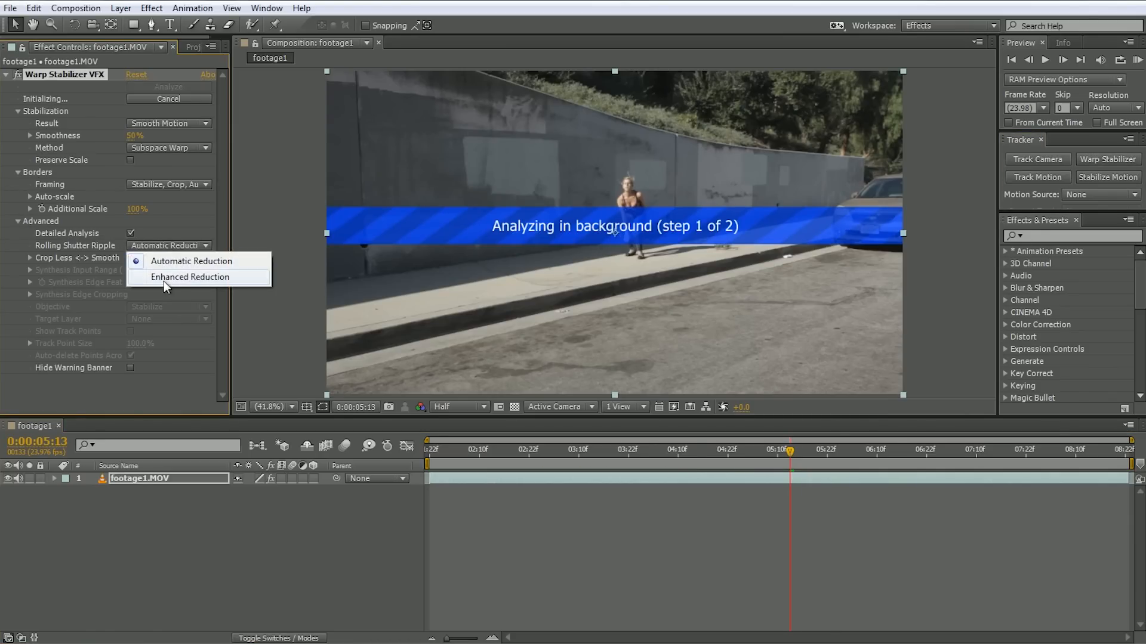
click(172, 277)
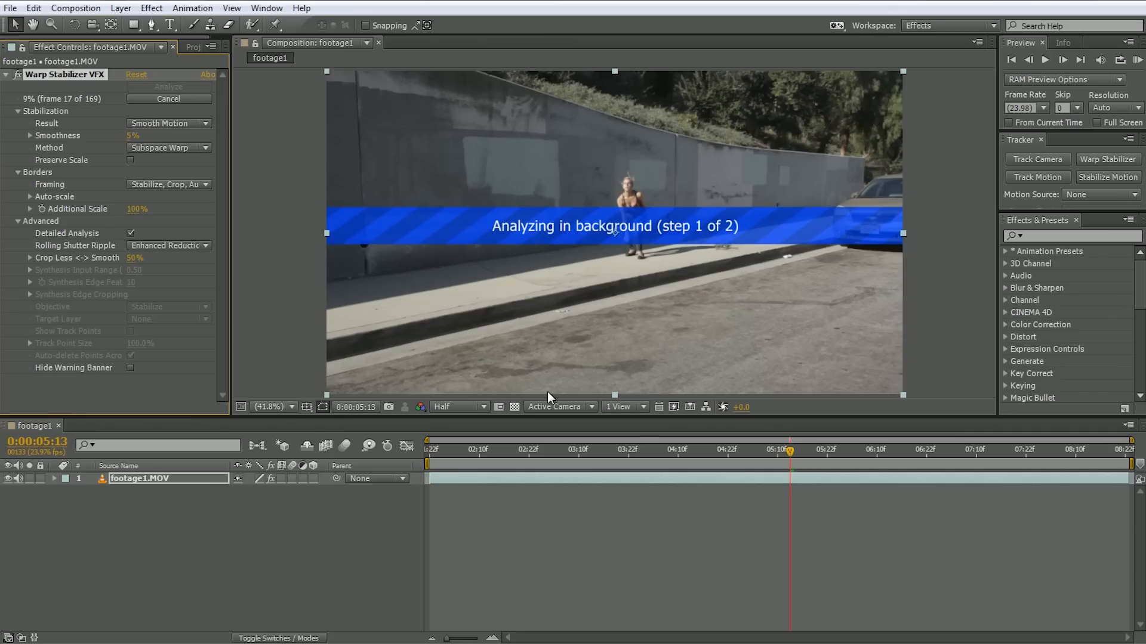
- Scrub through the shot during and after the stabilizer analysis to check the camera motion
click(615, 453)
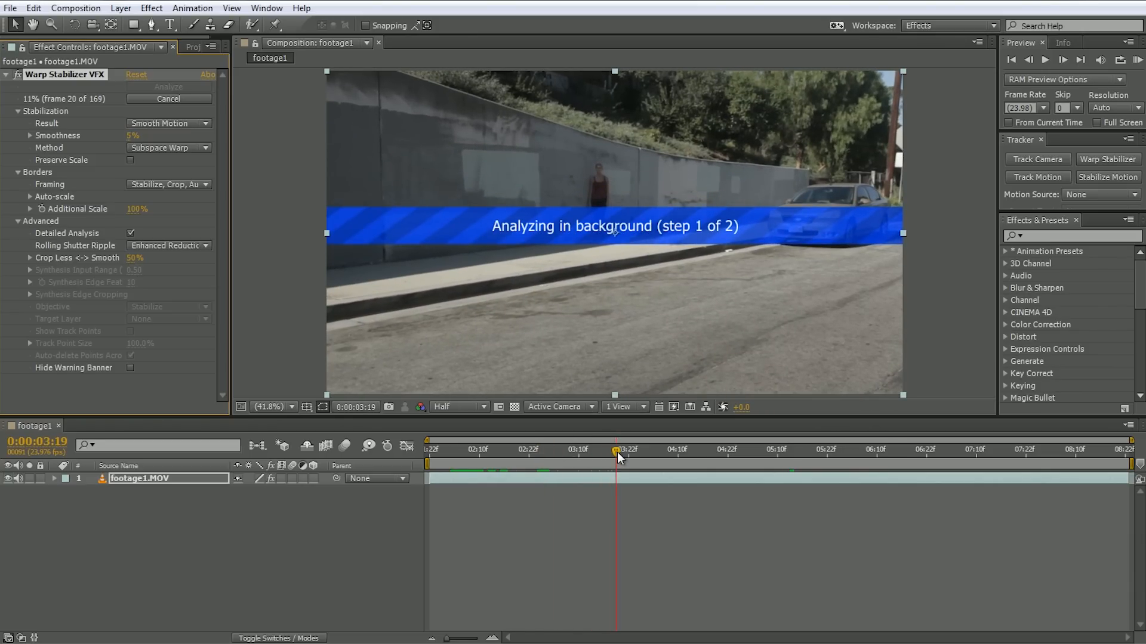
drag(617, 452, 578, 452)
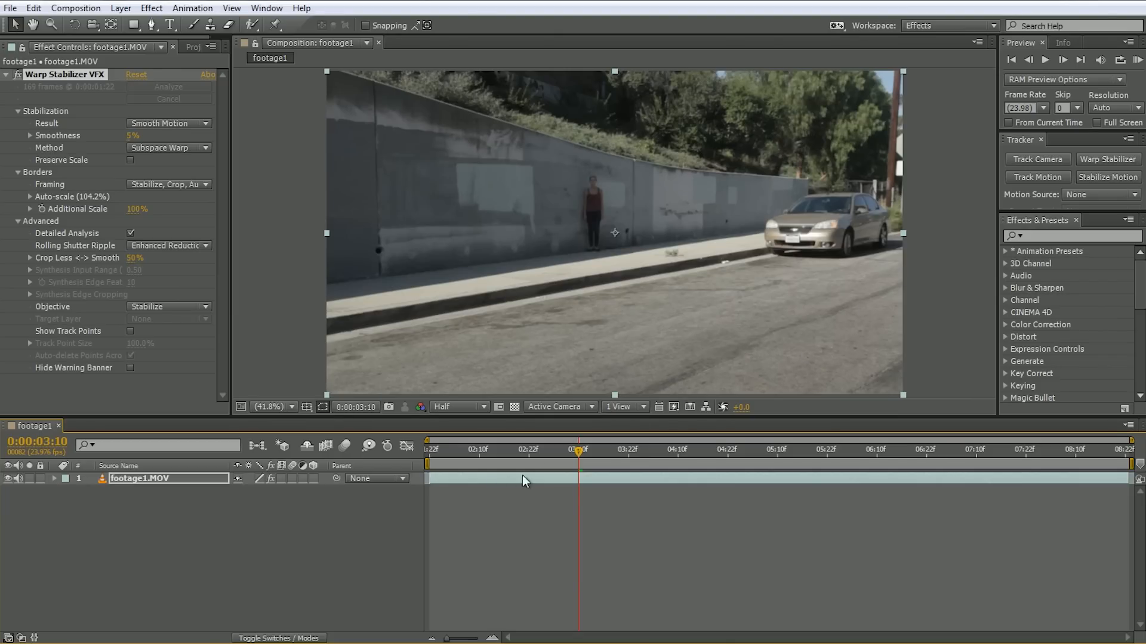
drag(571, 452, 769, 455)
click(946, 336)
- Set the Warp Stabilizer smoothness to 10%
click(132, 136)
text(10)
key(Return)
- Scrub through footage1.MOV to review the stabilization at 10% smoothness
mouse_move(541, 458)
mouse_down()
mouse_move(453, 457)
mouse_move(661, 460)
mouse_move(554, 451)
mouse_up()
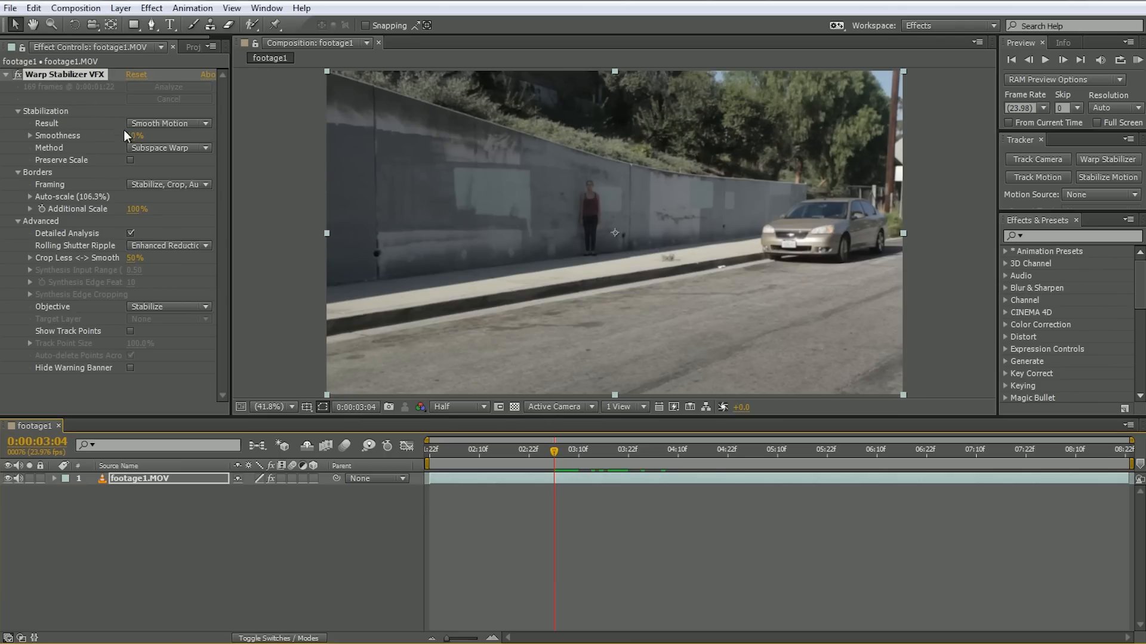
drag(555, 456, 500, 453)
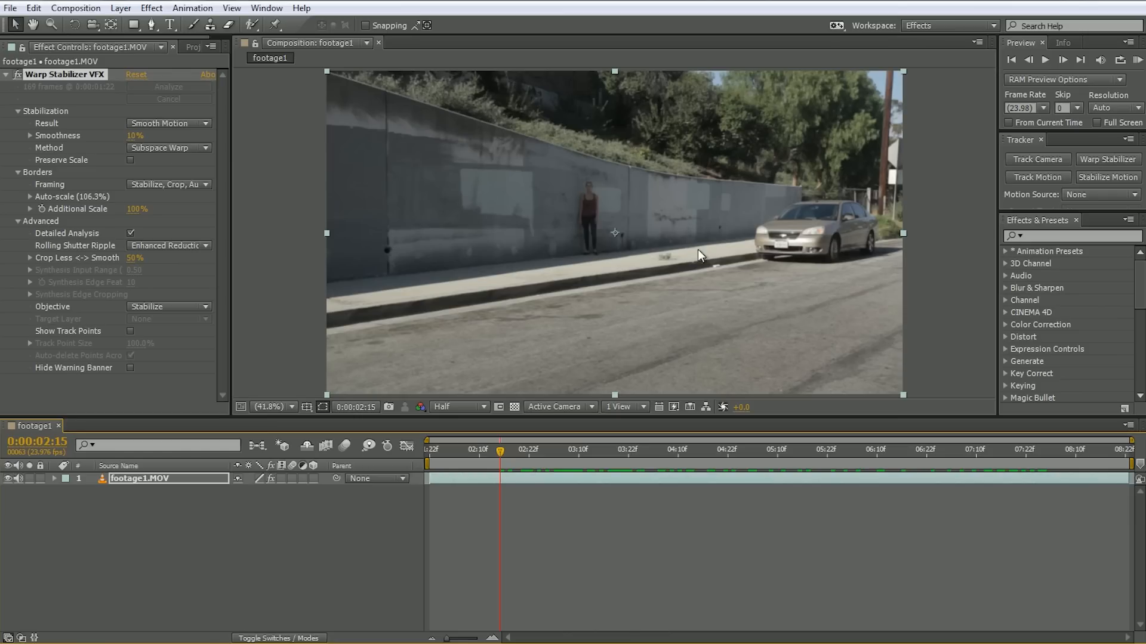
click(132, 135)
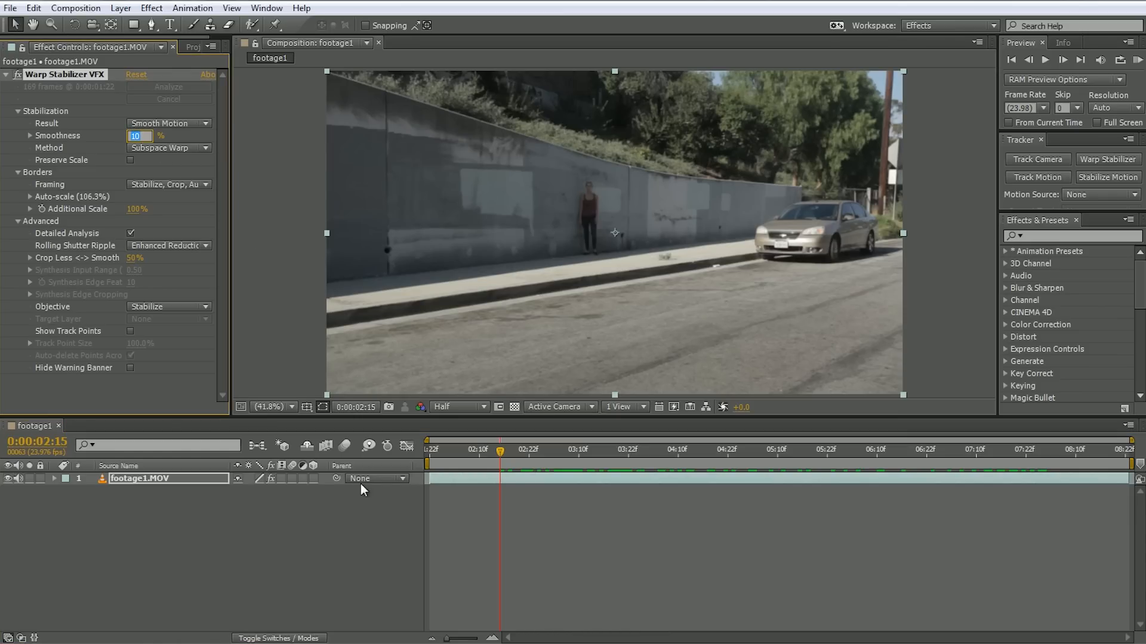
click(350, 528)
drag(489, 456, 762, 459)
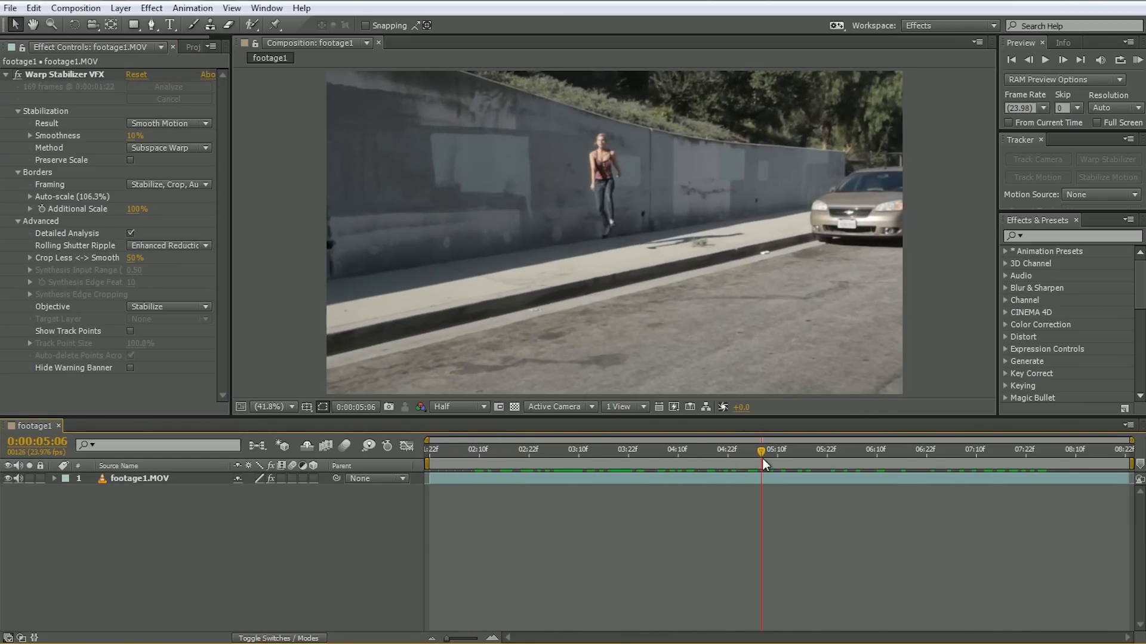
- Pre-compose the footage1.MOV layer as Footage, moving all attributes into the new composition
click(126, 479)
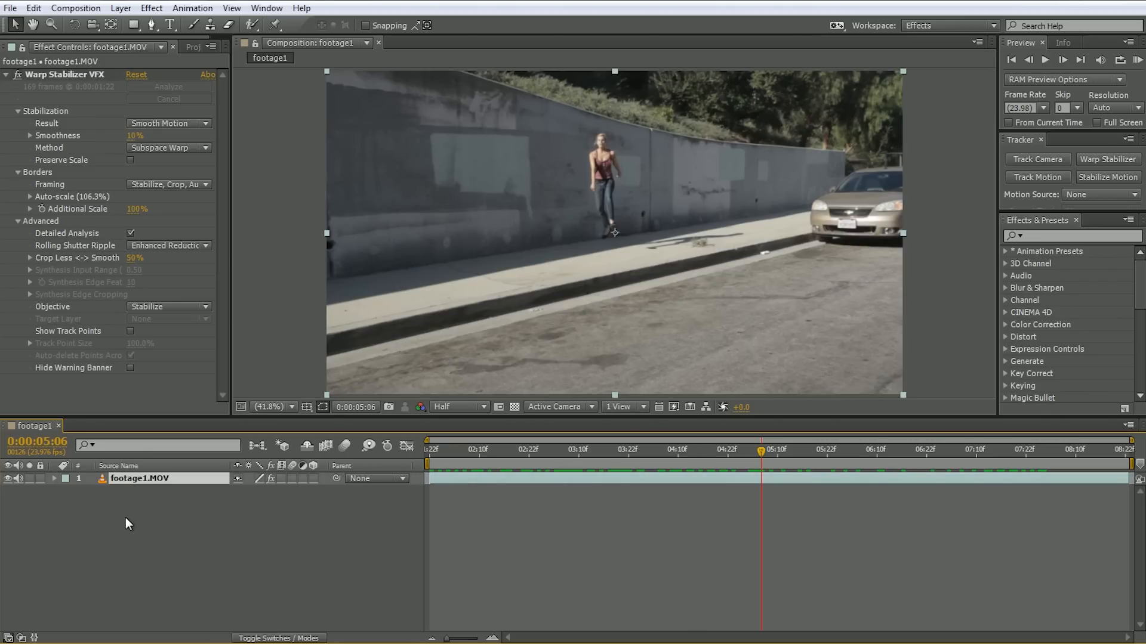
click(121, 8)
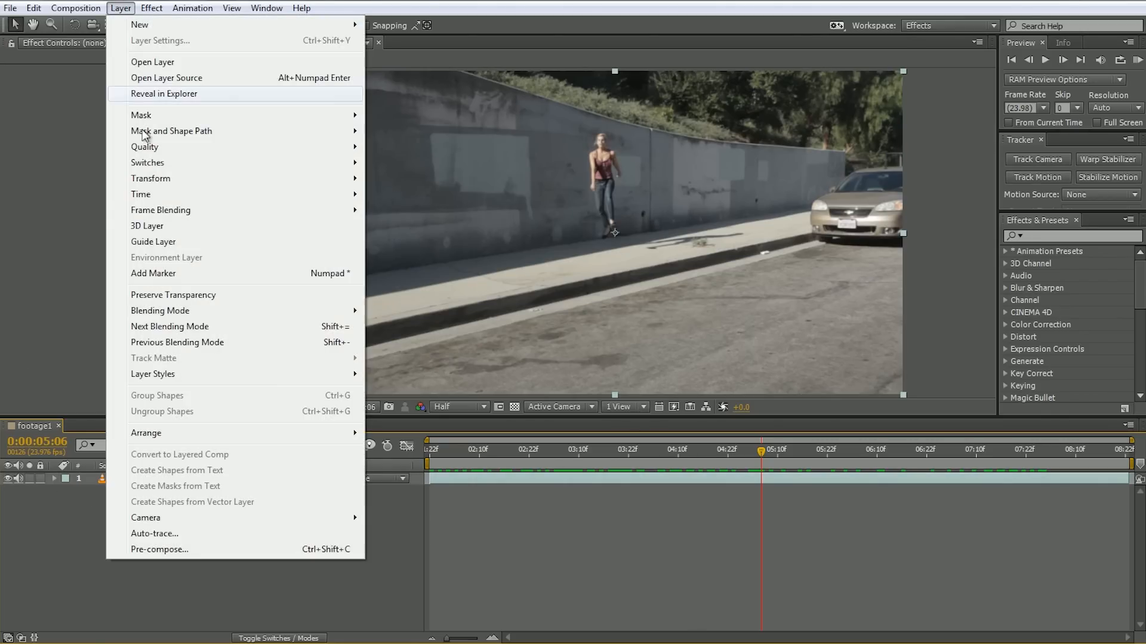
click(160, 550)
click(314, 264)
click(457, 185)
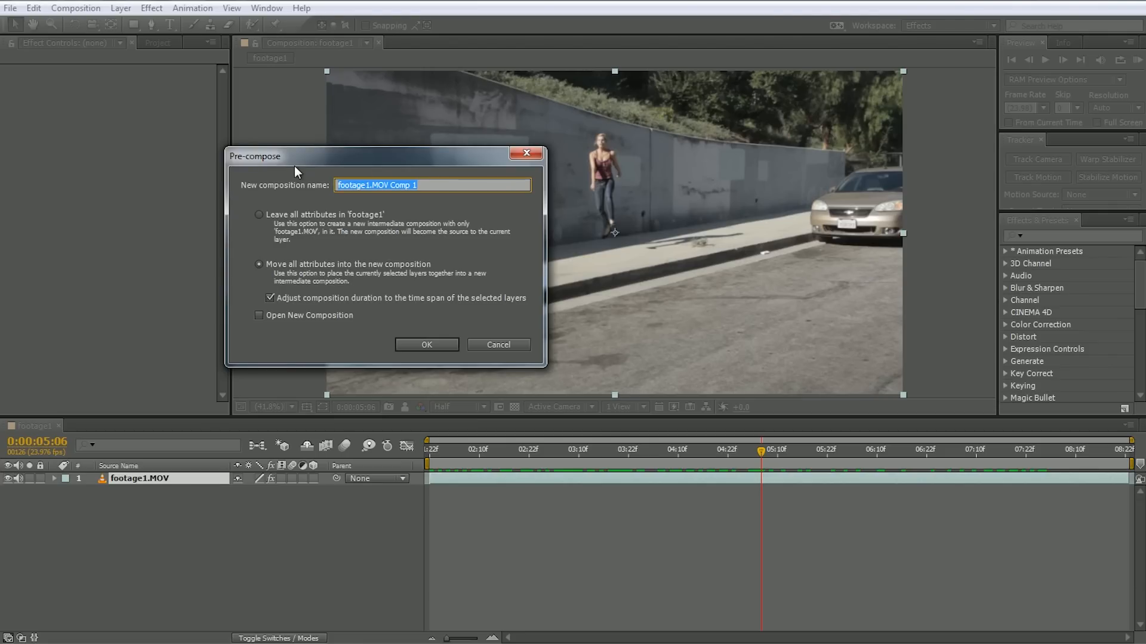
text(precomp)
key(Return)
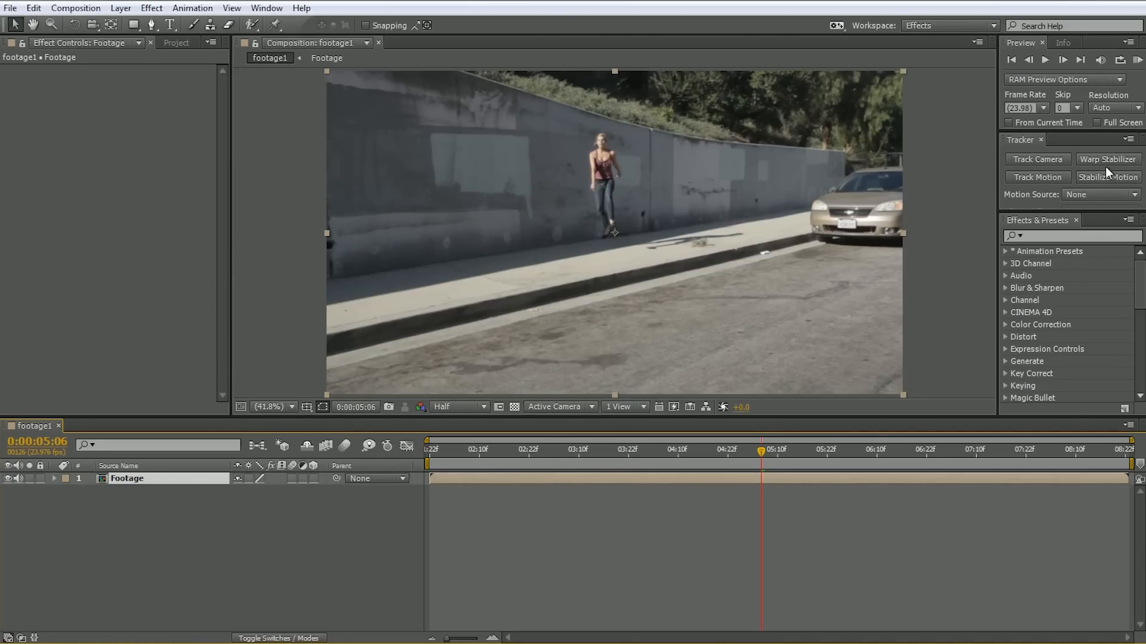
- Run the 3D Camera Tracker on the Footage layer and expand its advanced settings
click(1056, 160)
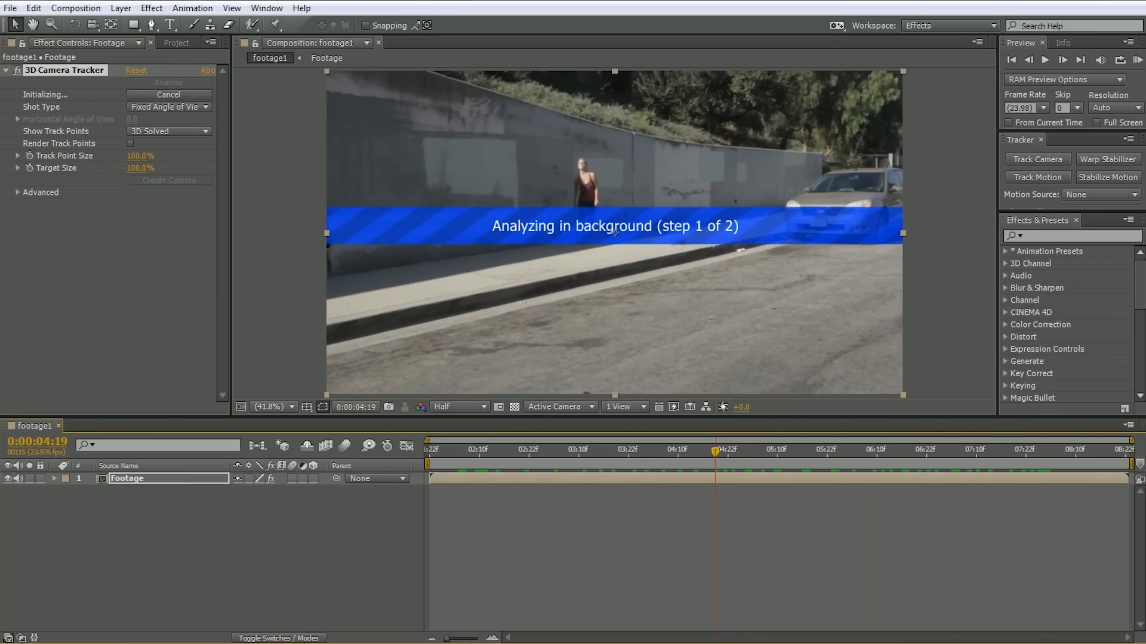
click(17, 192)
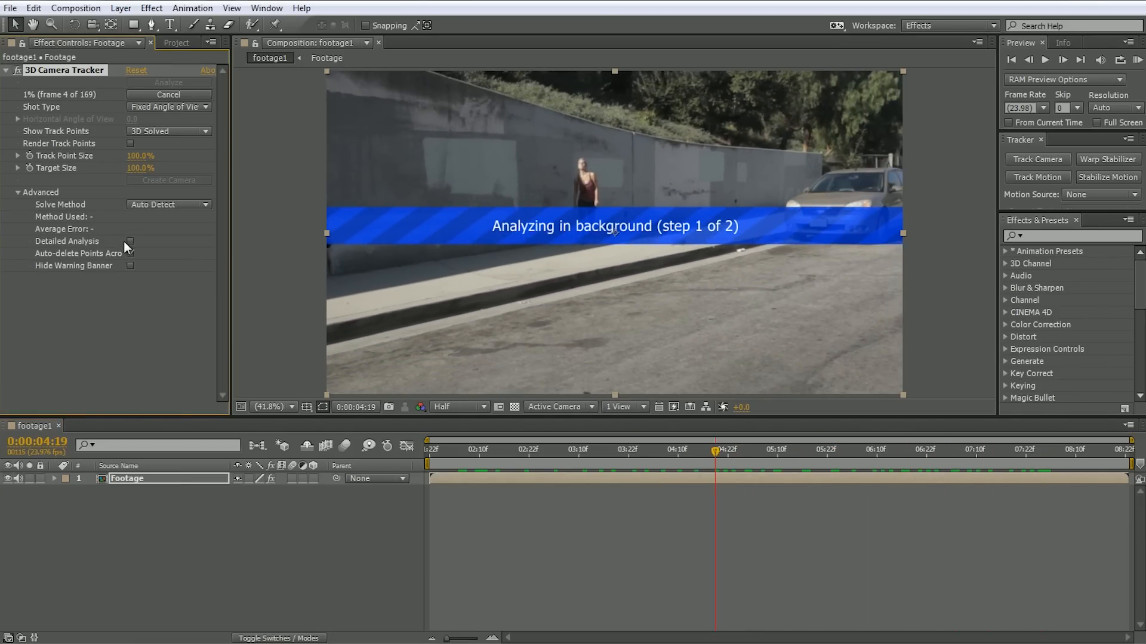
drag(508, 463, 785, 465)
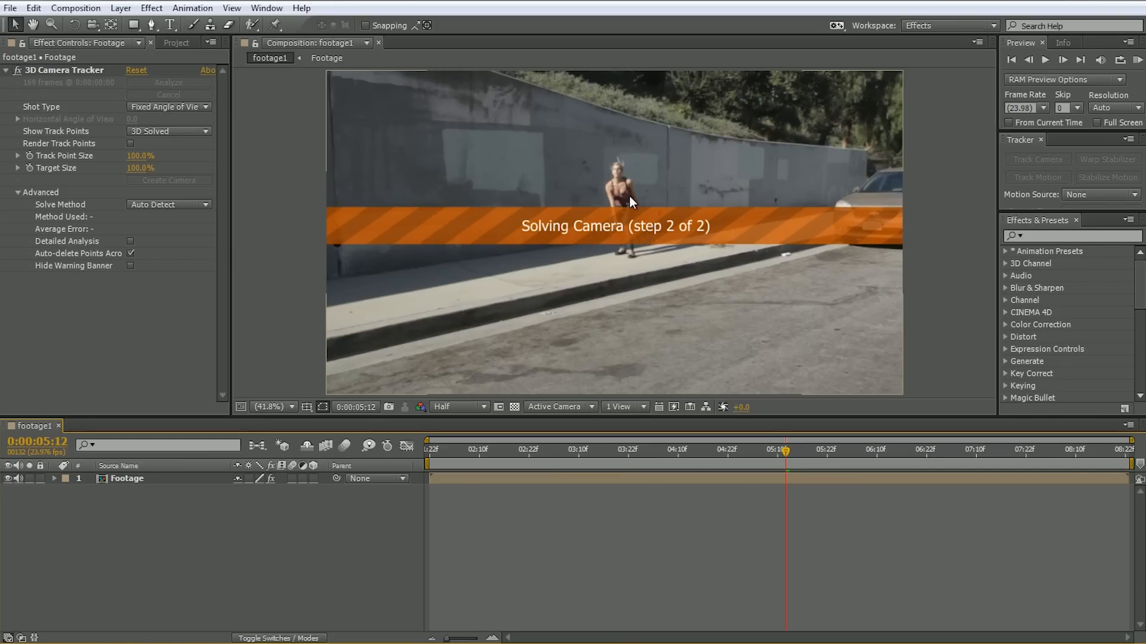
drag(786, 451, 774, 451)
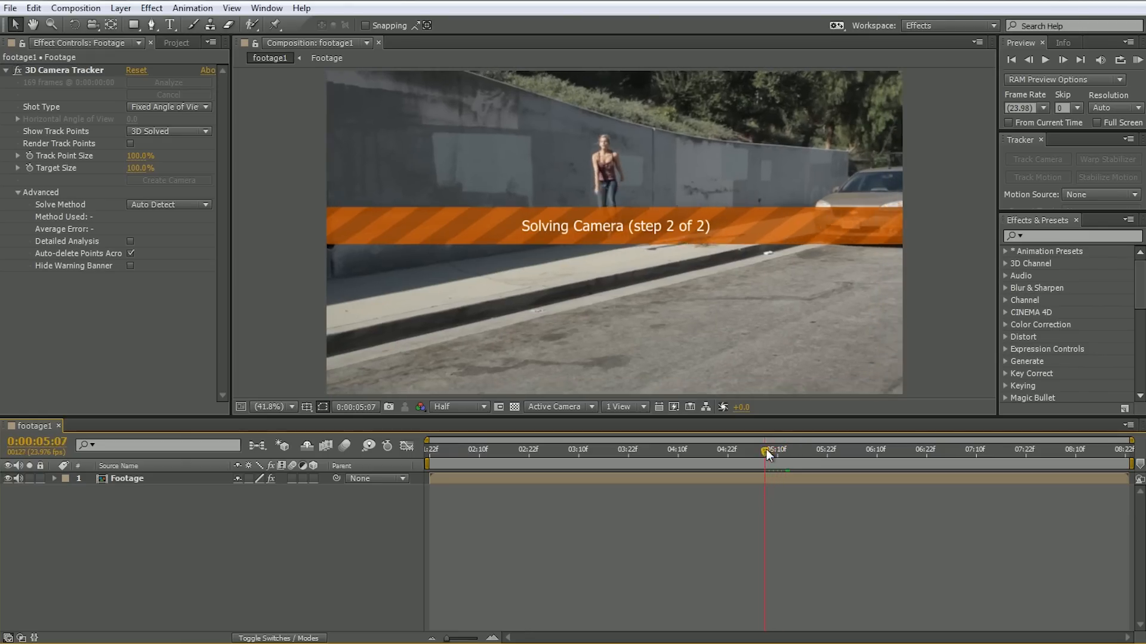
- Show the solved track points and delete the two beside the walking woman's head and torso at 0:00:07:04
click(64, 69)
drag(725, 458, 950, 432)
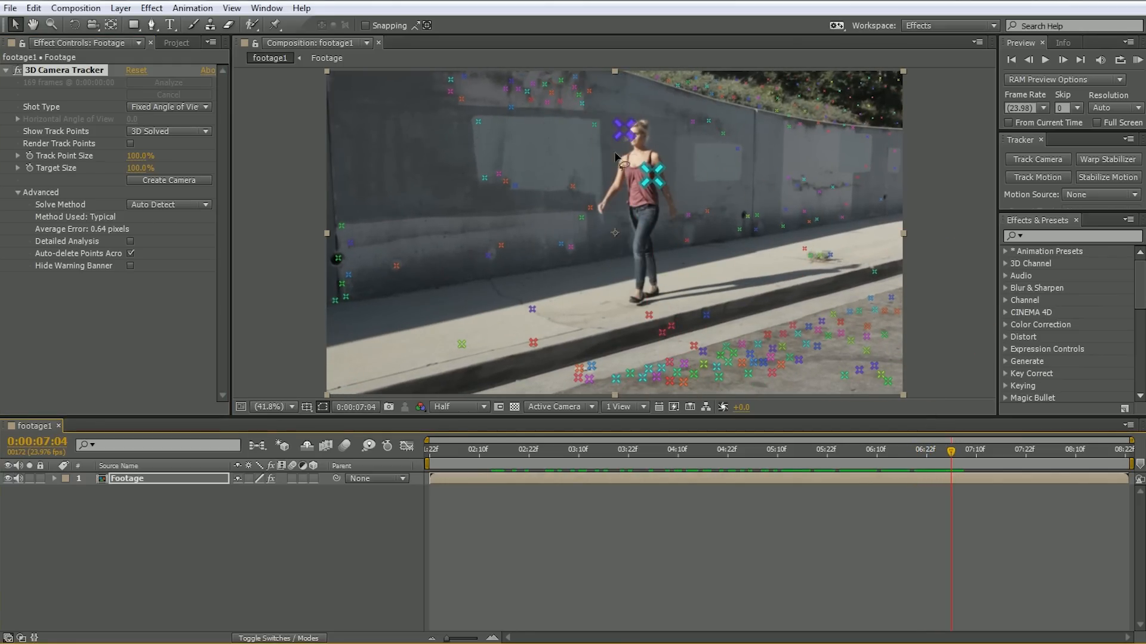
click(652, 175)
shift+click(623, 129)
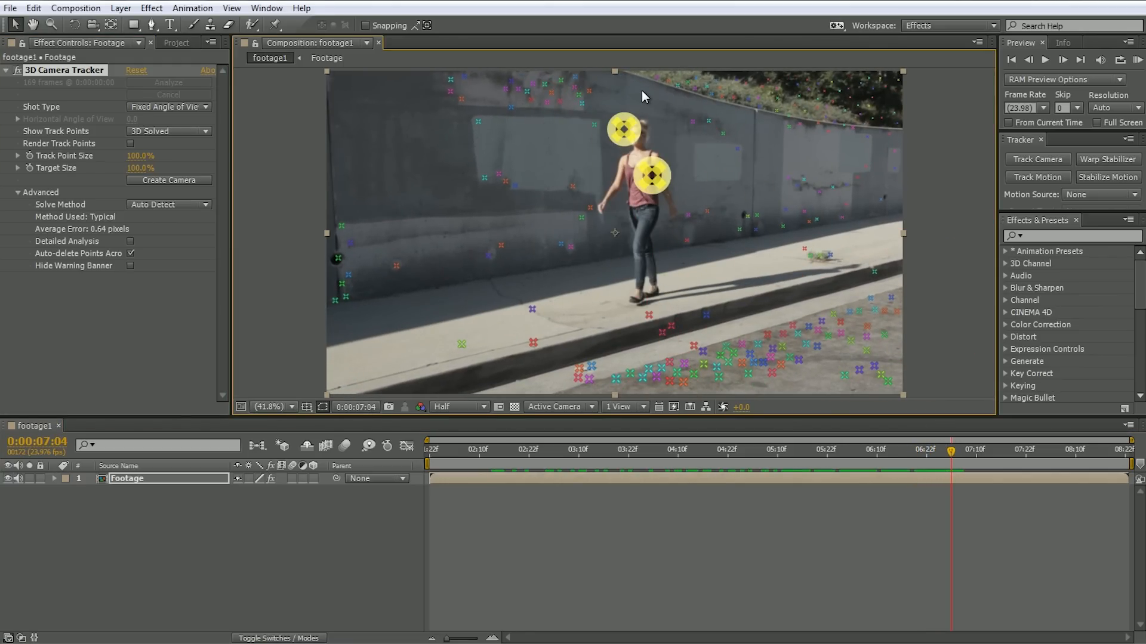
key(Delete)
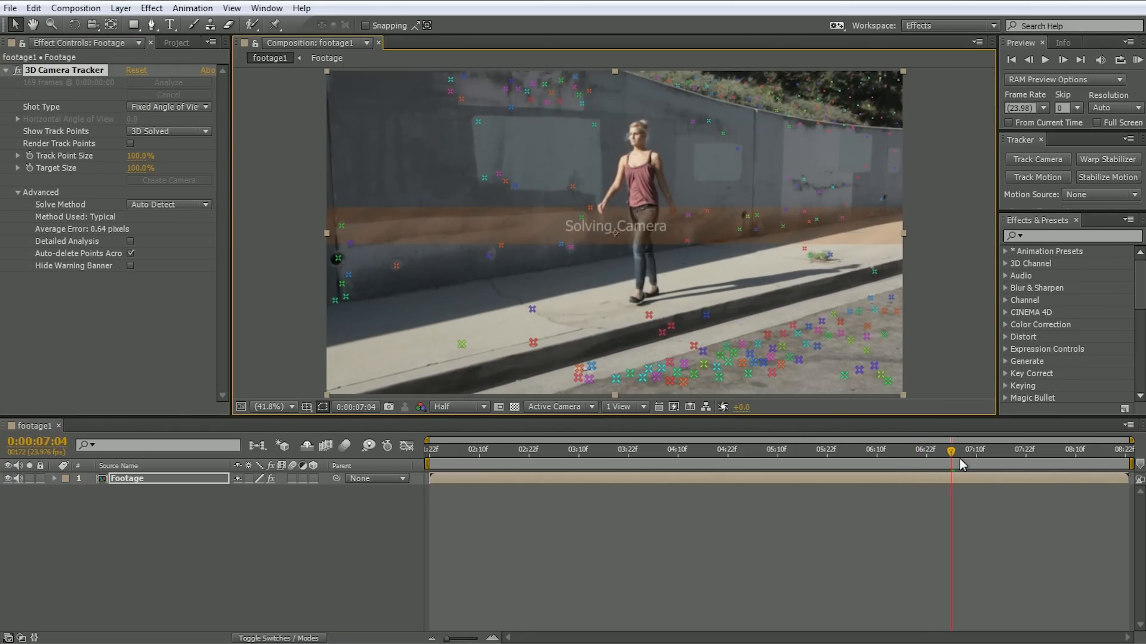
- At 0:00:08:14, select a group of track points on the concrete wall and create a solid and camera from them
drag(954, 447, 1095, 461)
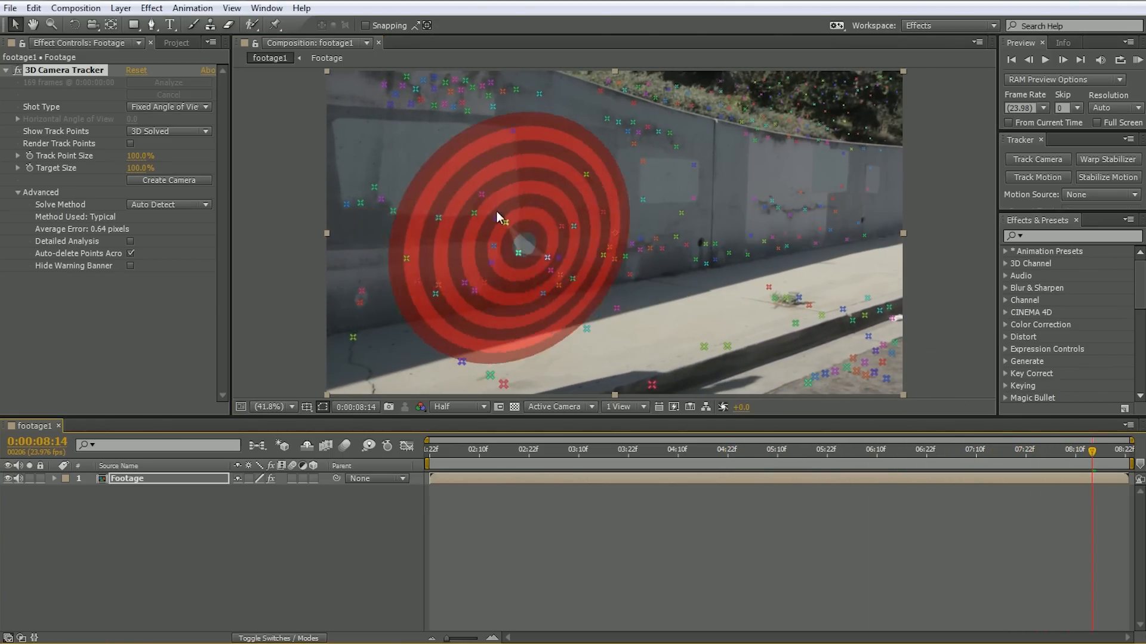
mouse_move(587, 101)
mouse_down()
mouse_move(430, 211)
mouse_move(480, 279)
mouse_move(557, 287)
mouse_move(687, 262)
mouse_move(706, 228)
mouse_move(707, 140)
mouse_move(683, 133)
mouse_up()
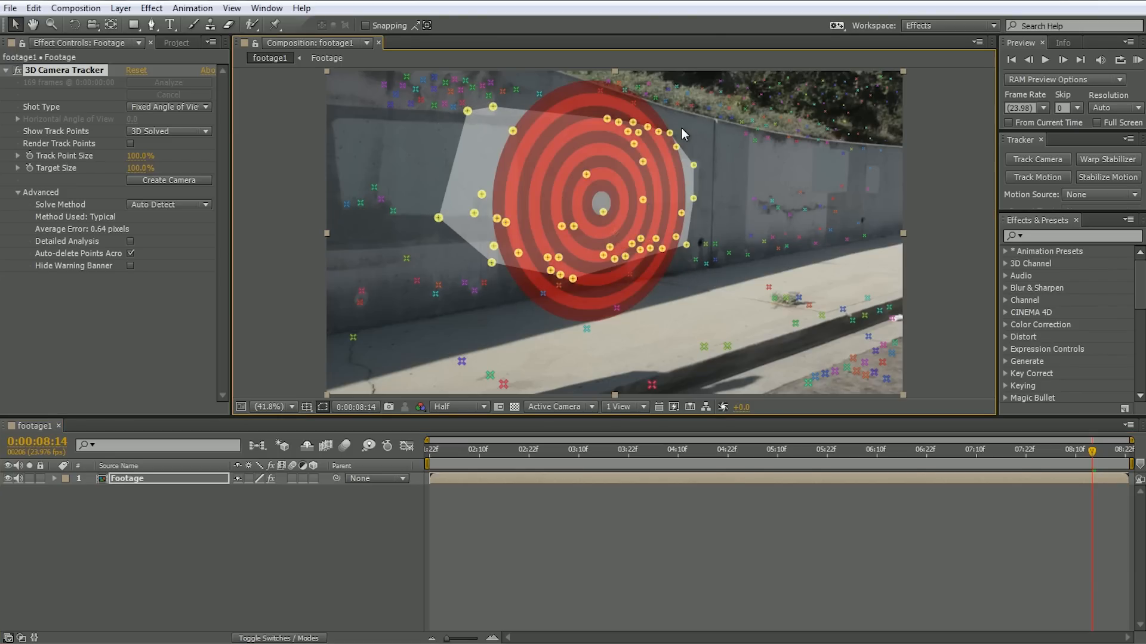
right_click(643, 199)
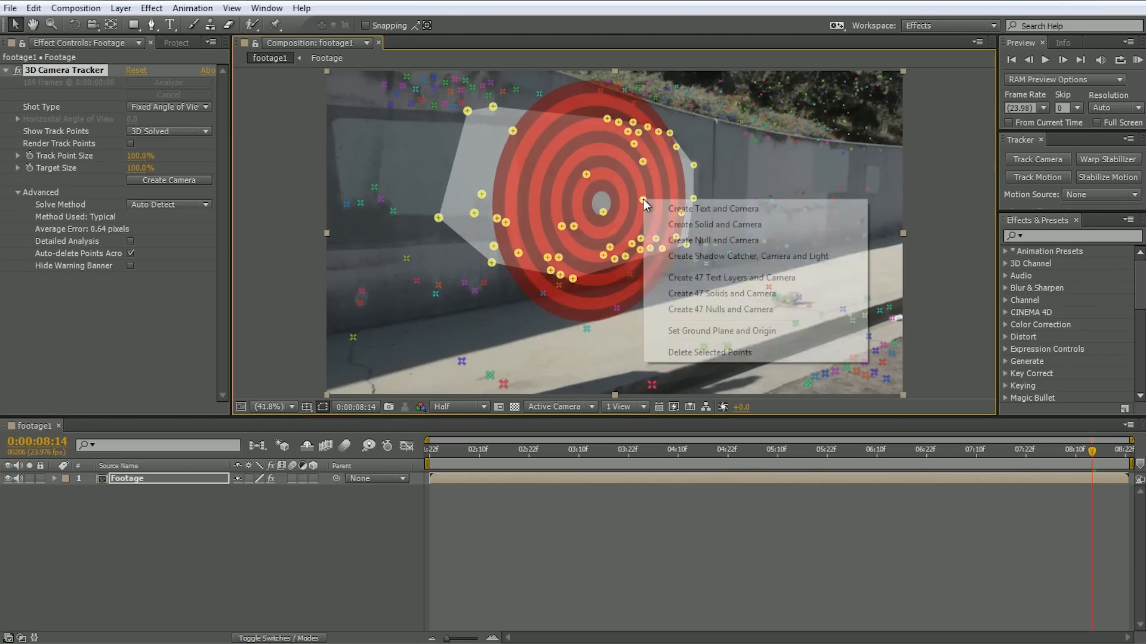
click(721, 225)
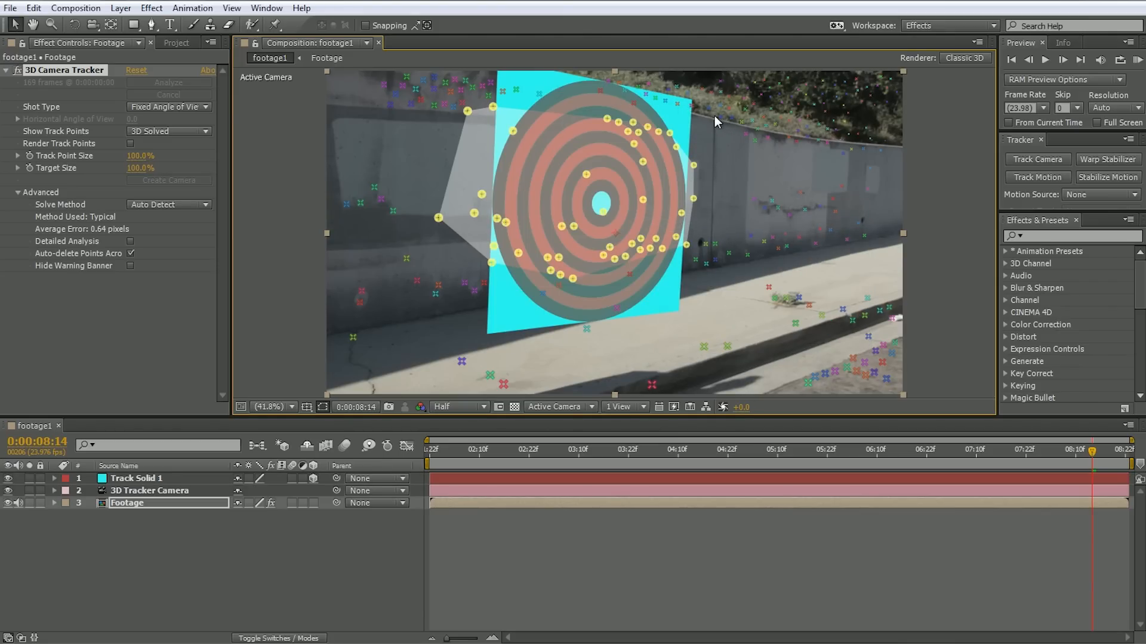
- Change the color of the Track Solid 1 layer to white
click(200, 525)
click(130, 477)
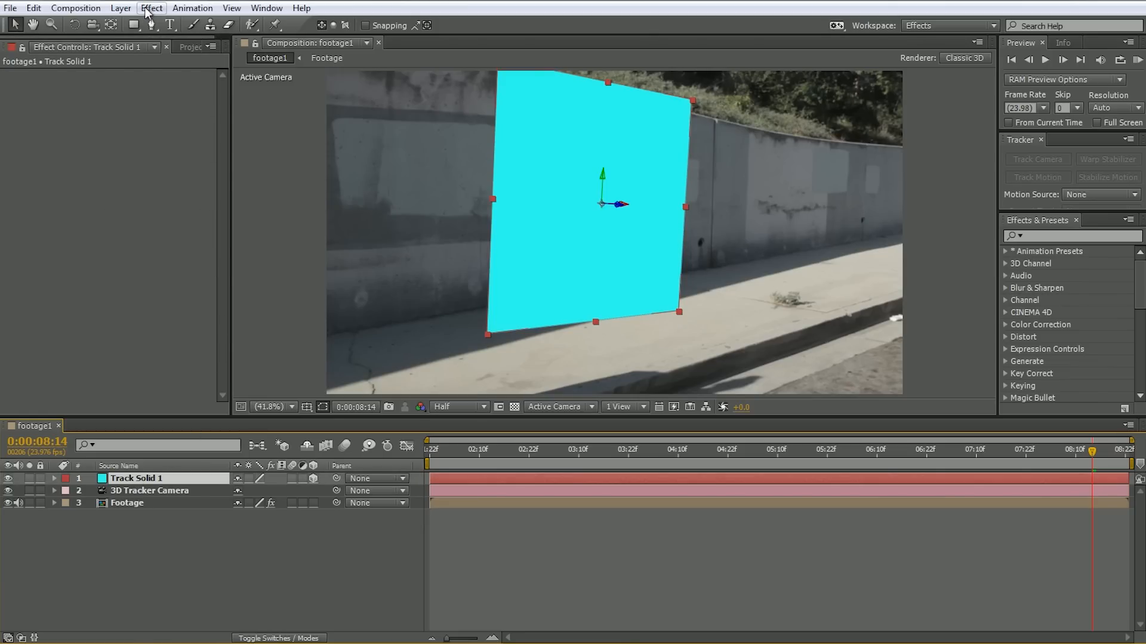
click(121, 8)
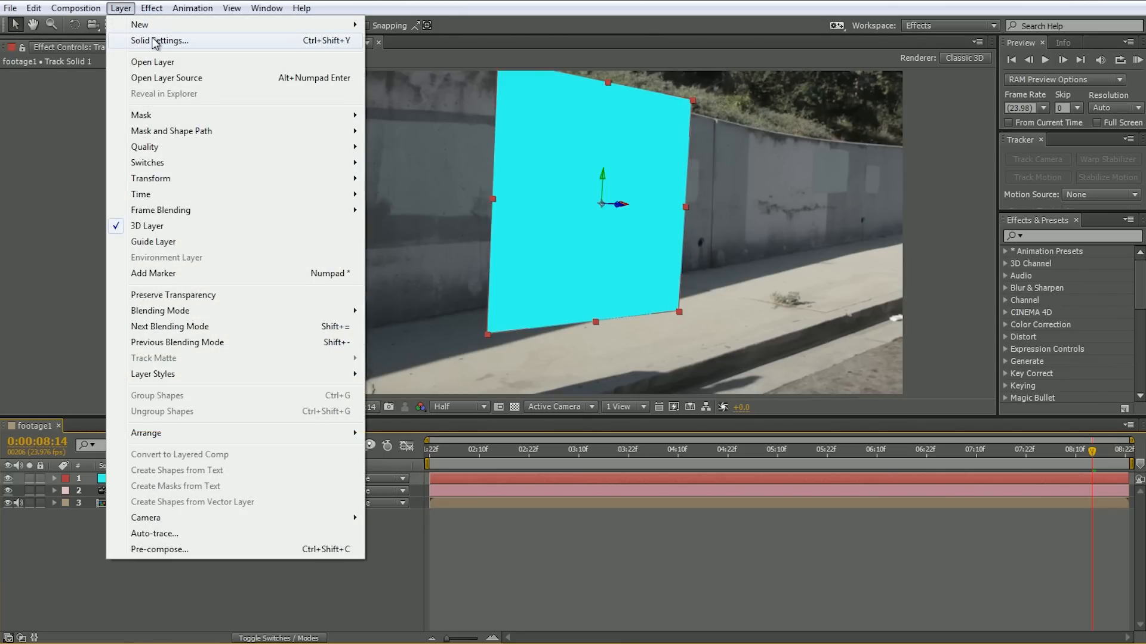
click(159, 40)
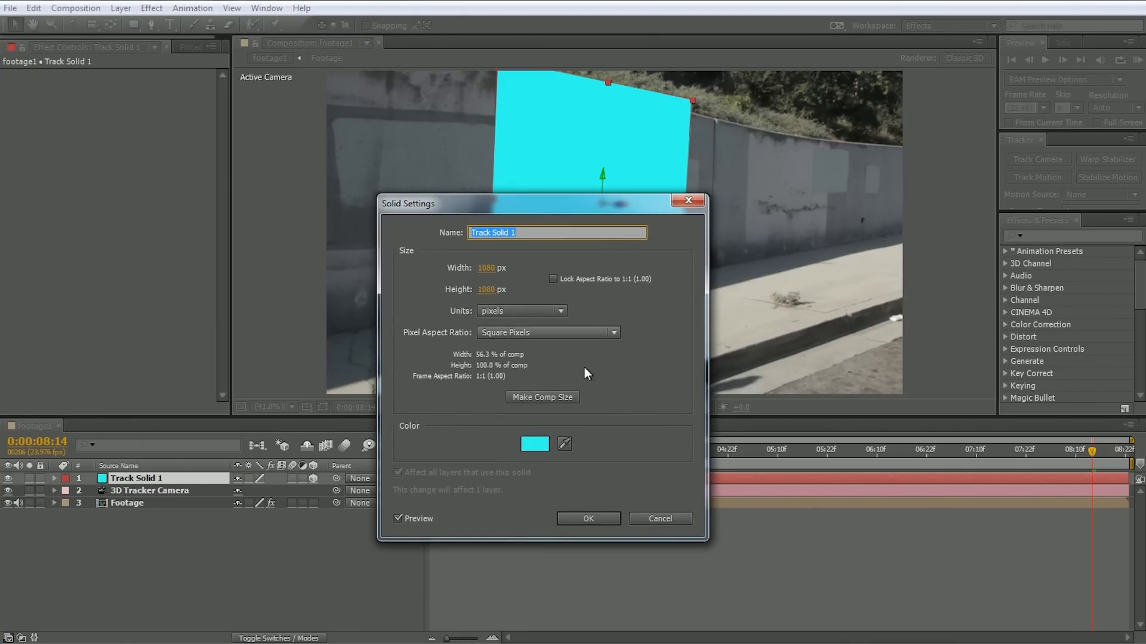
click(534, 444)
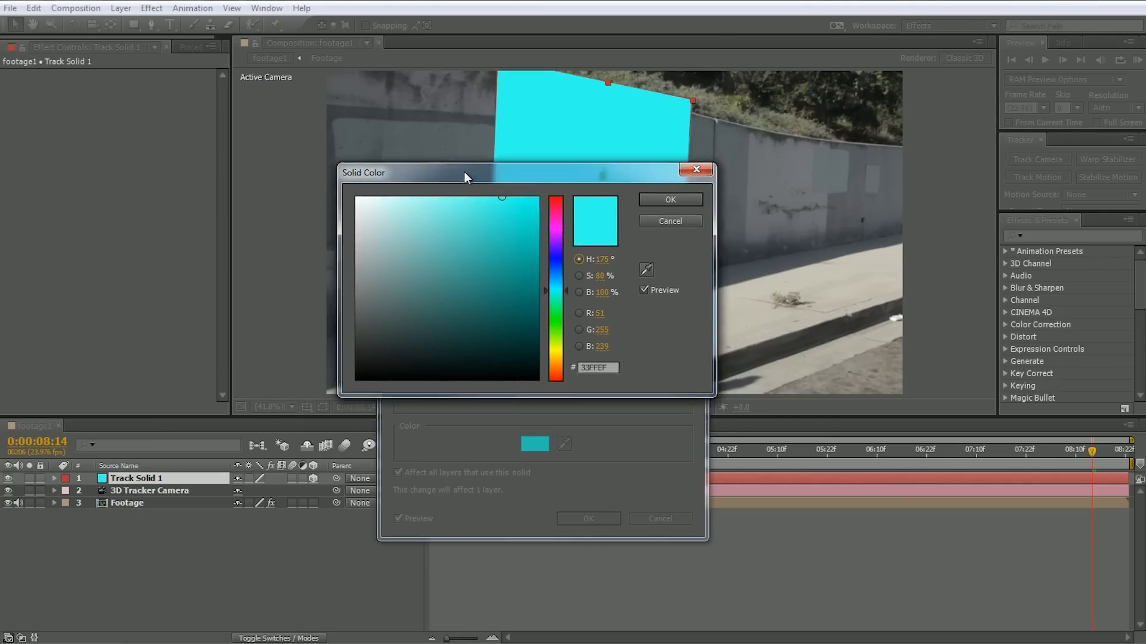
drag(464, 171, 430, 141)
drag(422, 186, 255, 133)
click(663, 170)
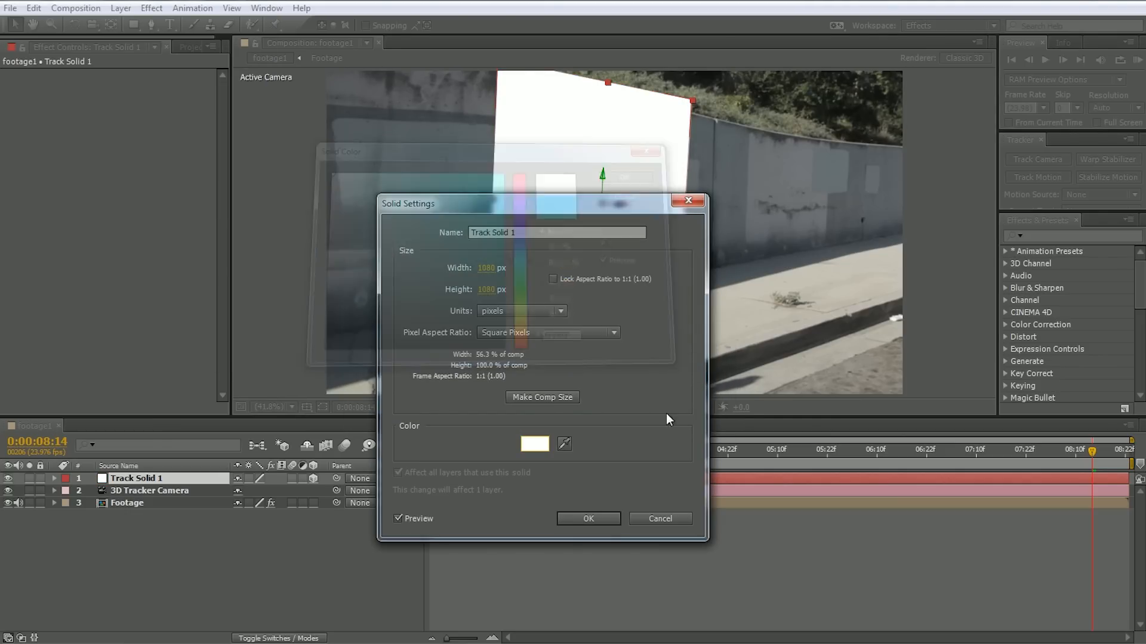
click(594, 516)
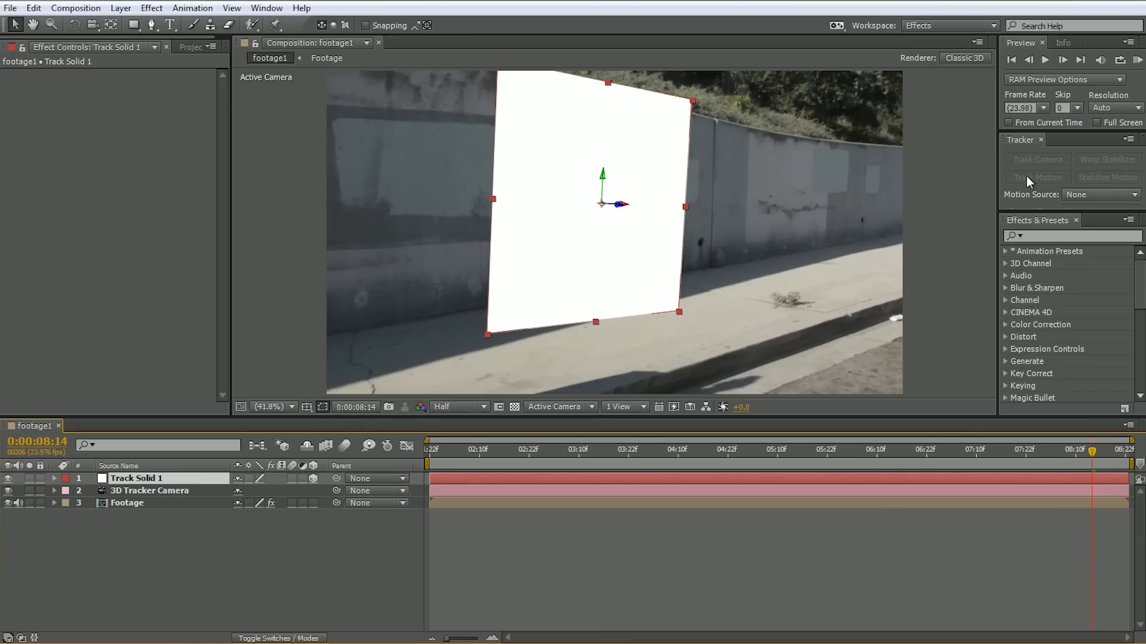
- Apply the Grid effect to Track Solid 1 and scrub to 0:00:08:20 to check that it sticks to the wall
click(1044, 235)
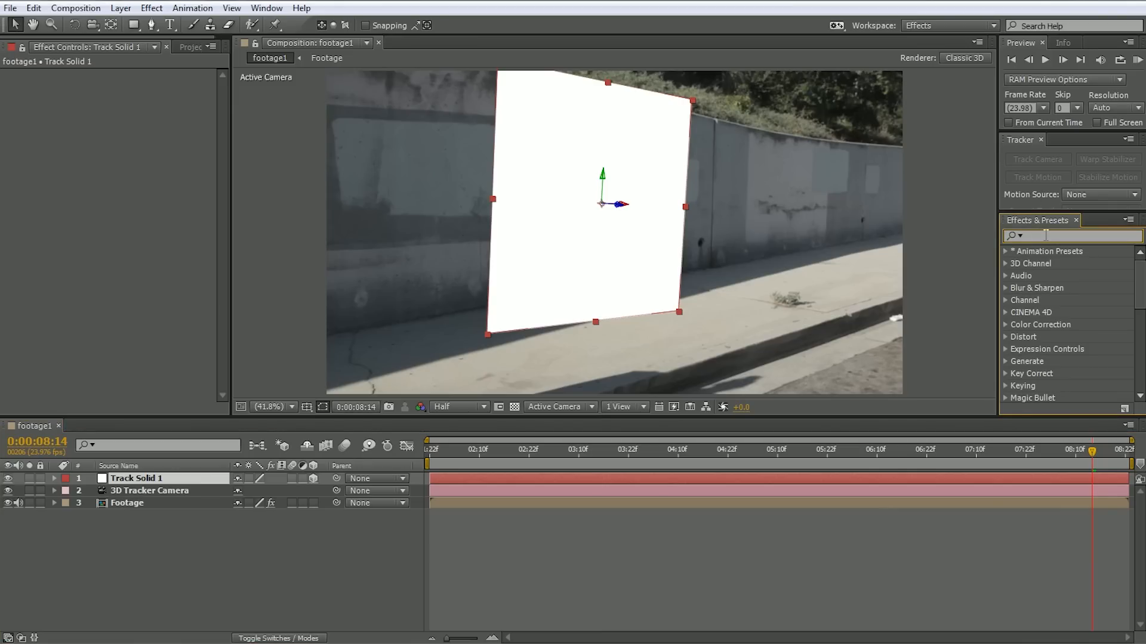
text(grid)
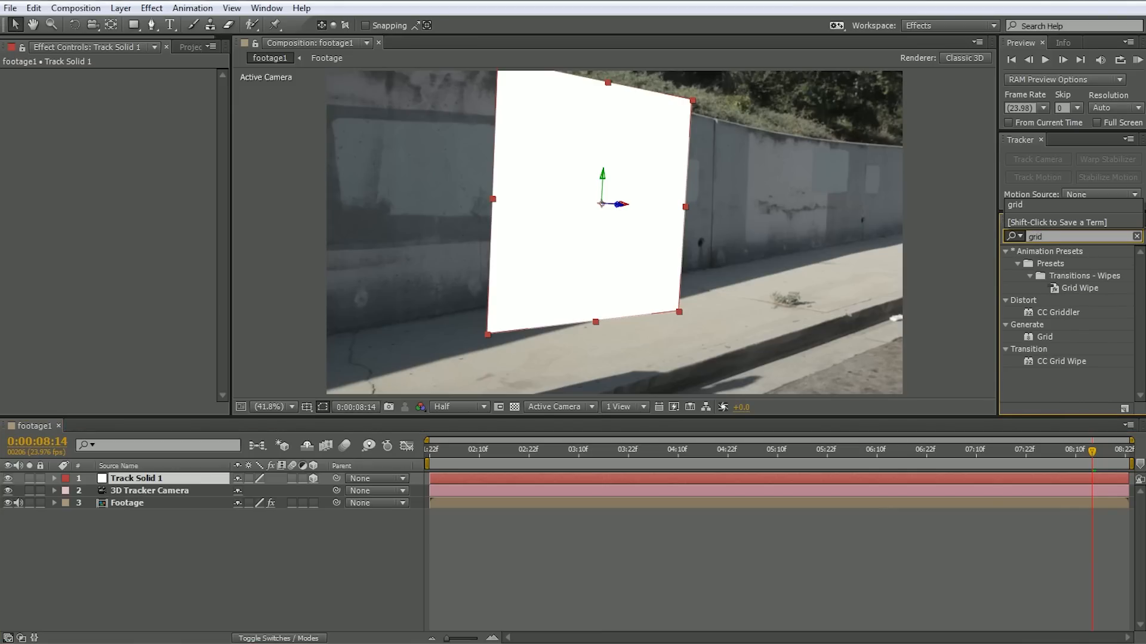
drag(1044, 337, 119, 187)
drag(1072, 449, 1115, 464)
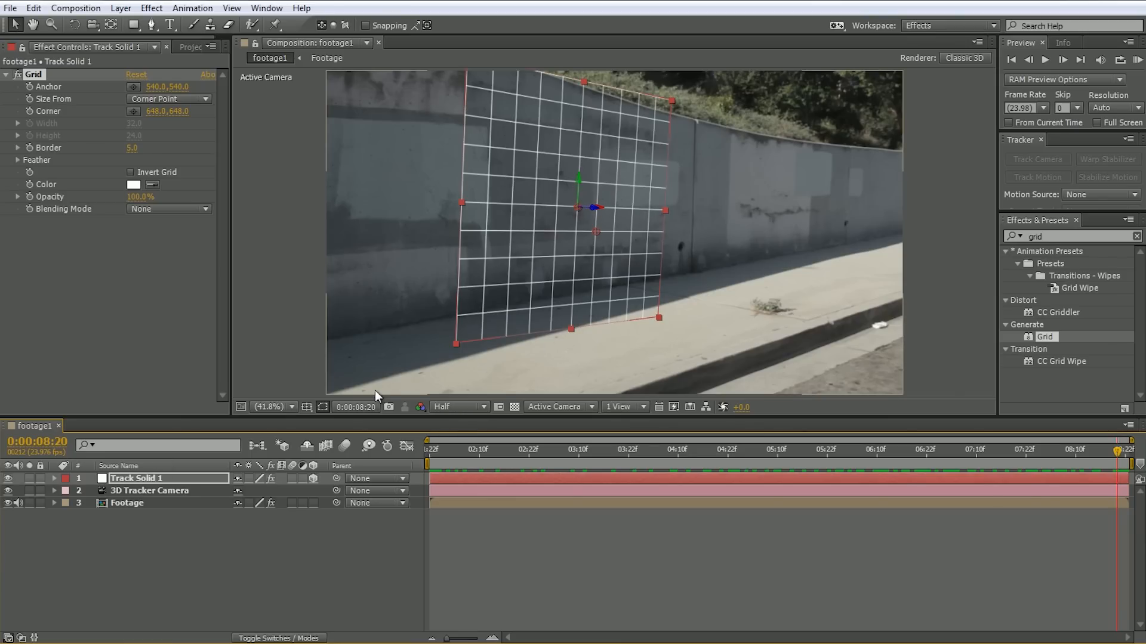
- Set the anchor point of Track Solid 1 to the middle of its top edge with a Y value of 0
key(a)
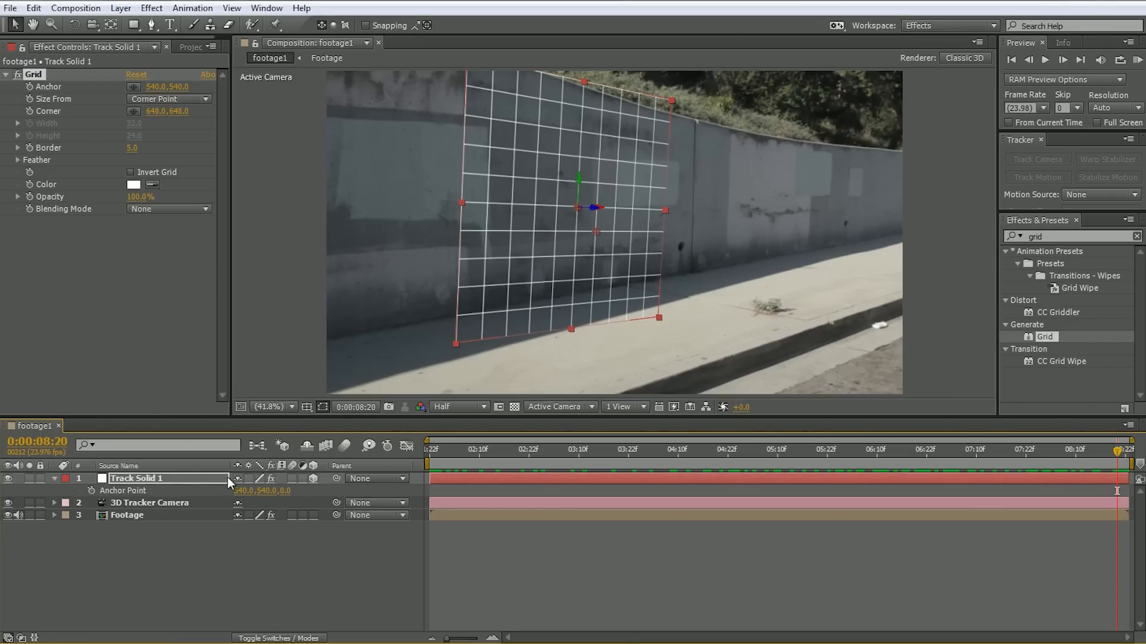
drag(264, 499, 654, 460)
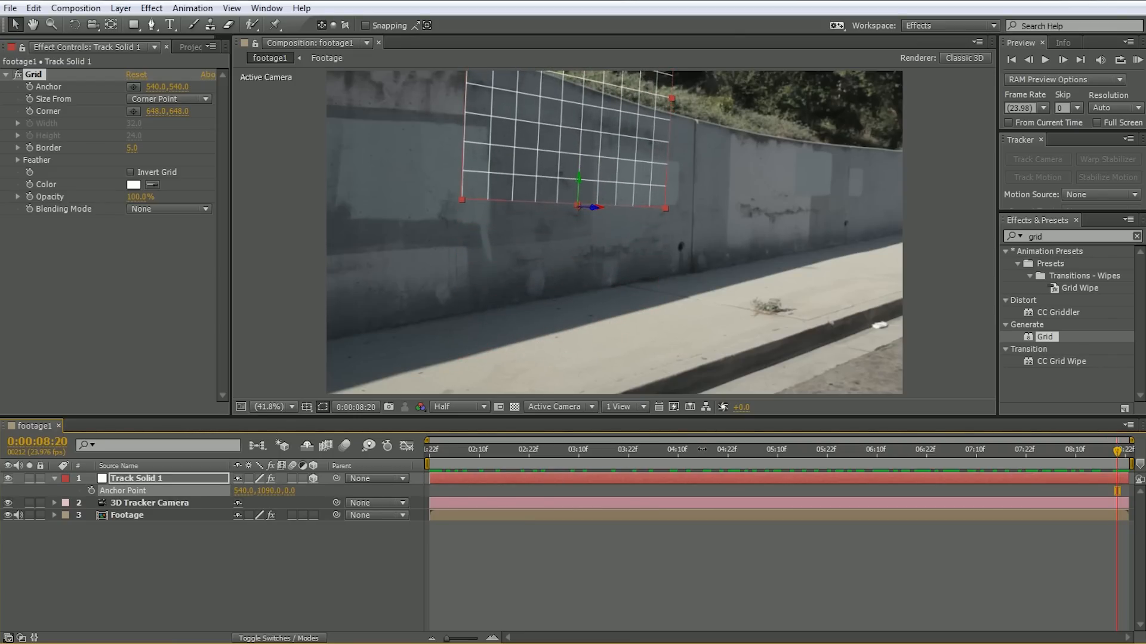
drag(266, 491, 254, 492)
click(261, 491)
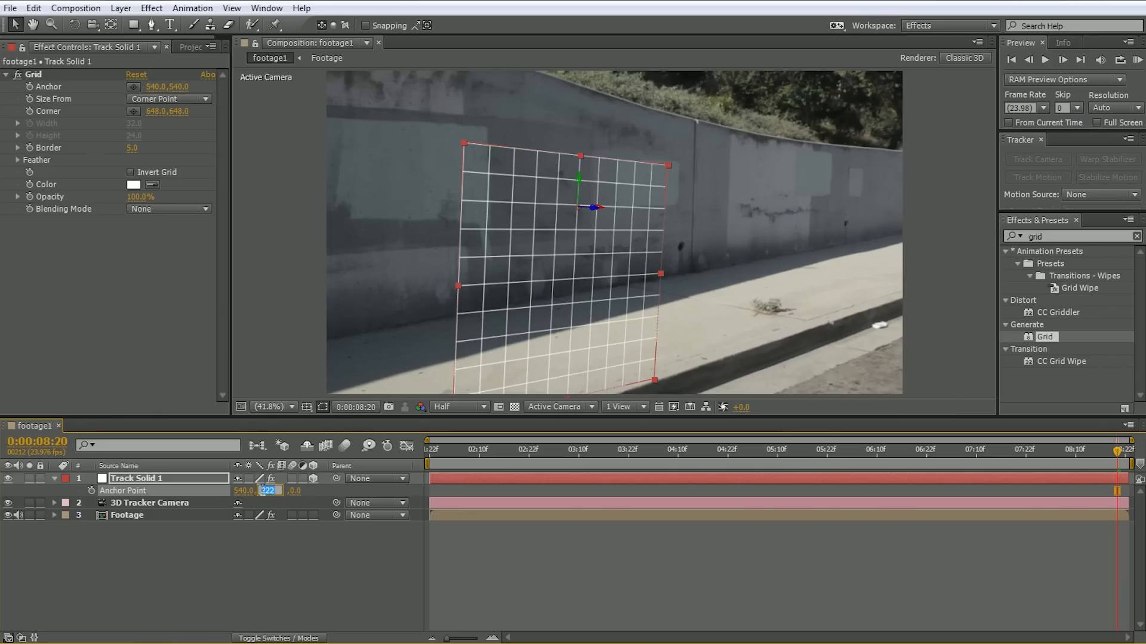
text(0)
key(Return)
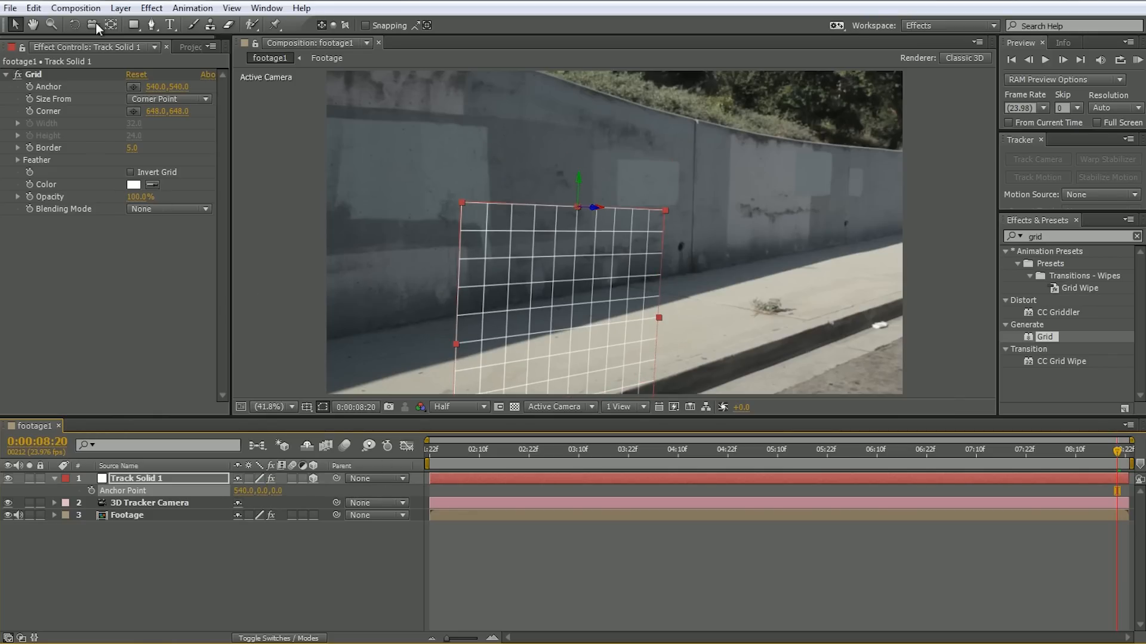
- Rotate the grid solid about its X axis so it rises up the wall, and lower it to the wall's base
click(80, 26)
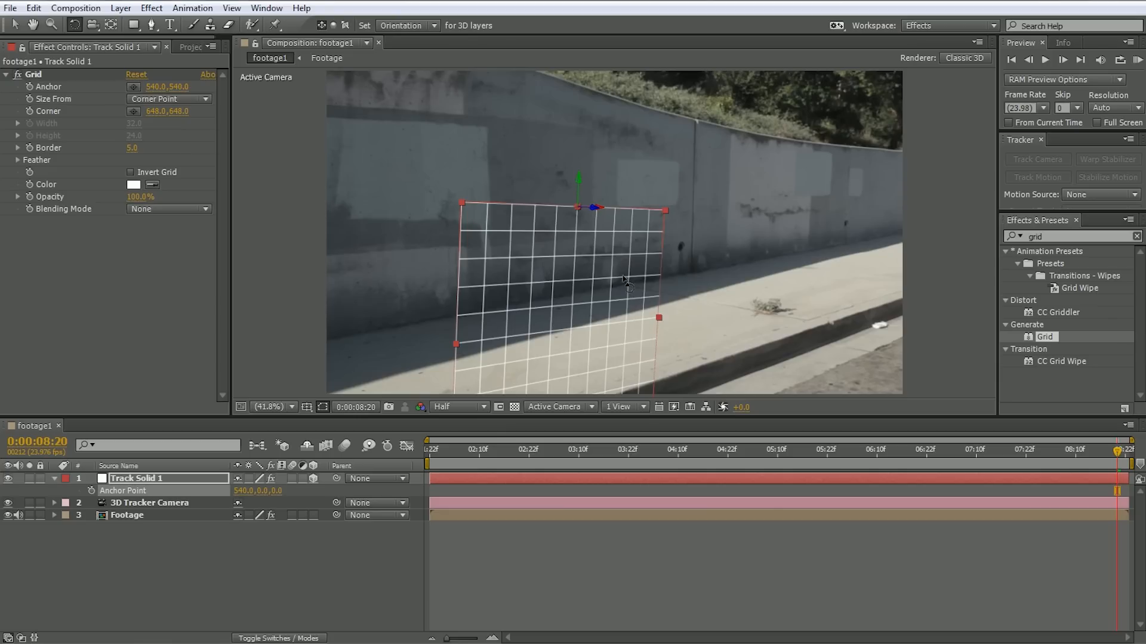
key(period)
key(period)
key(period)
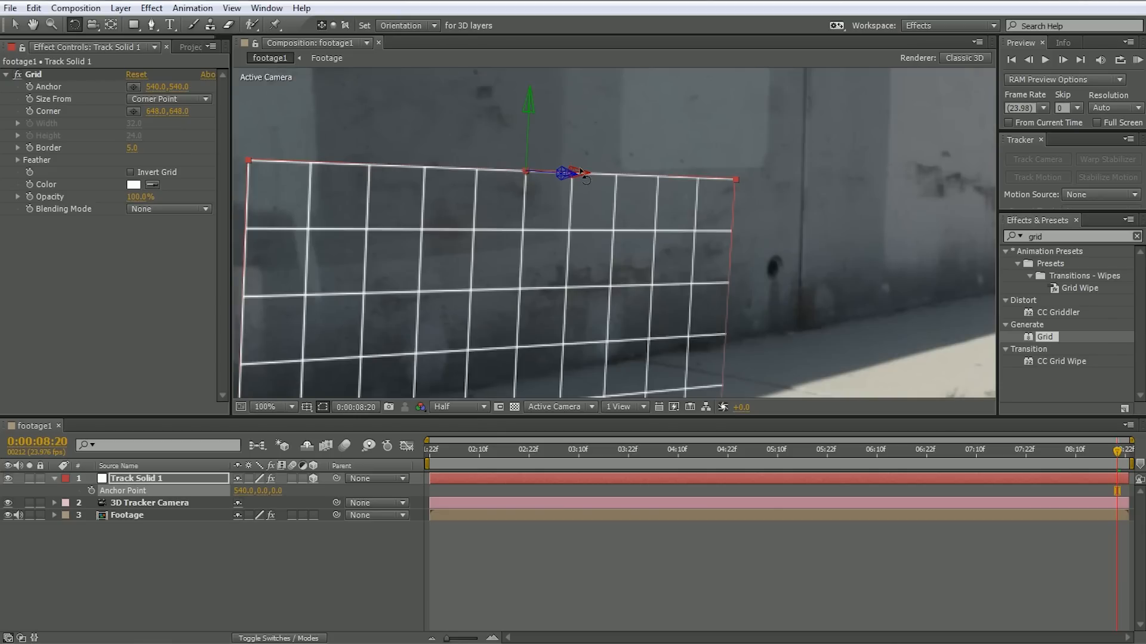
drag(580, 171, 597, 53)
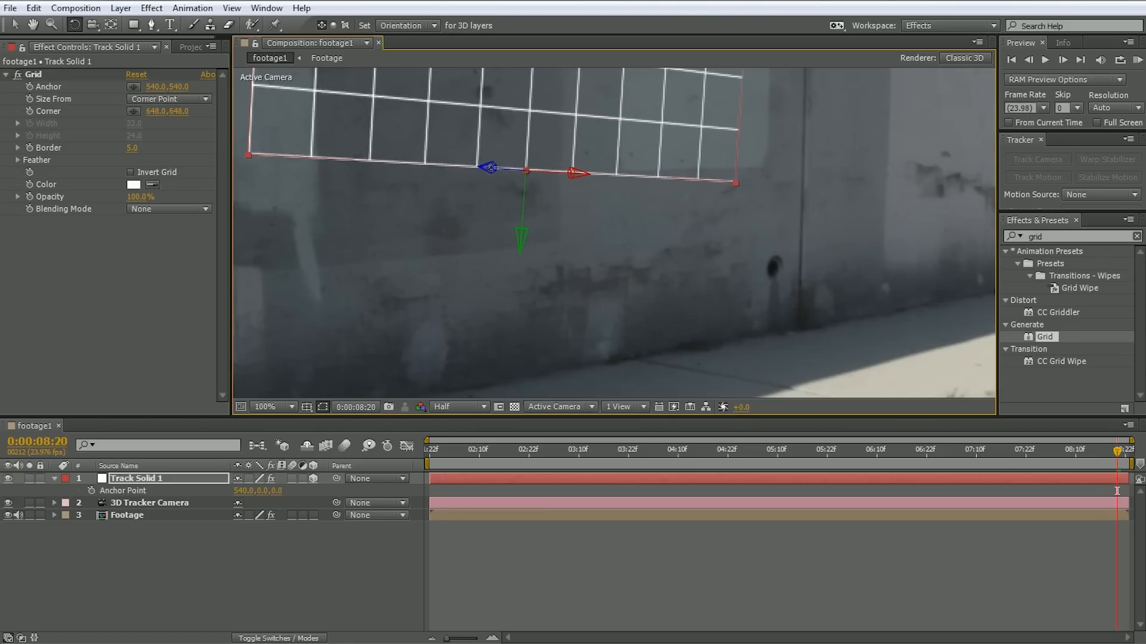
key(v)
drag(527, 237, 547, 507)
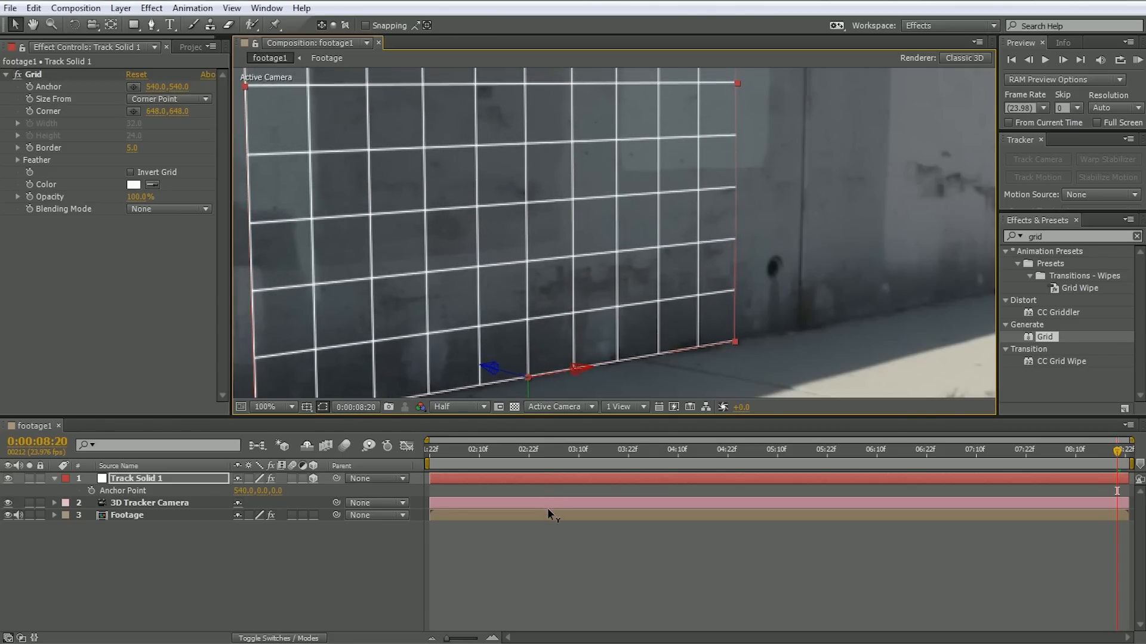
- Widen the grid solid past the wall's vertical seam and fine-tune its X-axis rotation against the wall
drag(639, 346, 681, 207)
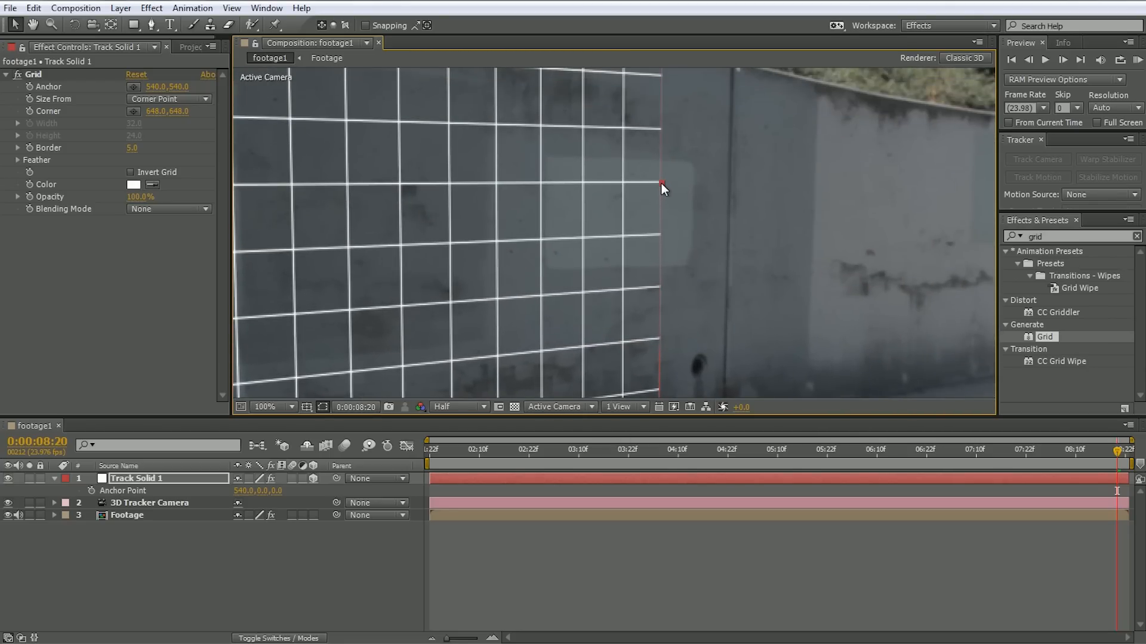
drag(704, 184, 782, 185)
drag(800, 302, 779, 175)
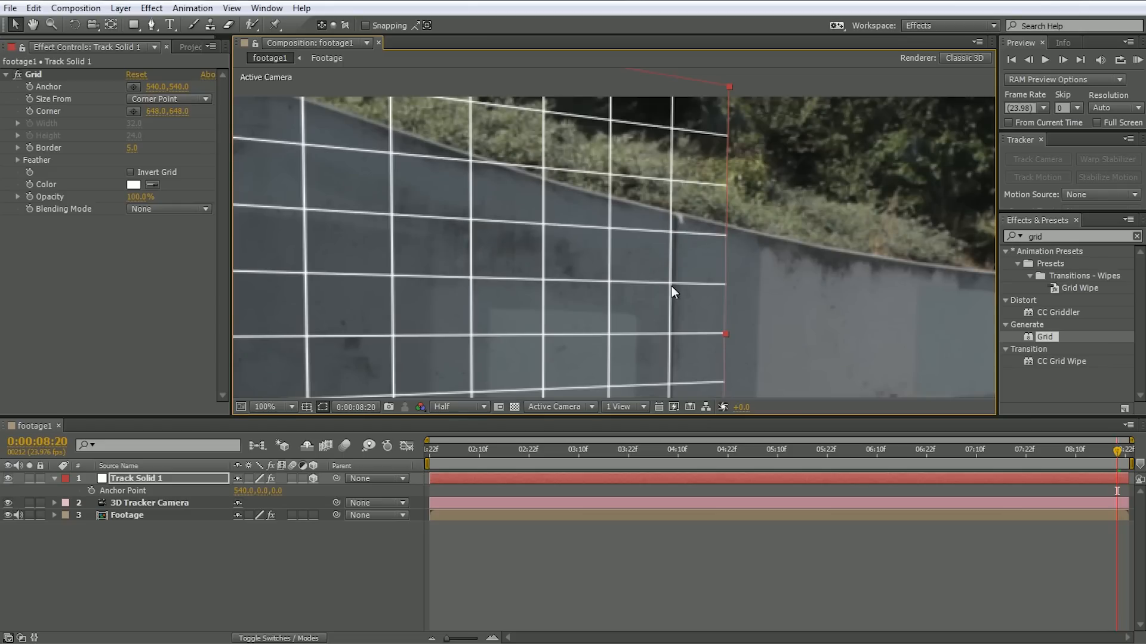
scroll(710, 193, down, 2)
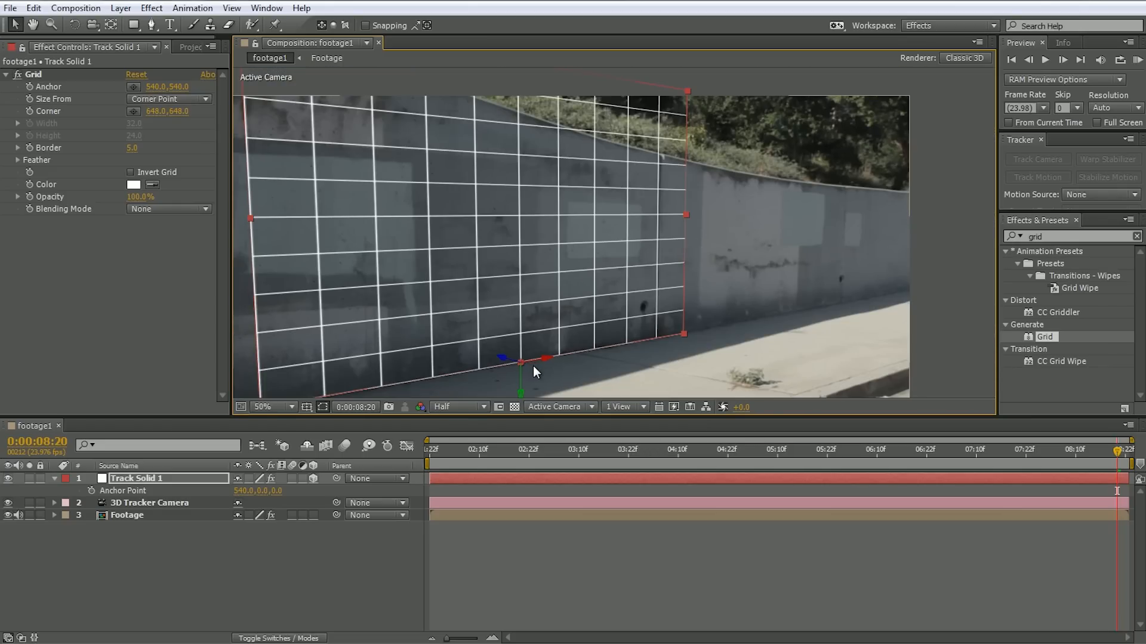
key(w)
drag(545, 358, 591, 305)
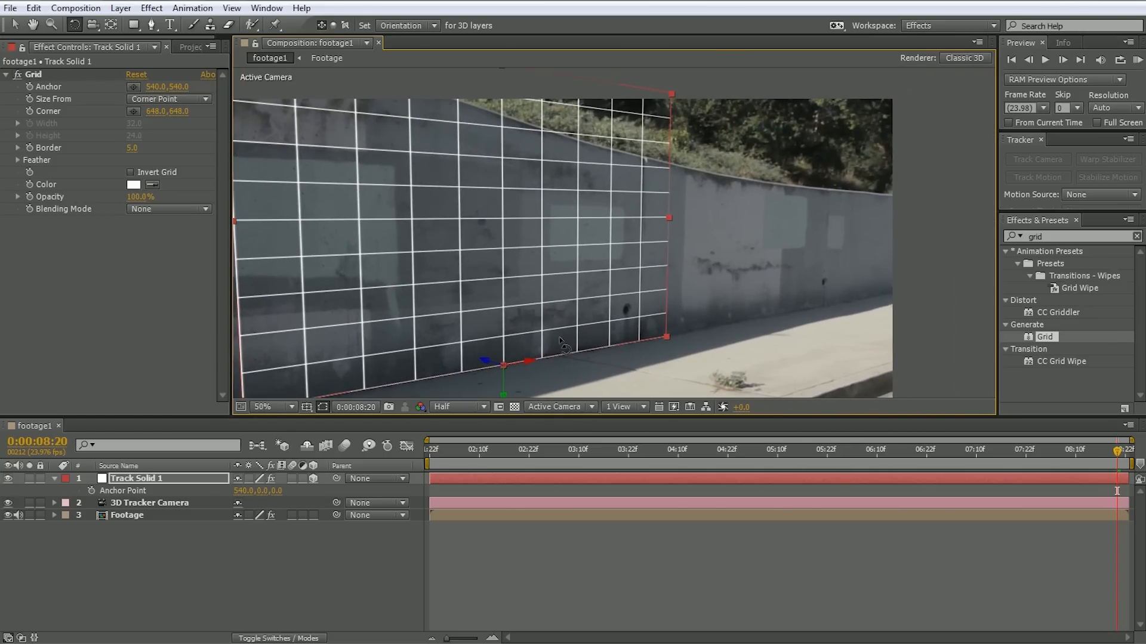
- Rename the Track Solid 1 layer as Wall
key(comma)
click(128, 529)
click(137, 479)
key(Return)
text(Wall)
key(Return)
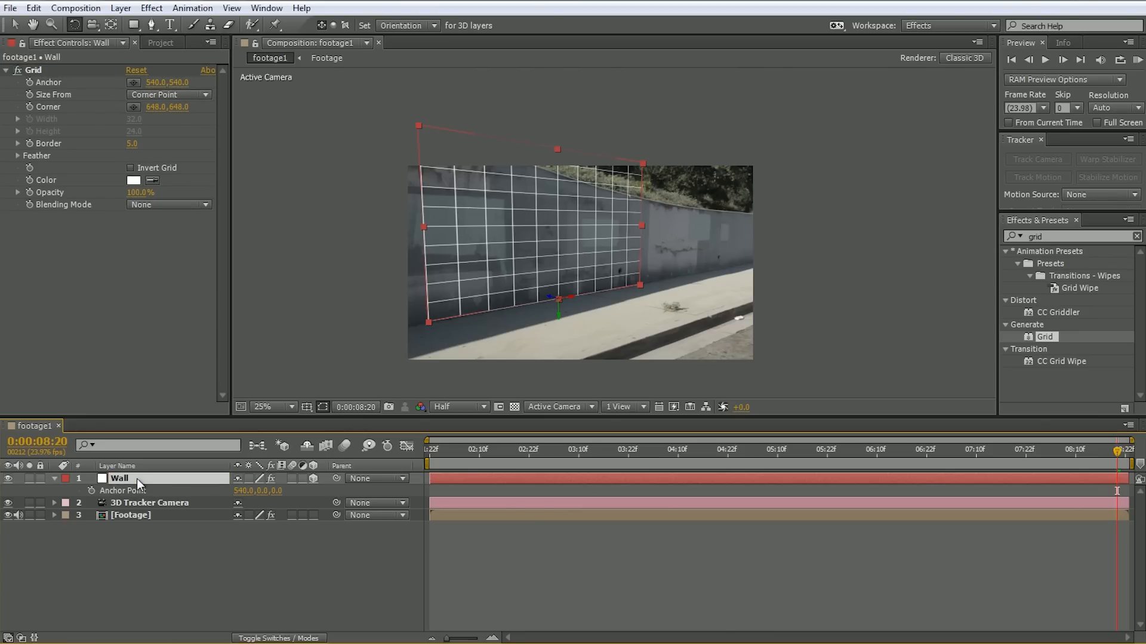
- Duplicate the Wall layer and rename the copy as Sidewalk
click(33, 8)
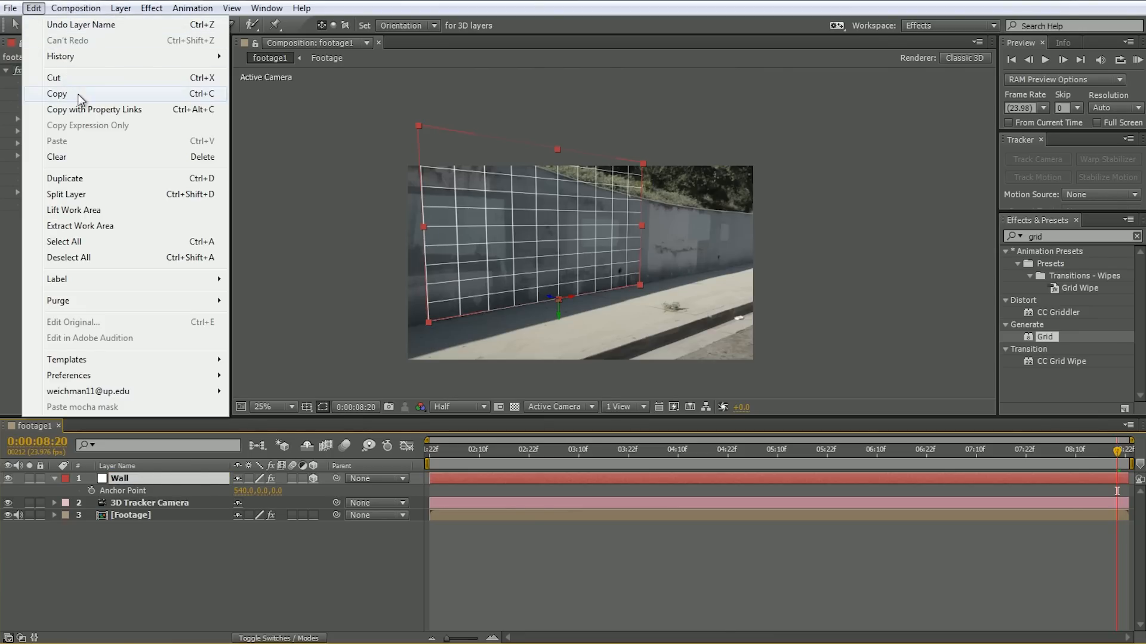
click(86, 180)
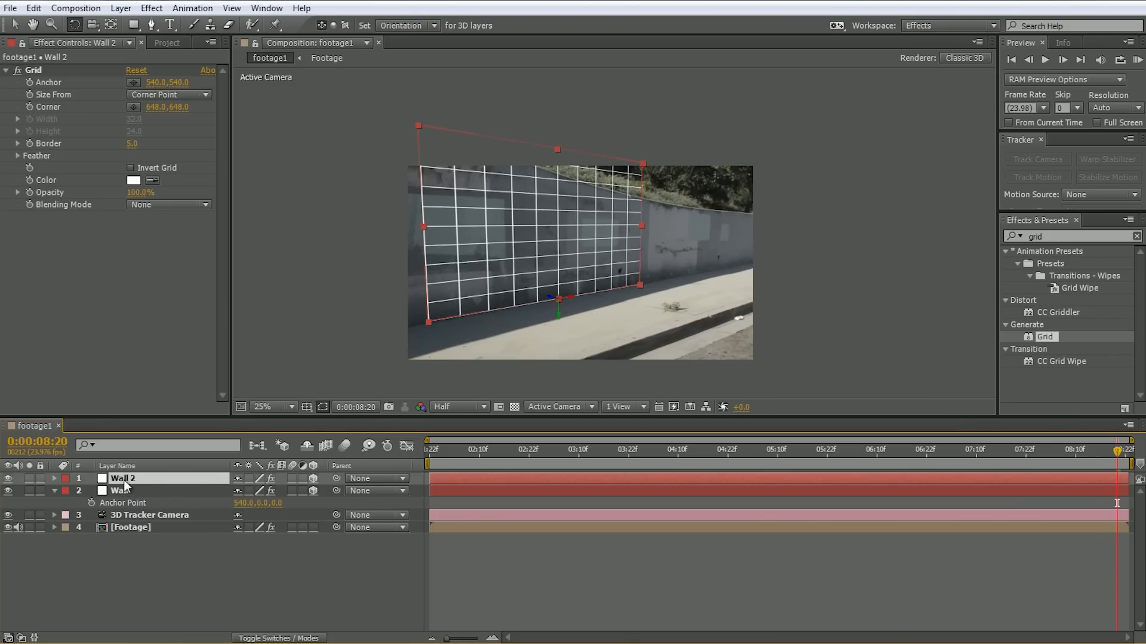
key(Return)
text(Sidewalk)
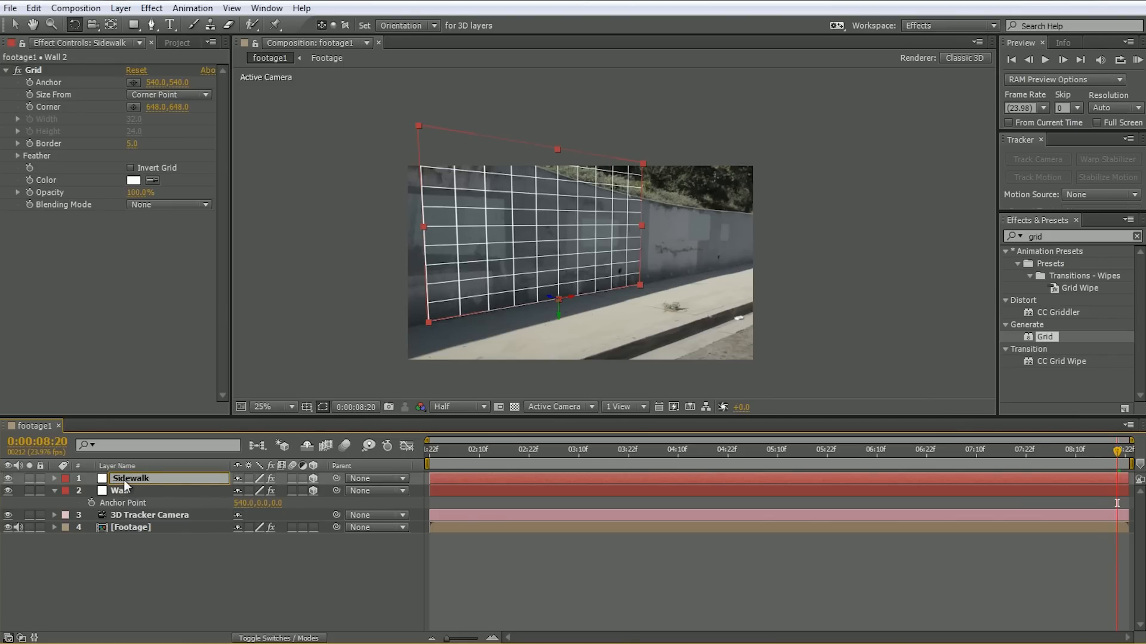
key(Return)
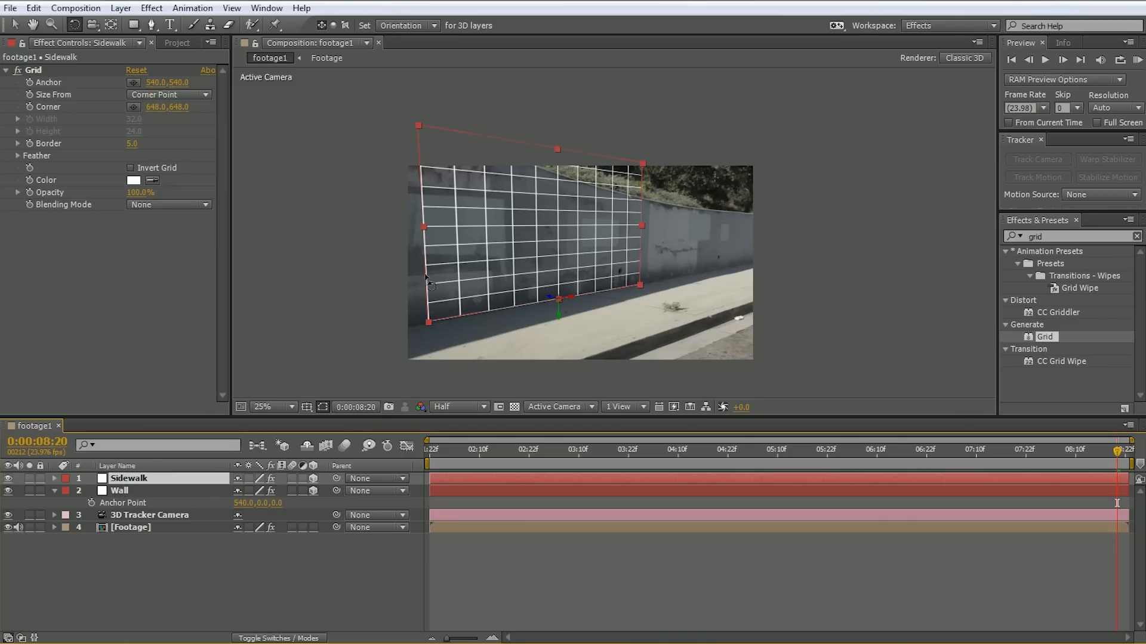
- Rotate the Sidewalk solid about its X axis to lie flat on the pavement, and scrub to 0:00:06:07 to check it
scroll(576, 296, up, 2)
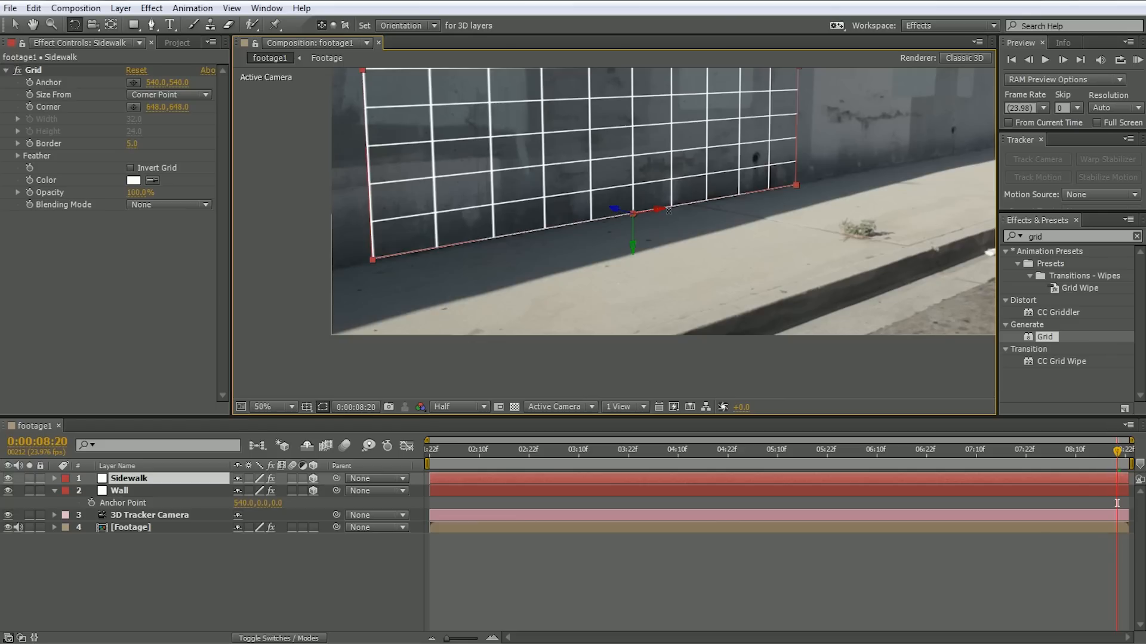
drag(658, 209, 674, 237)
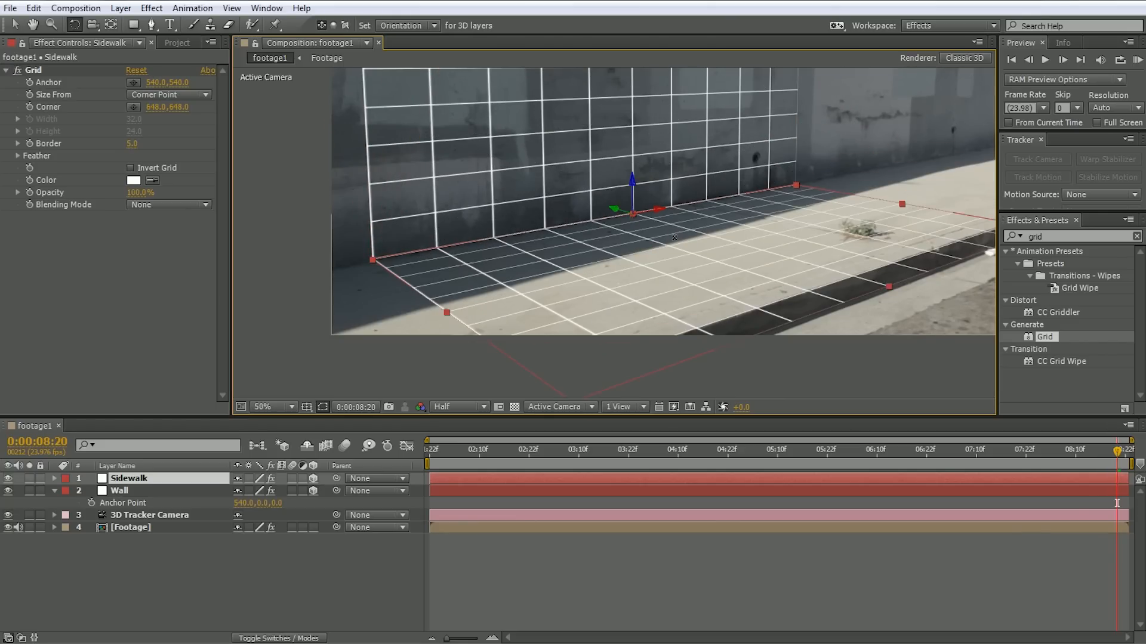
key(comma)
drag(481, 454, 863, 460)
drag(714, 231, 666, 297)
key(v)
- Delete the Grid effect from both the Sidewalk and Wall layers
click(42, 71)
key(Delete)
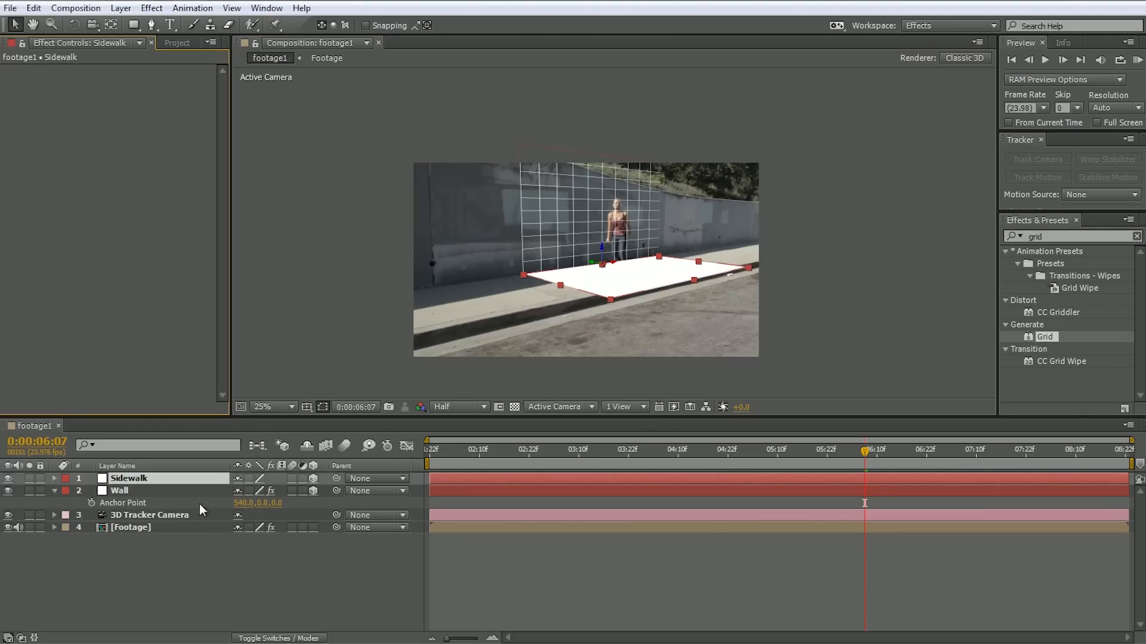
click(117, 491)
click(42, 68)
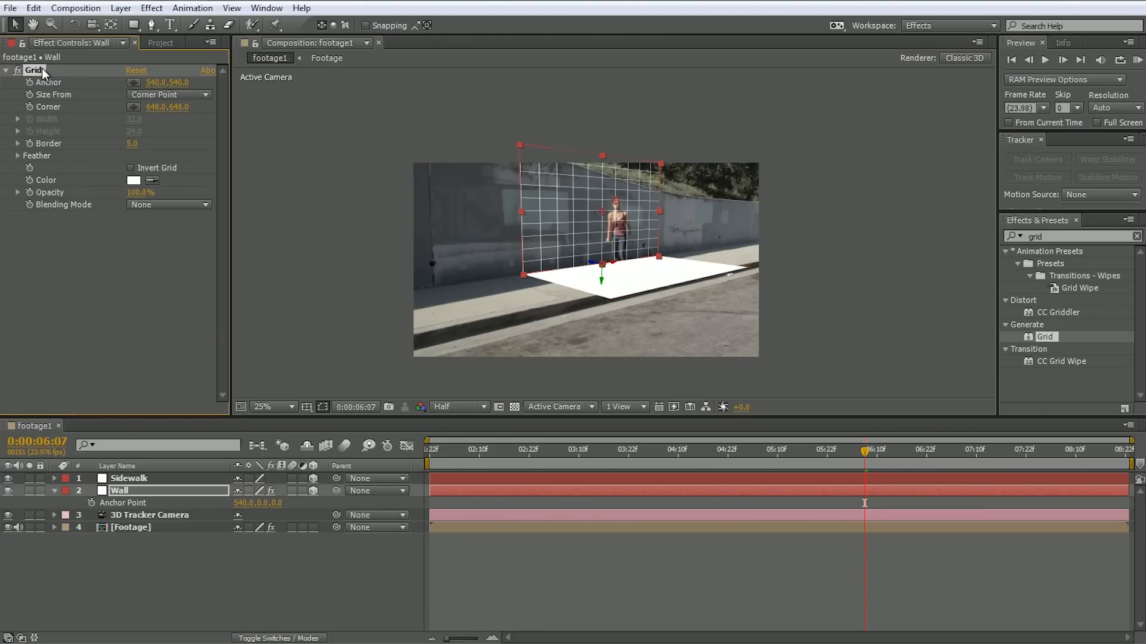
key(Delete)
click(681, 529)
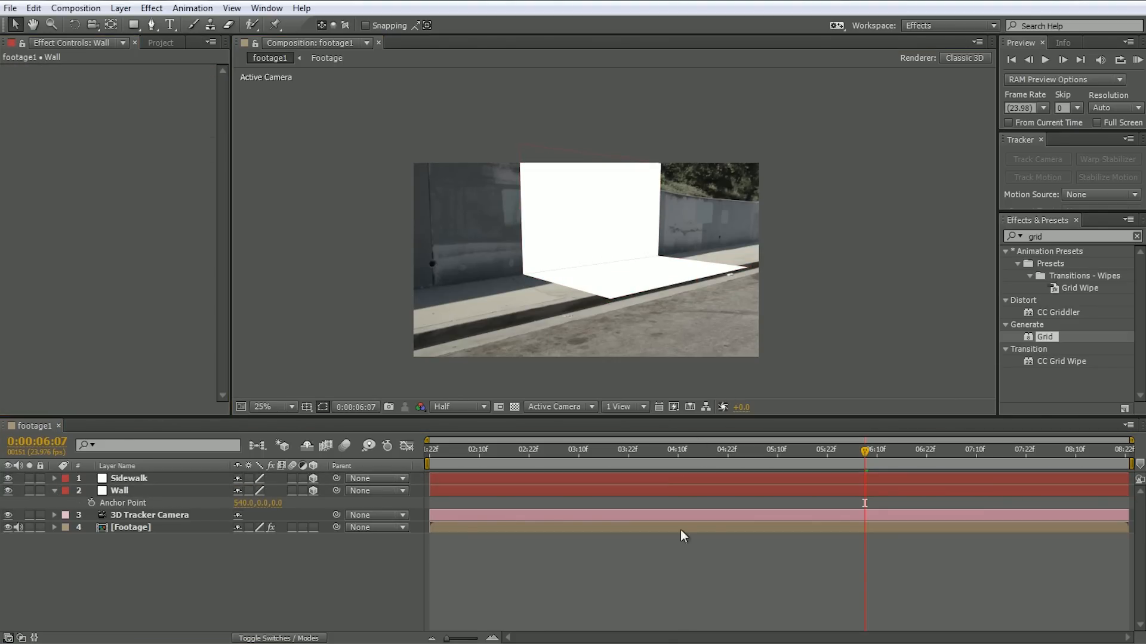
- At 0:00:08:02, try shifting the Wall solid away from the back edge of the Sidewalk solid
drag(842, 453, 1042, 471)
scroll(584, 261, up, 4)
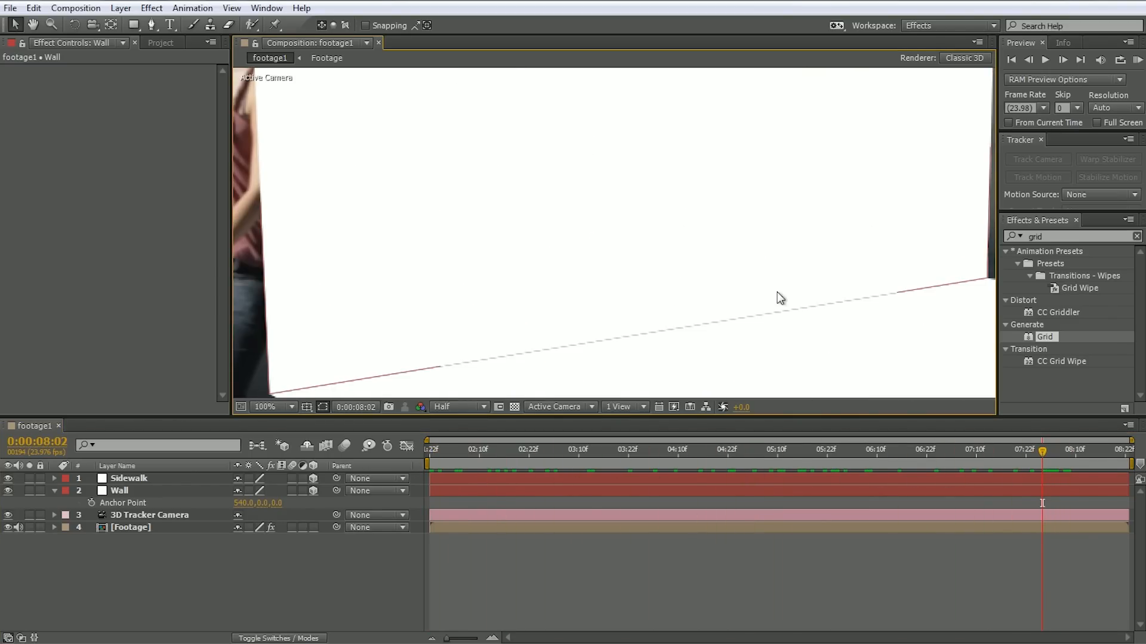
scroll(688, 308, down, 2)
click(661, 268)
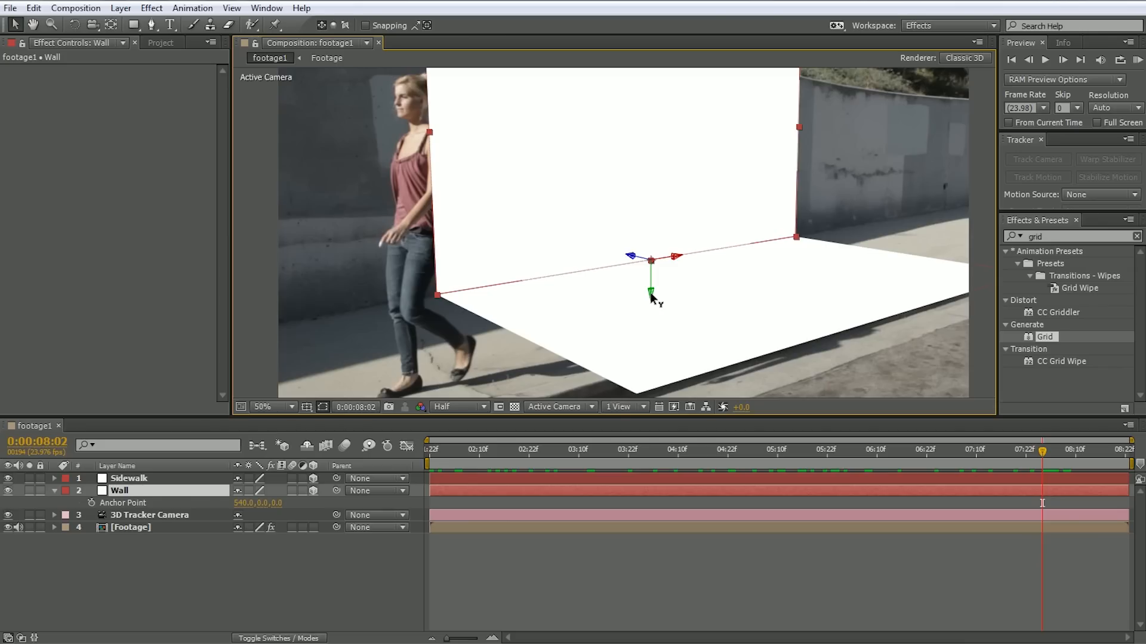
drag(651, 296, 617, 187)
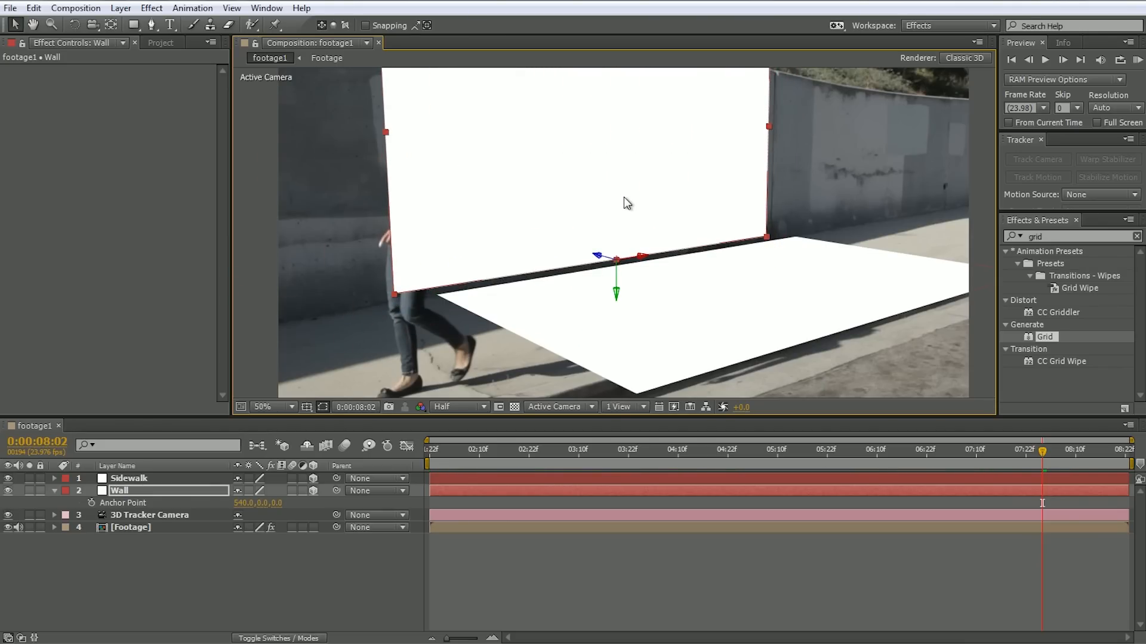
- Scrub back to 0:00:06:12 and hide the Sidewalk and Wall layers
click(726, 561)
drag(1005, 452, 839, 447)
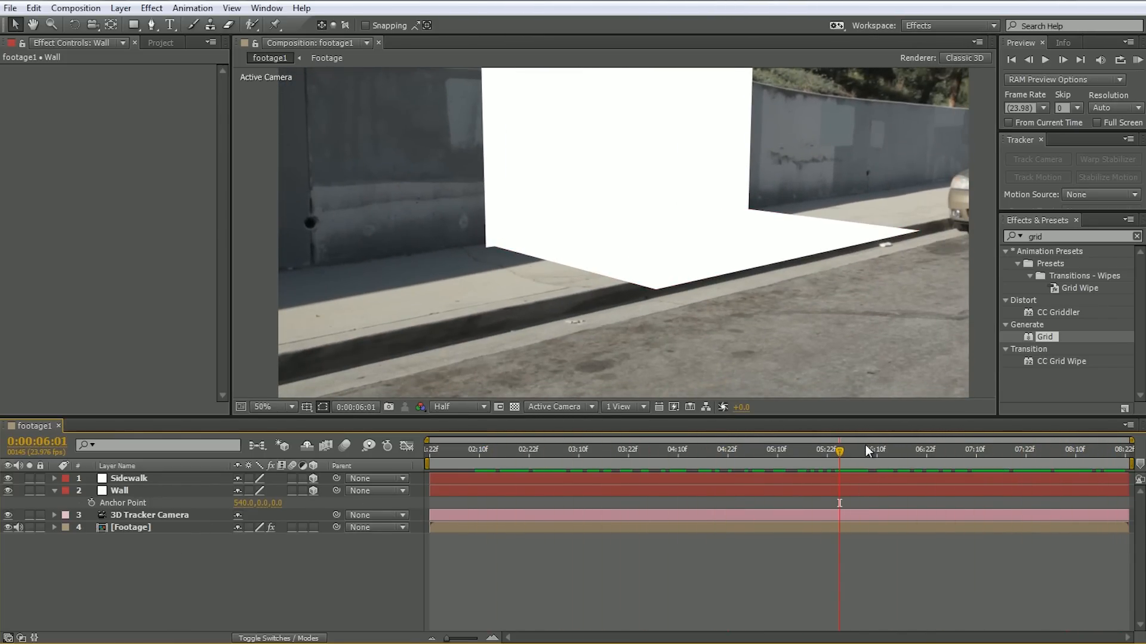
click(885, 450)
drag(8, 478, 7, 491)
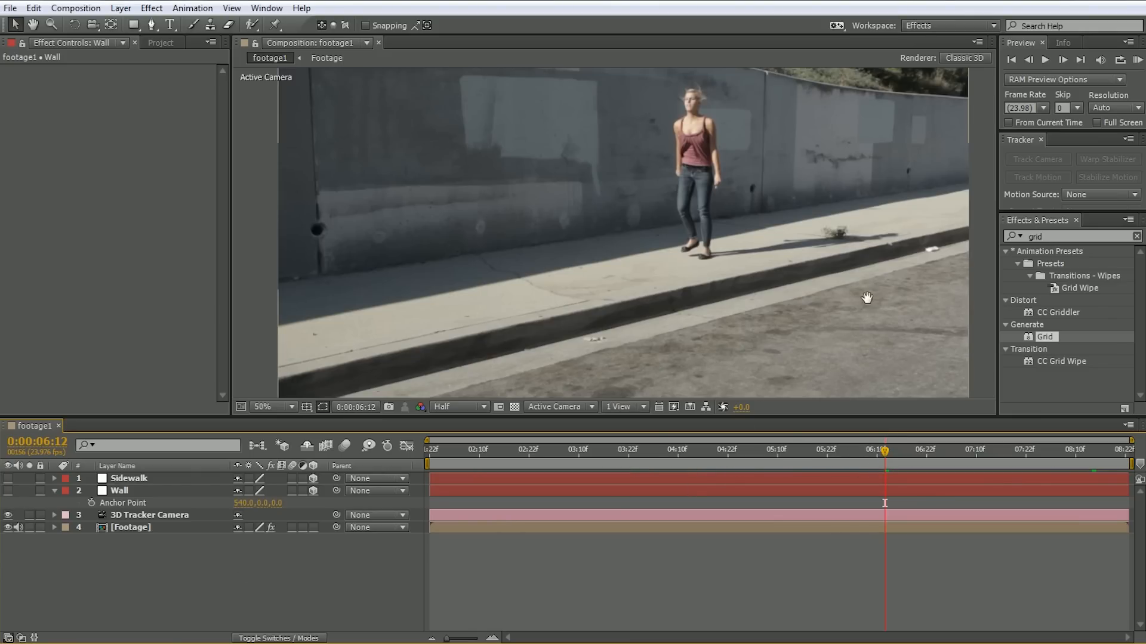
- Set the composition view to Fit up to 100% and go to 0:00:08:16, where the wall is unobstructed
scroll(860, 316, down, 2)
click(275, 407)
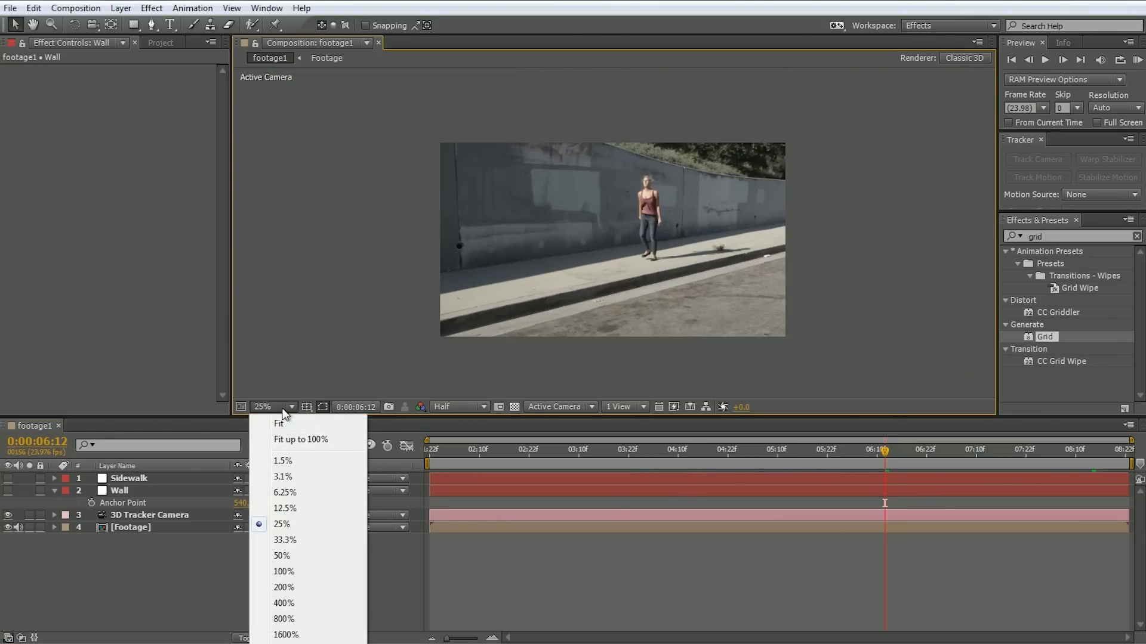
click(298, 440)
drag(943, 453, 1101, 453)
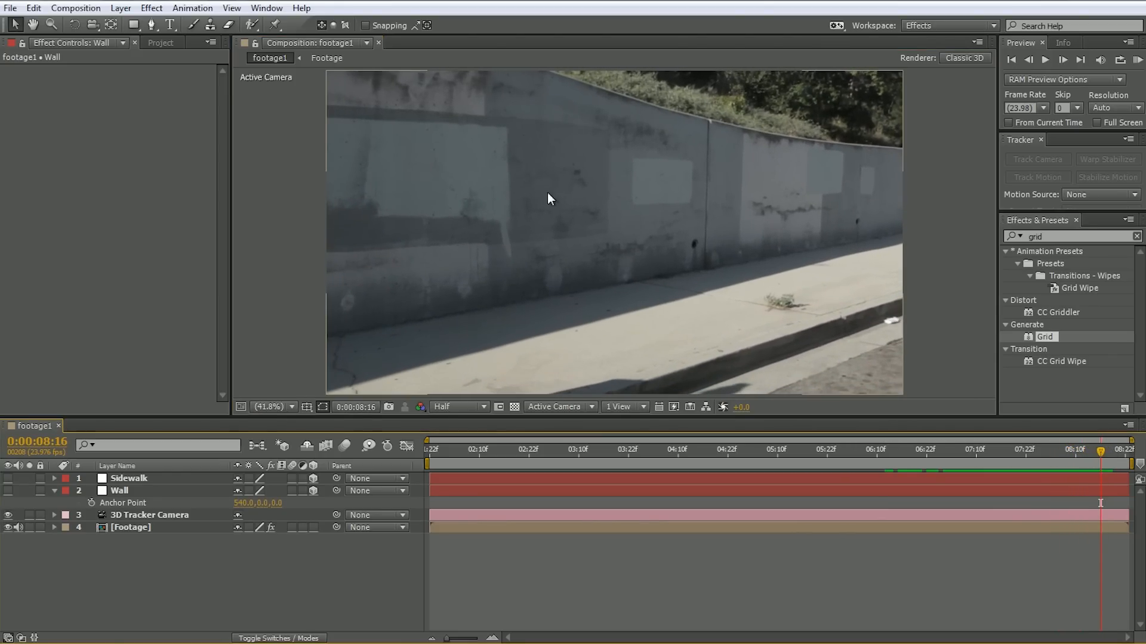
- Try moving the Footage layer down in the frame and undo the move
drag(487, 233, 499, 272)
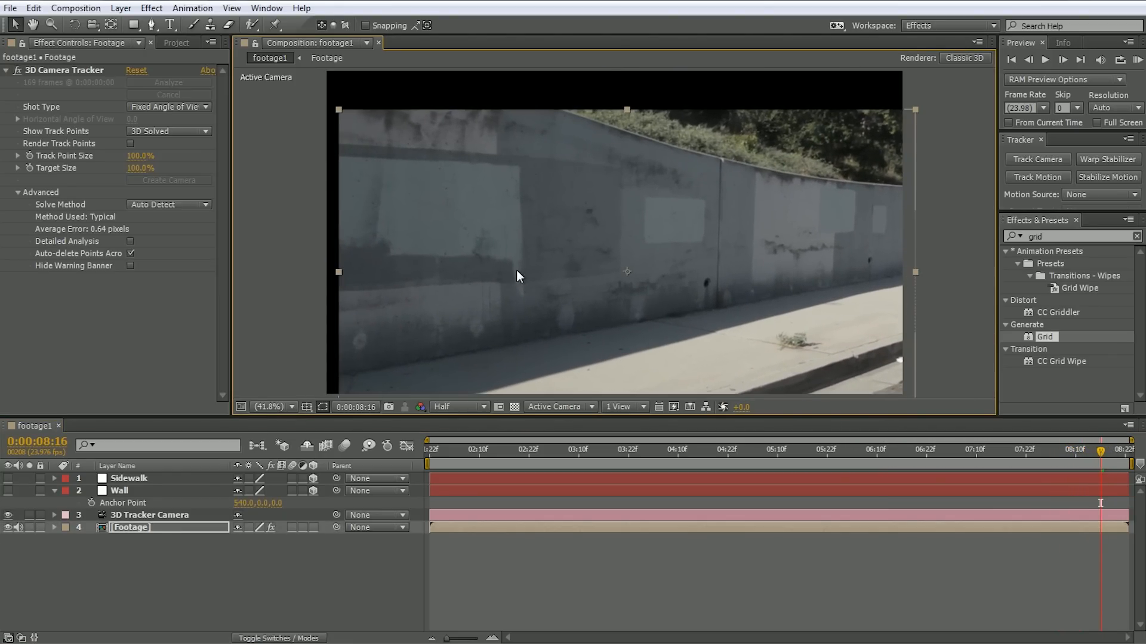
key(ctrl+z)
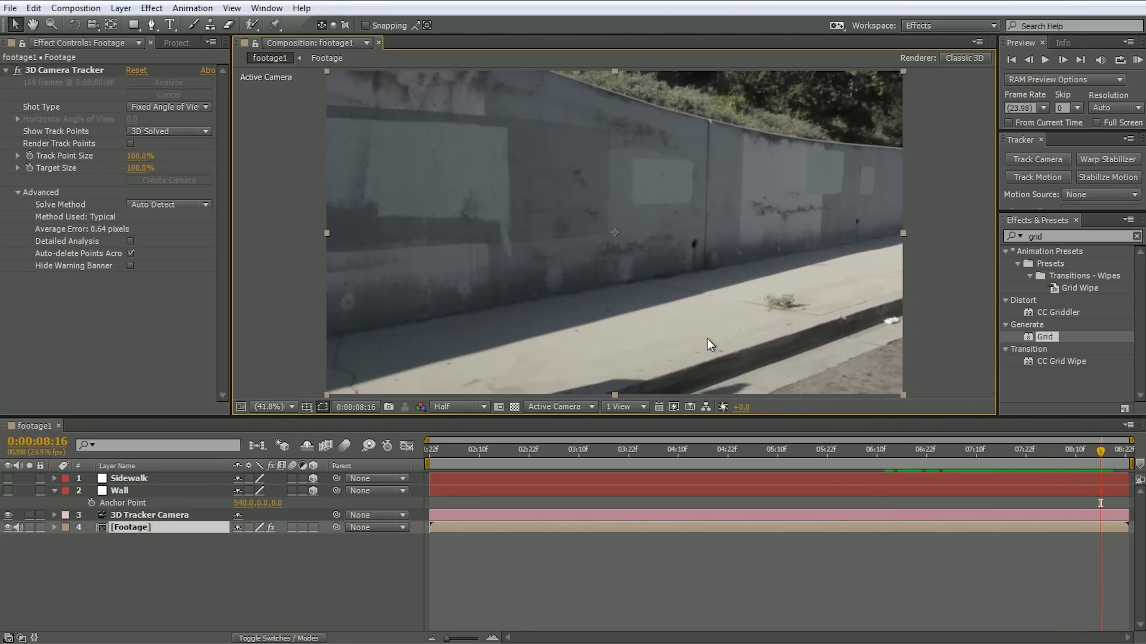
click(872, 575)
- Duplicate the Footage layer and apply Freeze Frame to the copy at 0:00:08:16
click(138, 530)
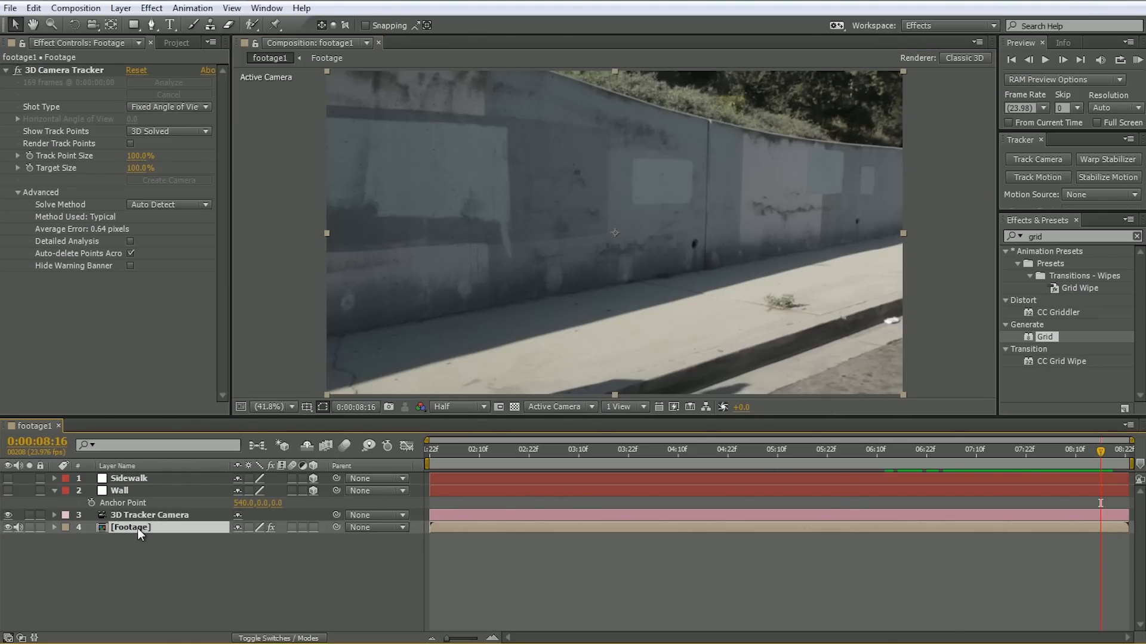
key(ctrl+d)
right_click(146, 528)
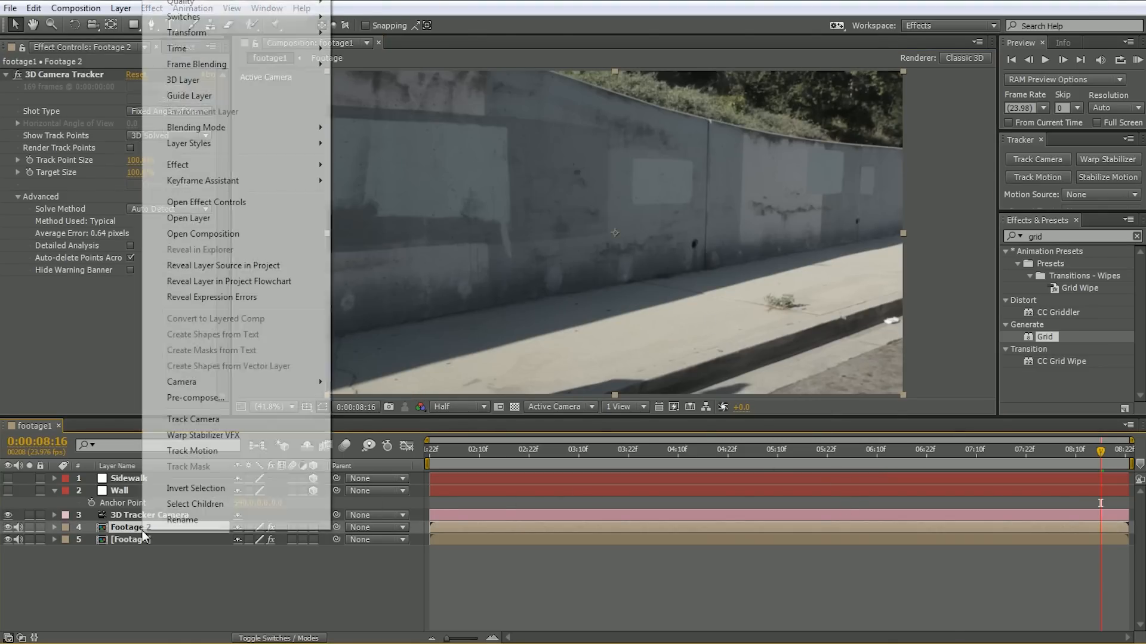
mouse_move(255, 55)
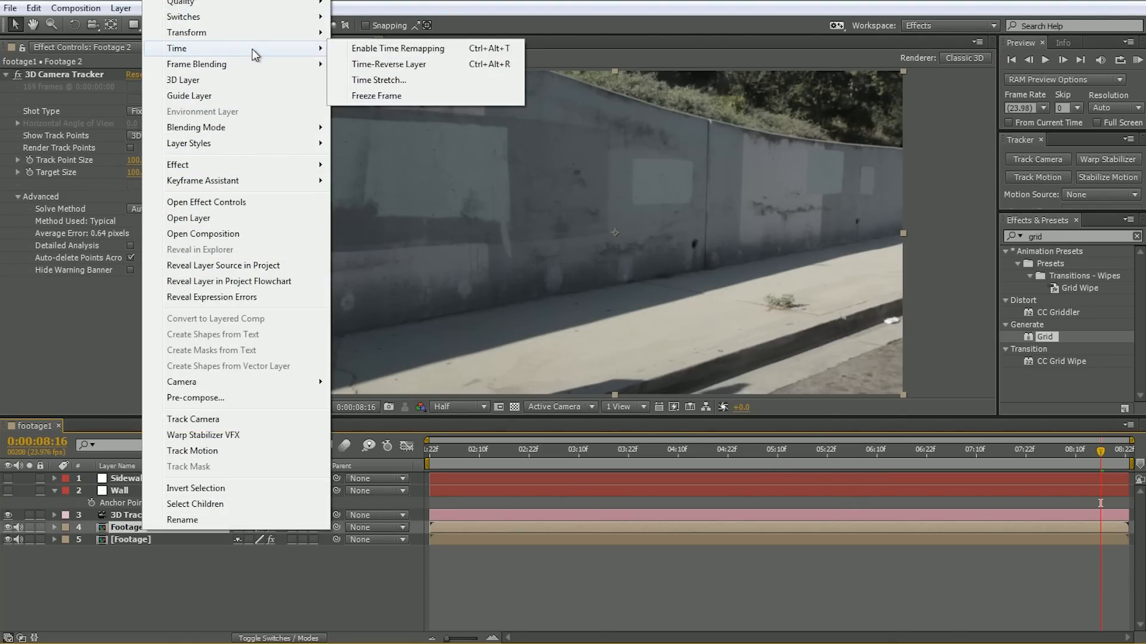
click(414, 95)
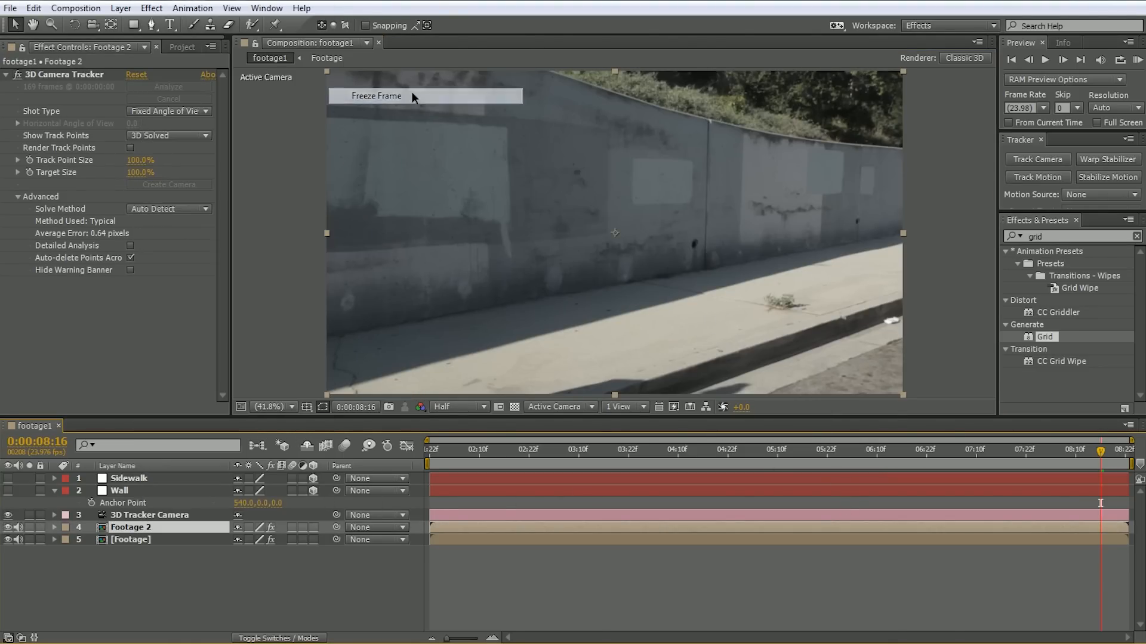
- Remove the 3D Camera Tracker effect from the Footage 2 layer
click(66, 75)
key(Delete)
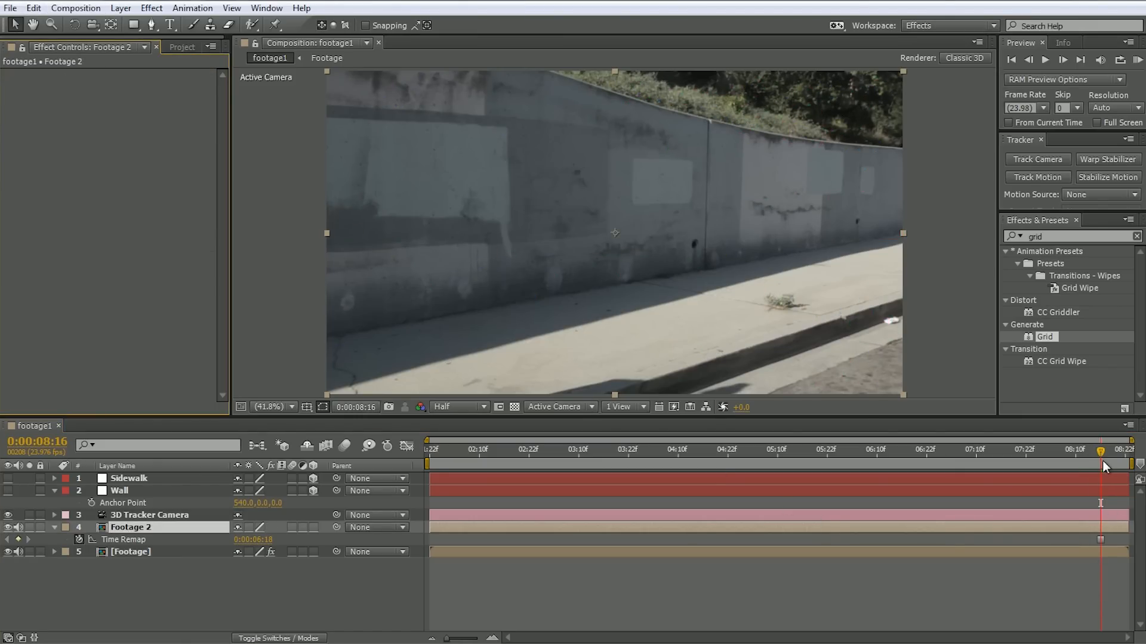
click(1068, 594)
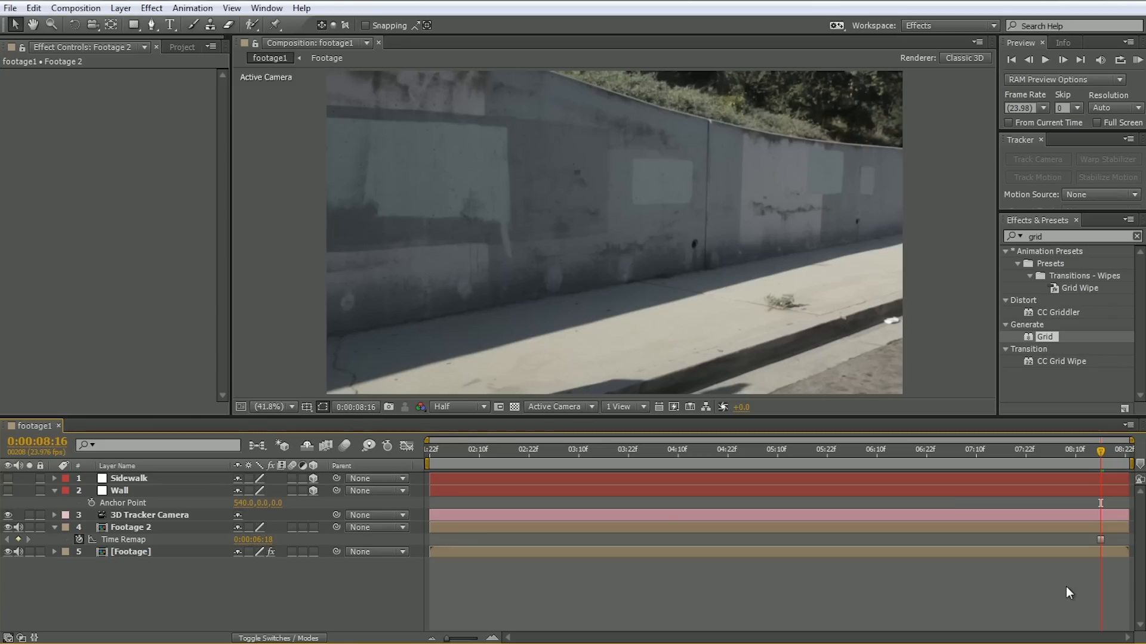
- Add a composition marker at 0:00:08:16, collapse the Footage 2 properties, and return to the marked frame
key(KP_Multiply)
mouse_move(1102, 449)
mouse_down()
mouse_move(1079, 451)
mouse_move(1092, 451)
mouse_up()
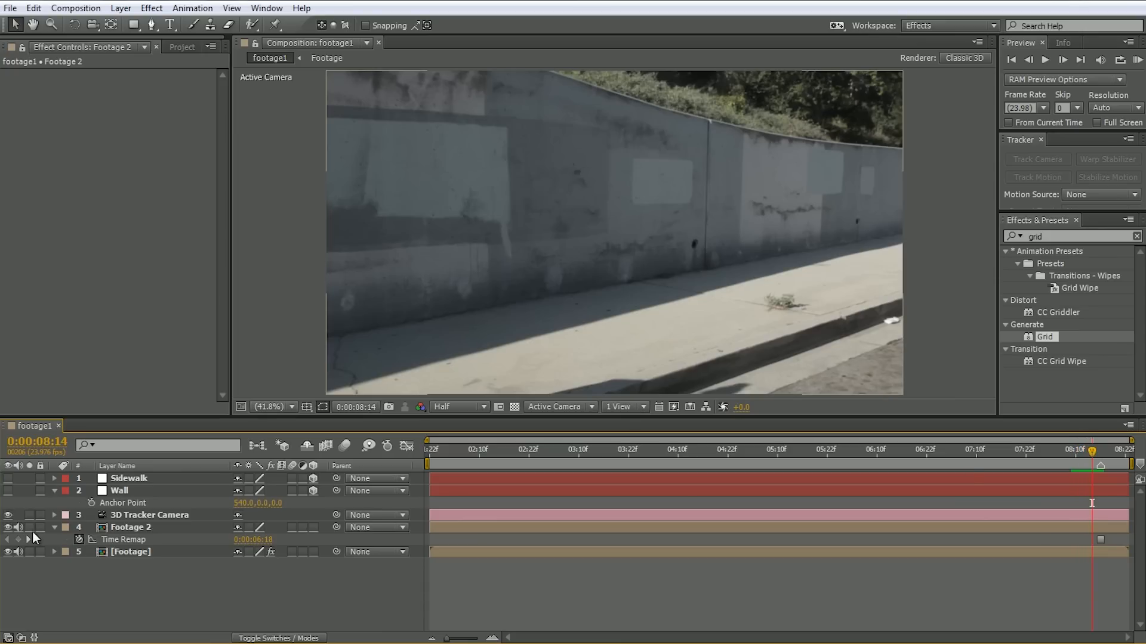
click(53, 528)
mouse_move(1086, 455)
mouse_down()
mouse_move(1119, 456)
mouse_move(1081, 457)
mouse_move(1098, 461)
mouse_up()
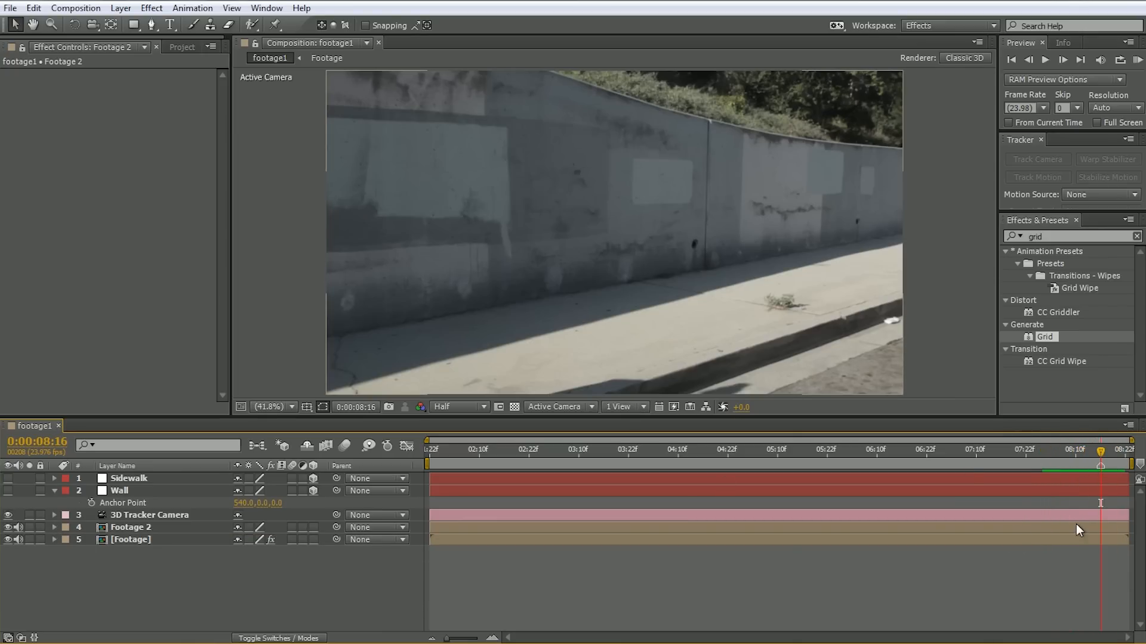
- Reveal the Position property of the 3D Tracker Camera layer
click(295, 564)
click(139, 517)
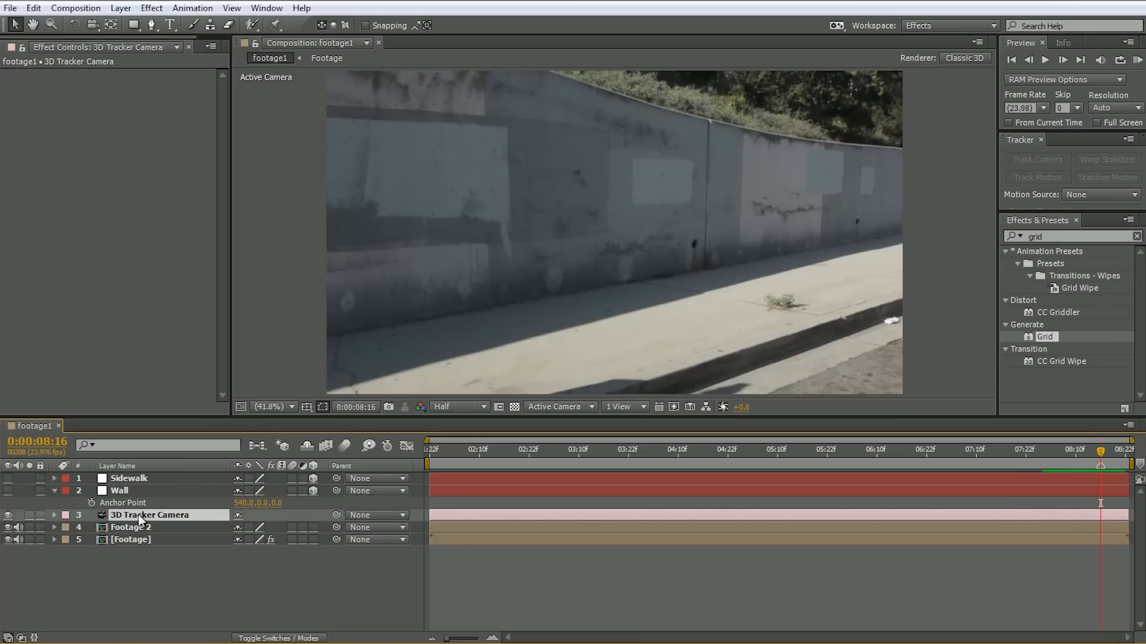
key(p)
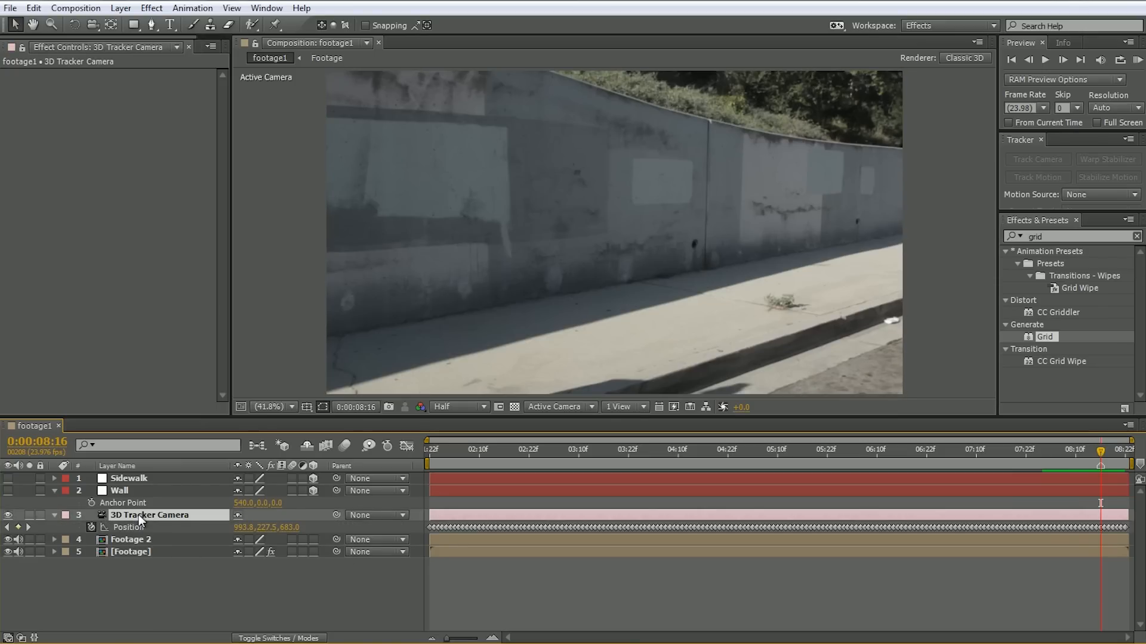
click(199, 583)
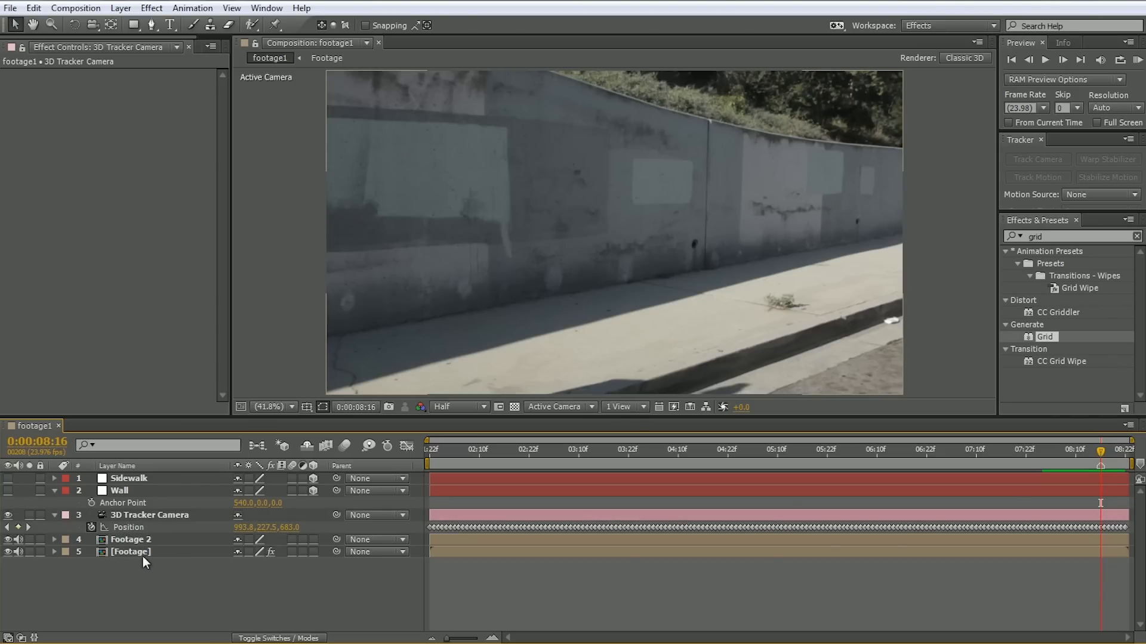
- Create a Point light at 100% intensity with Casts Shadows enabled and reveal its Position property
click(120, 8)
mouse_move(149, 21)
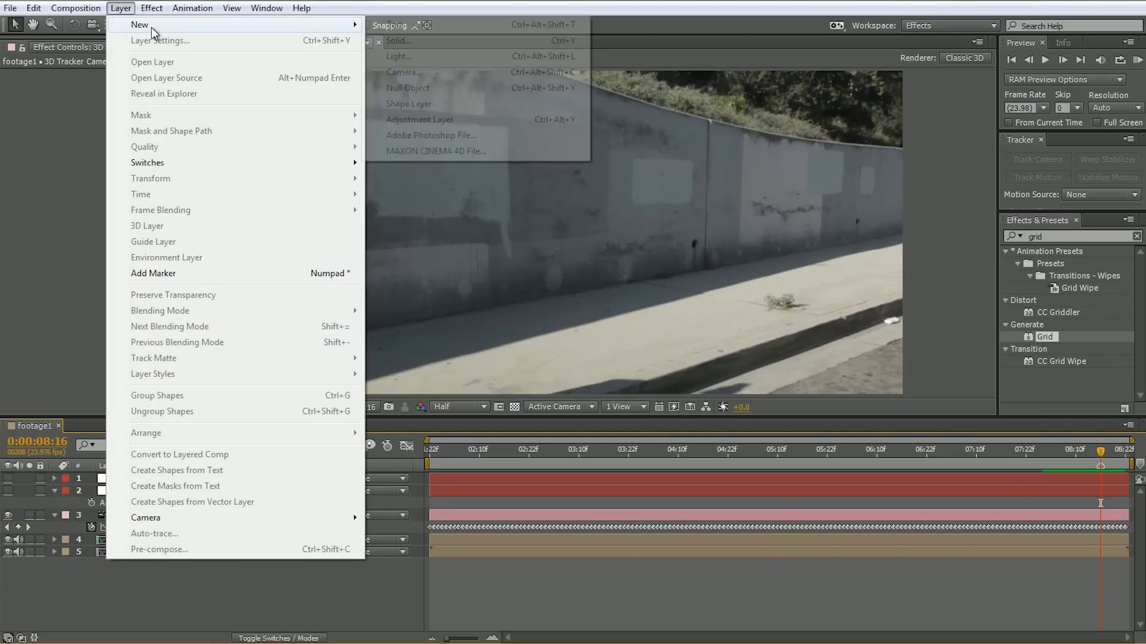
click(463, 57)
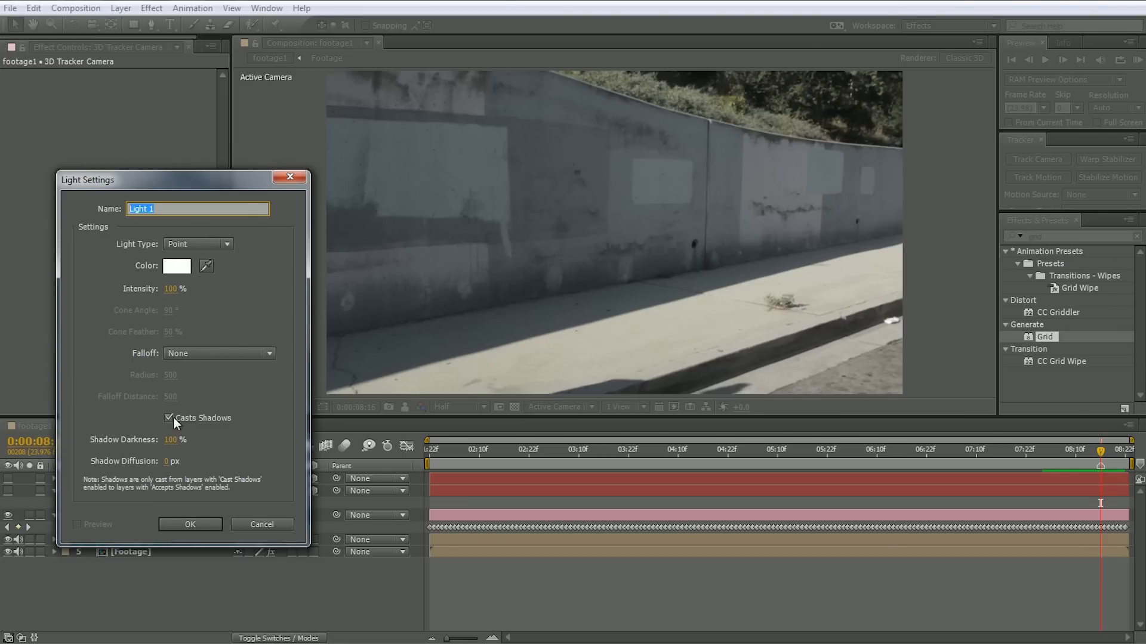
click(179, 523)
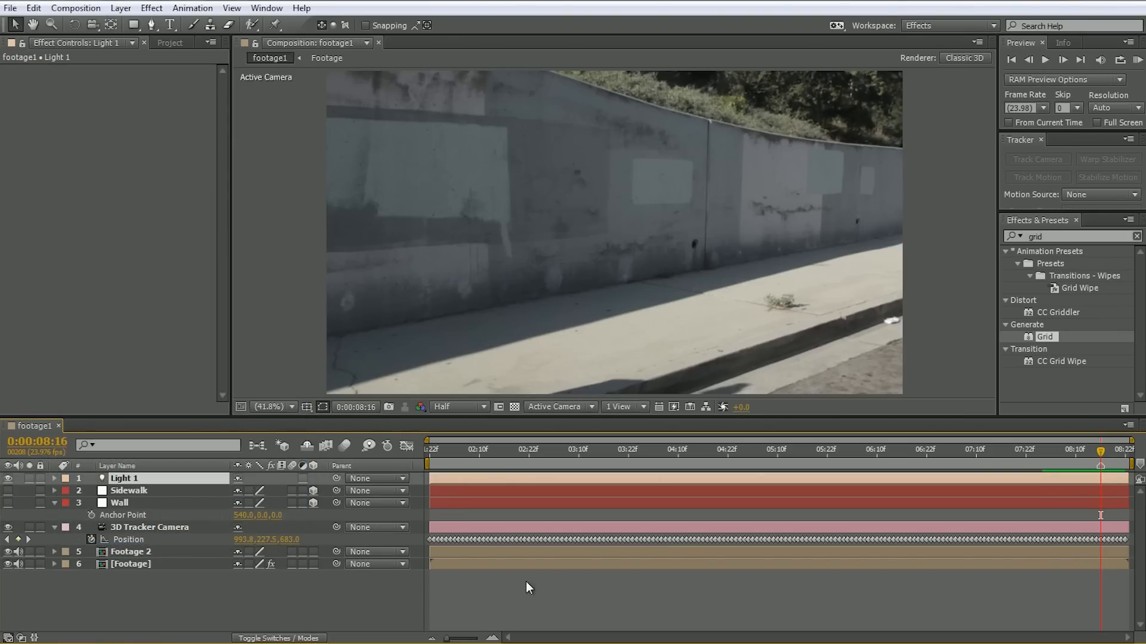
key(p)
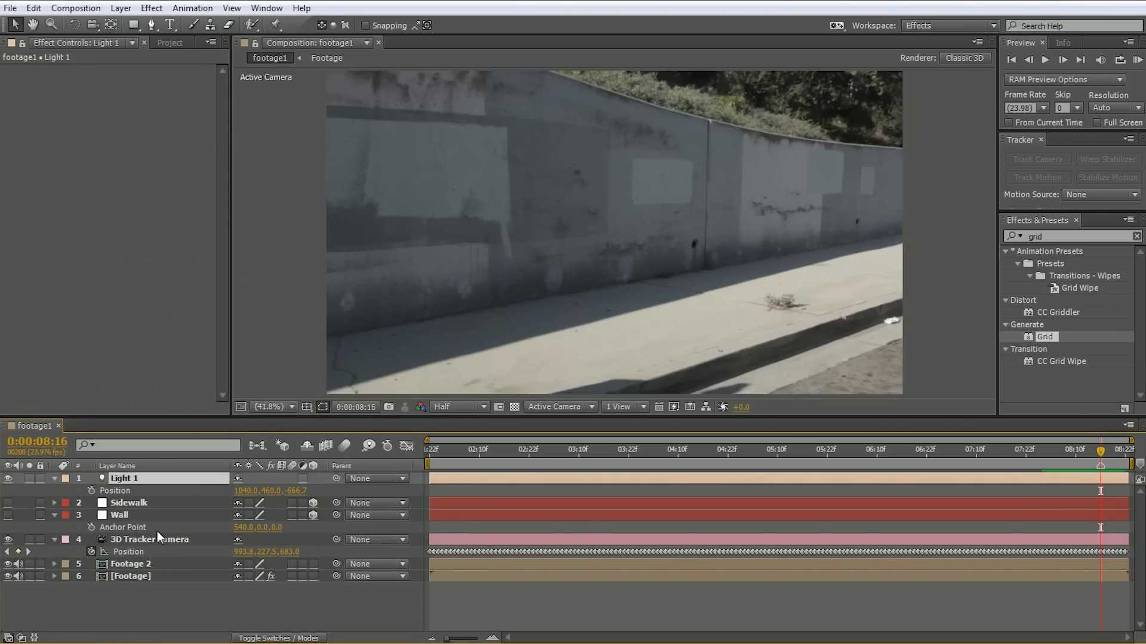
- Try pasting the 3D Tracker Camera's Position keyframes onto Light 1's Position and undo the paste
click(144, 539)
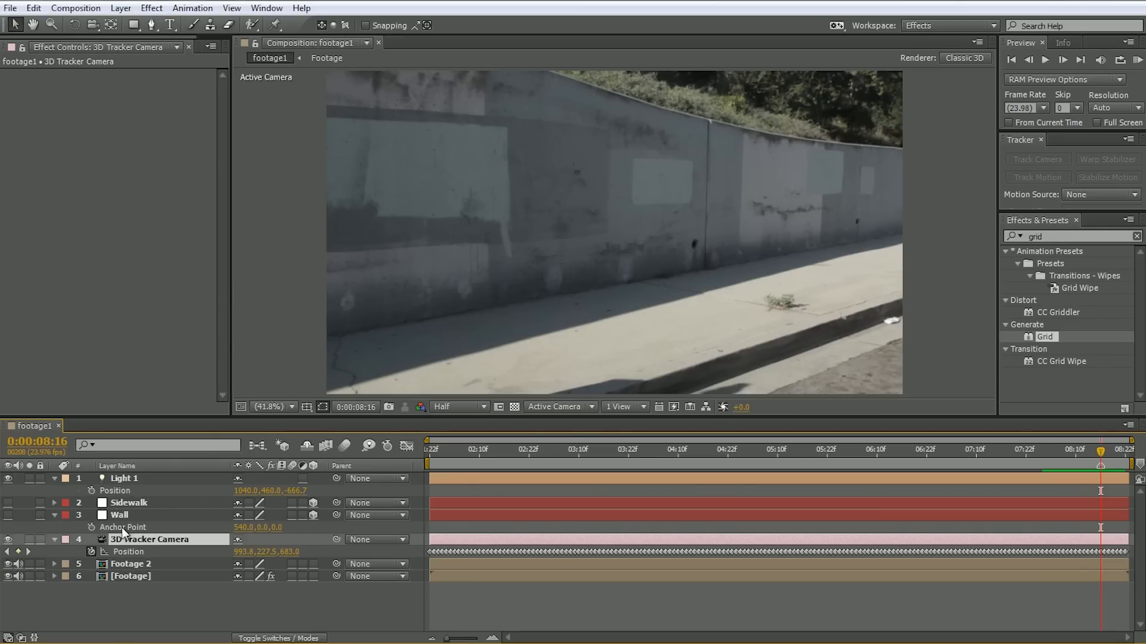
click(128, 552)
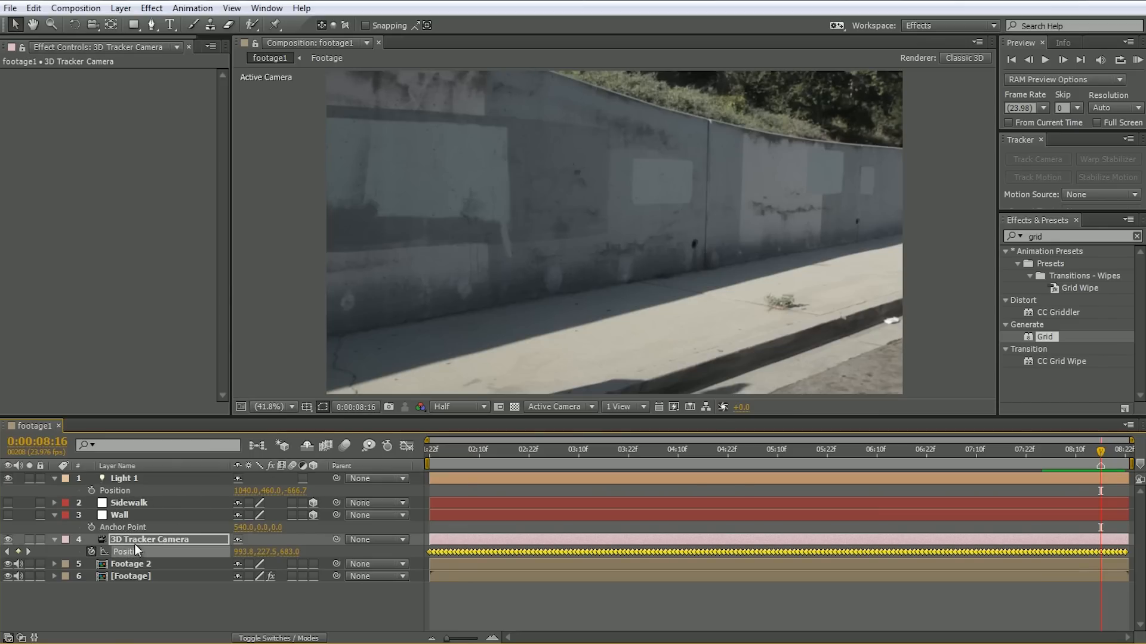
click(127, 491)
key(ctrl+v)
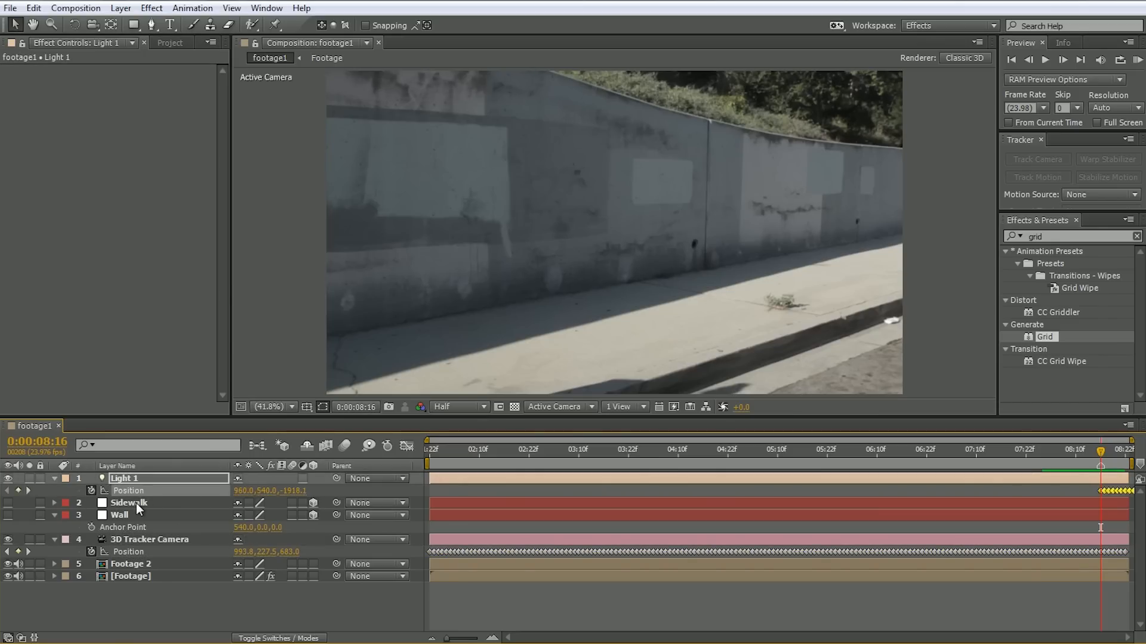
drag(1111, 491, 790, 495)
key(ctrl+z)
- Parent Light 1 to the 3D Tracker Camera so it moves to the camera's location, and set its parent back to None
drag(336, 478, 171, 541)
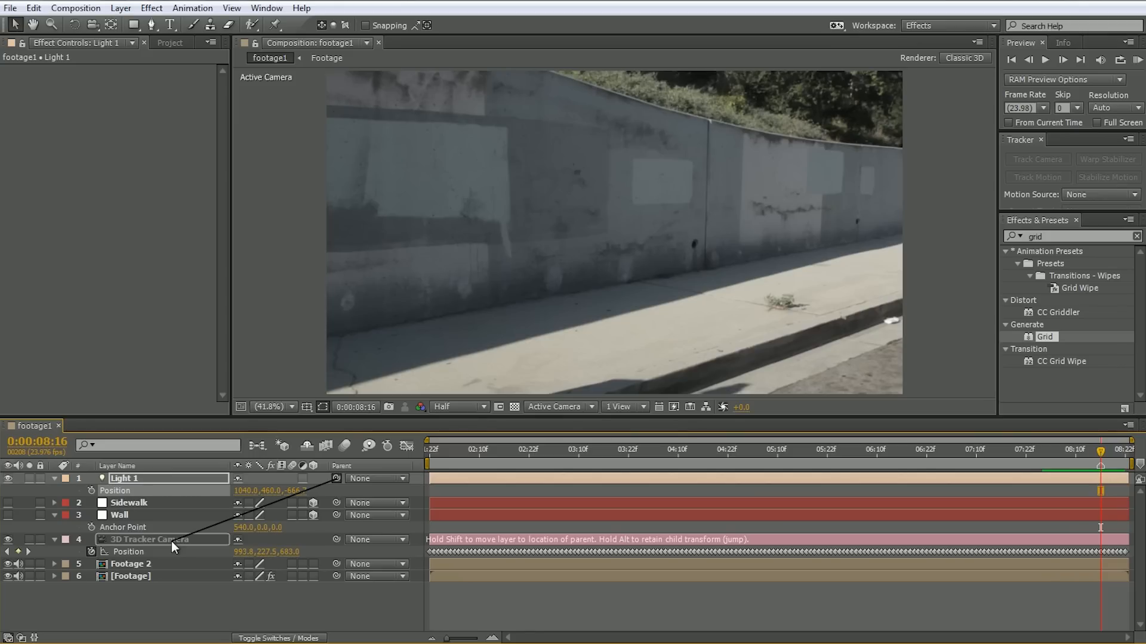
drag(170, 541, 180, 537)
drag(177, 538, 177, 538)
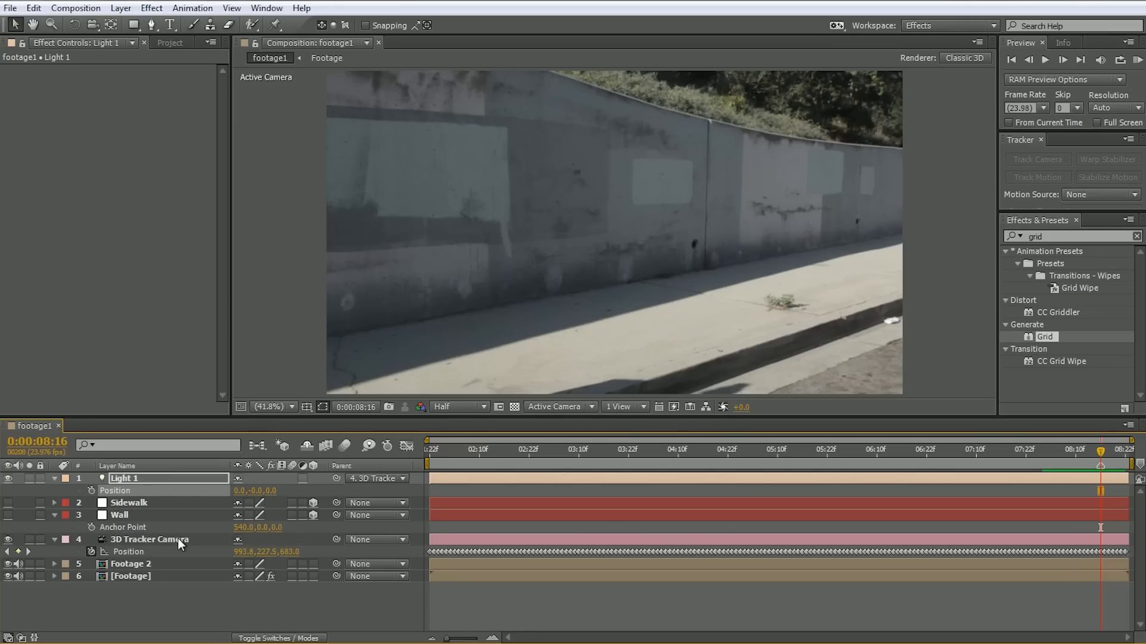
click(370, 480)
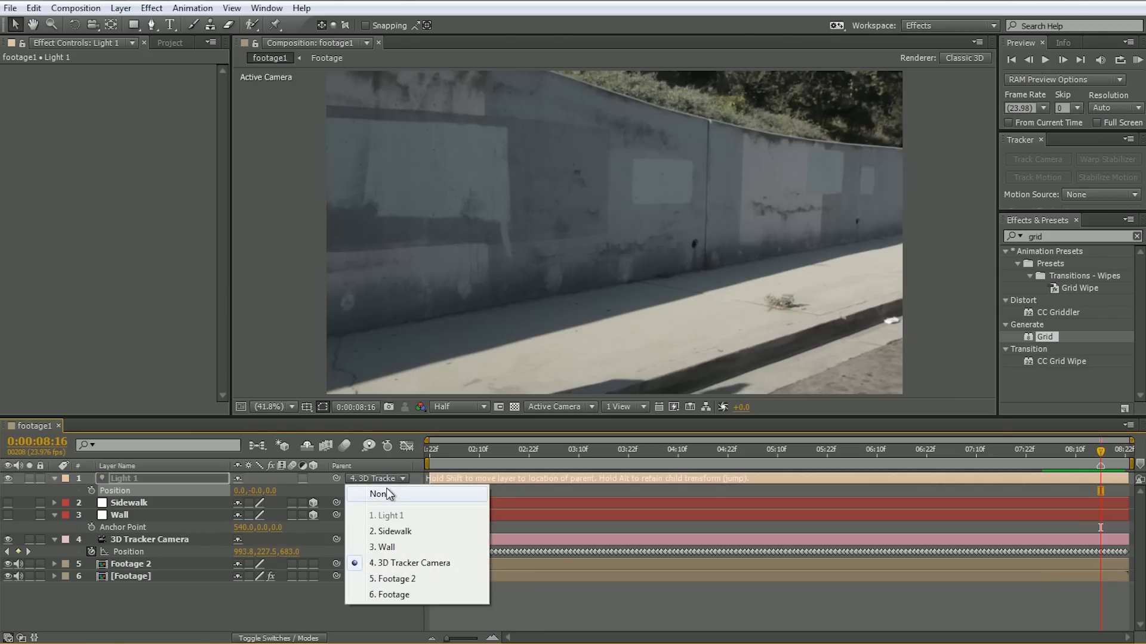
click(386, 494)
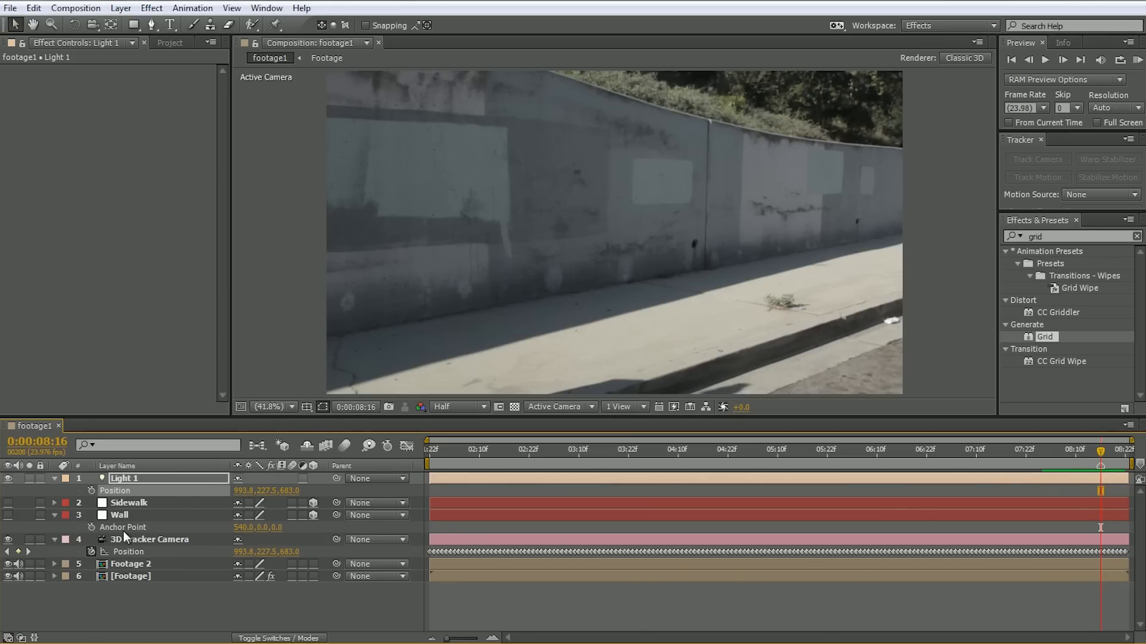
- Make Footage 2 a 3D layer and copy Light 1's Position of 993.8, 227.5, 683.0 onto it
click(131, 564)
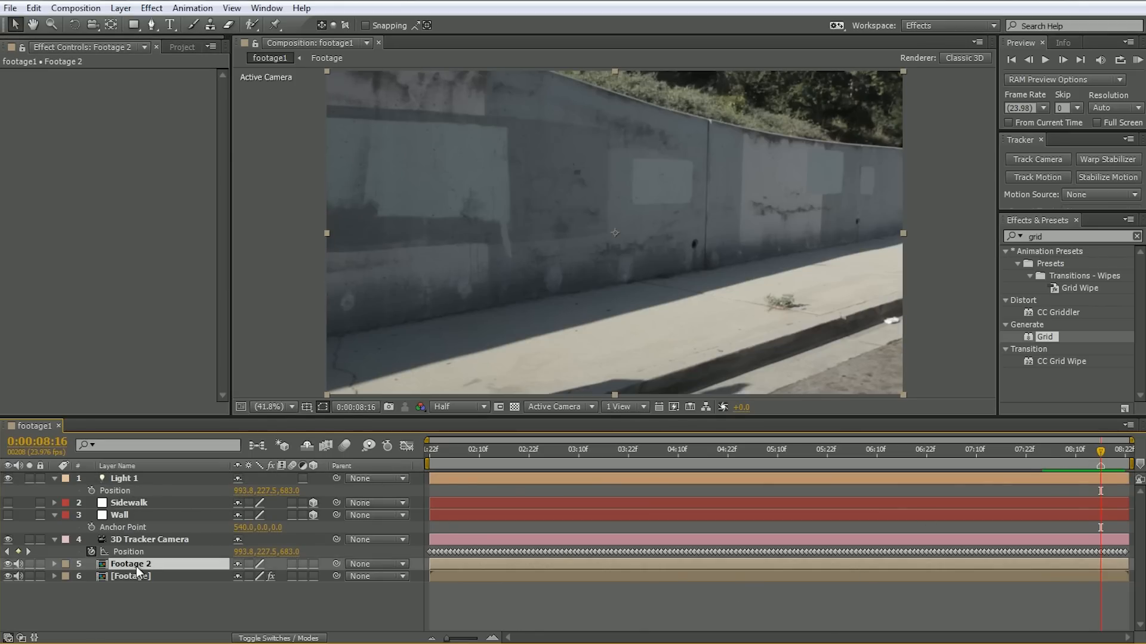
click(313, 564)
key(p)
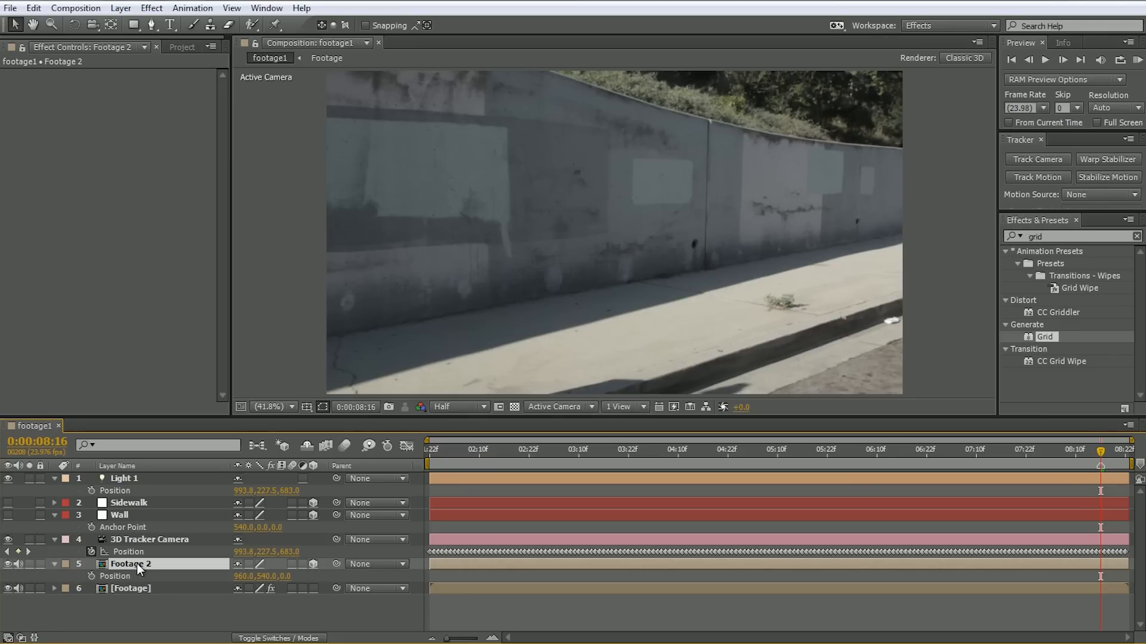
click(117, 489)
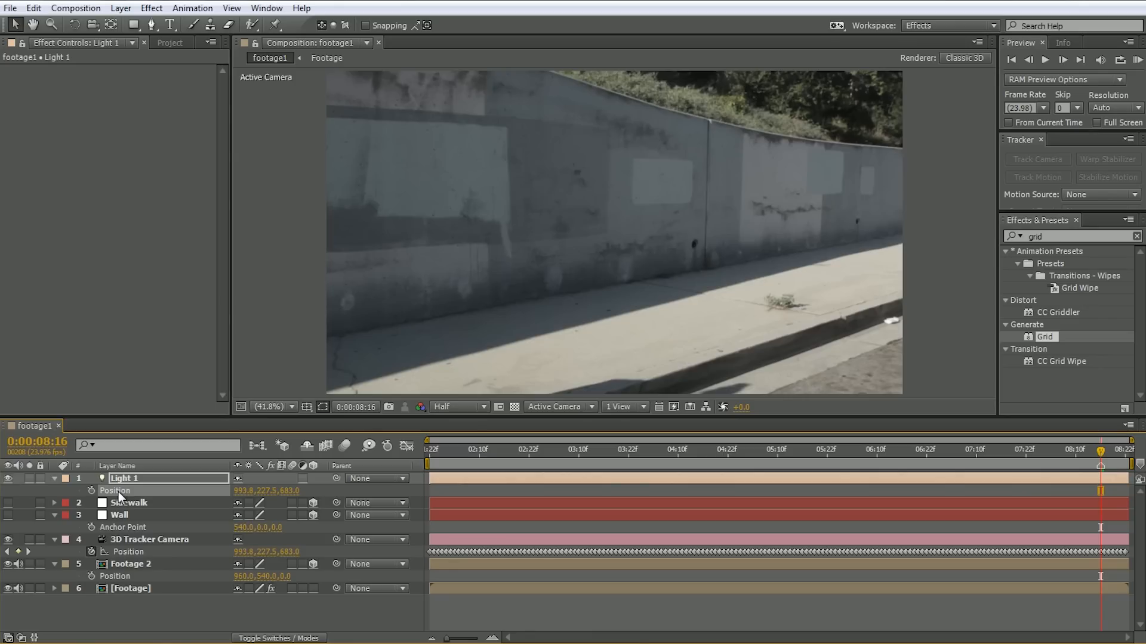
click(111, 577)
text(993.8,227.5,683.0)
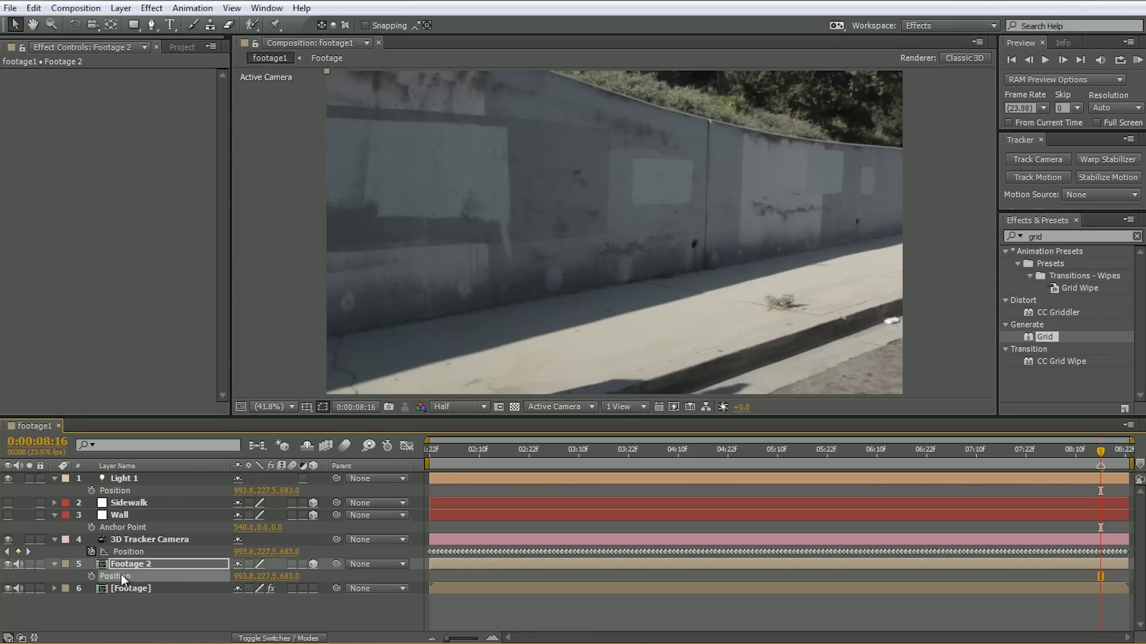
click(281, 607)
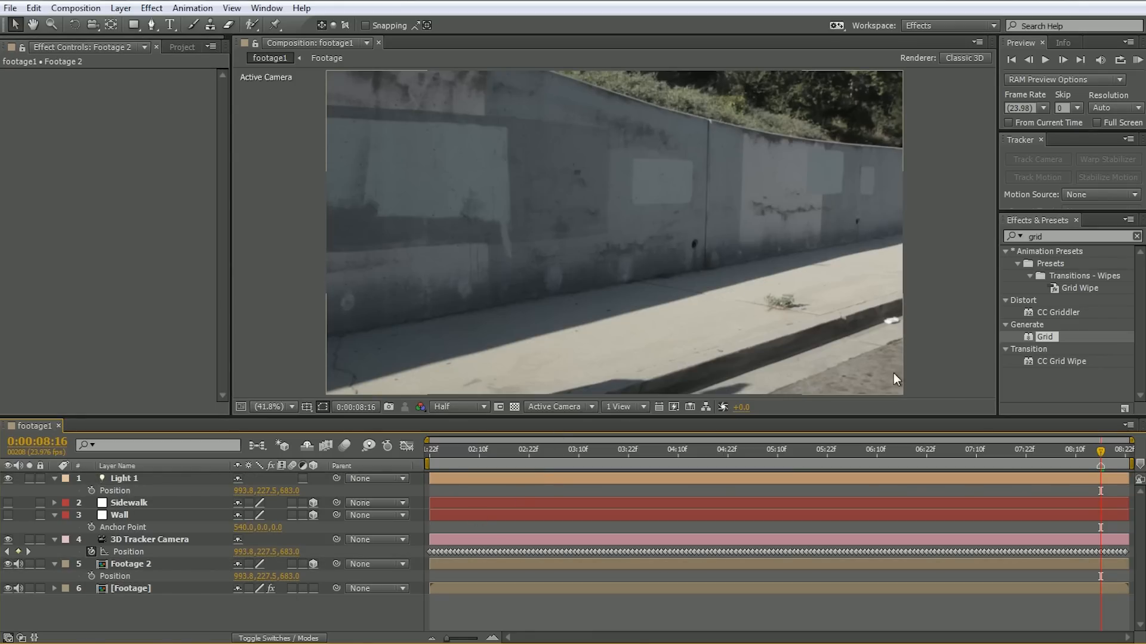
- Switch the composition to the Top view and show the Sidewalk and Wall layers
mouse_move(1083, 453)
mouse_down()
mouse_move(528, 471)
mouse_move(387, 460)
mouse_move(1098, 456)
mouse_up()
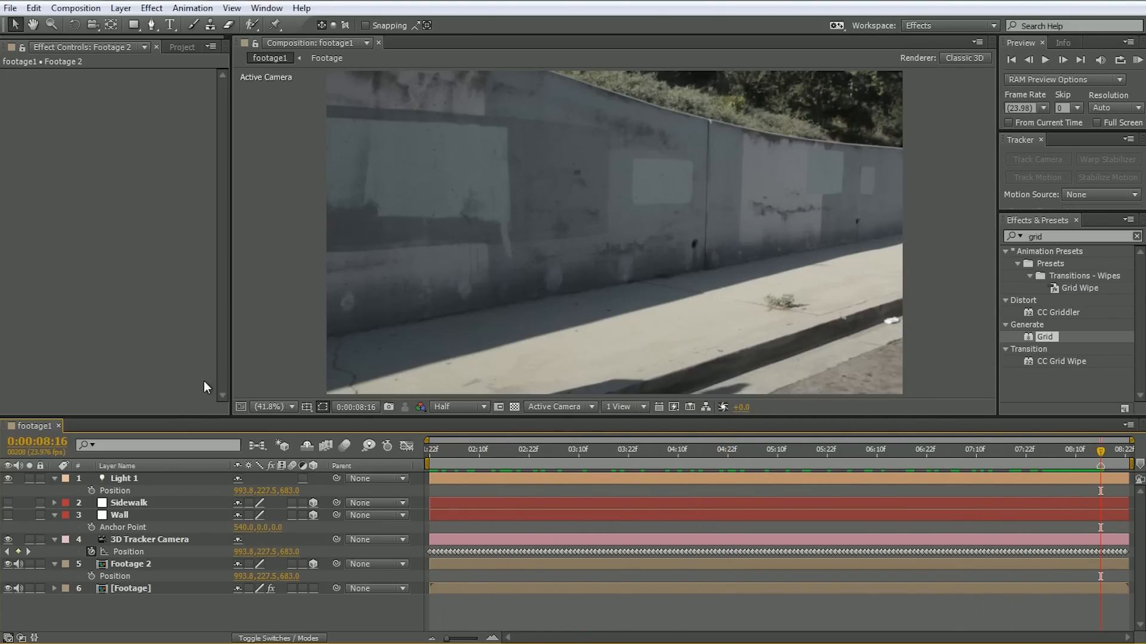
click(560, 409)
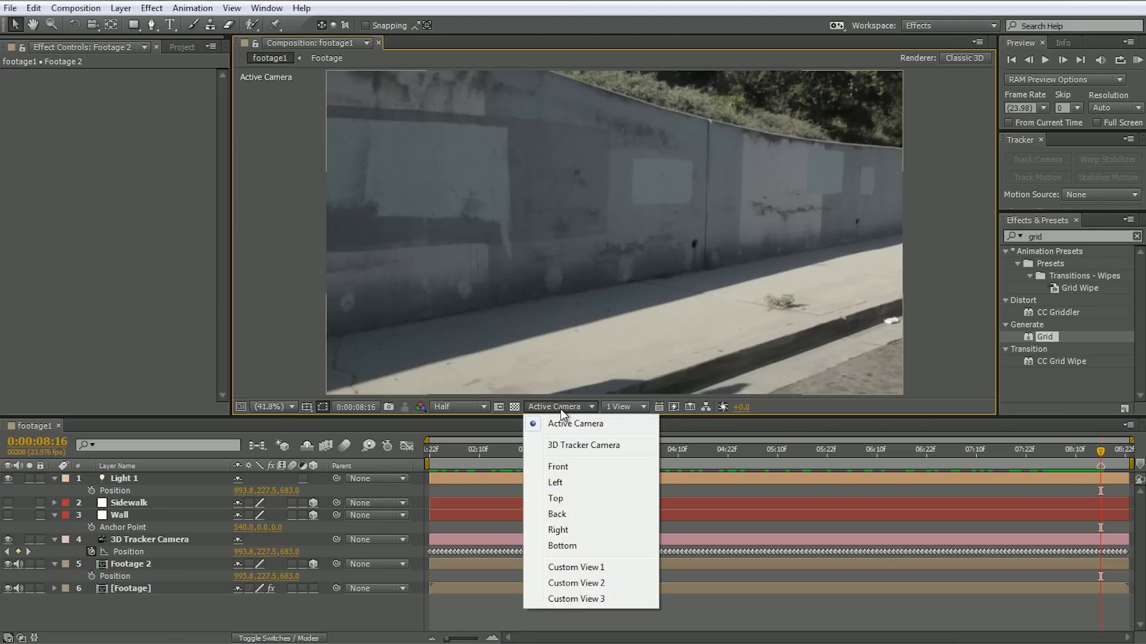
click(566, 499)
scroll(676, 300, down, 4)
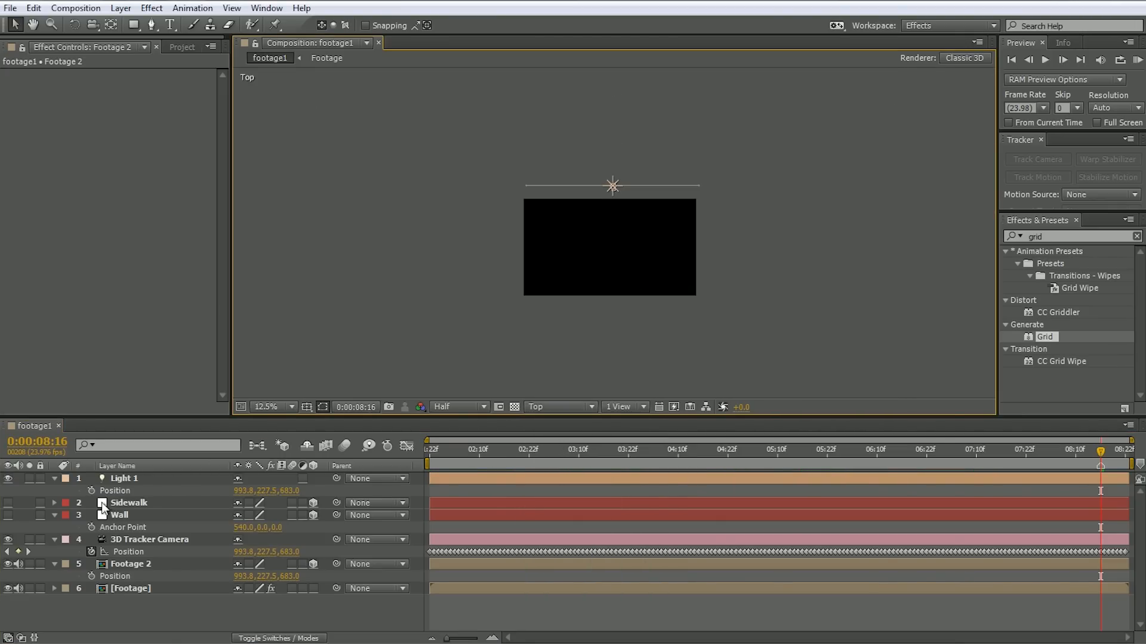
drag(8, 515, 8, 503)
- Scrub through the timeline to 0:00:05:18, examining the tracked camera's movement relative to the light and Footage 2
scroll(549, 210, up, 3)
scroll(621, 191, down, 2)
drag(679, 448, 893, 455)
scroll(775, 270, up, 3)
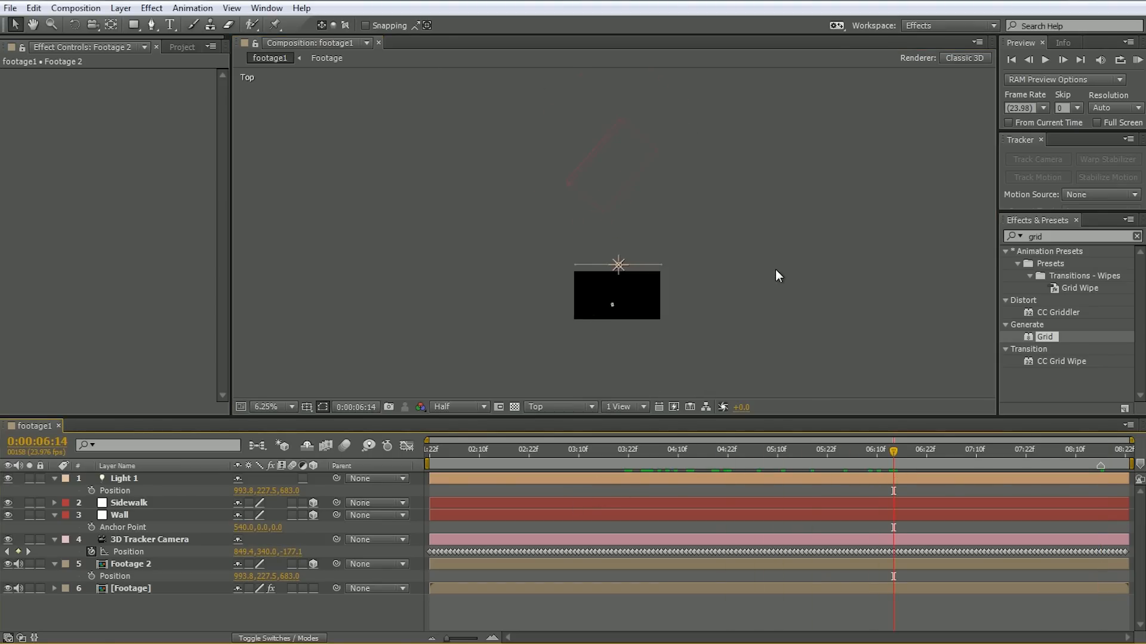
drag(761, 217, 750, 188)
drag(678, 452, 810, 451)
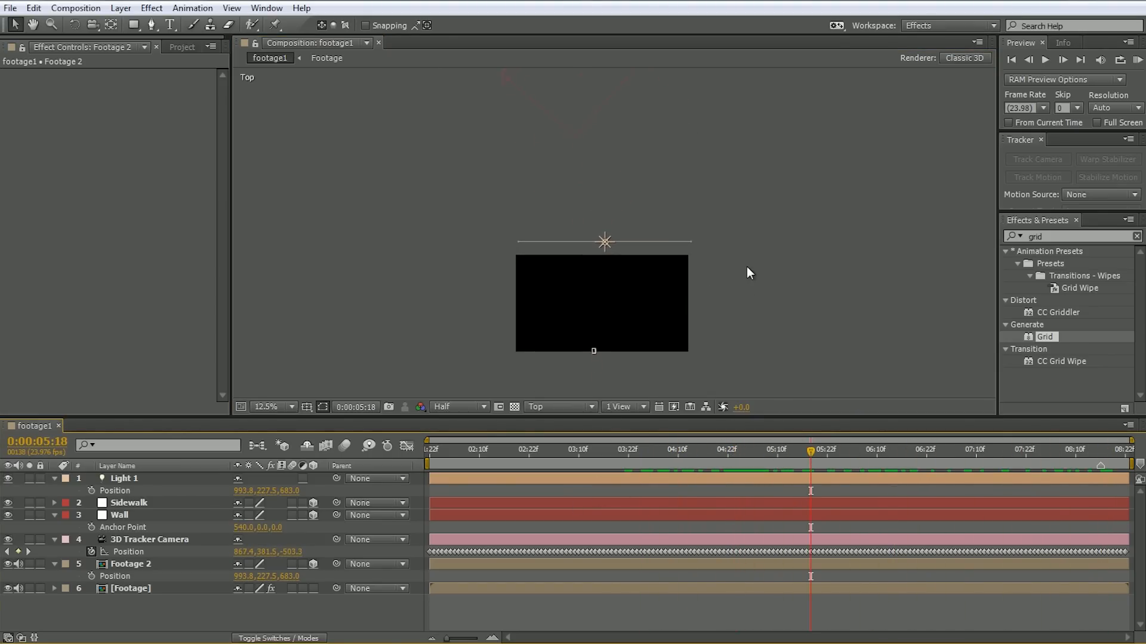
scroll(744, 271, up, 1)
- Move Footage 2 away from the light to a Z position of 715.0 and scale it down to 4%
click(128, 564)
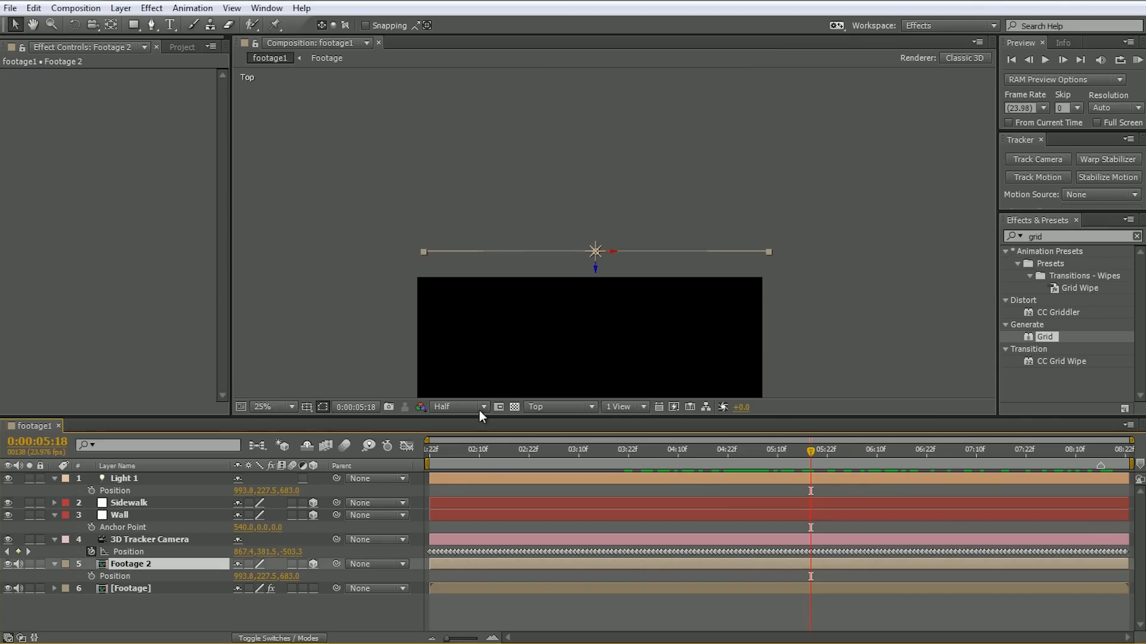
scroll(652, 278, up, 1)
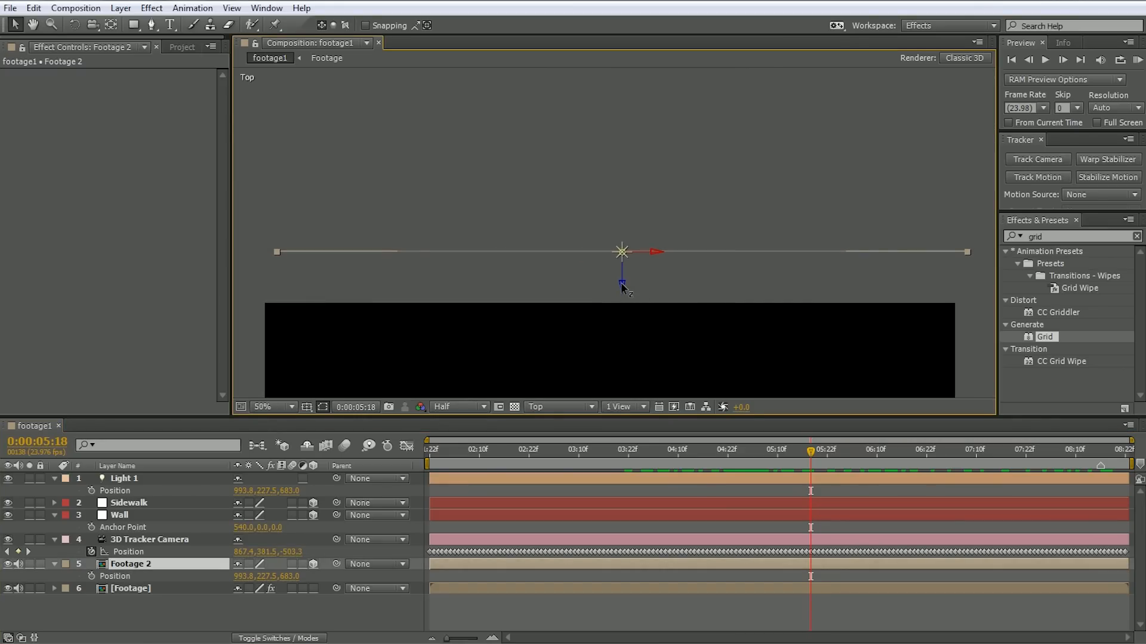
drag(621, 286, 625, 276)
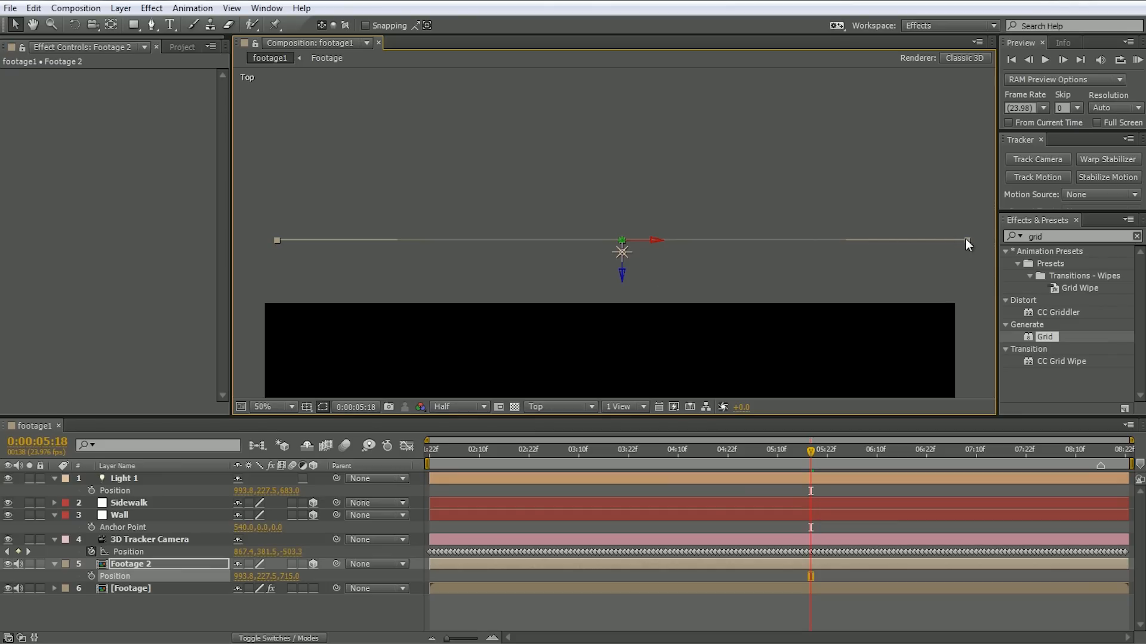
key(s)
drag(254, 576, 198, 589)
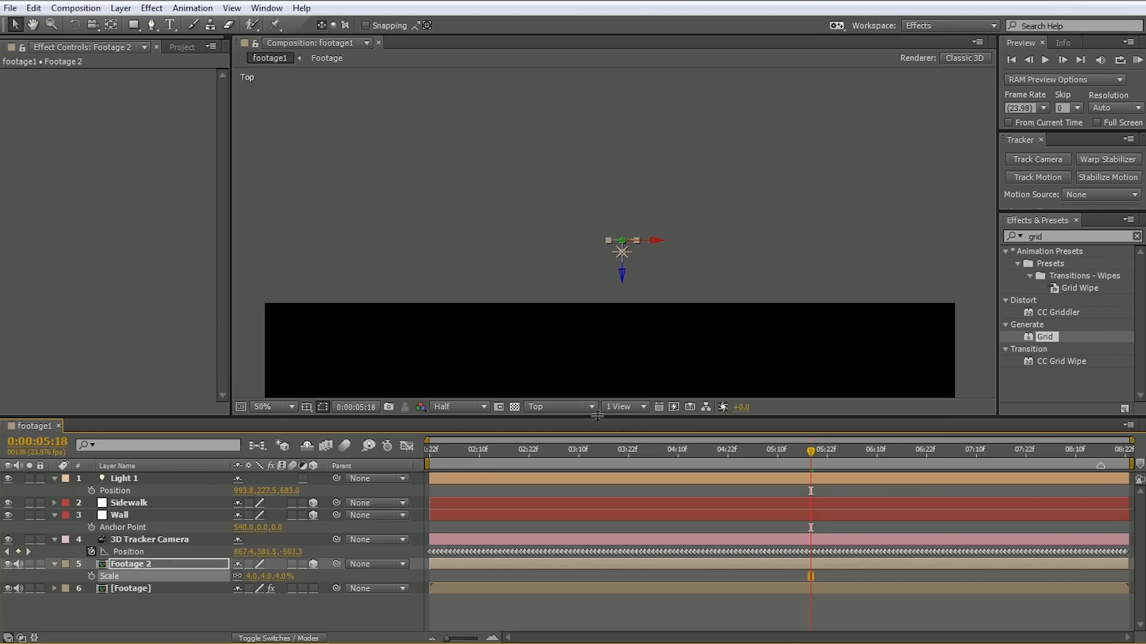
- Return the composition to the Active Camera view and move the current time to 0:00:08:16
click(569, 406)
click(576, 424)
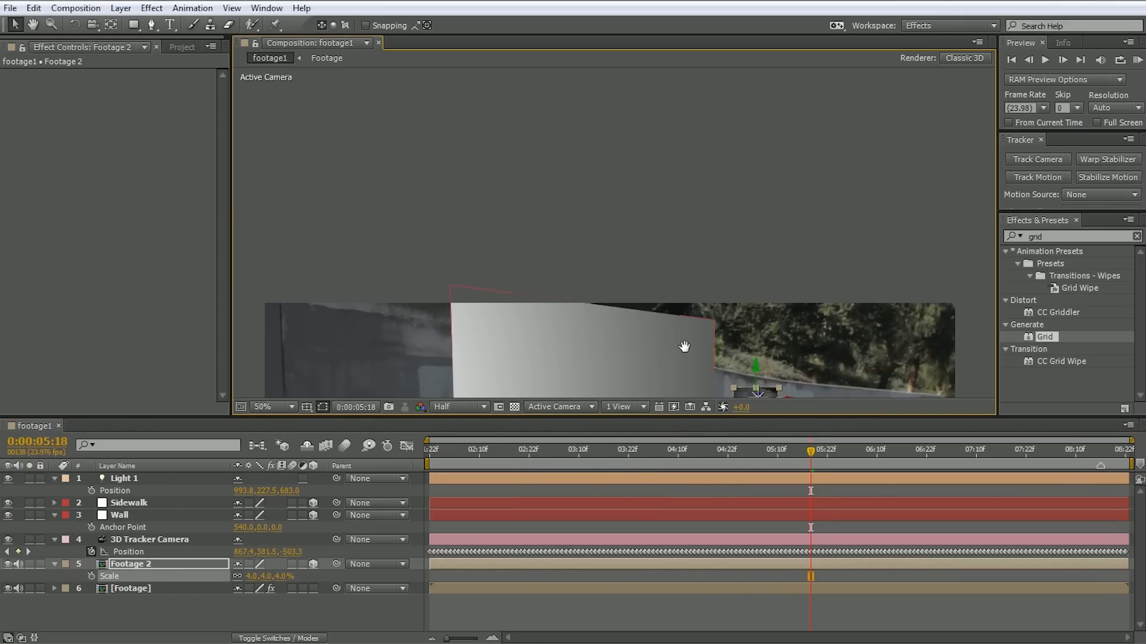
drag(810, 451, 1103, 460)
key(comma)
key(comma)
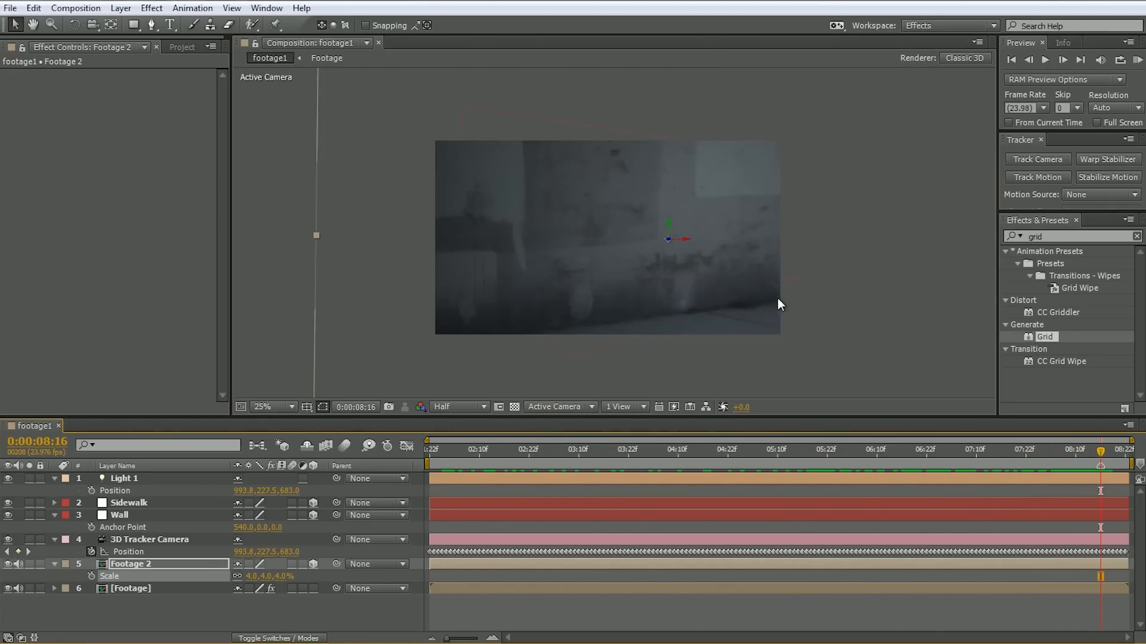
- Rotate Footage 2 to face the camera more squarely and scale it down to 1.7% so it roughly fills the frame
key(w)
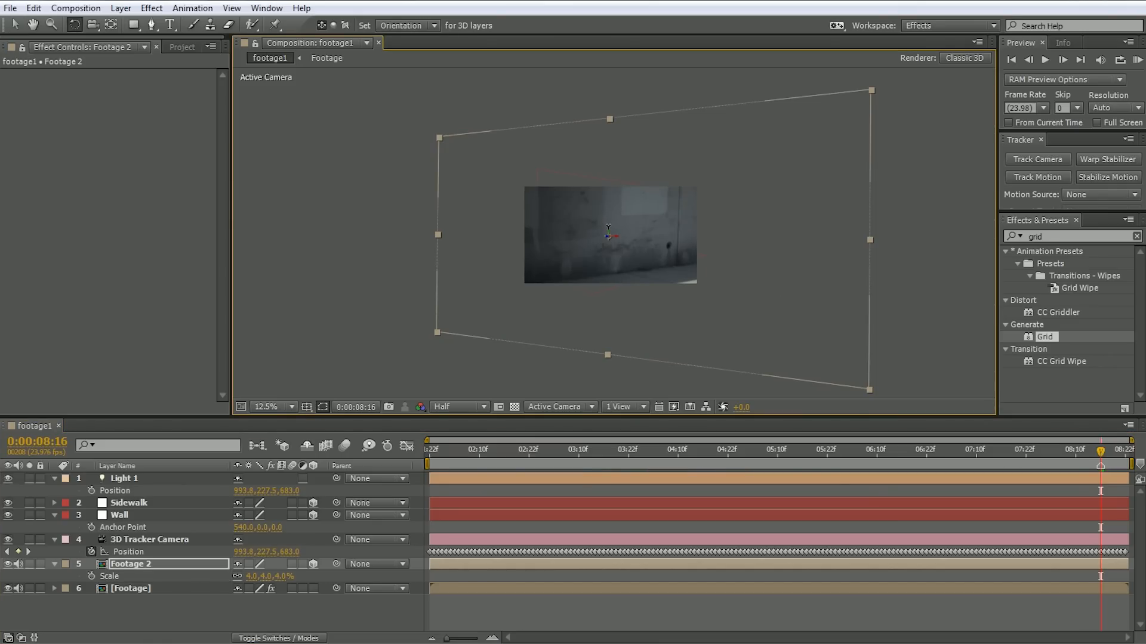
mouse_move(657, 268)
mouse_down()
mouse_move(597, 268)
mouse_move(644, 269)
mouse_up()
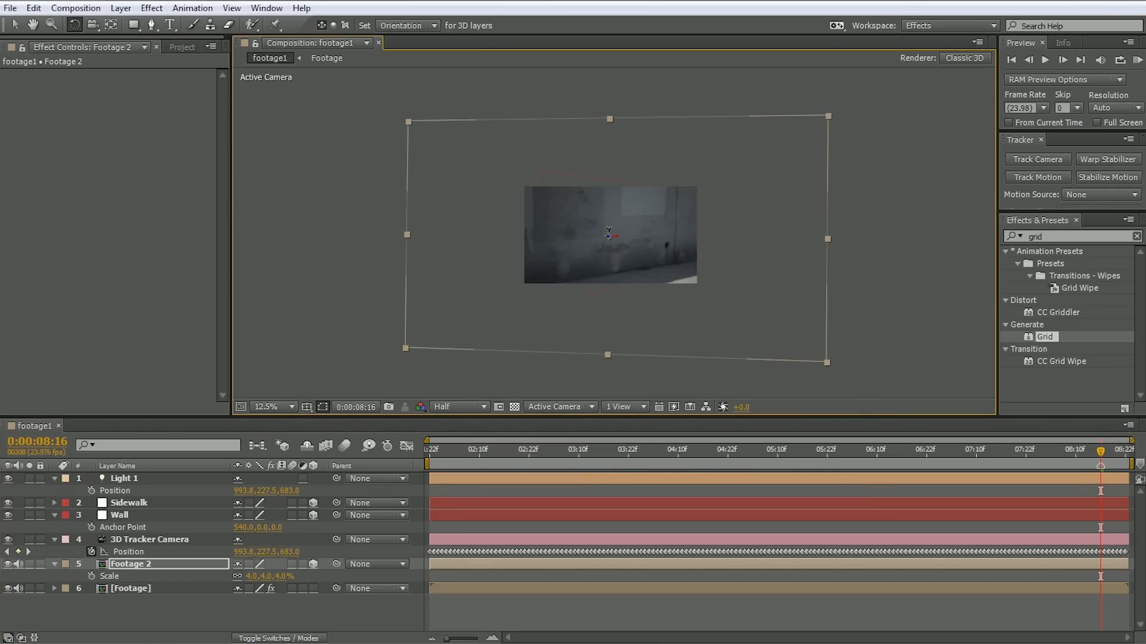
key(v)
drag(827, 362, 711, 286)
key(period)
key(period)
drag(640, 210, 687, 143)
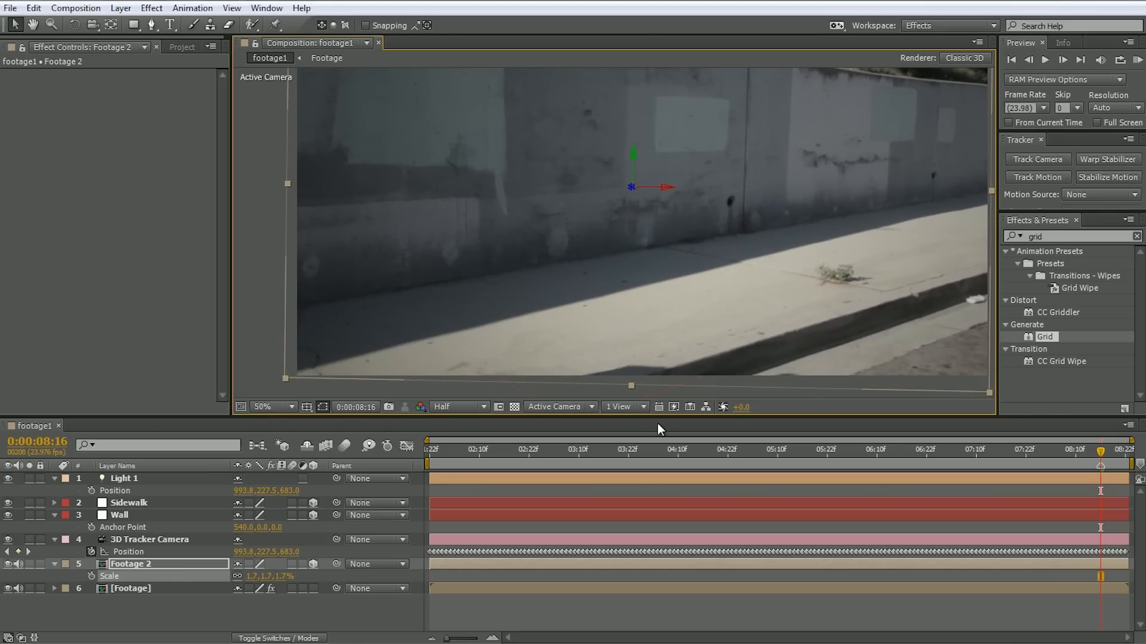
- Find the Corner Pin effect and apply it to Footage 2
drag(662, 415, 664, 522)
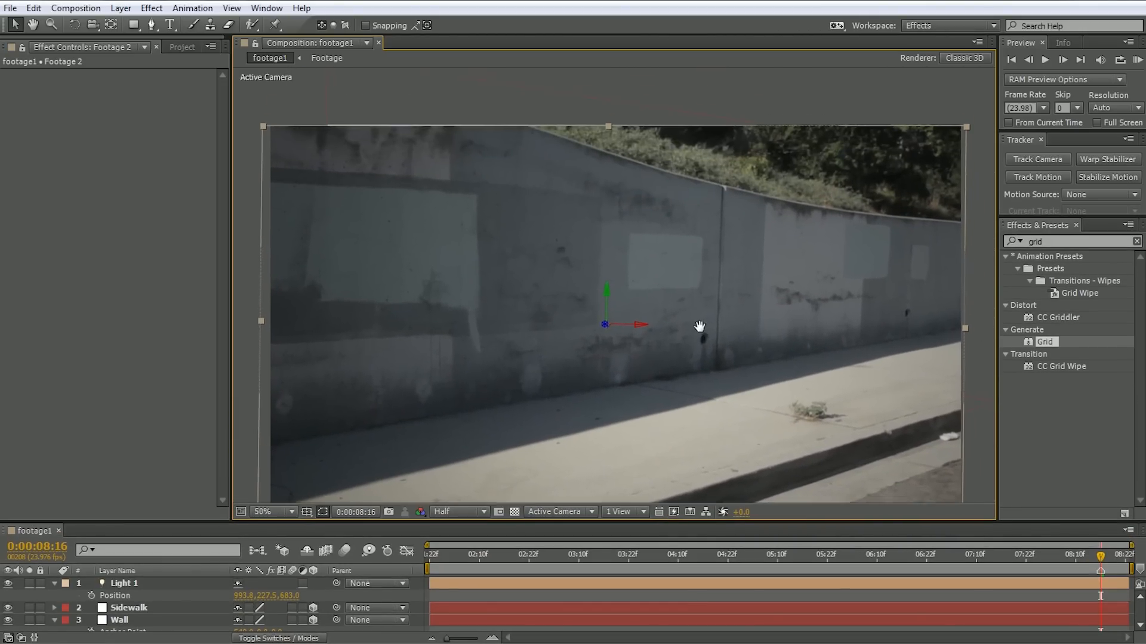
click(1136, 241)
click(1088, 240)
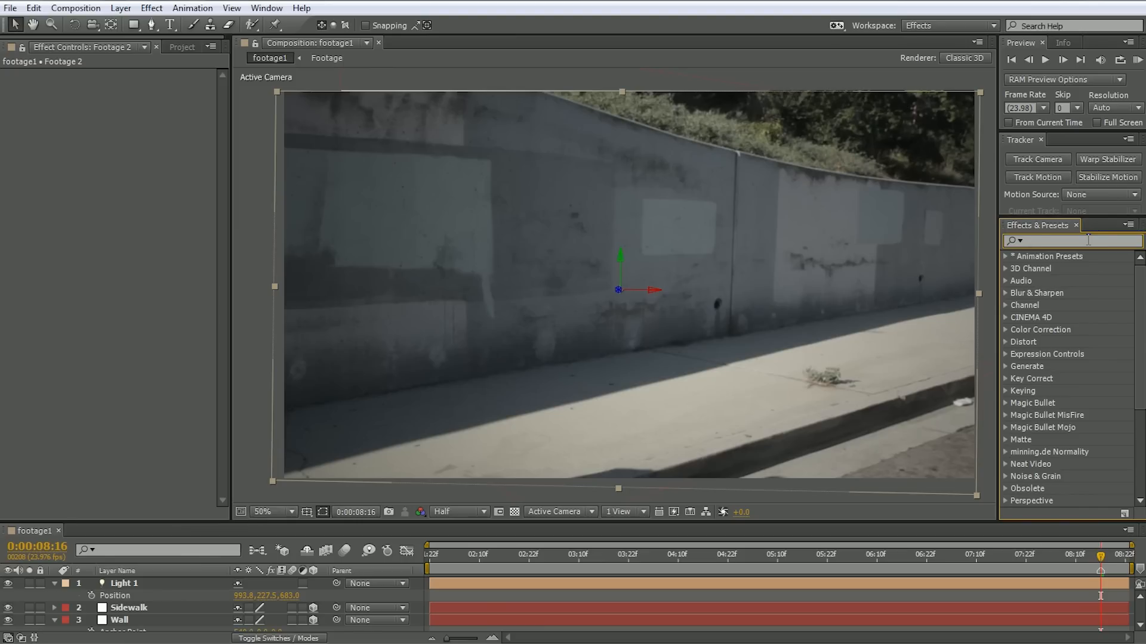
text(corner)
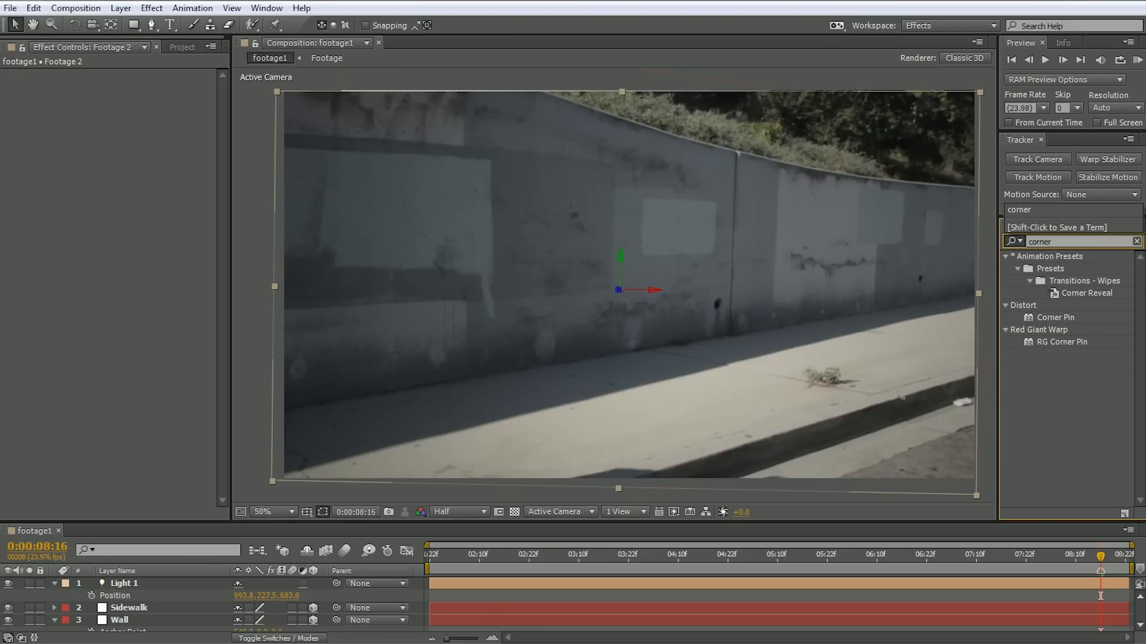
drag(1061, 316, 528, 218)
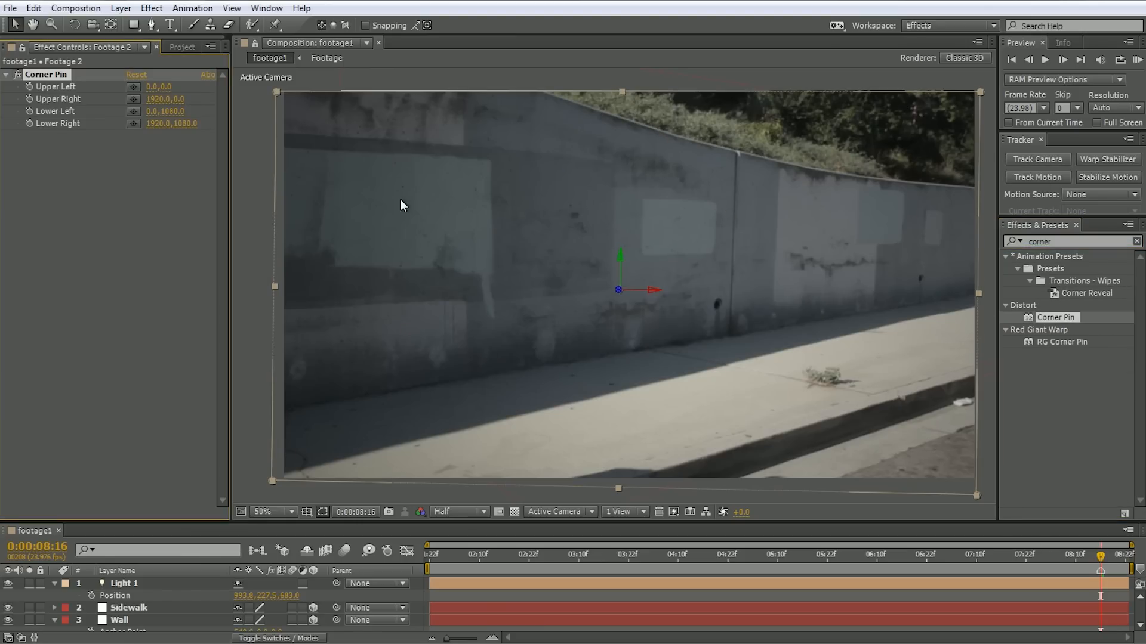
- Set the preview resolution to Full and pin Footage 2's Upper Left corner to the frame corner at 22.1, -3.4
scroll(445, 159, up, 3)
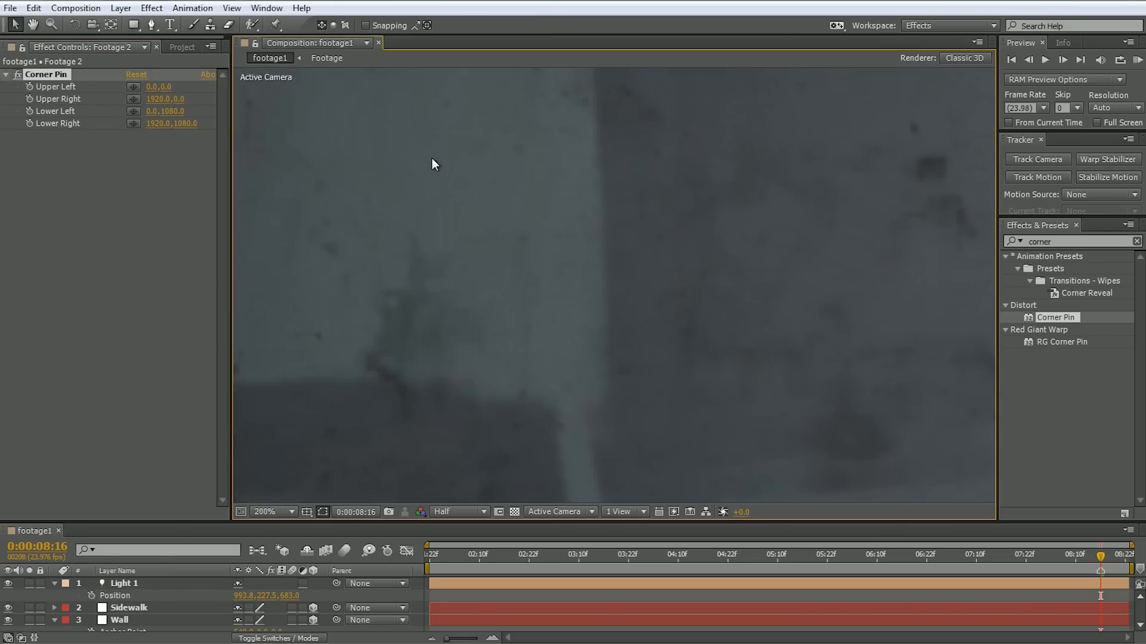
drag(445, 159, 836, 384)
drag(427, 174, 537, 402)
click(449, 512)
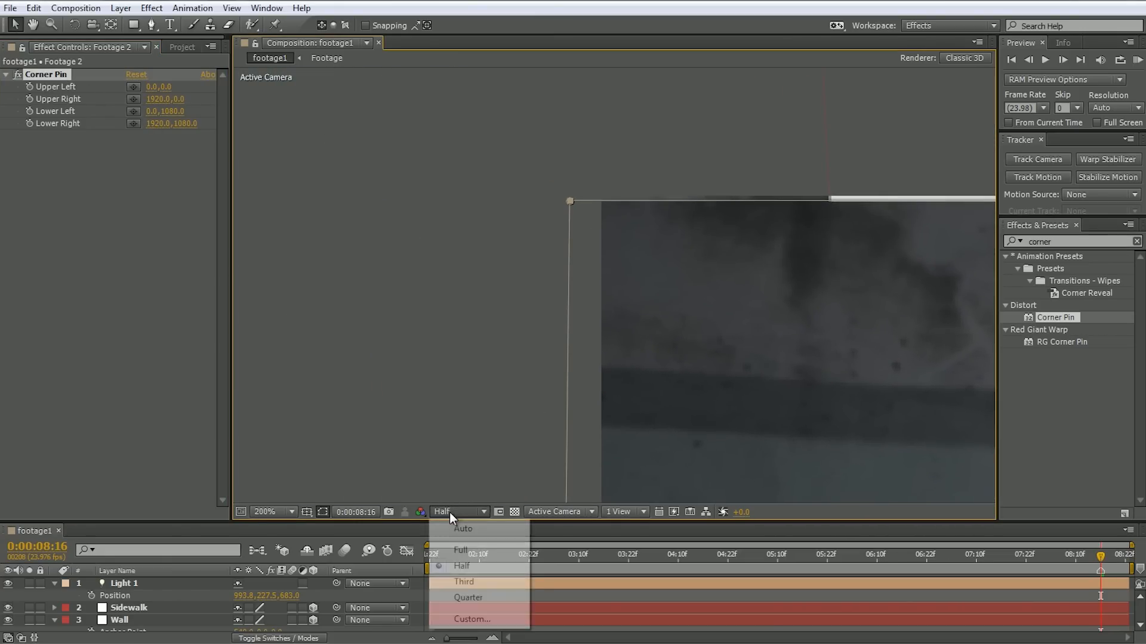
click(462, 549)
drag(682, 328, 531, 181)
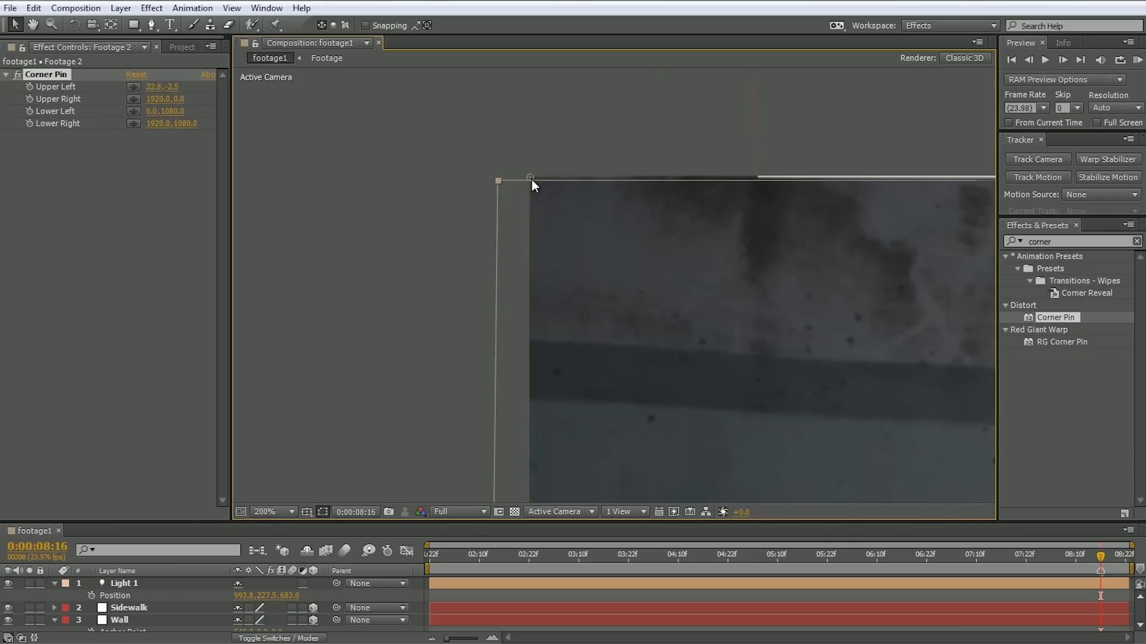
scroll(532, 180, up, 2)
scroll(562, 213, up, 1)
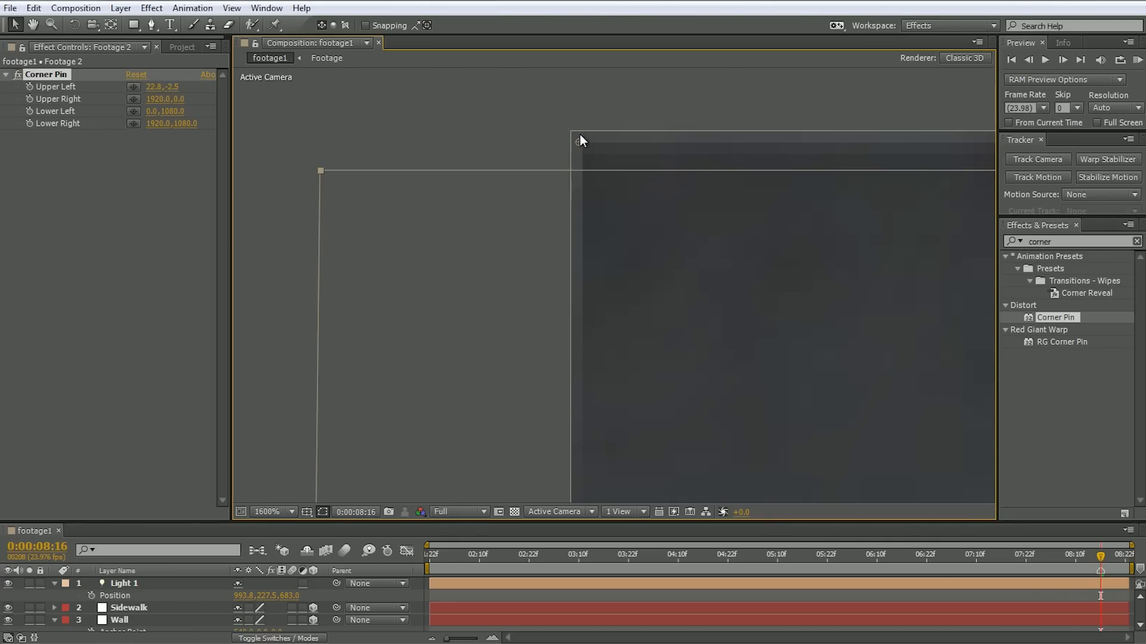
drag(579, 141, 571, 130)
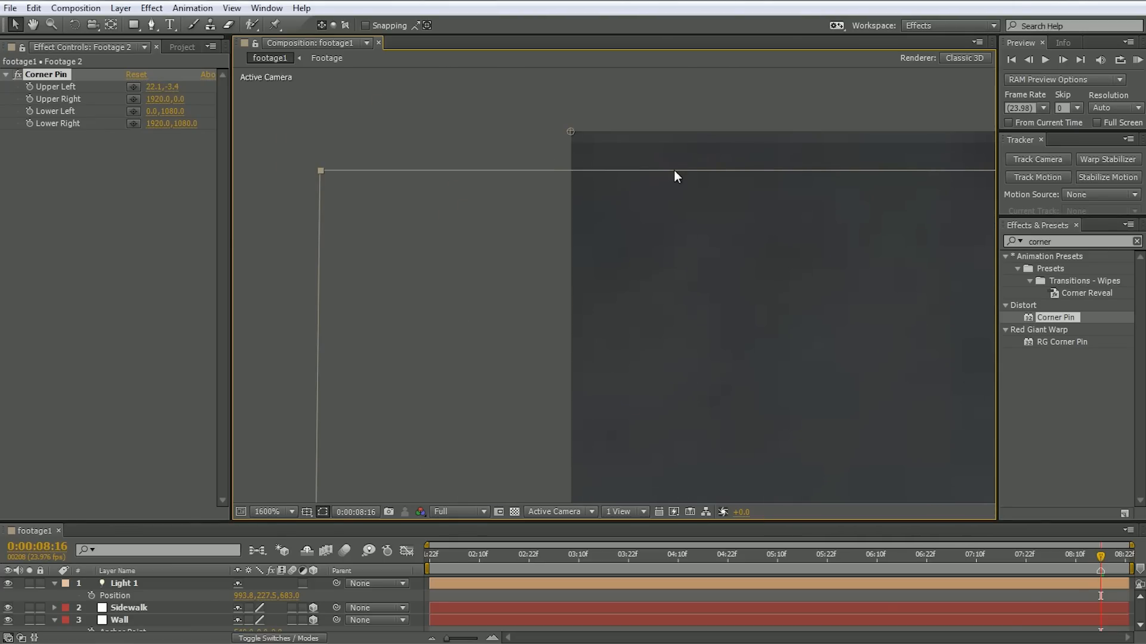
- Pin Footage 2's Upper Right corner to the matching frame corner at 1905.3, -3.7
scroll(674, 173, down, 6)
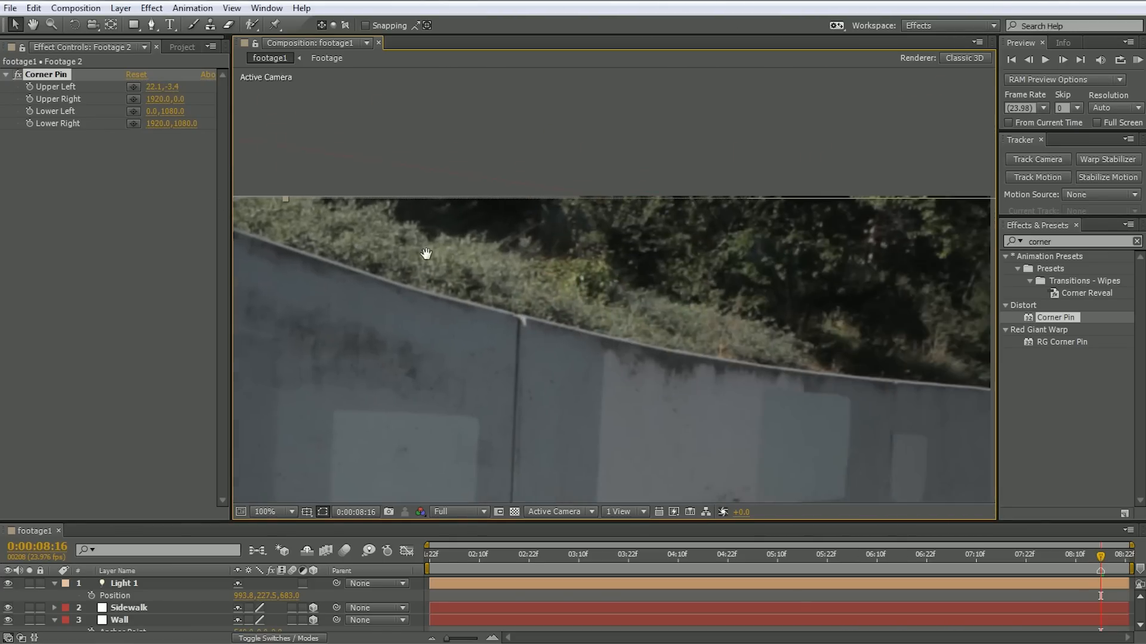
scroll(745, 266, down, 1)
scroll(653, 267, up, 4)
scroll(710, 316, up, 1)
scroll(740, 356, up, 2)
drag(739, 309, 667, 285)
scroll(626, 388, down, 6)
scroll(488, 302, up, 3)
- Pin Footage 2's Lower Left corner at 33.9, 1072.9 and its Lower Right corner at 1914.4, 1036.9
drag(524, 401, 895, 382)
scroll(895, 382, down, 2)
scroll(363, 238, up, 2)
drag(358, 477, 399, 193)
drag(353, 348, 399, 339)
scroll(582, 309, down, 2)
drag(718, 245, 502, 445)
scroll(525, 430, down, 2)
drag(673, 371, 619, 351)
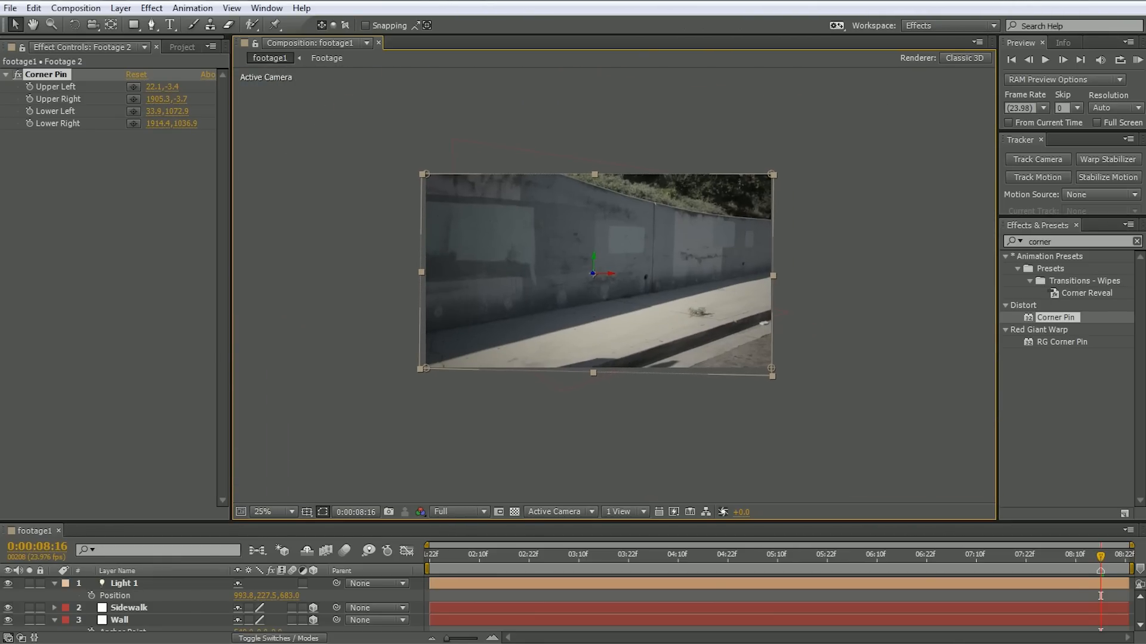
- Mute Footage 2's audio and compare the frame with the Corner Pin effect and the layer toggled off and on
click(19, 76)
click(18, 76)
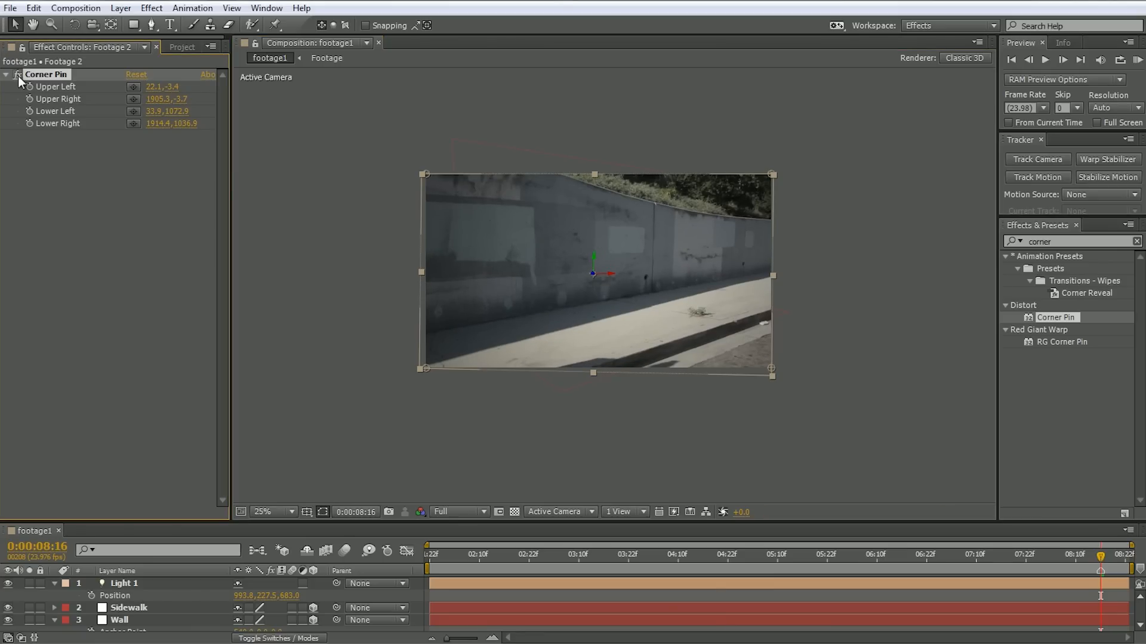
drag(229, 521, 249, 378)
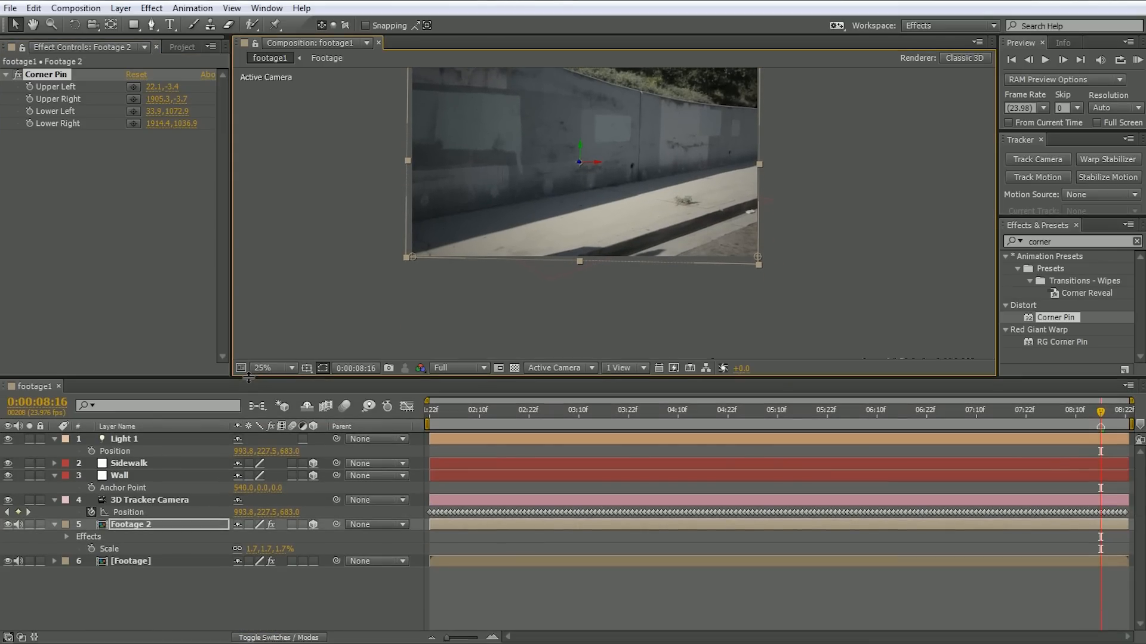
click(18, 524)
click(8, 525)
click(8, 525)
click(7, 524)
click(8, 525)
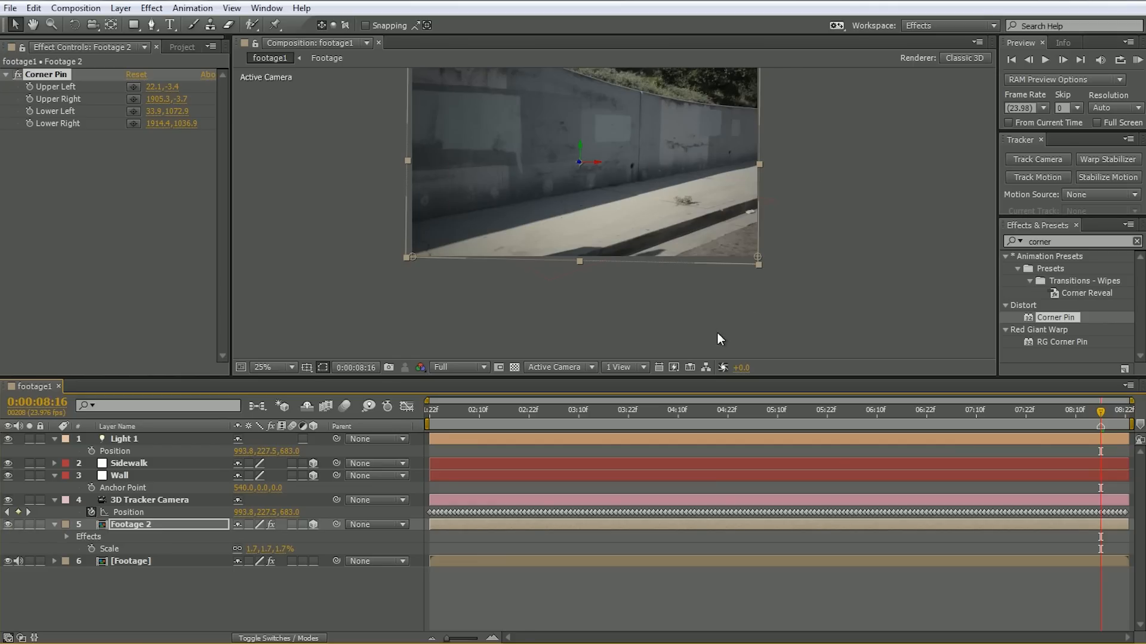
drag(782, 290, 794, 354)
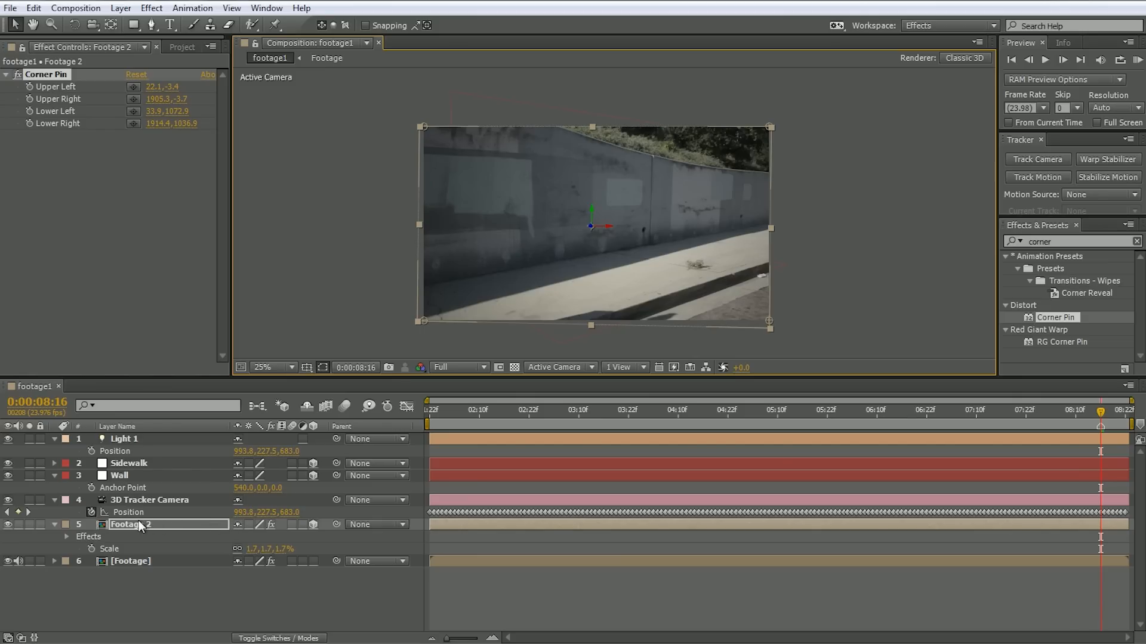
- Reveal Footage 2's Material Options and set Casts Shadows to Only
key(Return)
key(a)
key(a)
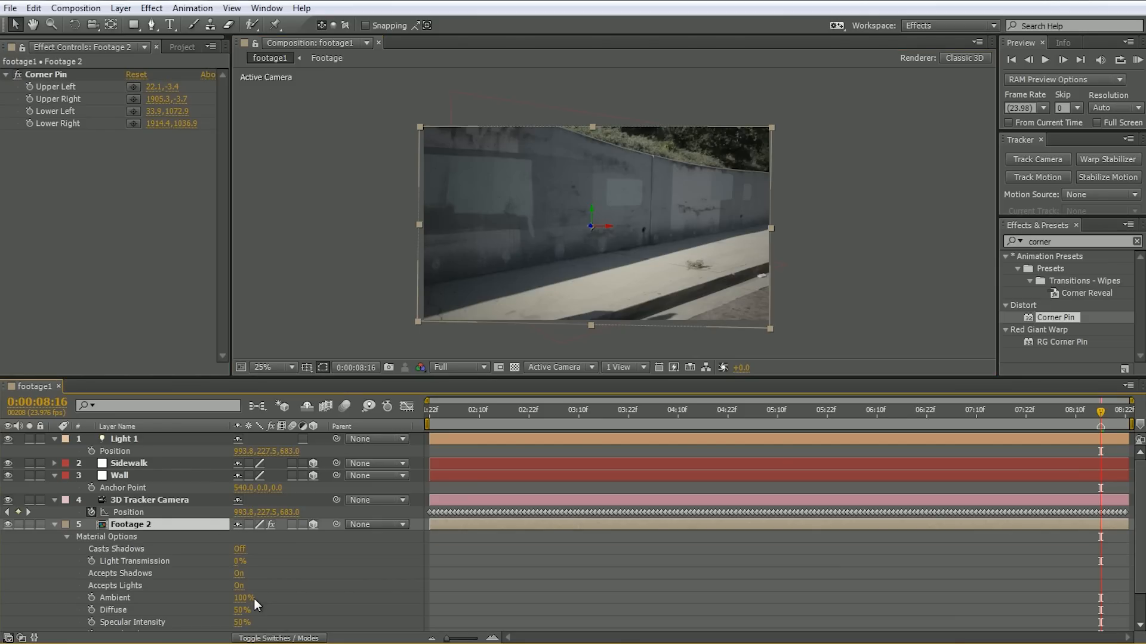
scroll(333, 523, down, 2)
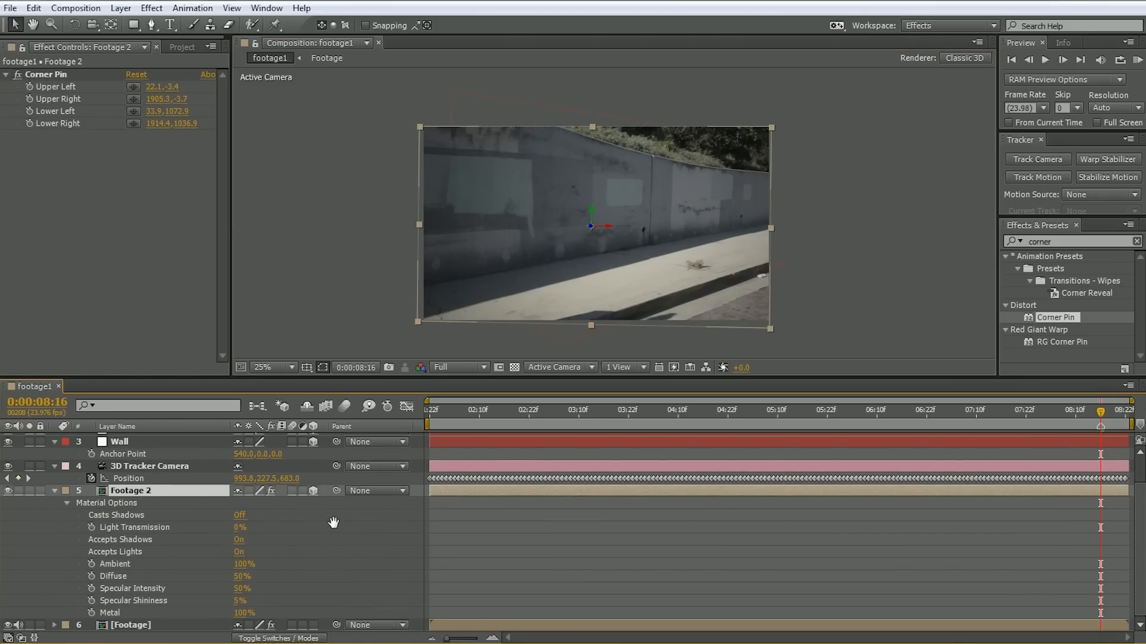
click(113, 515)
click(239, 516)
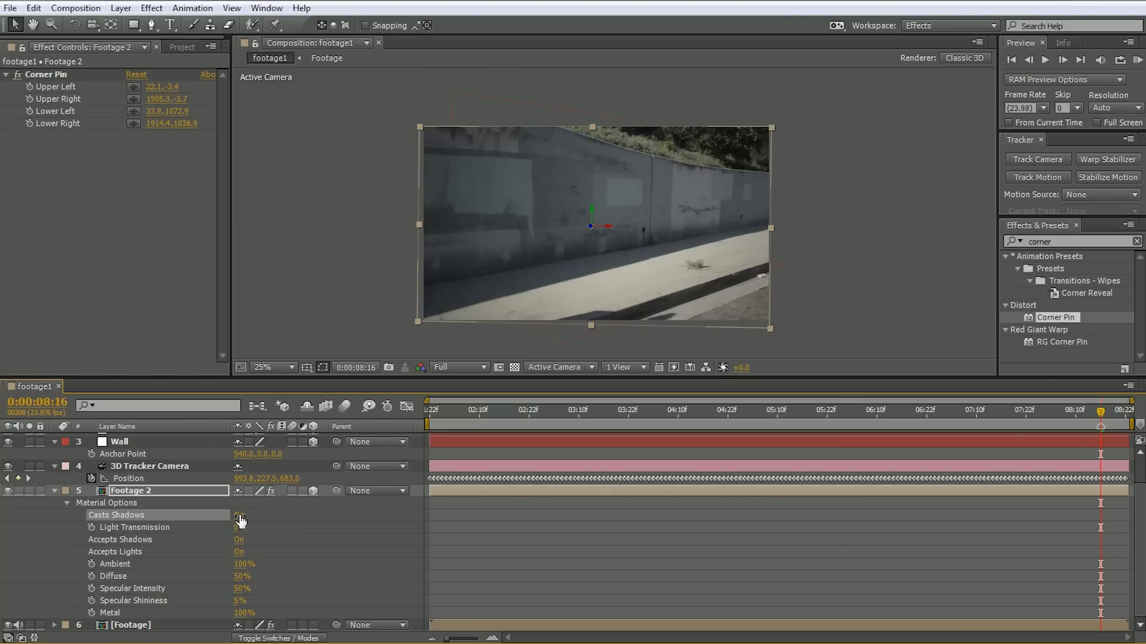
click(239, 517)
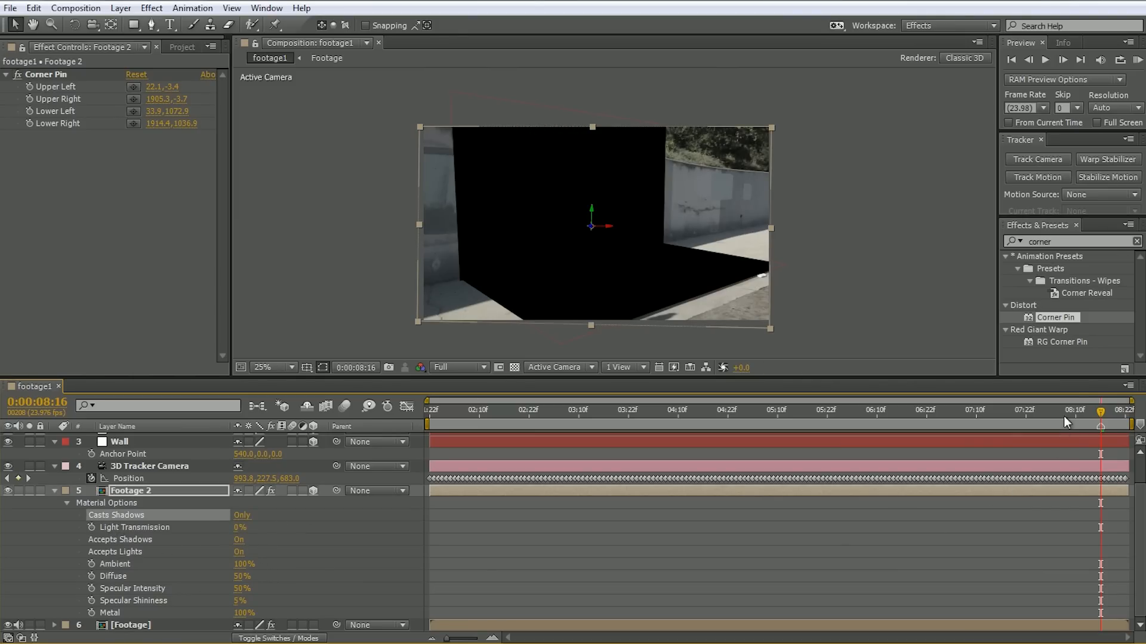
- At 0:00:08:11, compare Footage 2's Casts Shadows settings, ending on Only, and set its Light Transmission to 100%
drag(1089, 409, 1078, 409)
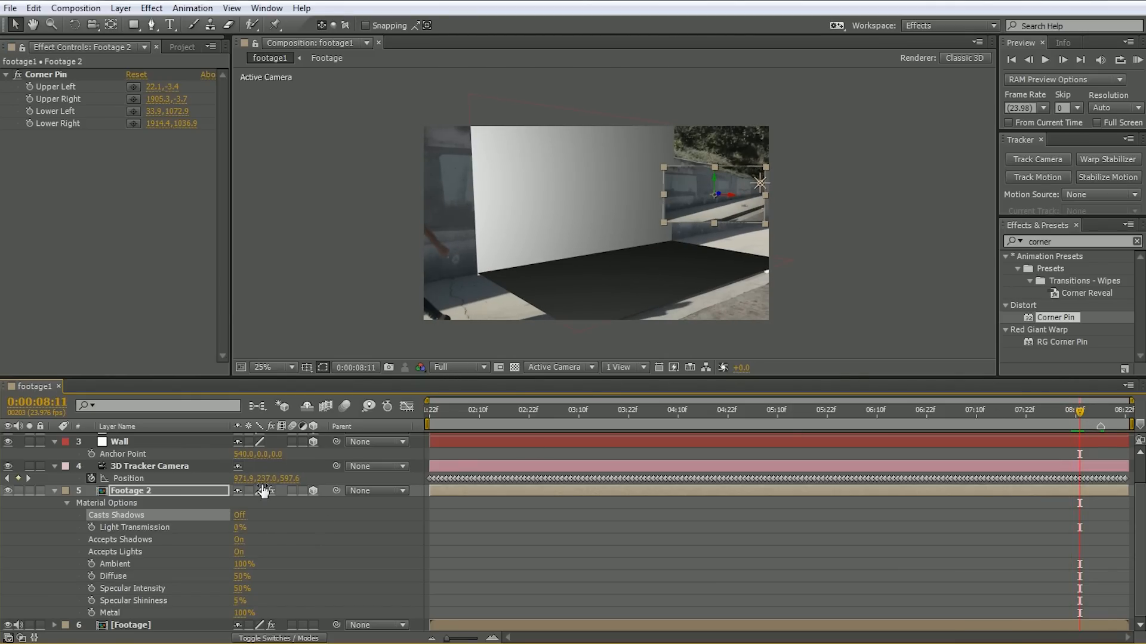
click(239, 515)
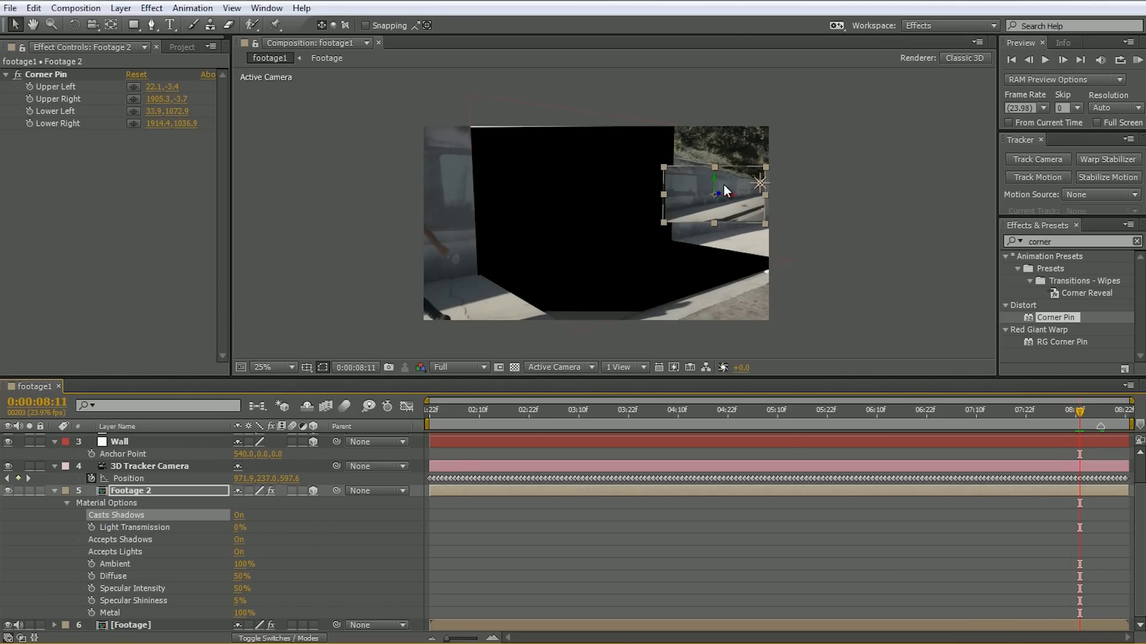
click(239, 515)
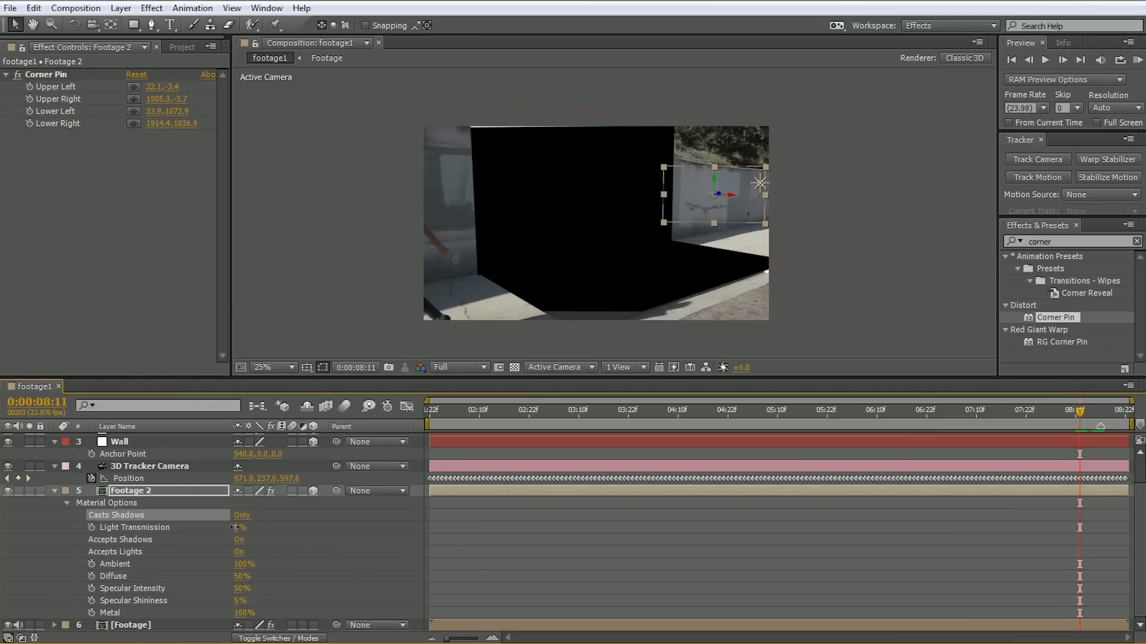
drag(237, 528, 359, 529)
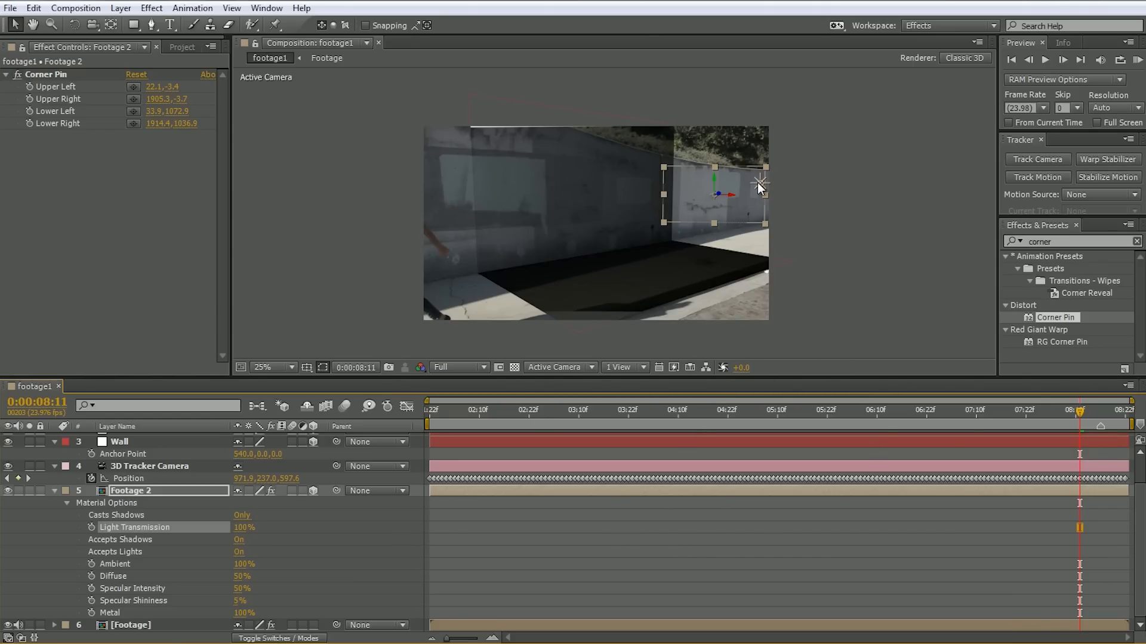
- Go back to 0:00:08:16 and set Accepts Lights to Off for both the Sidewalk and Wall layers
click(580, 179)
click(637, 294)
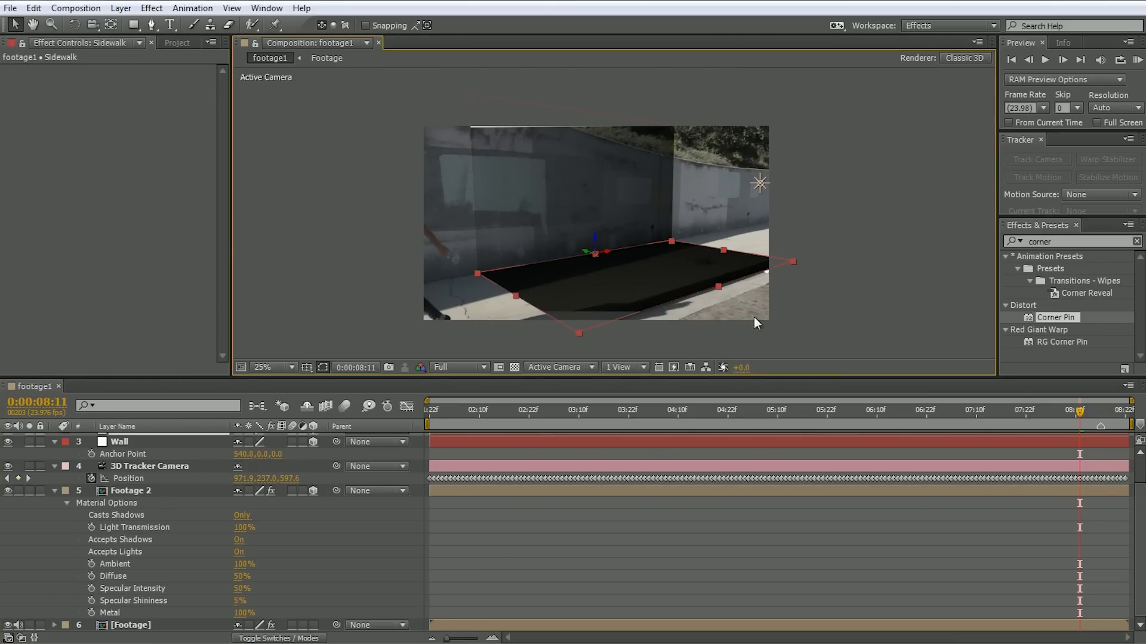
click(1100, 422)
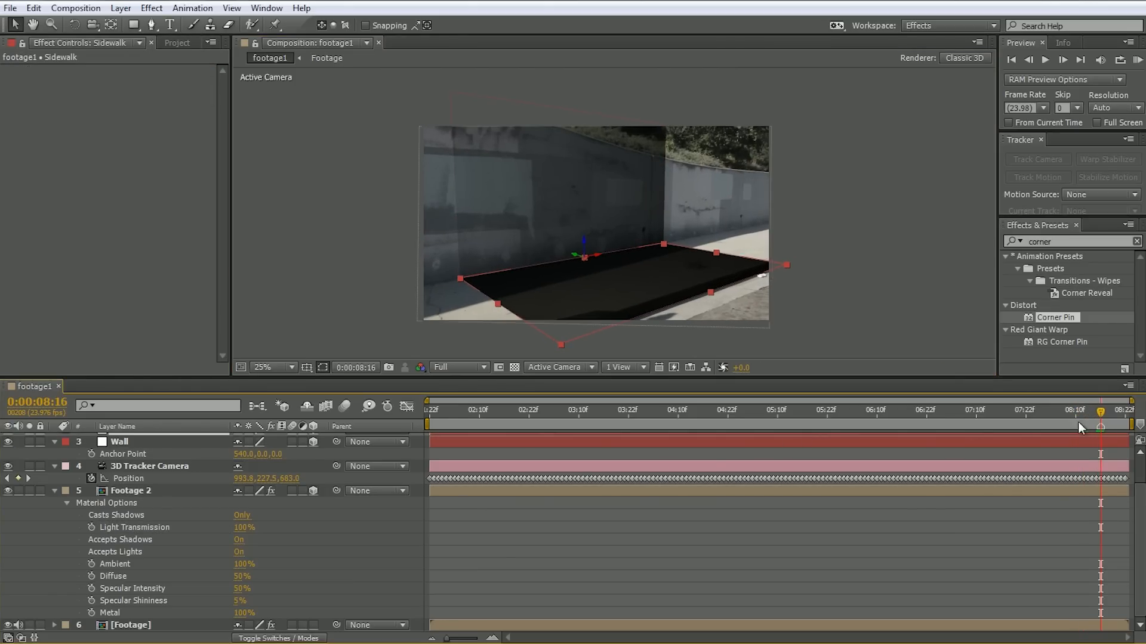
click(53, 491)
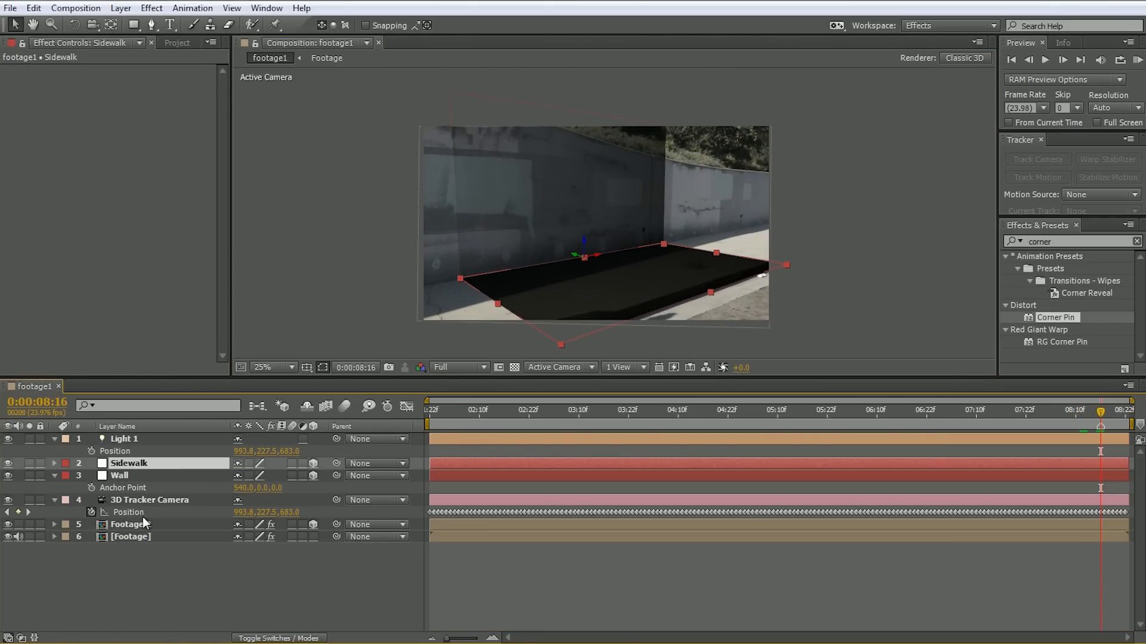
shift+click(126, 474)
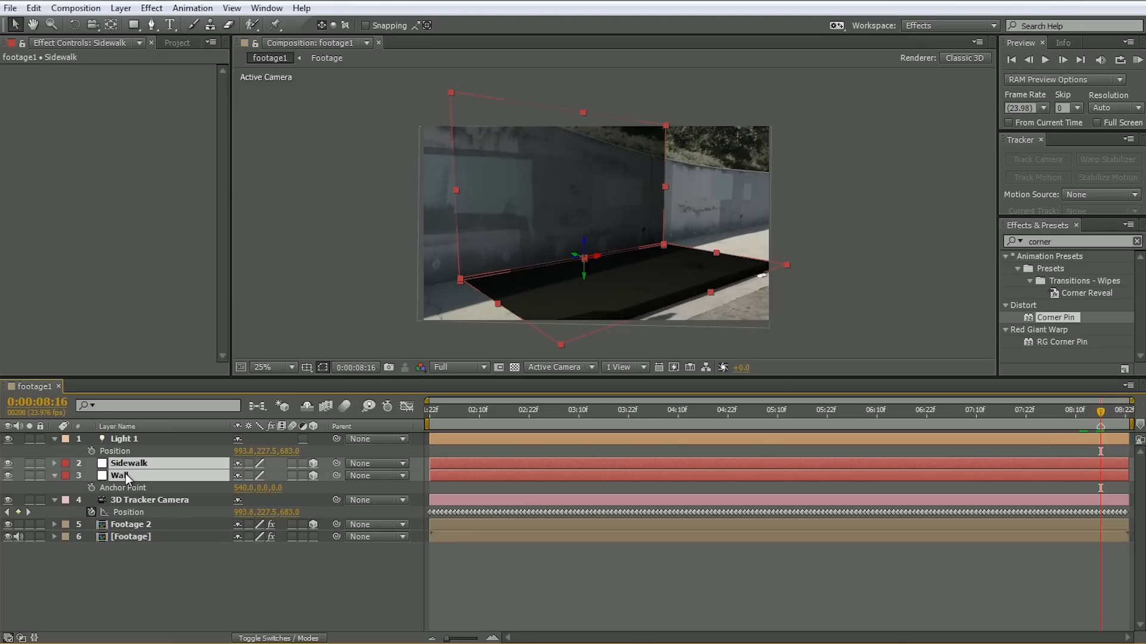
key(a)
key(a)
drag(314, 377, 306, 299)
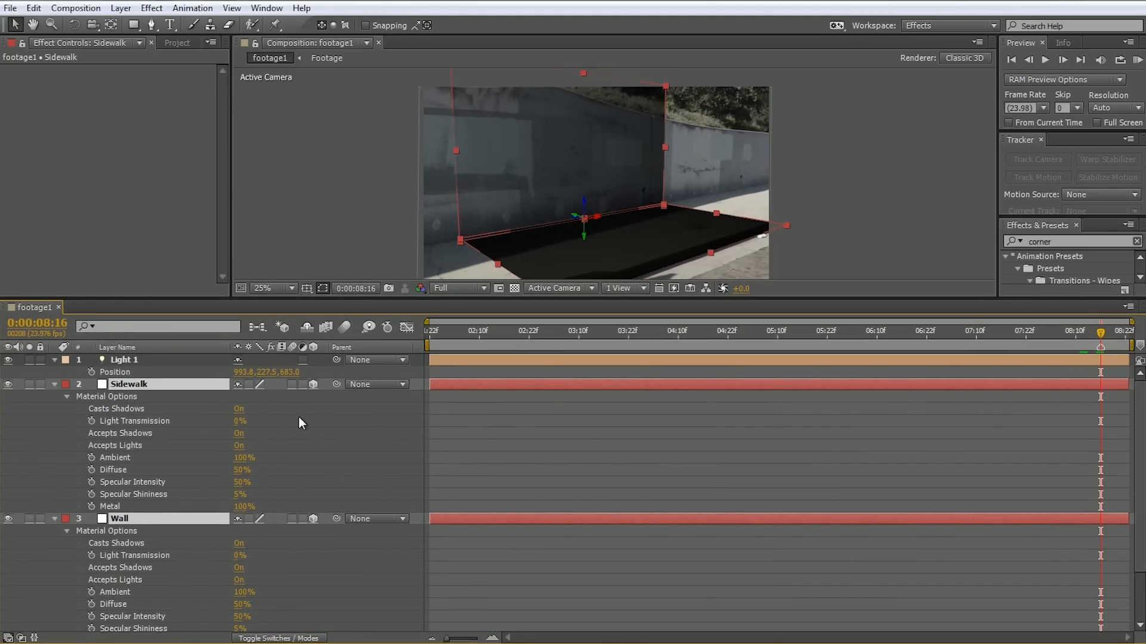
click(239, 446)
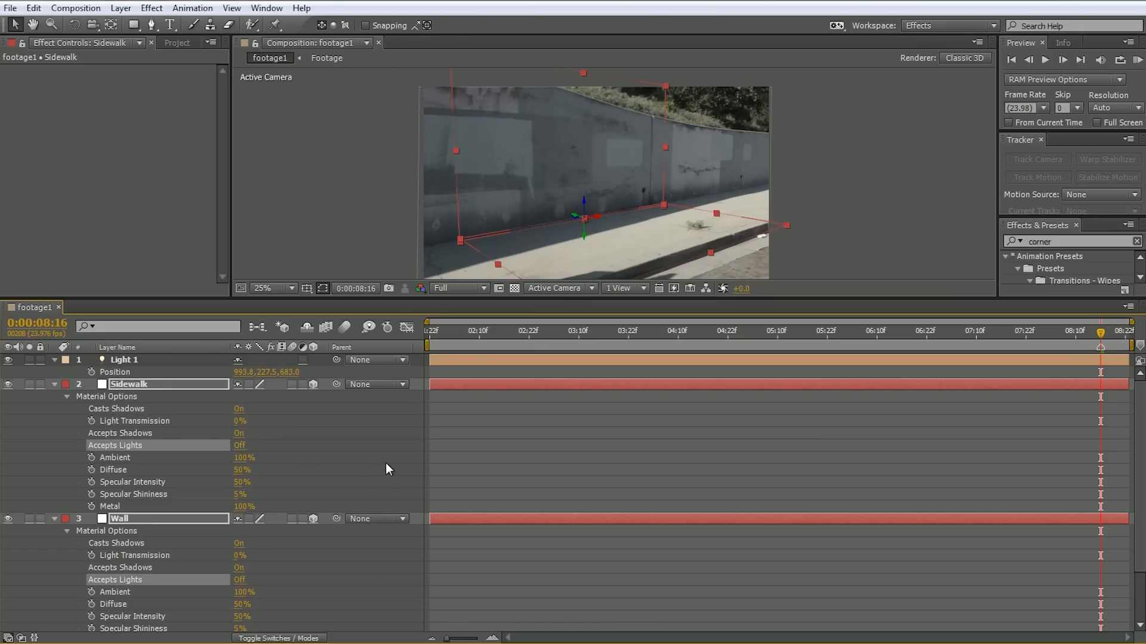
- Deselect the layers and scrub back to 0:00:03:08, examining how the projection holds on the wall and sidewalk
click(810, 444)
drag(1101, 333, 571, 334)
scroll(574, 206, up, 1)
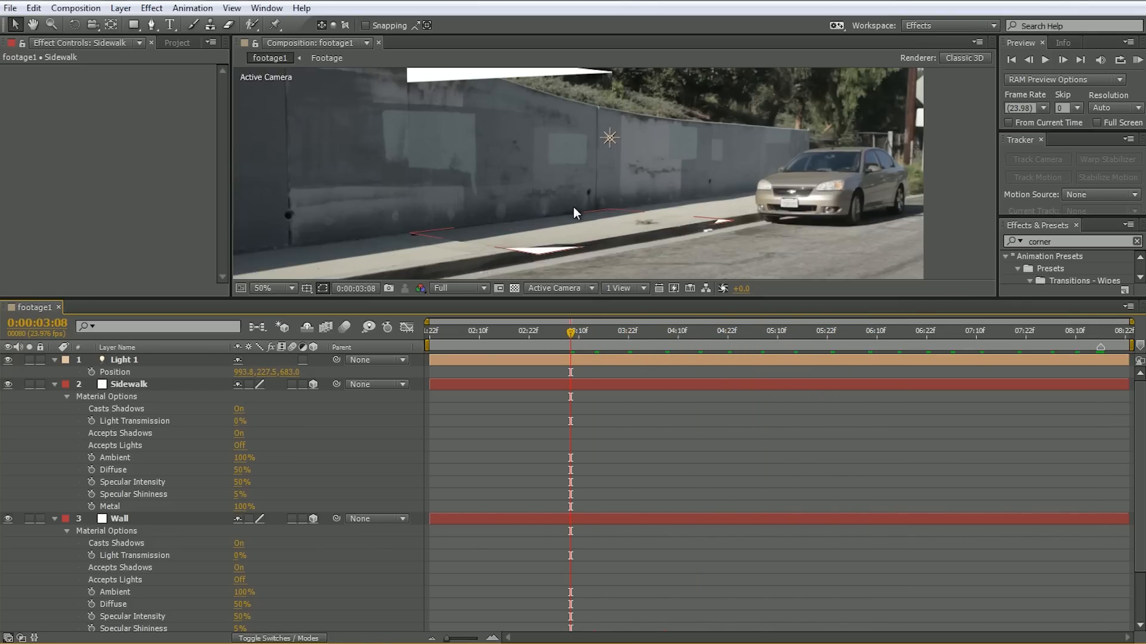
- Collapse the properties of all layers, enlarge the composition view to fit the frame, and go to 0:00:06:12
drag(732, 331, 802, 332)
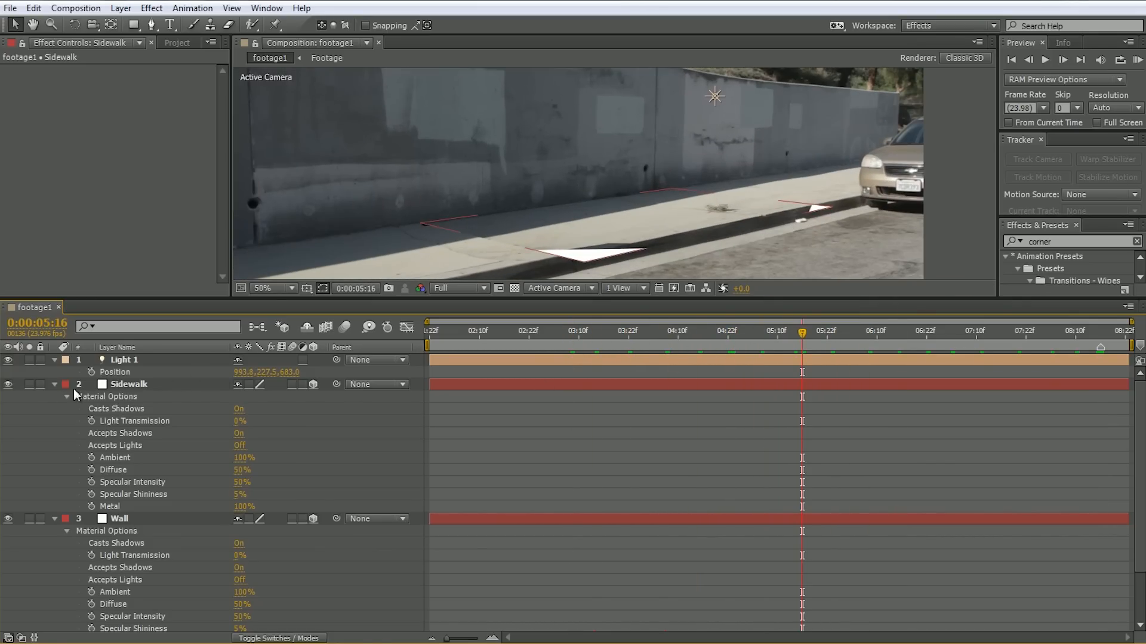
click(114, 386)
key(ctrl+a)
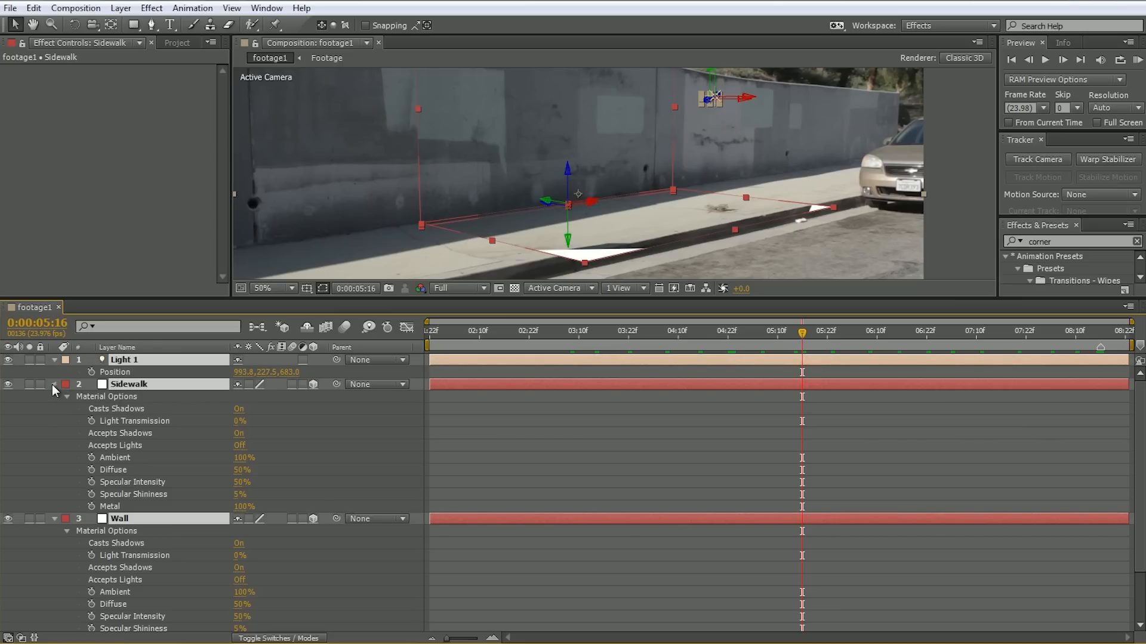
click(54, 384)
drag(389, 299, 352, 416)
click(291, 404)
click(292, 436)
drag(838, 447, 989, 460)
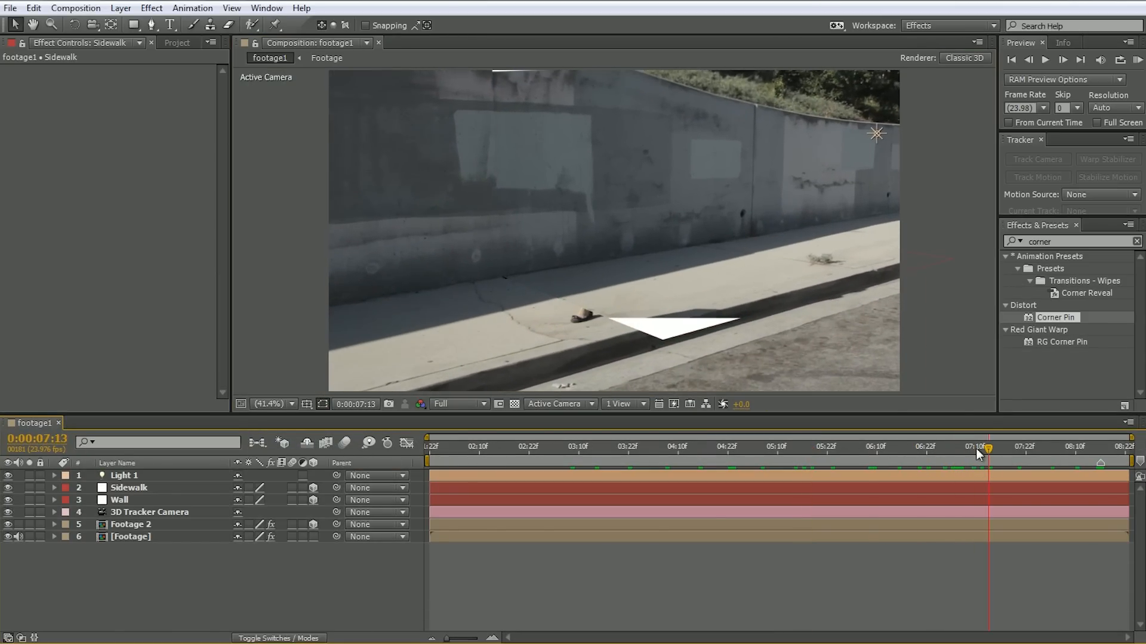
click(887, 458)
- Set the opacity of the Sidewalk and Wall layers to 50% and go to 0:00:05:07
click(127, 489)
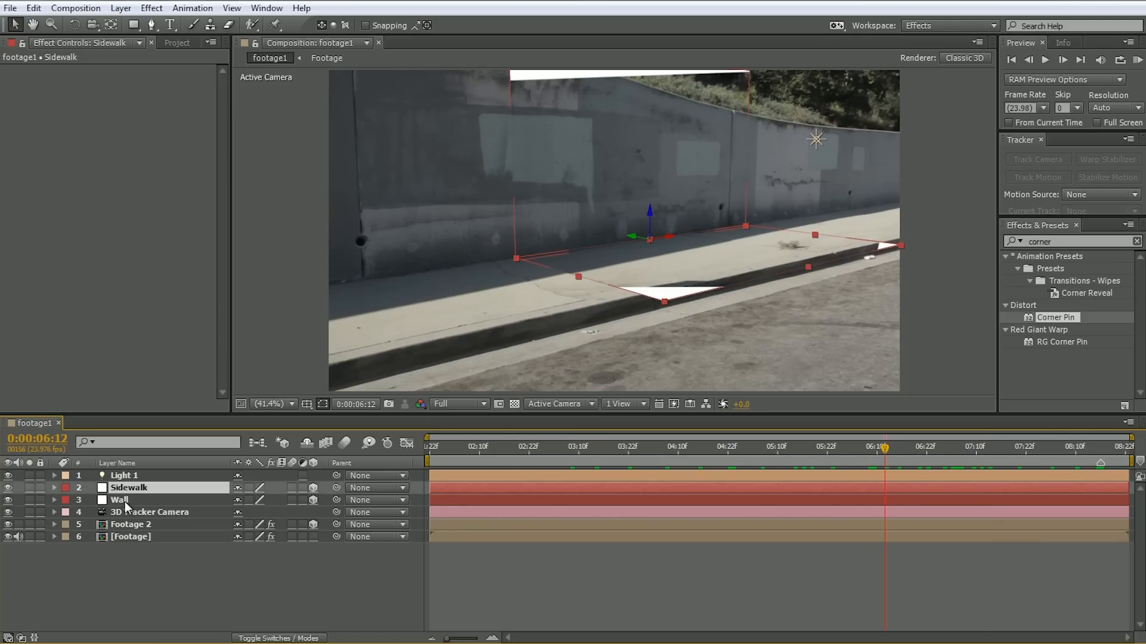
shift+click(124, 502)
key(t)
click(244, 500)
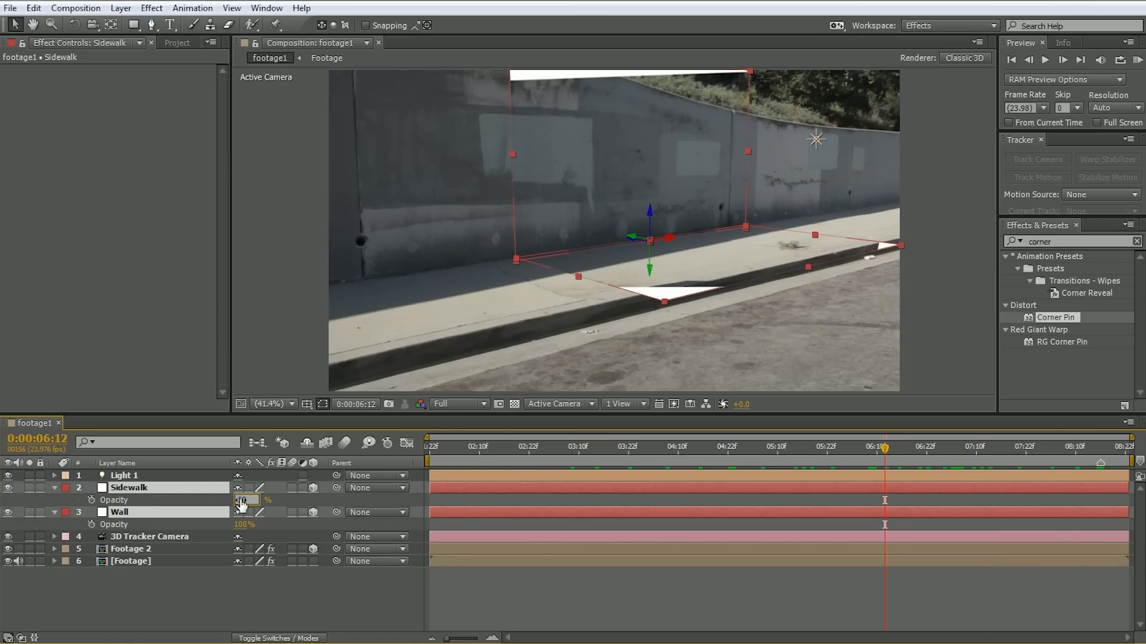
key(Return)
drag(882, 460, 764, 460)
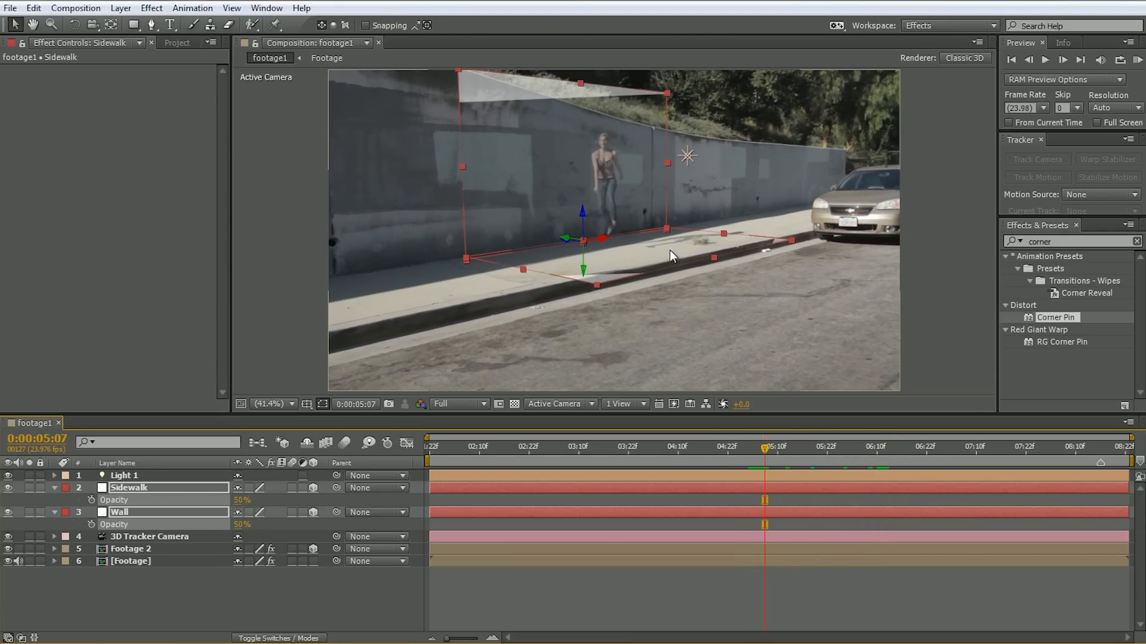
- Widen the Wall solid so that it extends farther along the wall on both sides of the woman
click(683, 166)
click(642, 196)
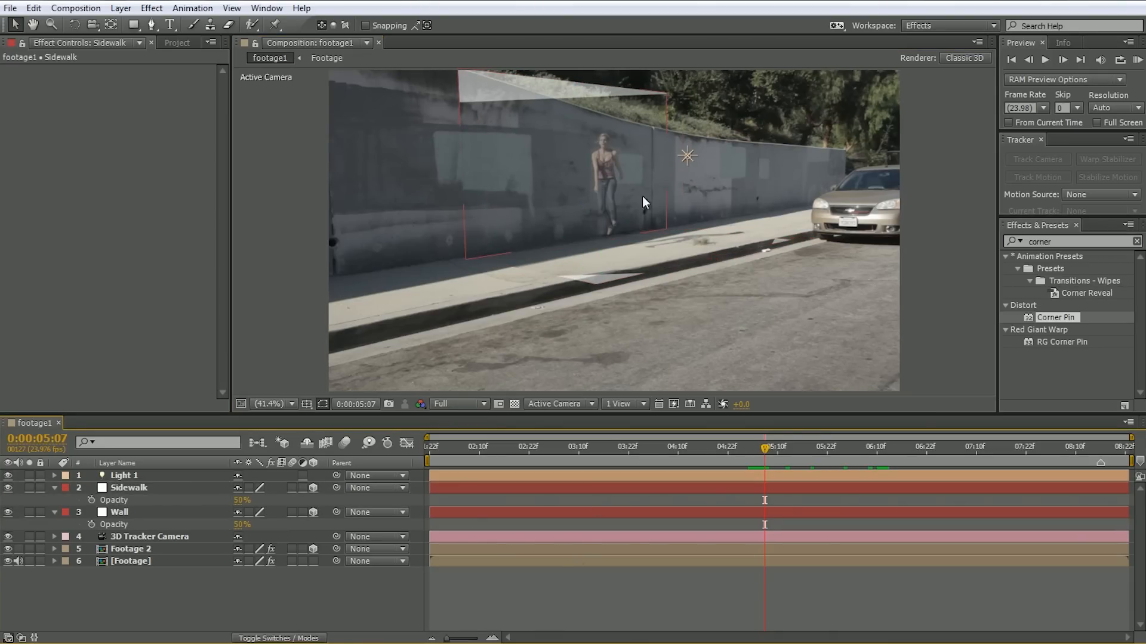
drag(665, 166, 682, 163)
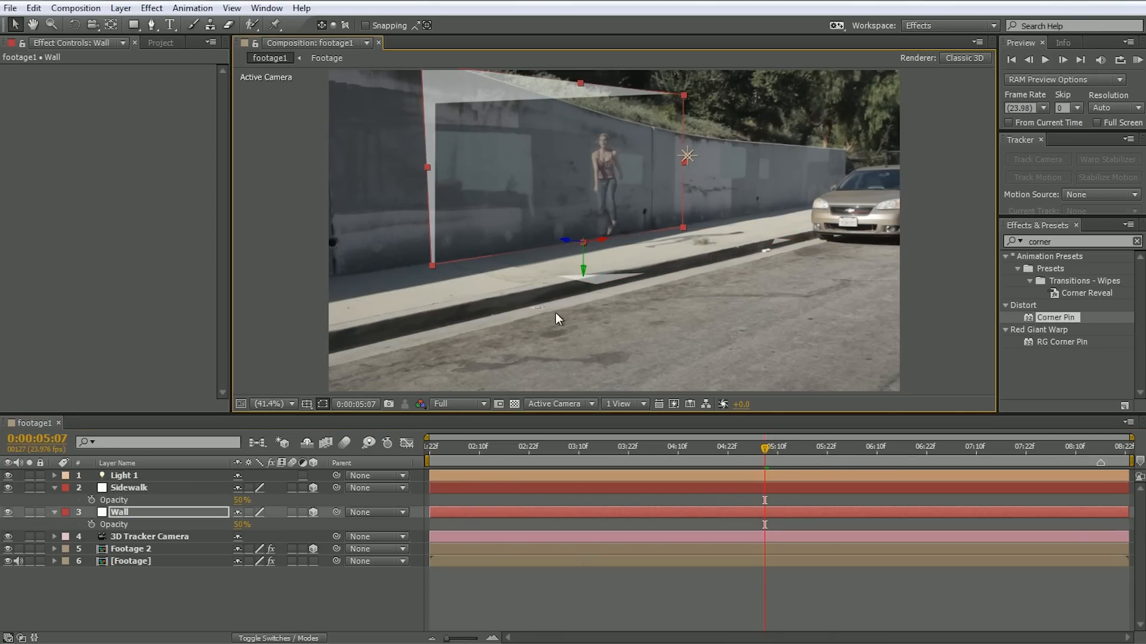
- Draw a closed, curved Pen tool mask on the Wall layer around the woman, ending near her feet
key(g)
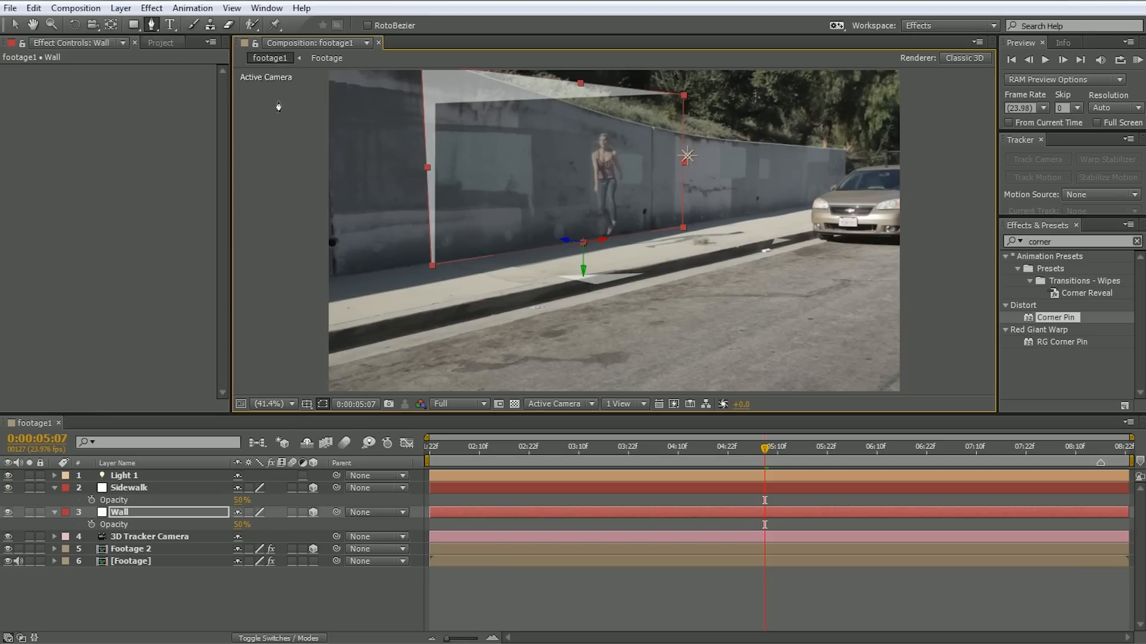
scroll(607, 233, up, 3)
scroll(657, 239, down, 2)
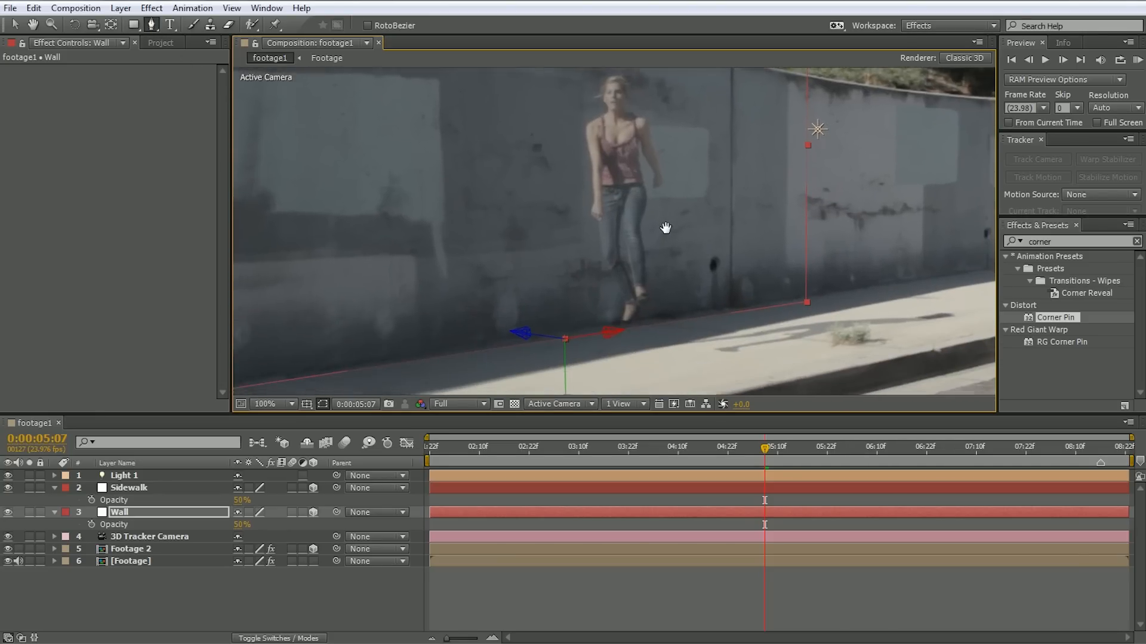
drag(578, 281, 569, 267)
drag(547, 209, 551, 173)
drag(573, 135, 591, 127)
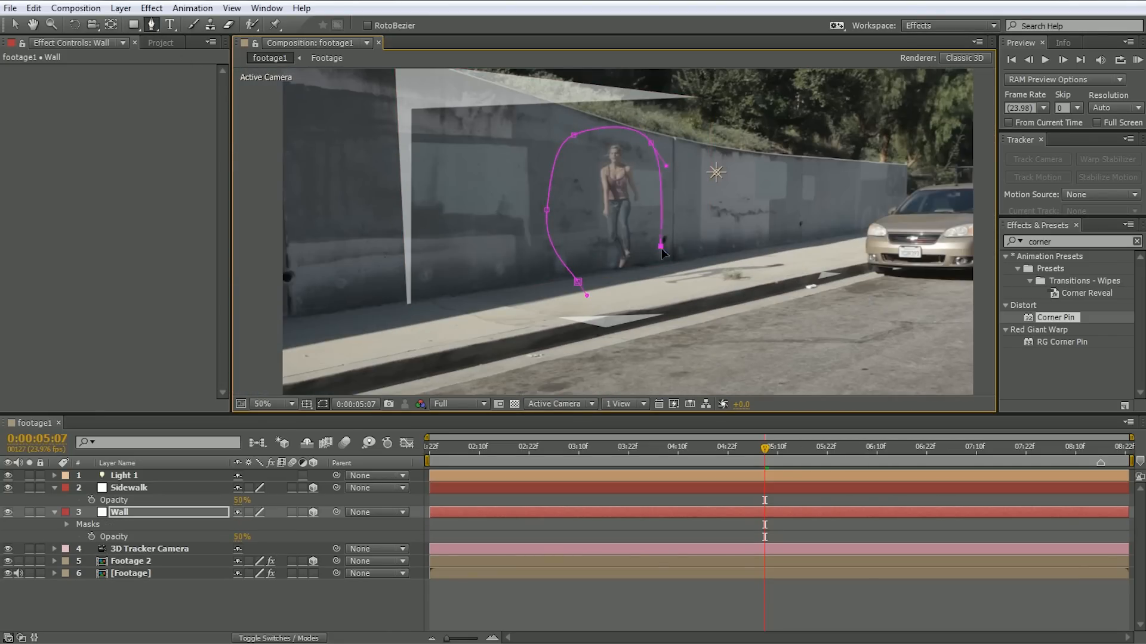
- Stretch the Sidewalk solid lengthwise so that it covers the whole of the woman's shadow
click(136, 489)
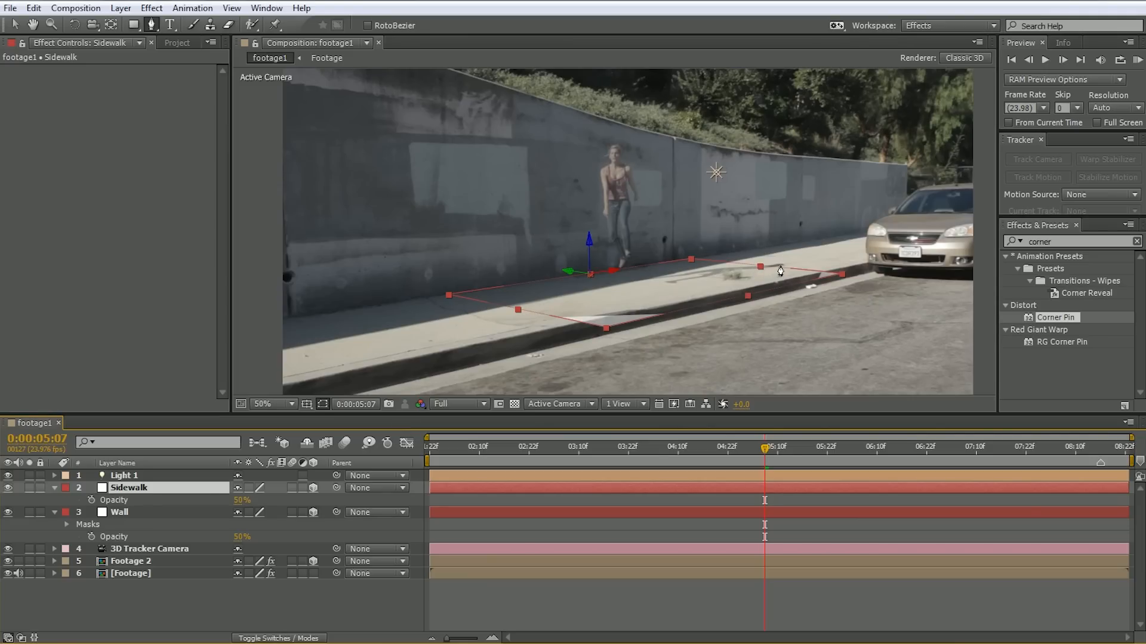
key(v)
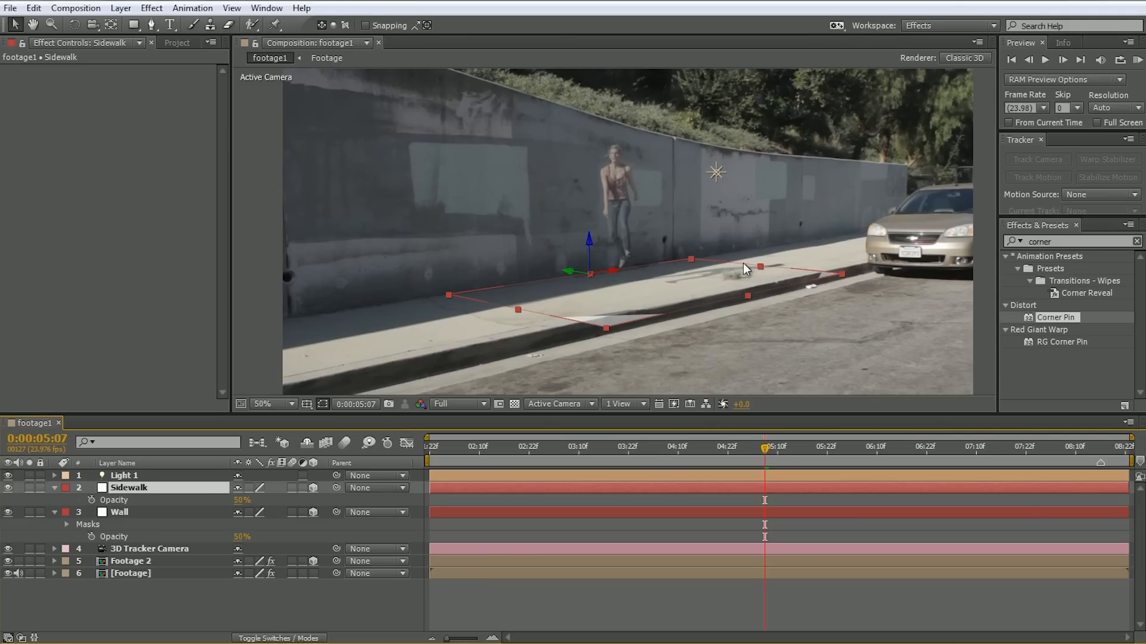
drag(760, 267, 804, 252)
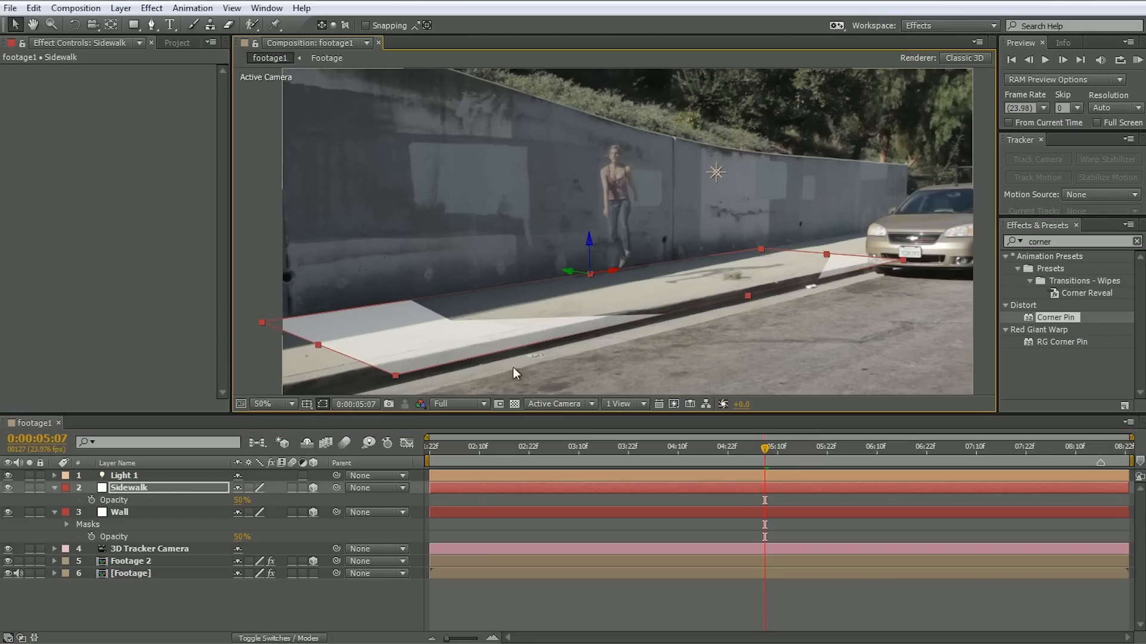
- Draw a closed Pen tool mask on the Sidewalk layer around the woman's feet and her shadow
key(g)
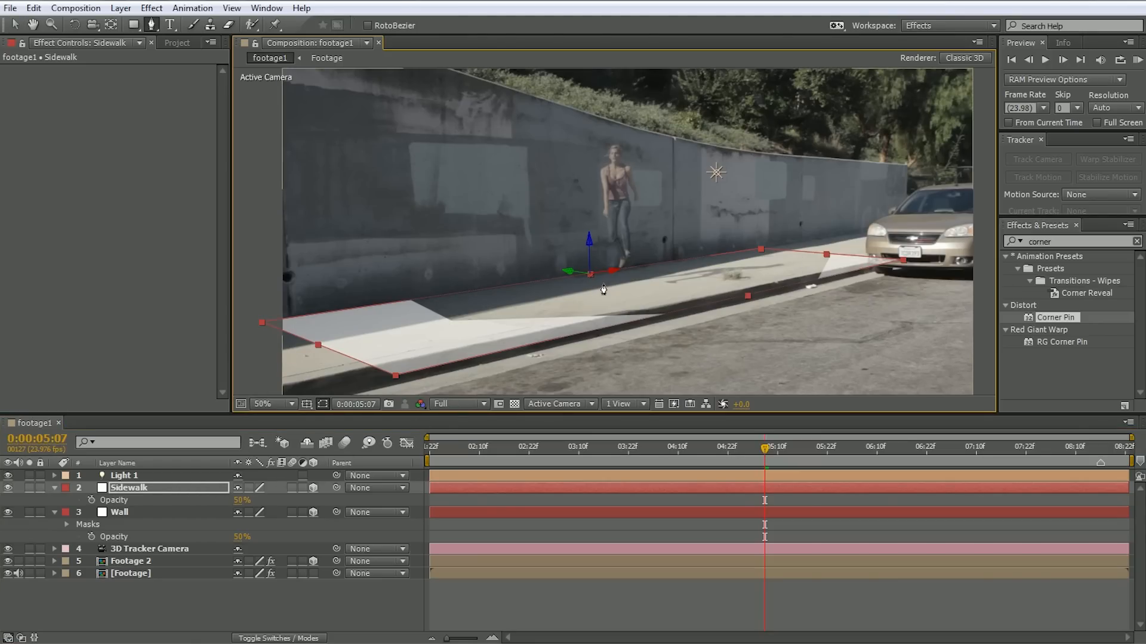
click(576, 267)
click(609, 292)
click(700, 288)
click(803, 256)
click(716, 258)
click(659, 249)
click(632, 254)
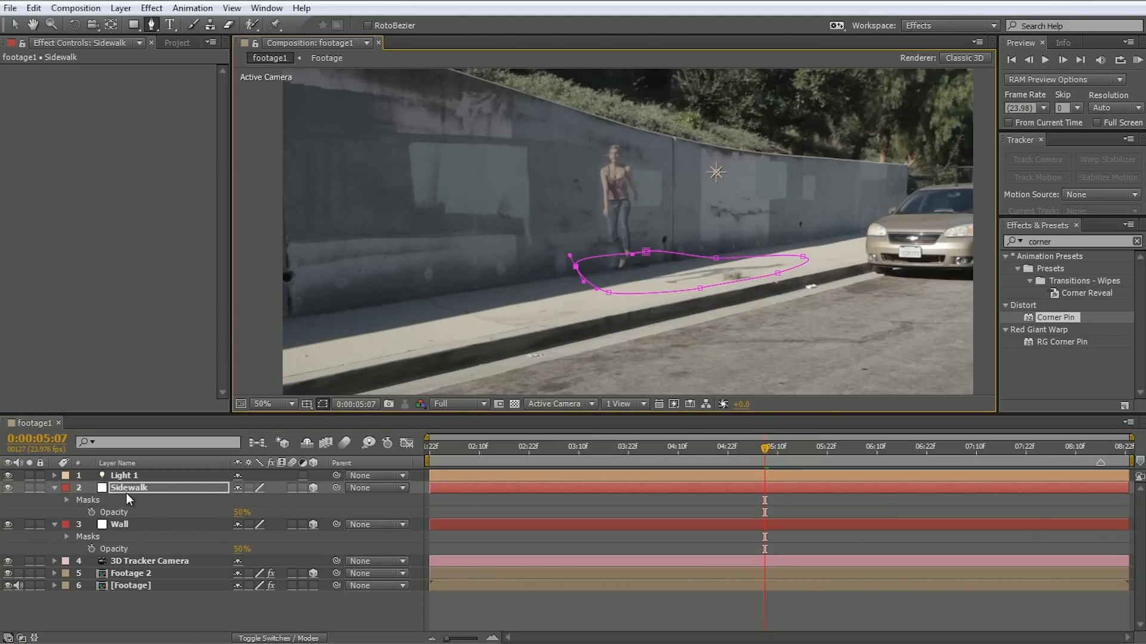
- Set the mask feather of both the Sidewalk and Wall layers to 100 pixels
click(127, 493)
shift+click(121, 521)
key(f)
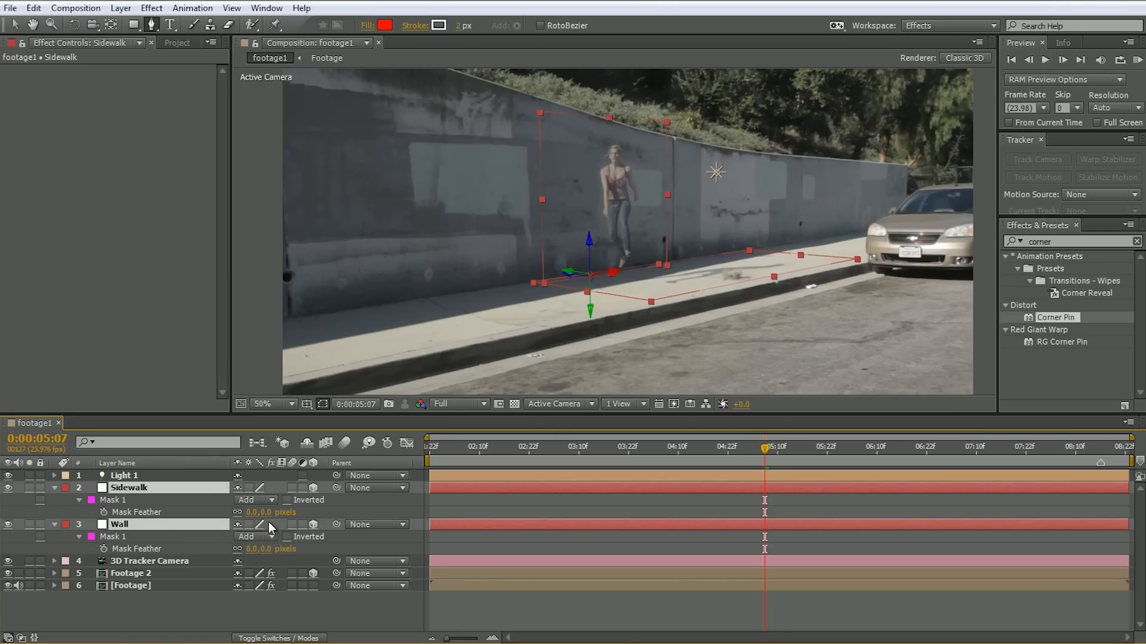
text(100)
key(Return)
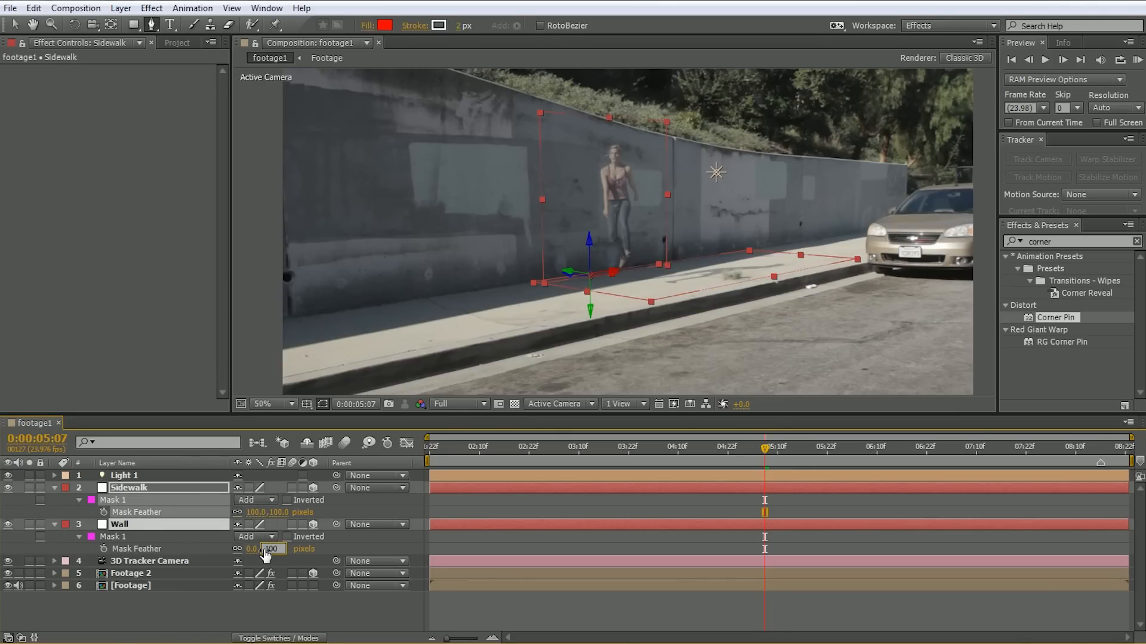
key(Return)
- Set the opacity of the Sidewalk and Wall layers to 100%, deselect them, and go to 0:00:03:01
key(t)
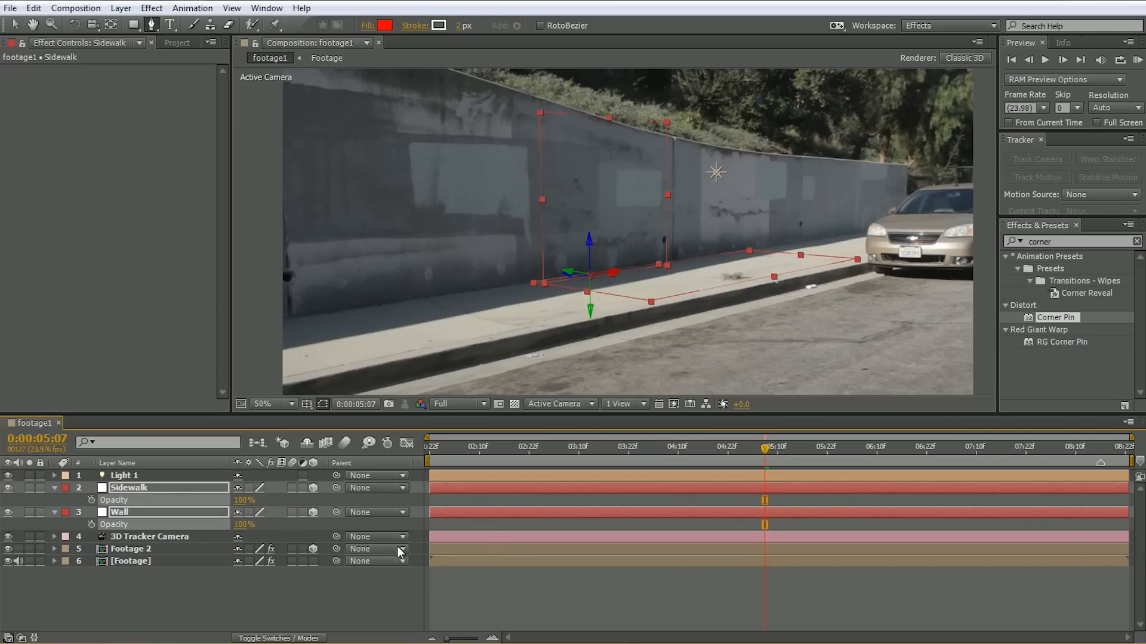
click(333, 590)
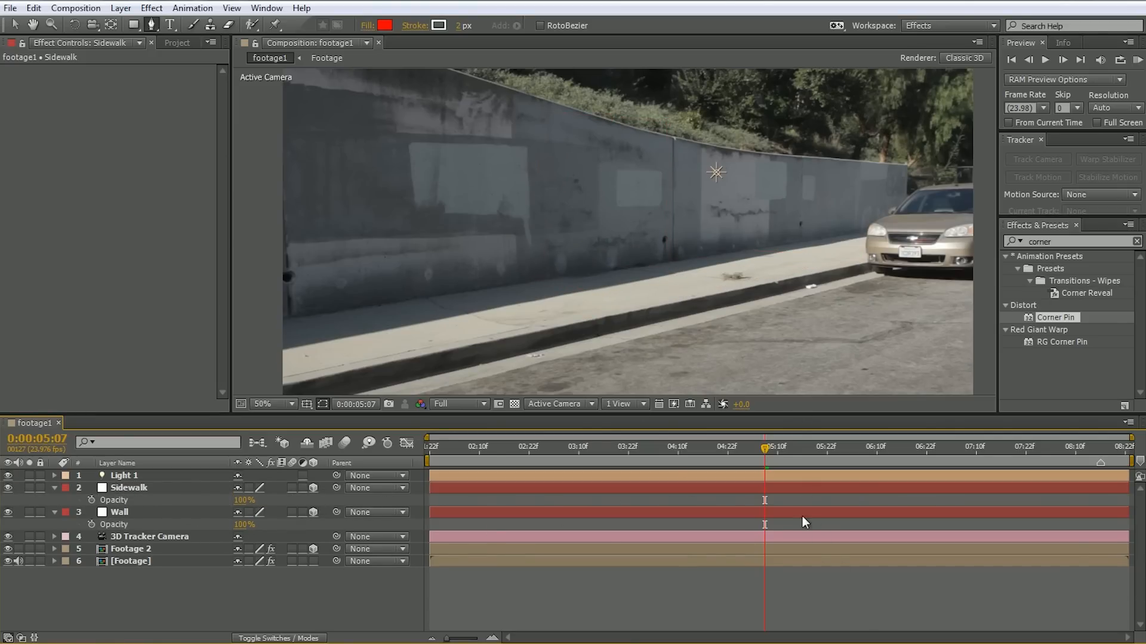
drag(764, 448, 541, 458)
key(v)
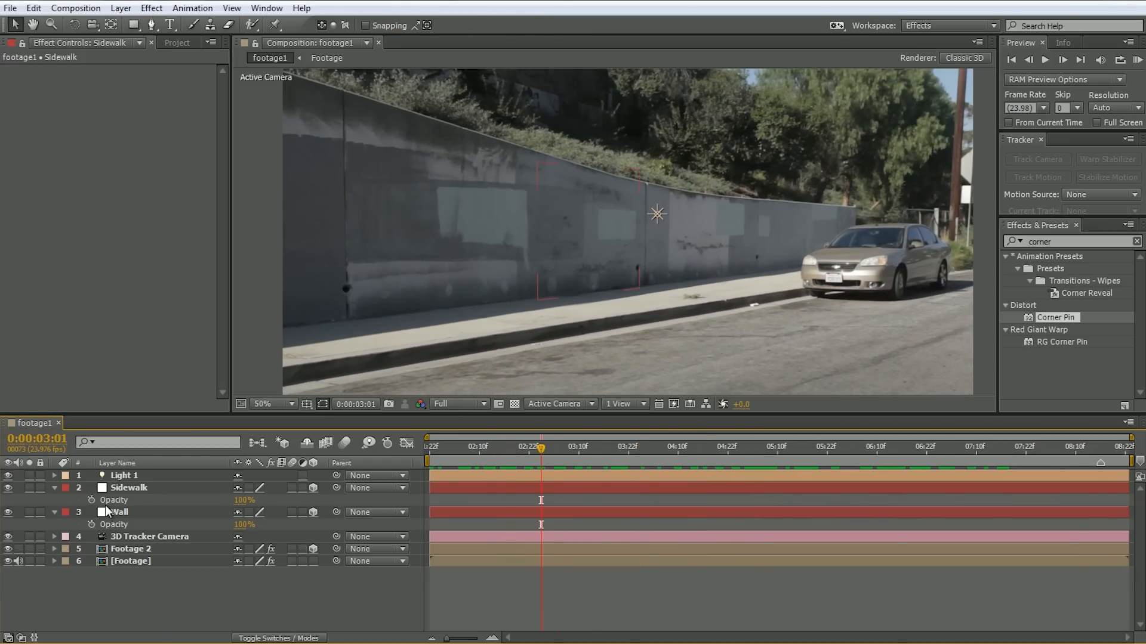
- Duplicate the 3D Tracker Camera layer and send the copy to the bottom of the layer stack
click(127, 550)
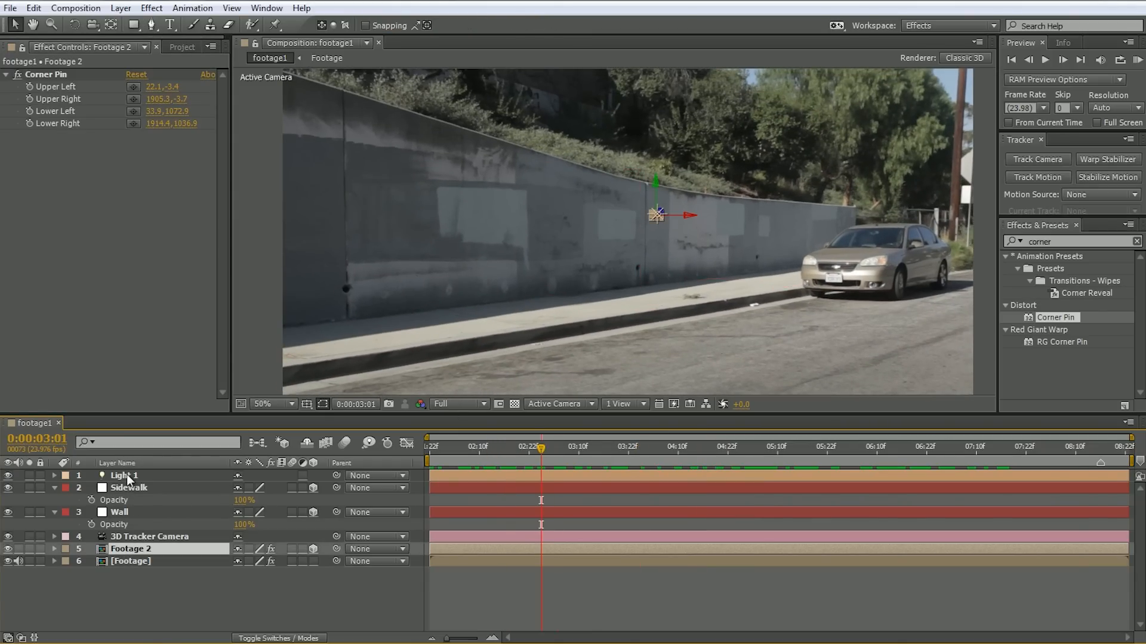
click(140, 537)
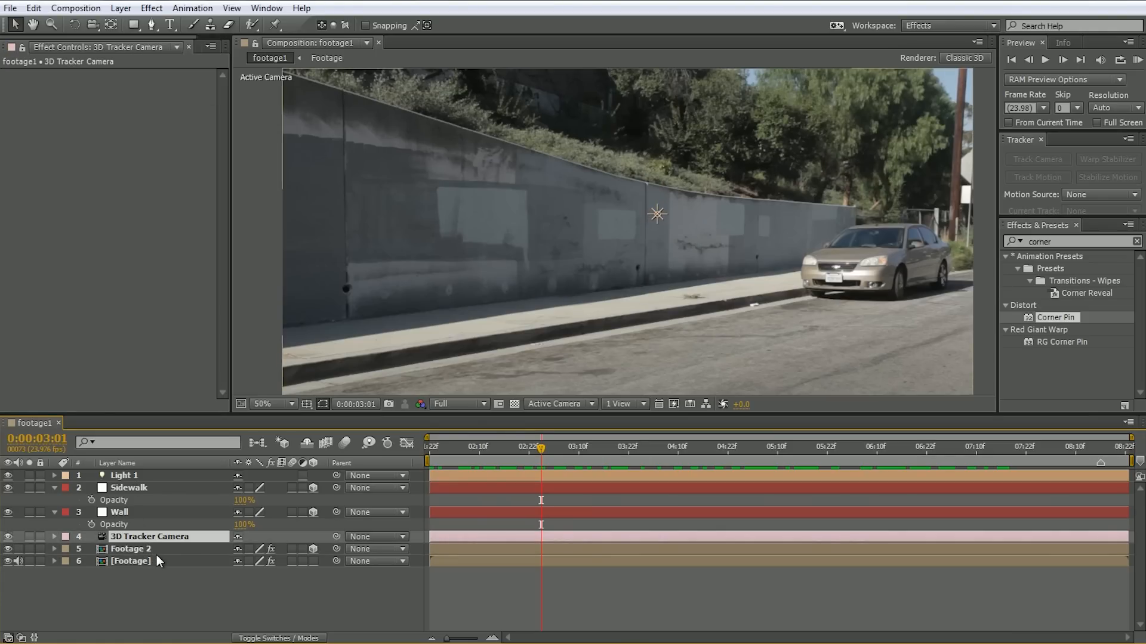
key(ctrl+d)
key(ctrl+shift+bracketleft)
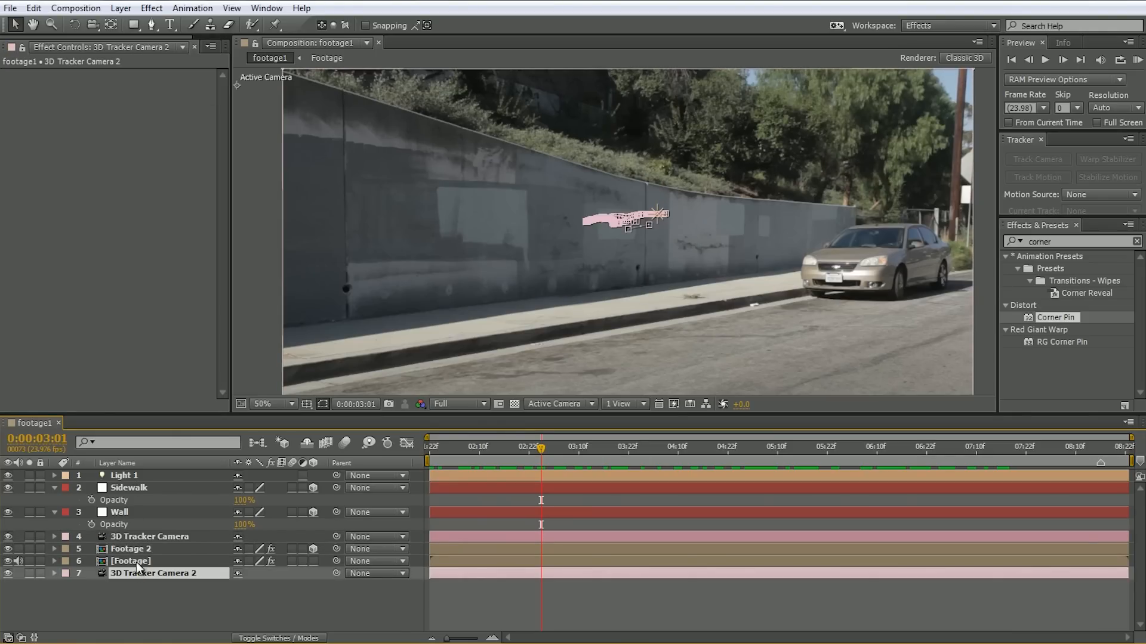
- Pre-compose Light 1, Sidewalk, Wall, 3D Tracker Camera and Footage 2 into a new composition named Projection Map
click(137, 549)
ctrl+click(145, 538)
ctrl+click(116, 511)
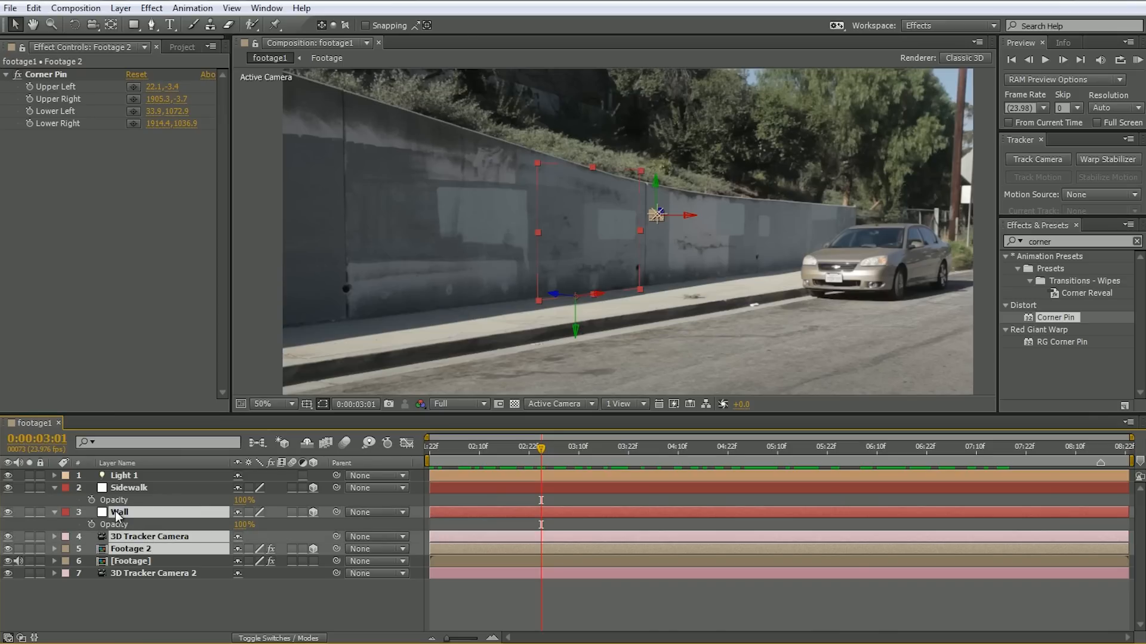
ctrl+click(127, 485)
ctrl+click(128, 477)
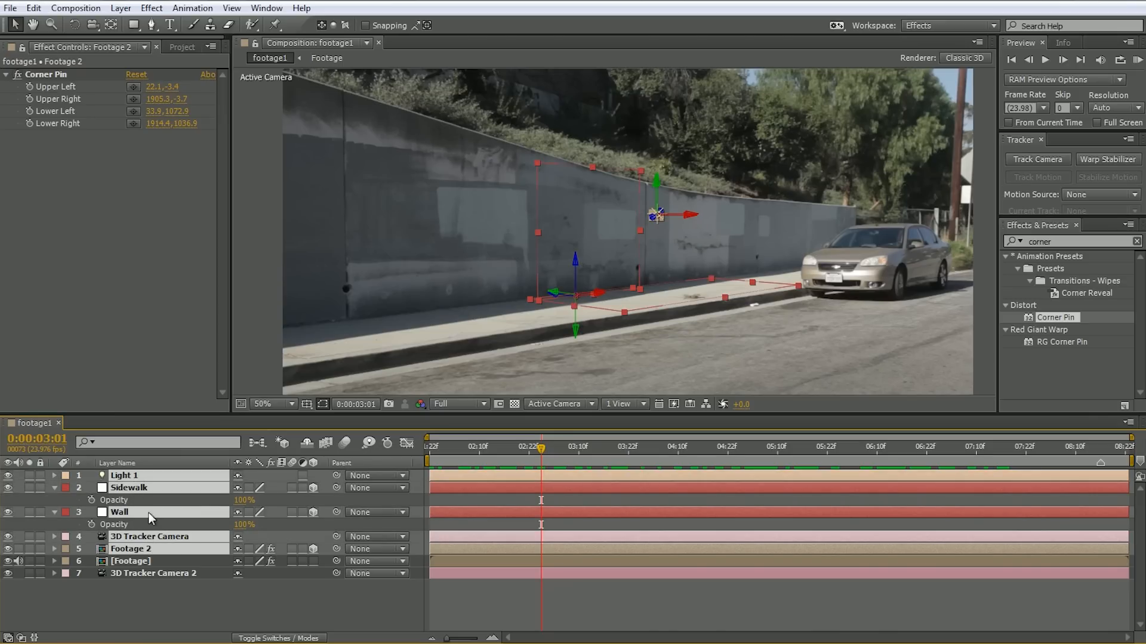
click(75, 8)
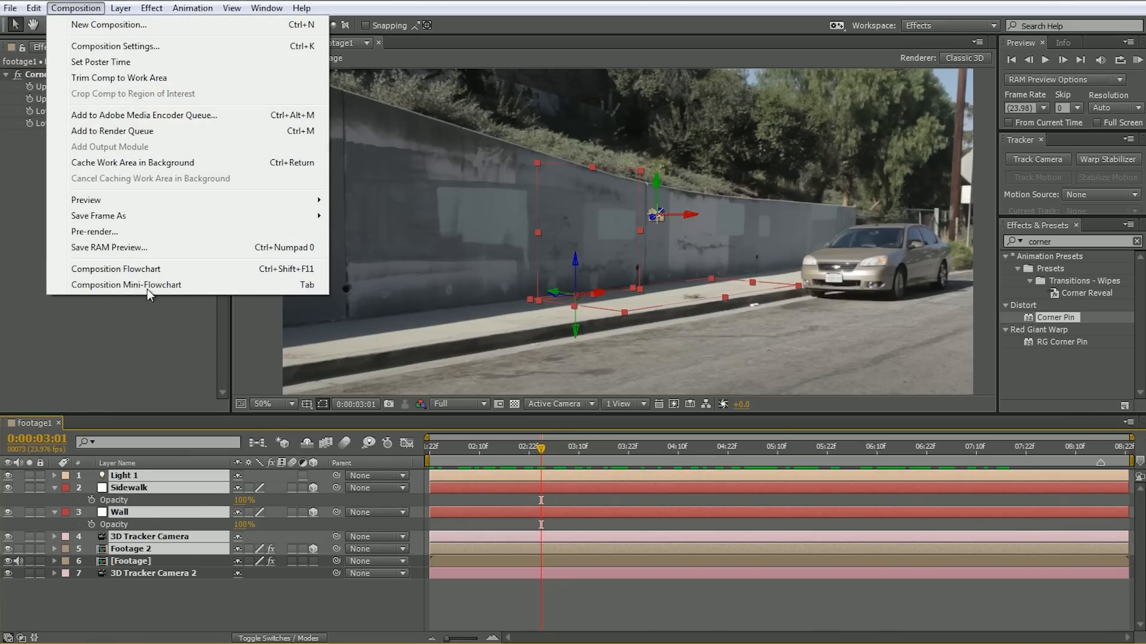
mouse_move(120, 8)
click(160, 549)
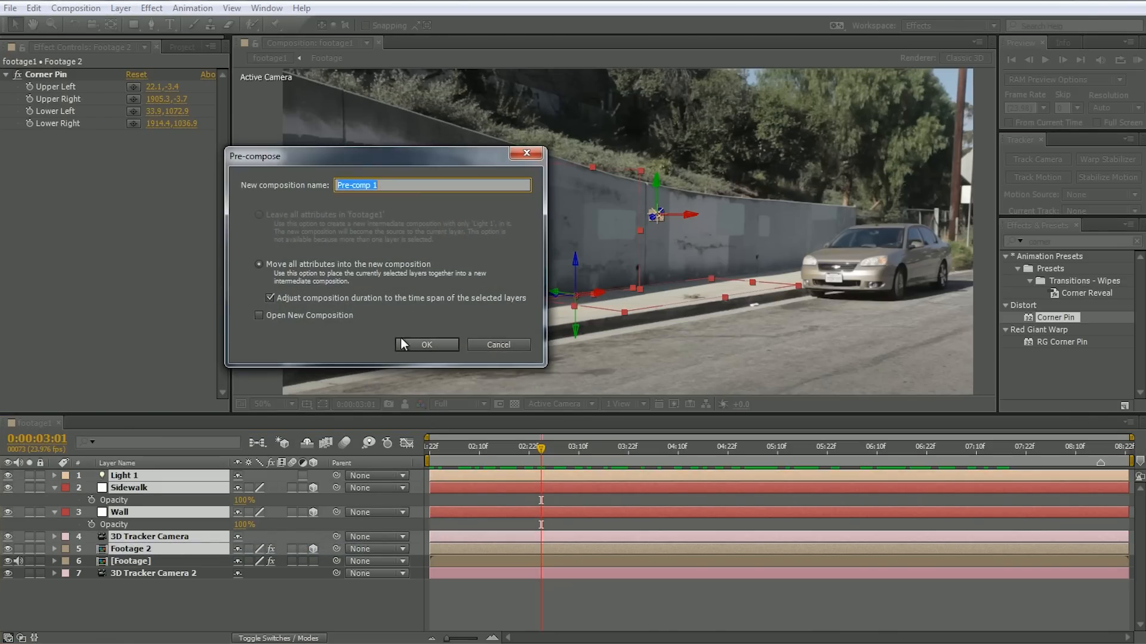
text(Projection Map)
key(Return)
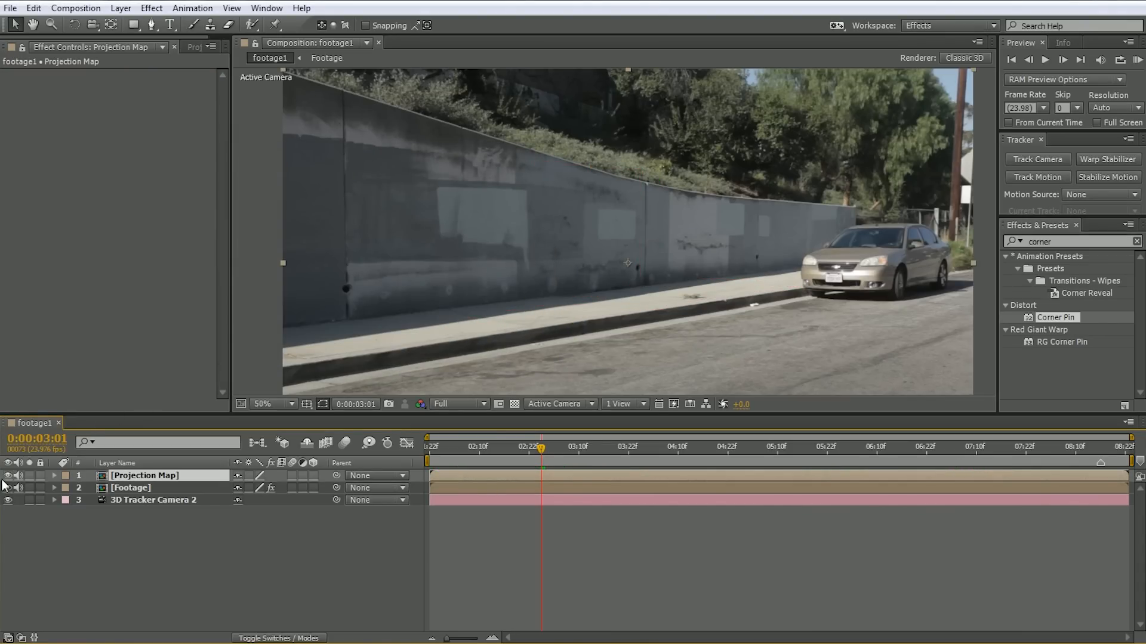
- Compare the shot with the Projection Map layer hidden and shown, and scrub through it to 0:00:04:11
click(11, 474)
click(11, 475)
click(11, 475)
scroll(579, 248, up, 4)
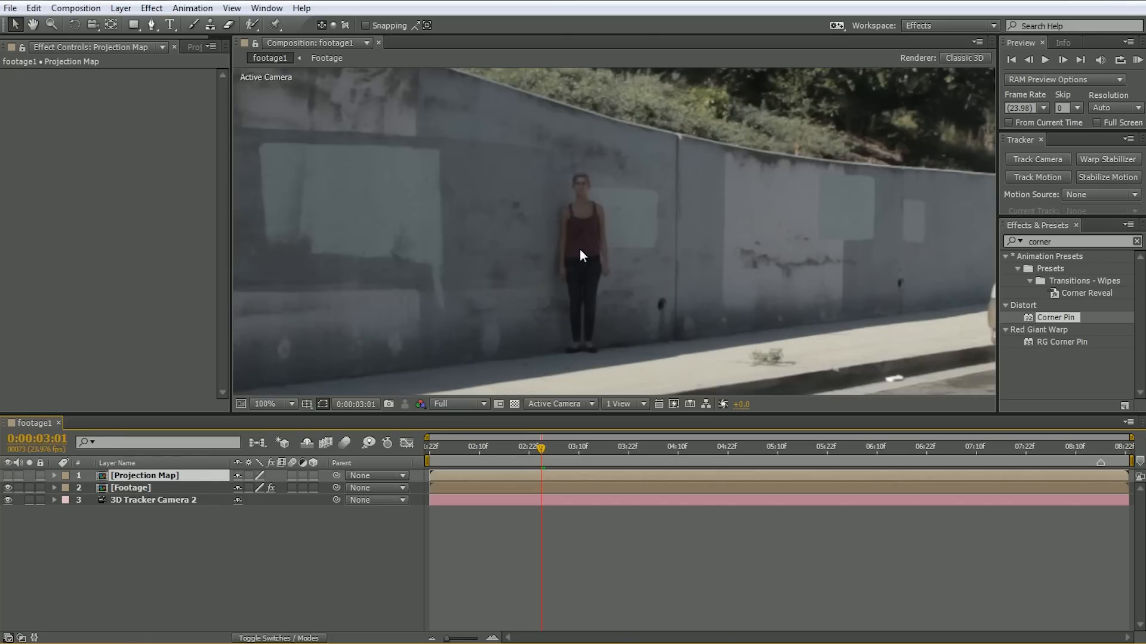
drag(611, 413, 611, 539)
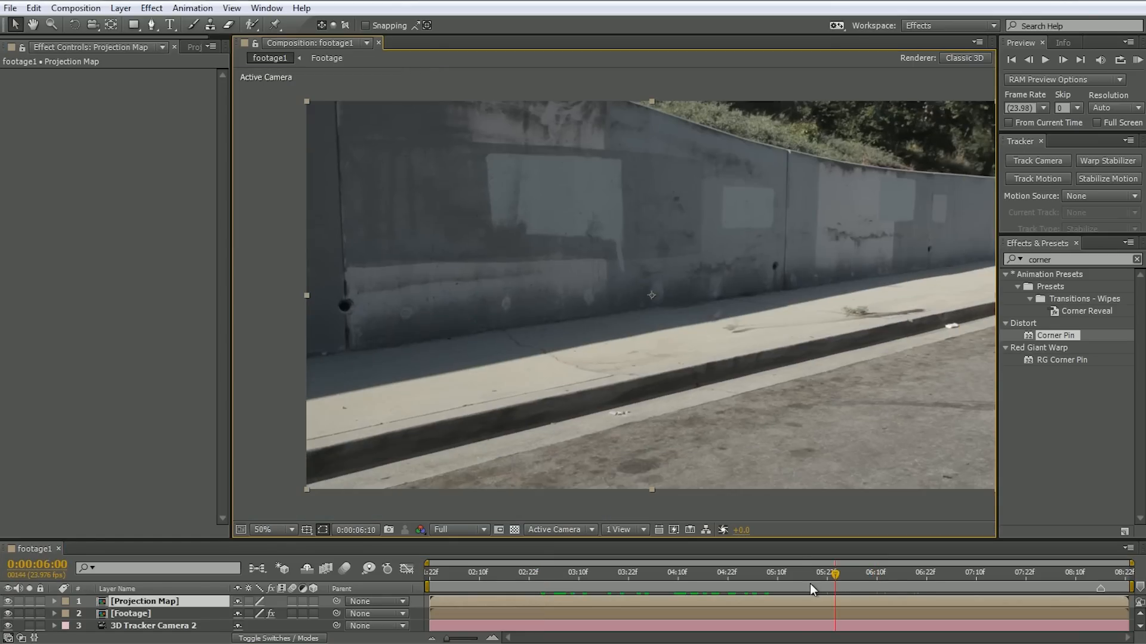
drag(811, 583, 680, 589)
drag(252, 540, 279, 408)
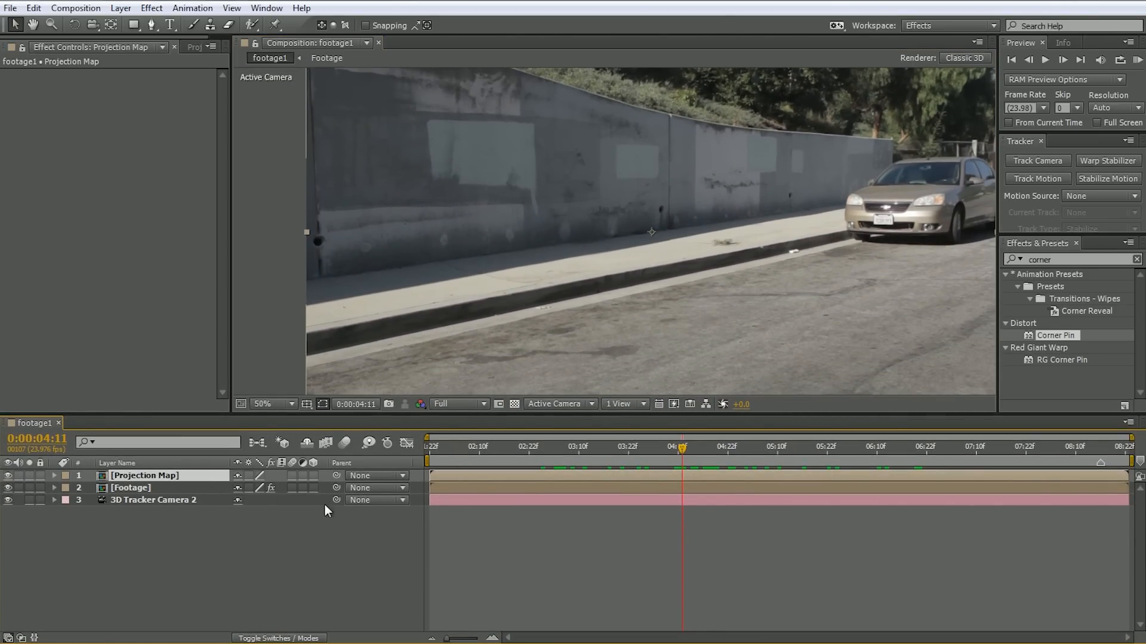
- Hide the Projection Map layer to locate the jump and add a 100% opacity keyframe to it at 0:00:05:04
key(t)
drag(703, 449, 748, 469)
click(8, 476)
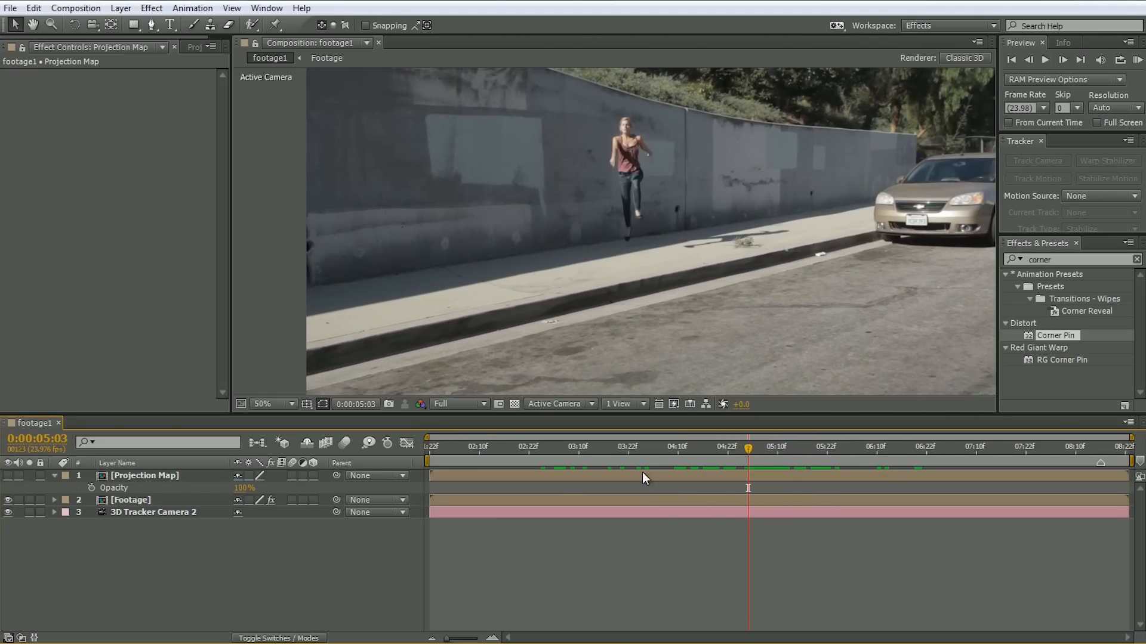
mouse_move(750, 457)
mouse_down()
mouse_move(740, 458)
mouse_move(754, 458)
mouse_up()
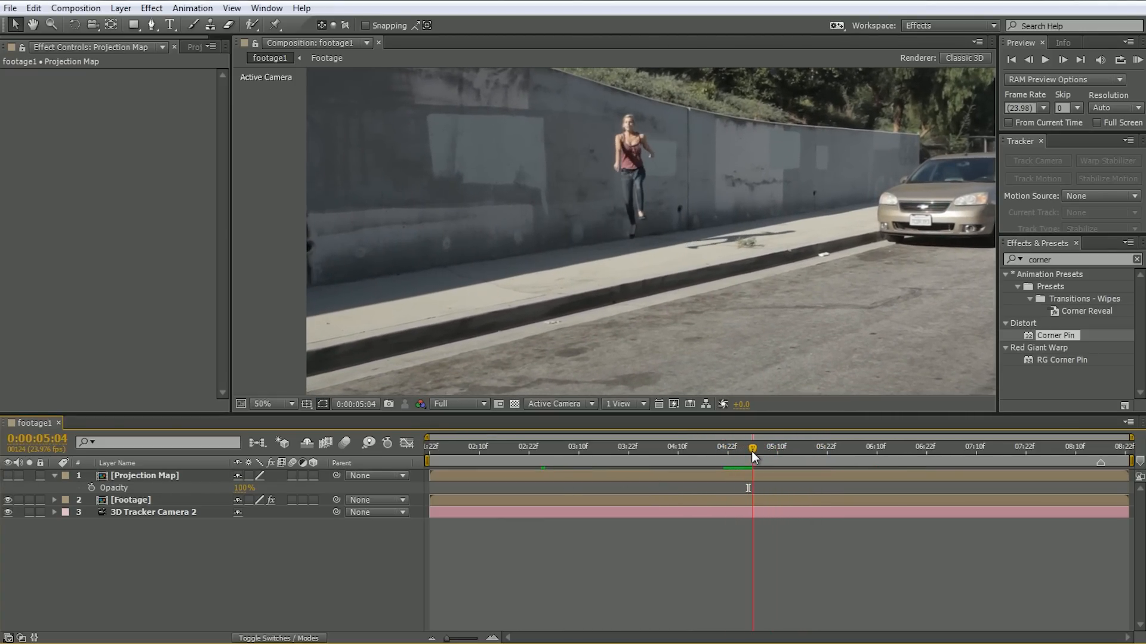
click(91, 488)
click(632, 474)
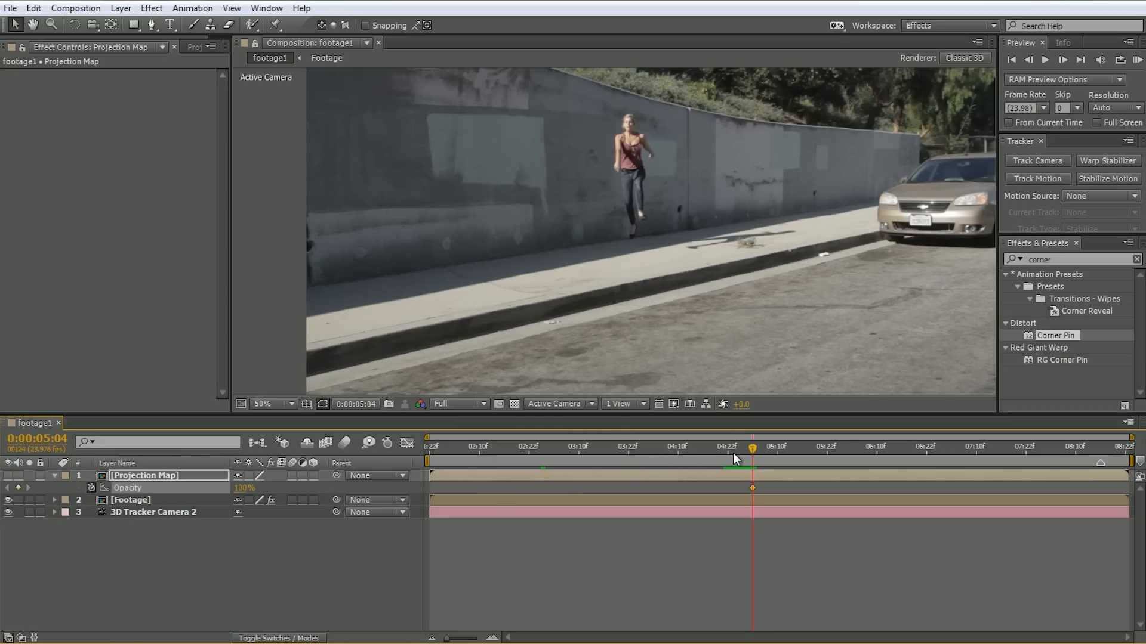
- Keyframe the Projection Map layer's opacity to 0% at 0:00:05:16, apply Easy Ease to both keyframes and preview the fade
drag(756, 449, 807, 456)
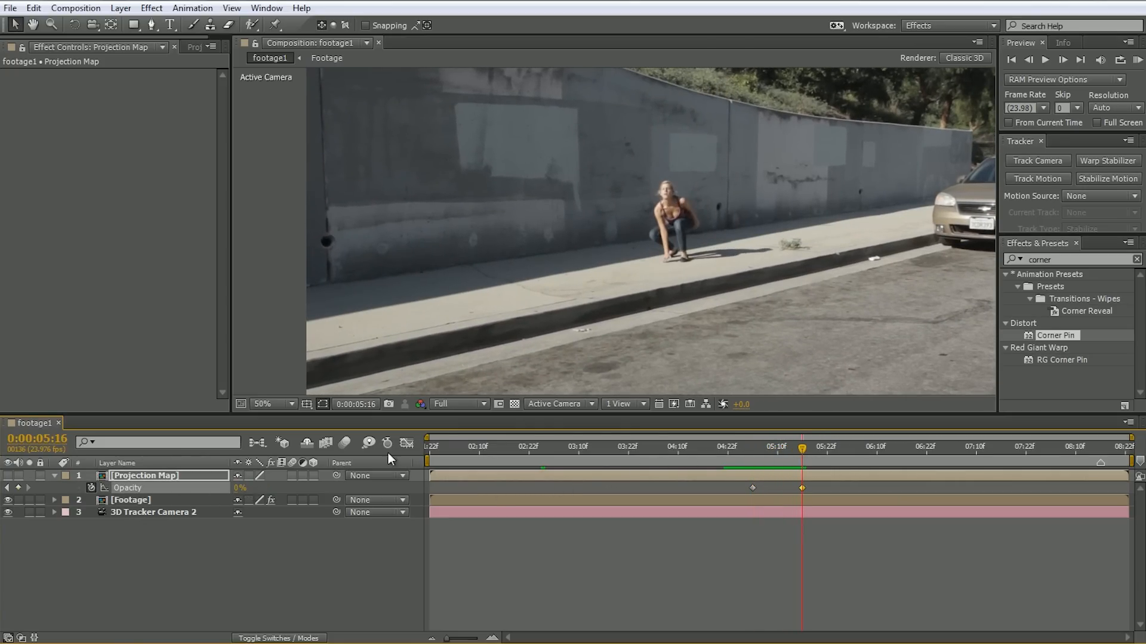
drag(844, 497, 844, 497)
key(F9)
click(91, 538)
drag(803, 451, 740, 443)
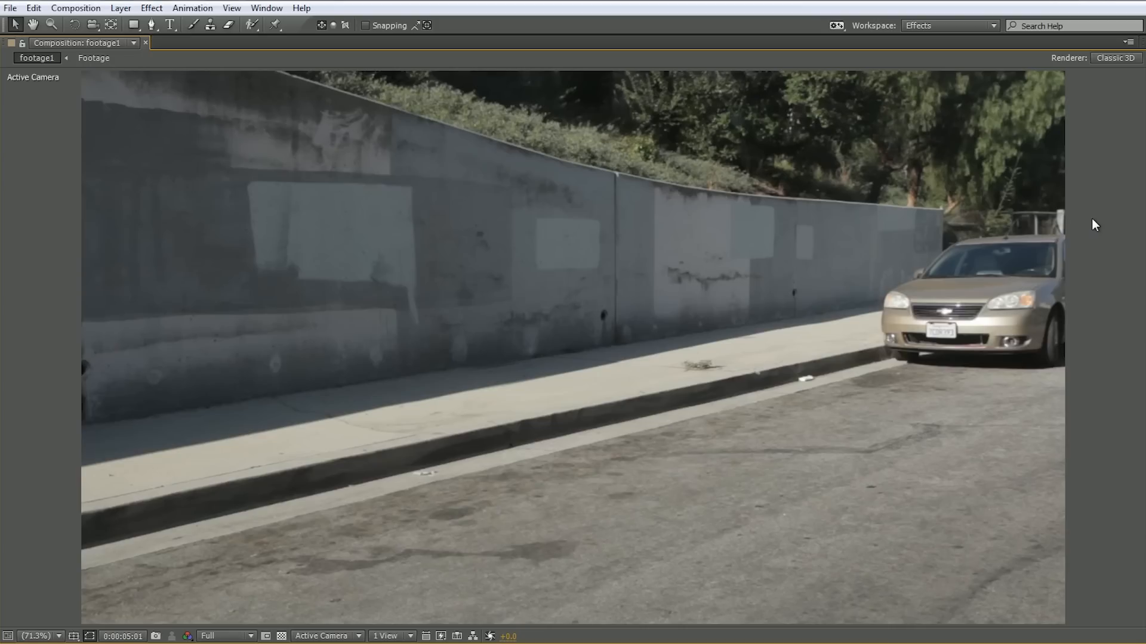
key(grave)
- Duplicate the Projection Map and Footage layers, send the copies to the front of the stack and remove Projection Map 2's opacity keyframes
drag(764, 452, 557, 461)
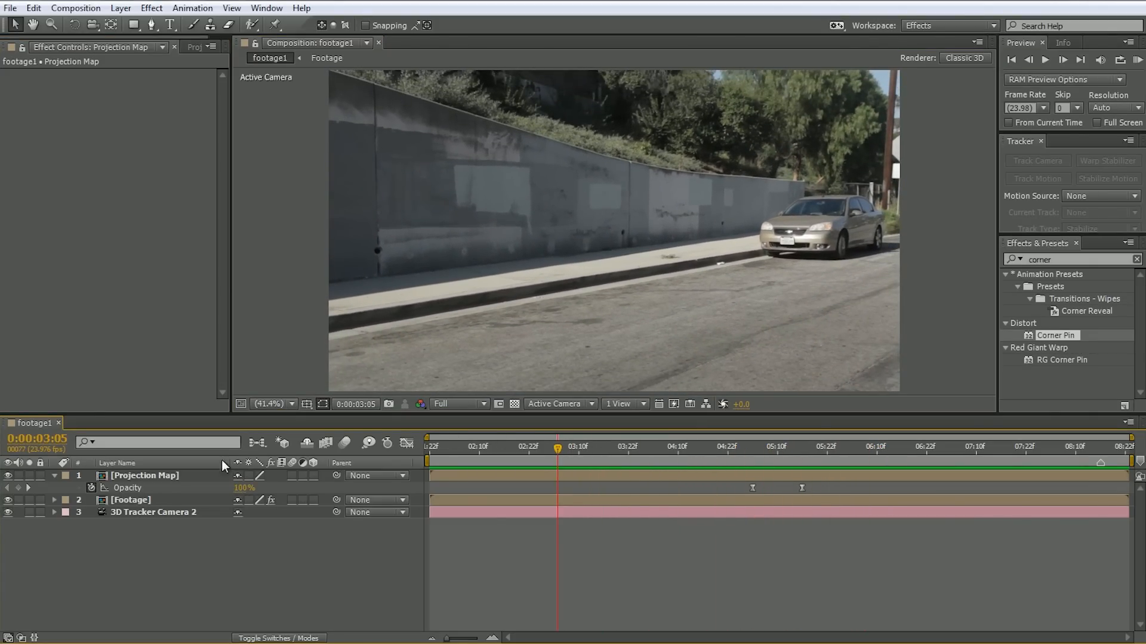
click(141, 475)
shift+click(135, 502)
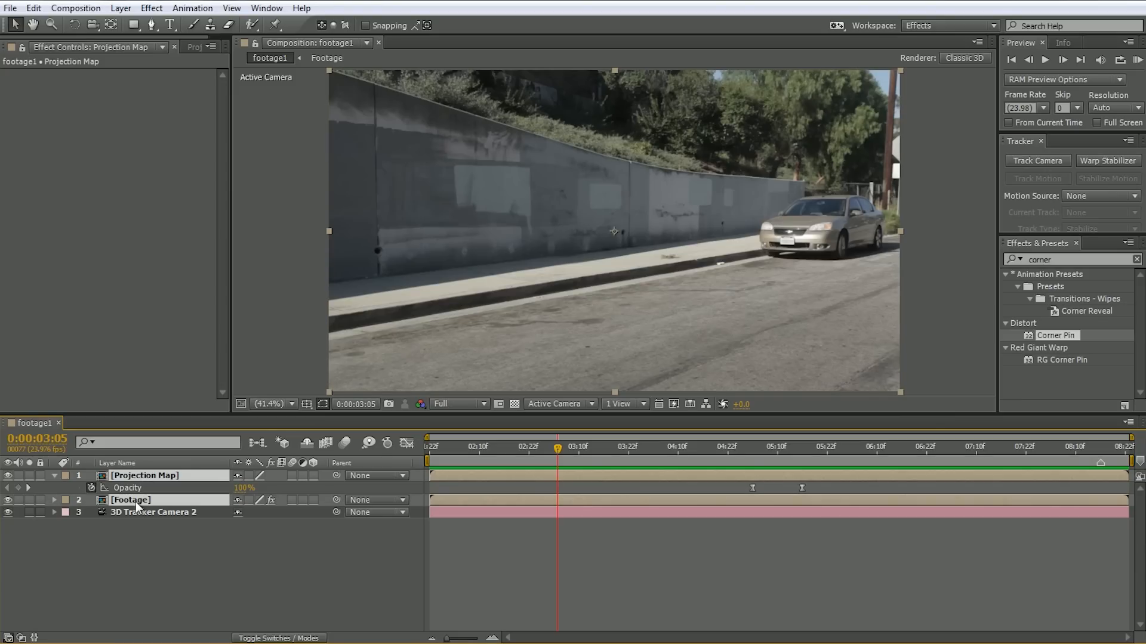
key(ctrl+d)
key(ctrl+shift+bracketright)
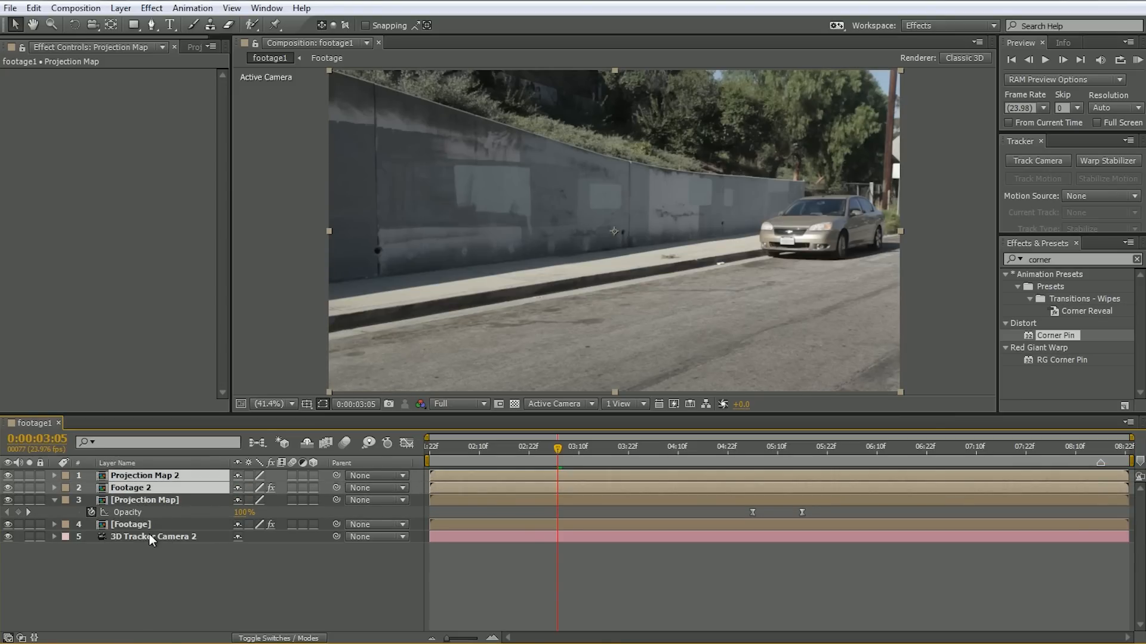
key(t)
click(252, 590)
click(92, 488)
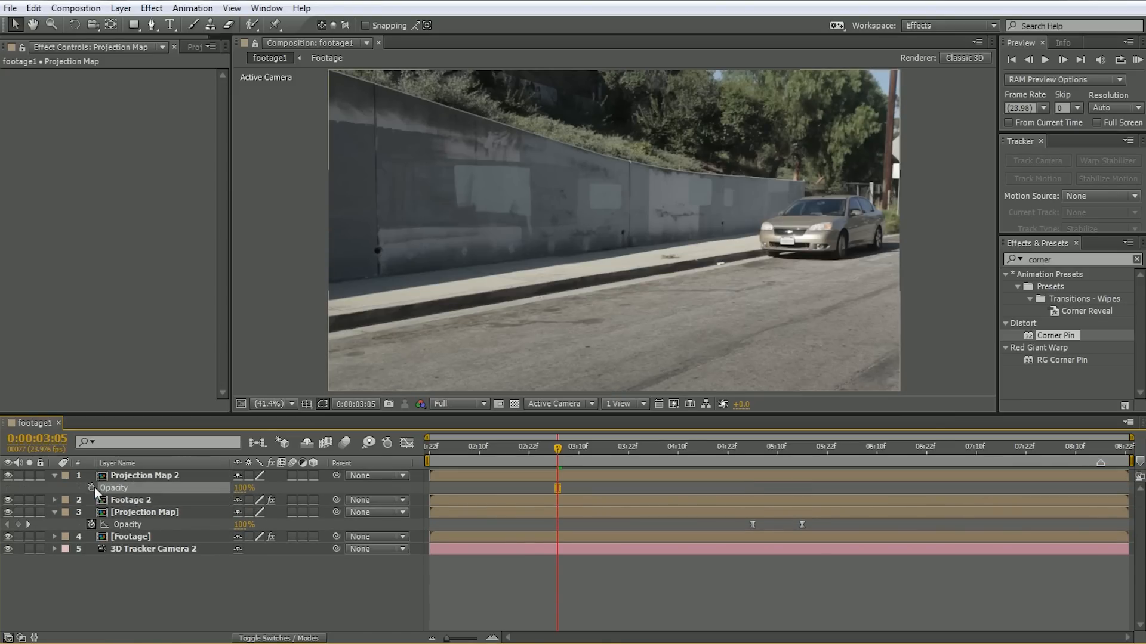
- Pre-compose Projection Map 2 and Footage 2 into a new composition named Clean Plate Footage
click(128, 475)
shift+click(135, 501)
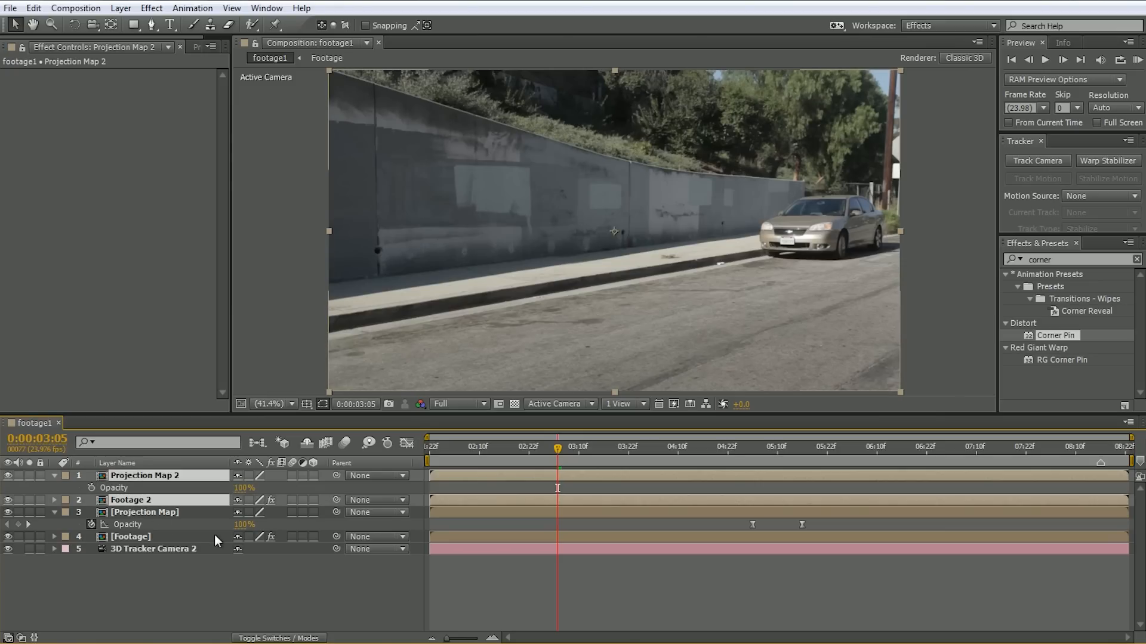
key(ctrl+shift+c)
text(Clean Plate Footage)
key(Return)
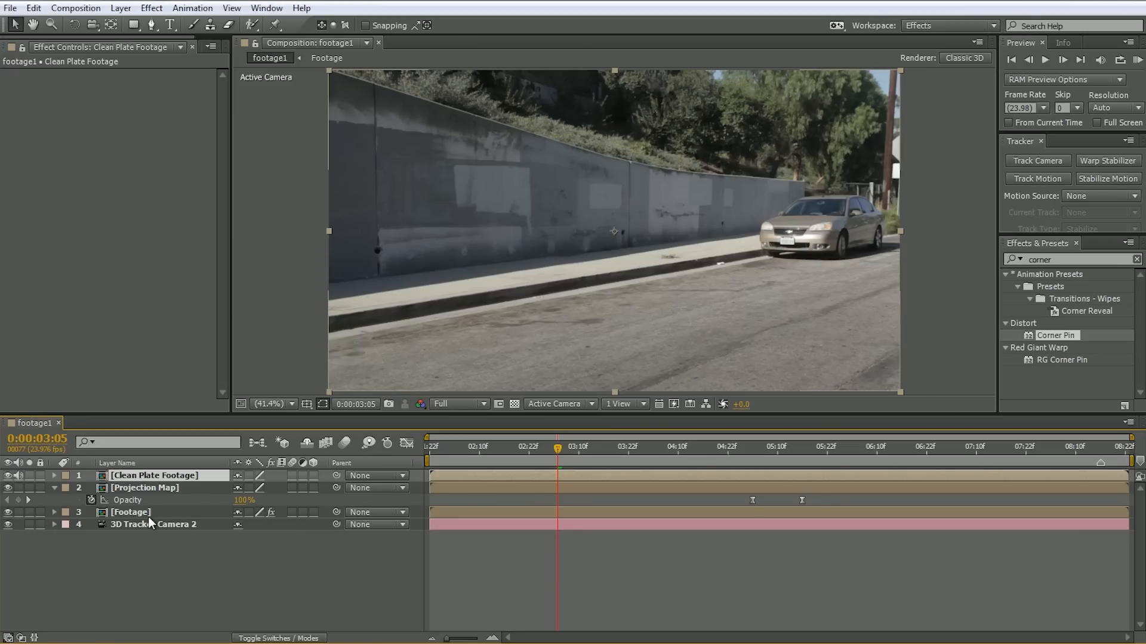
- Duplicate the Footage layer, place the copy directly beneath Clean Plate Footage and rename it Girl Raw Footage
click(139, 512)
key(ctrl+d)
drag(138, 512, 148, 482)
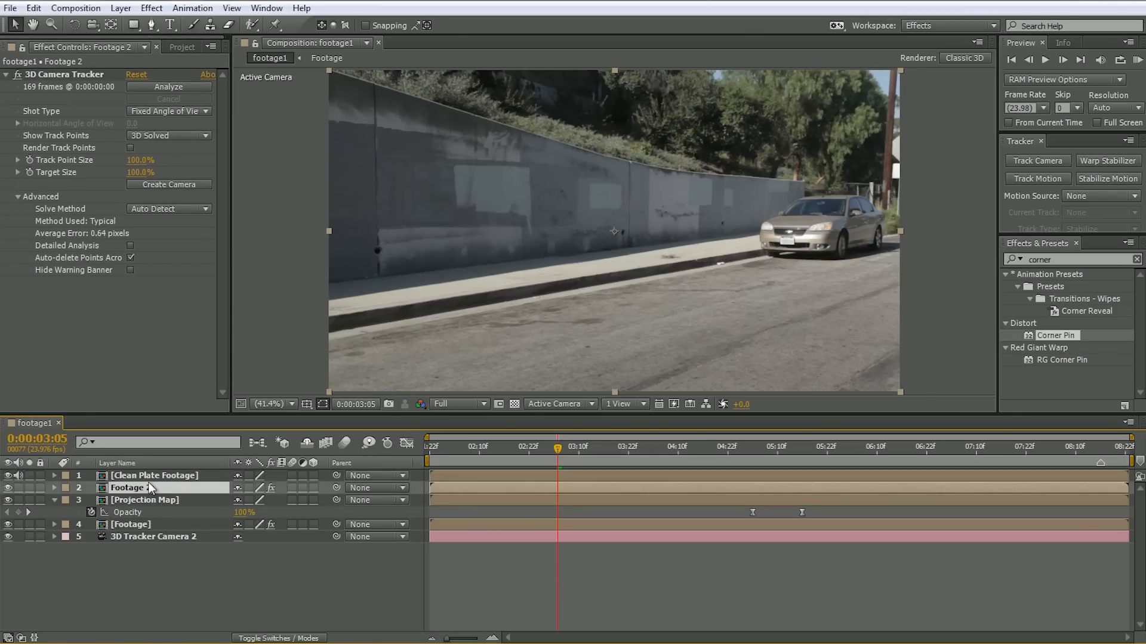
key(Return)
text(Girl)
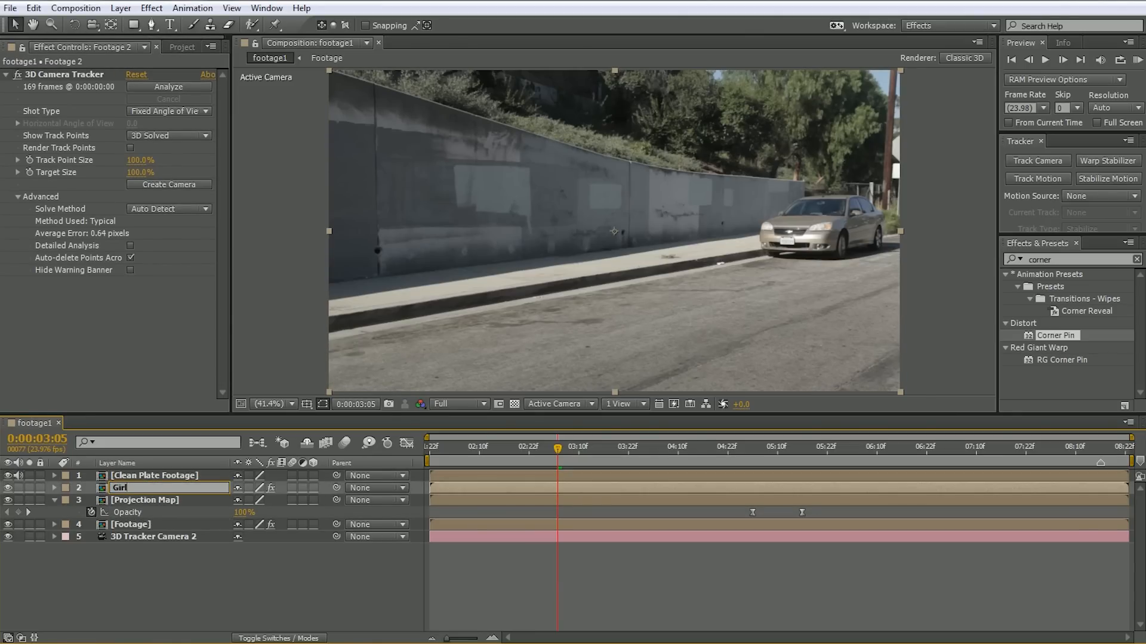
text( Raw Footrag)
text(tage)
key(Return)
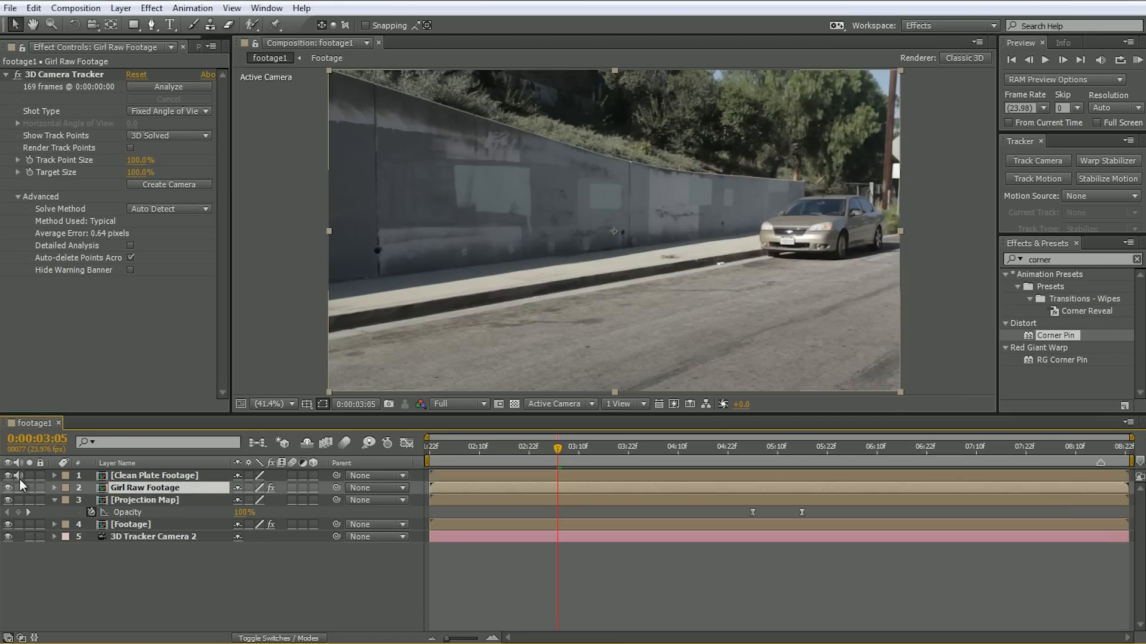
- Compare the shot with Clean Plate Footage hidden and shown, set that layer's blending mode to Difference and scrub through the result
click(8, 475)
click(8, 475)
click(8, 475)
click(8, 476)
click(141, 475)
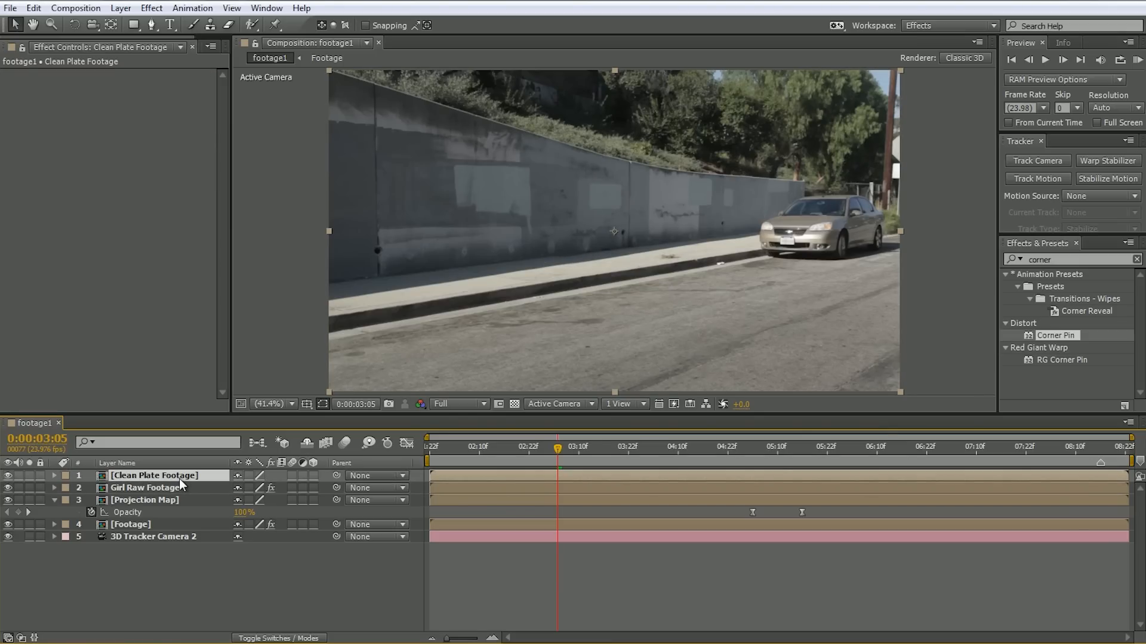
key(F4)
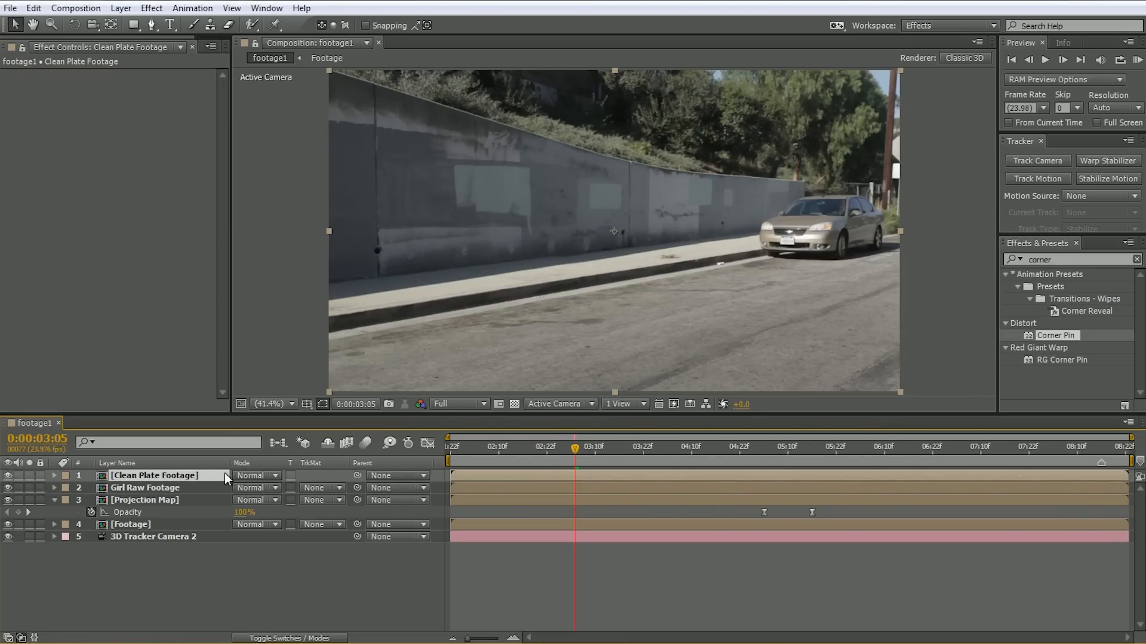
click(256, 475)
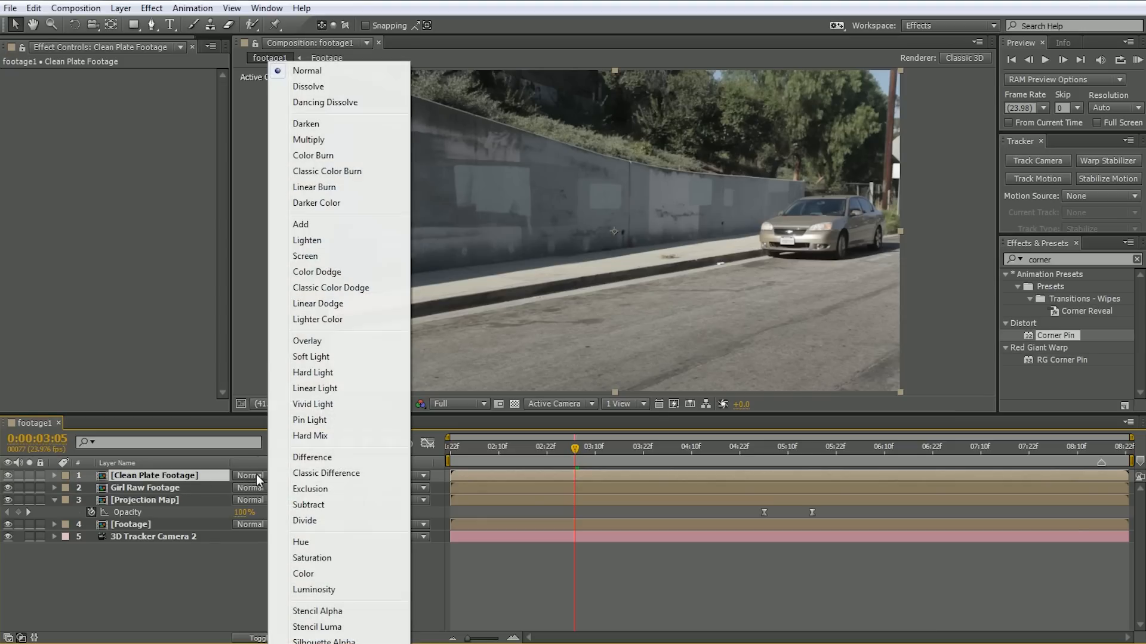
click(308, 457)
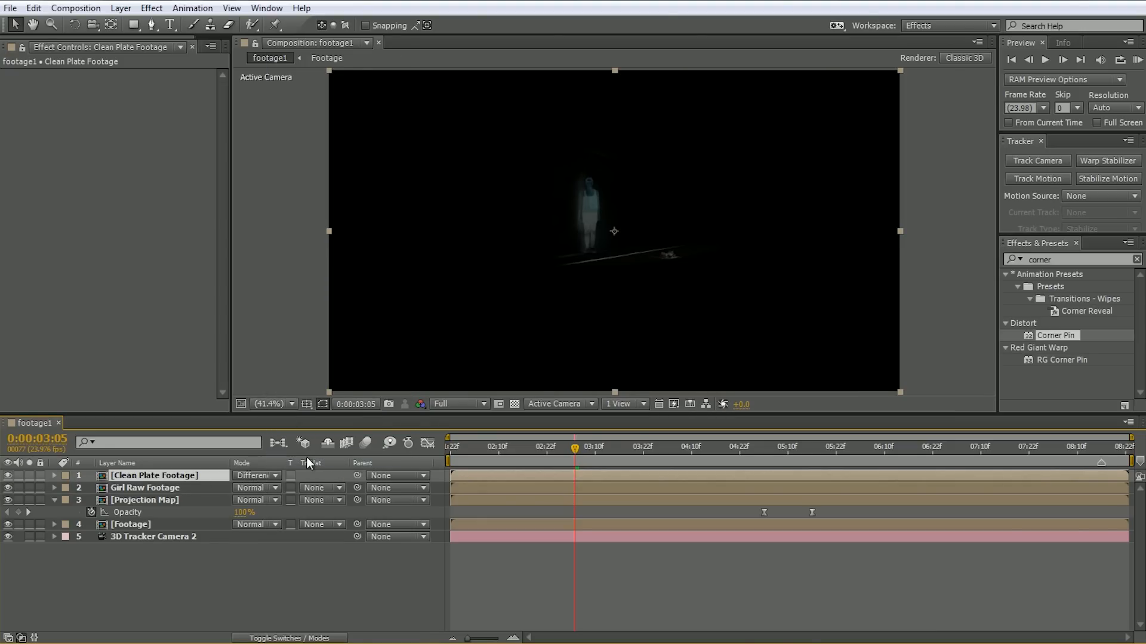
drag(588, 454, 772, 443)
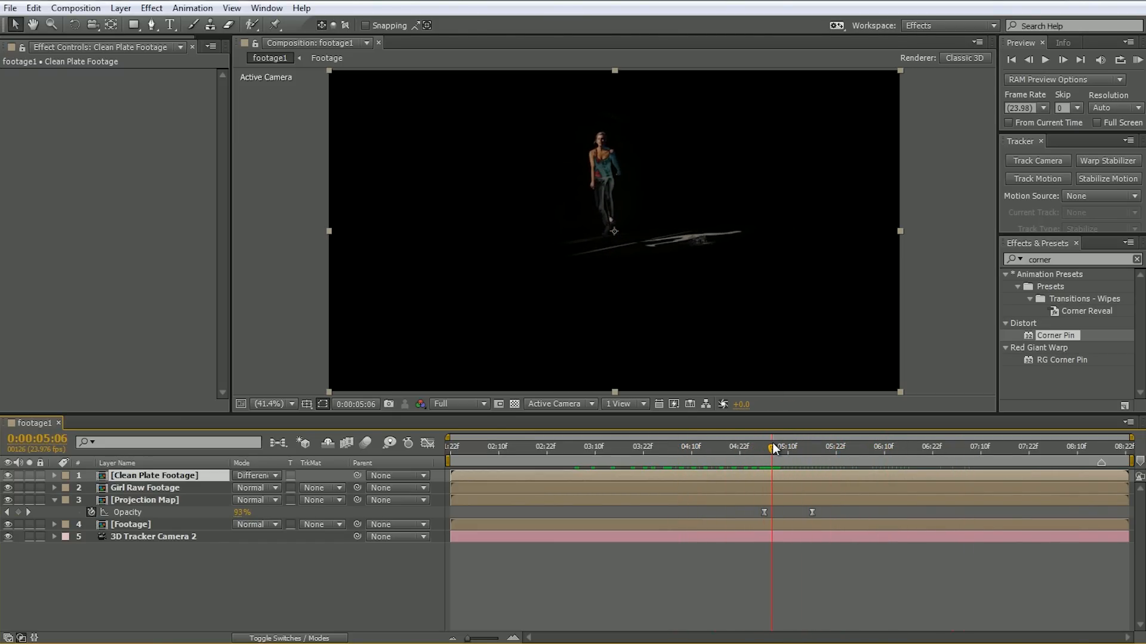
- Delete the 3D Camera Tracker effect from the Girl Raw Footage layer
click(155, 488)
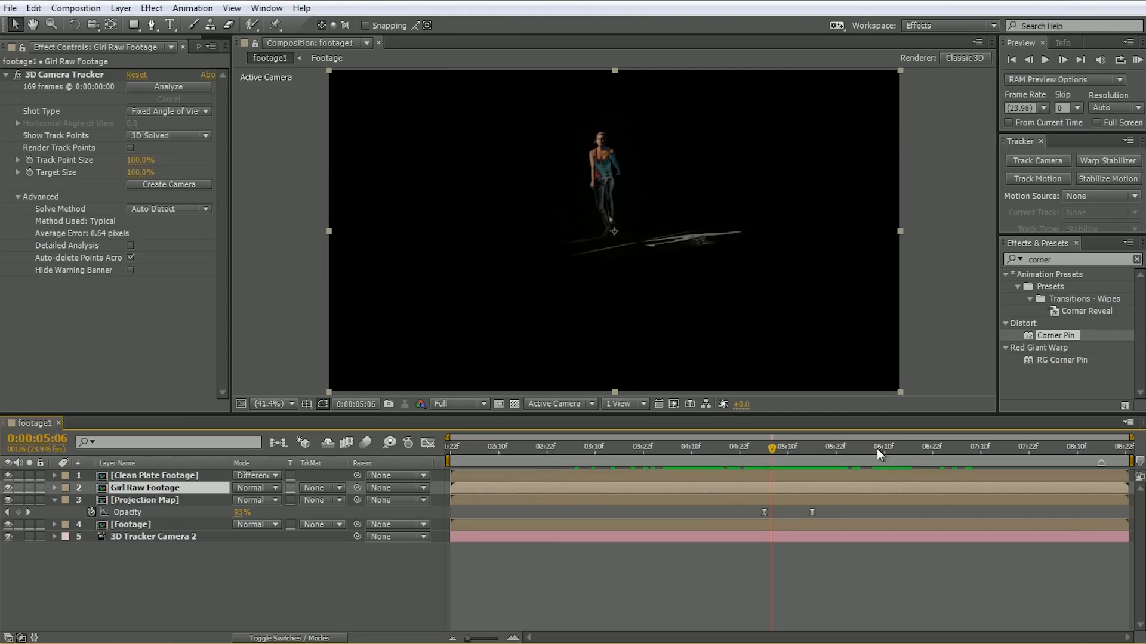
mouse_move(773, 450)
mouse_down()
mouse_move(798, 451)
mouse_move(786, 457)
mouse_up()
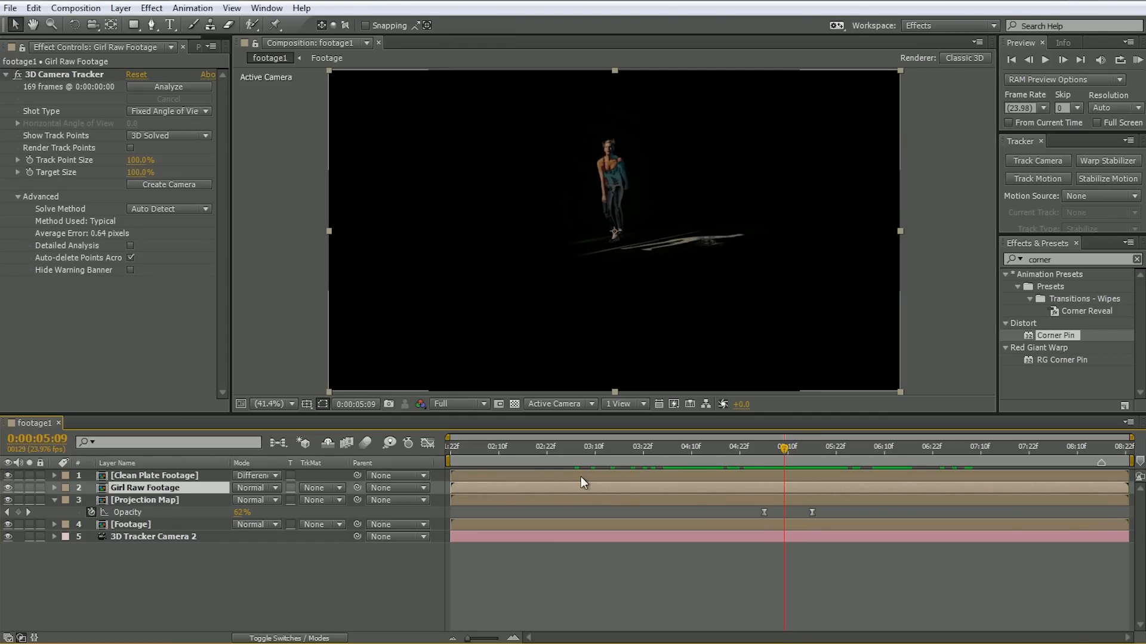
shift+click(149, 475)
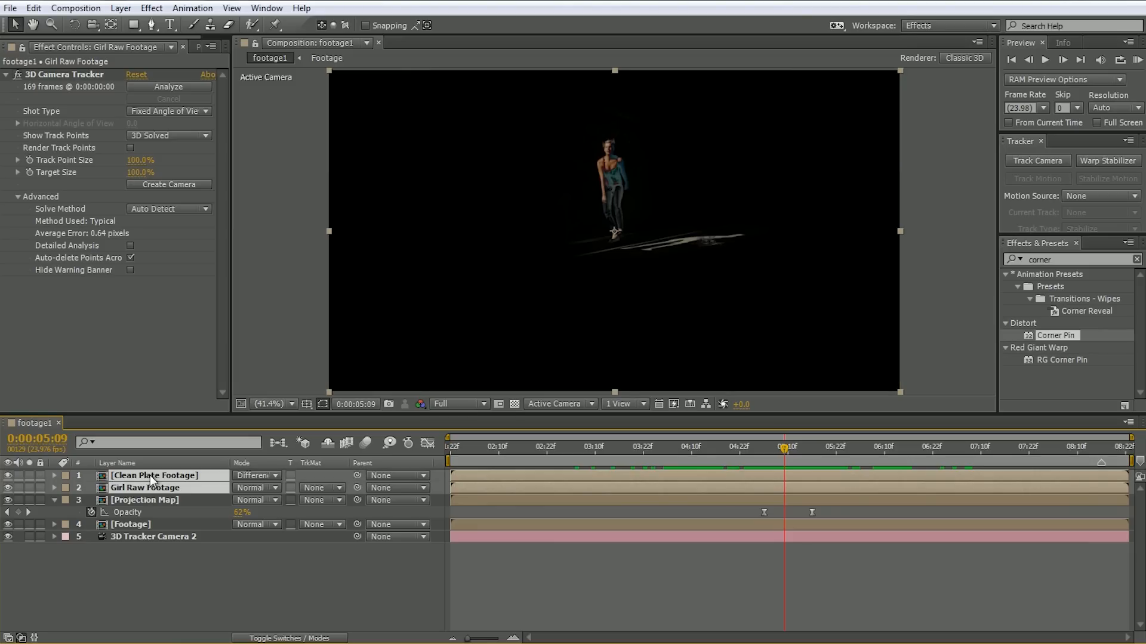
click(136, 491)
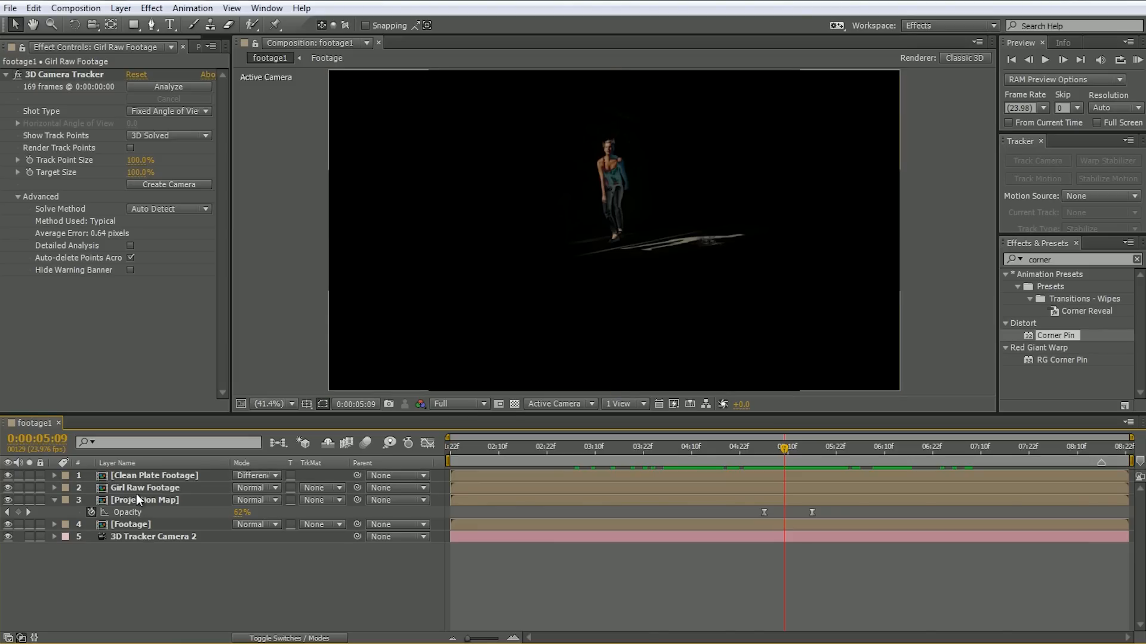
click(60, 71)
key(Delete)
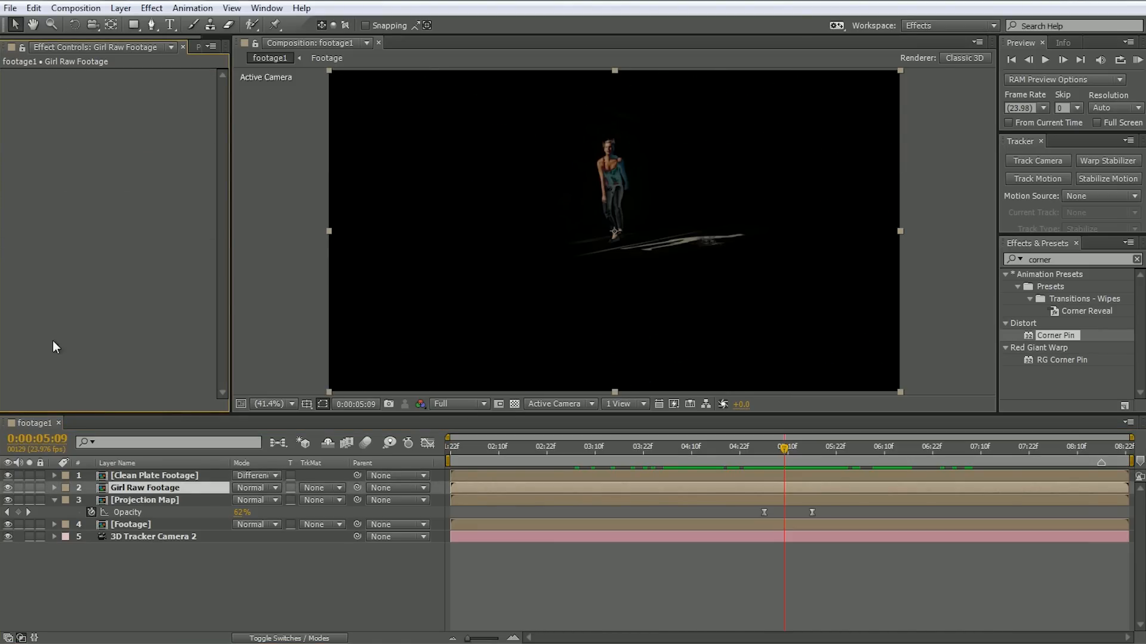
- Pre-compose Clean Plate Footage and Girl Raw Footage into a new composition named Difference Matte
click(143, 475)
click(142, 485)
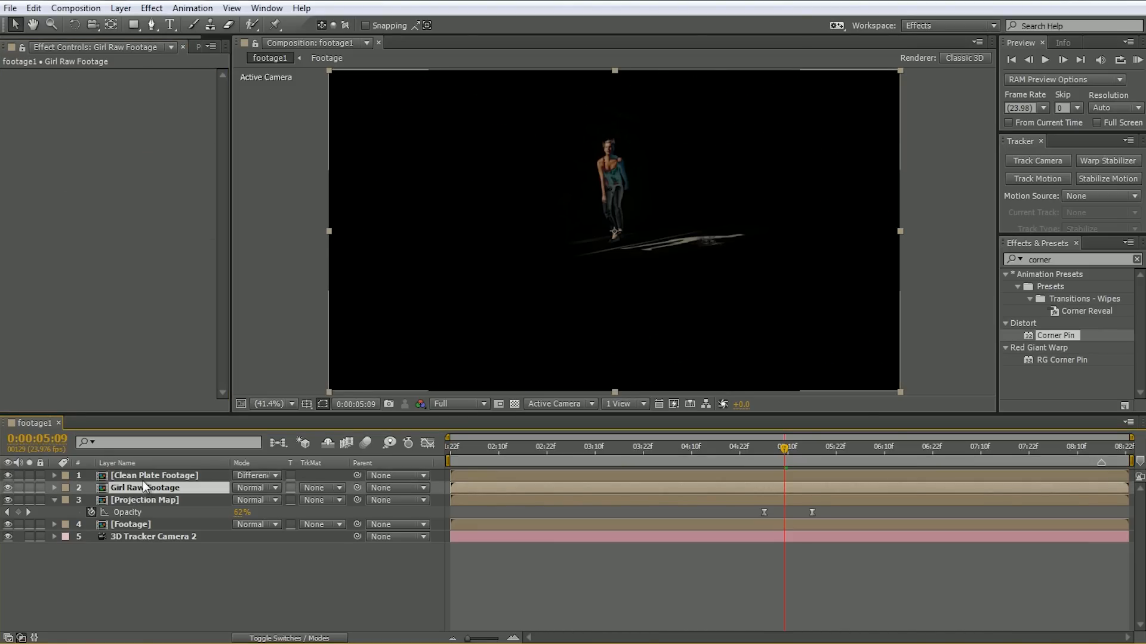
ctrl+click(144, 474)
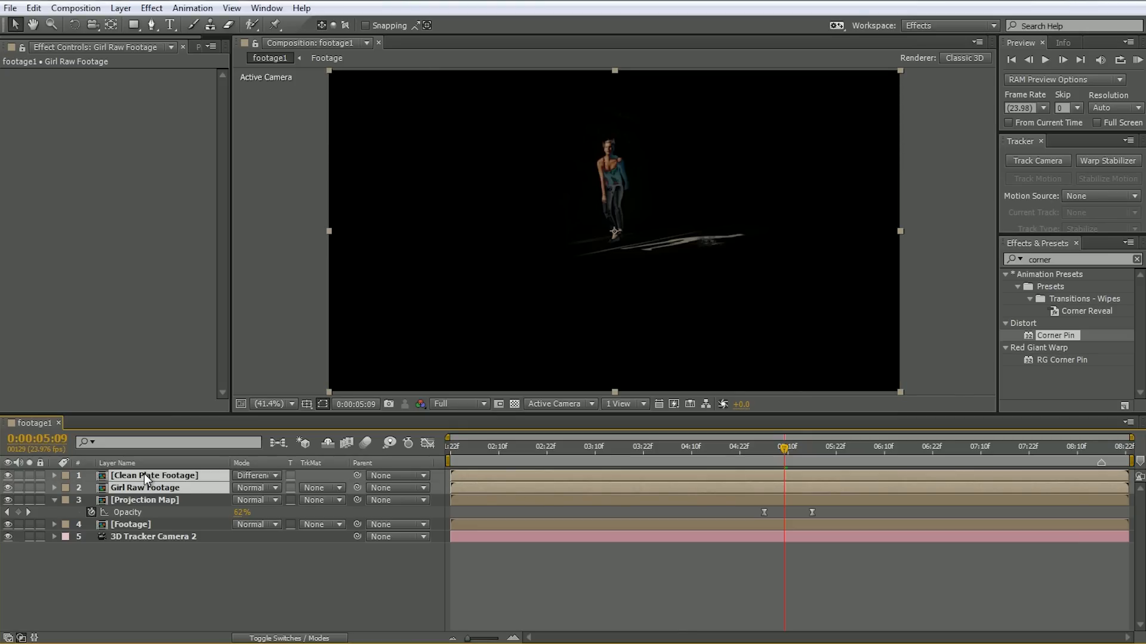
key(ctrl+shift+c)
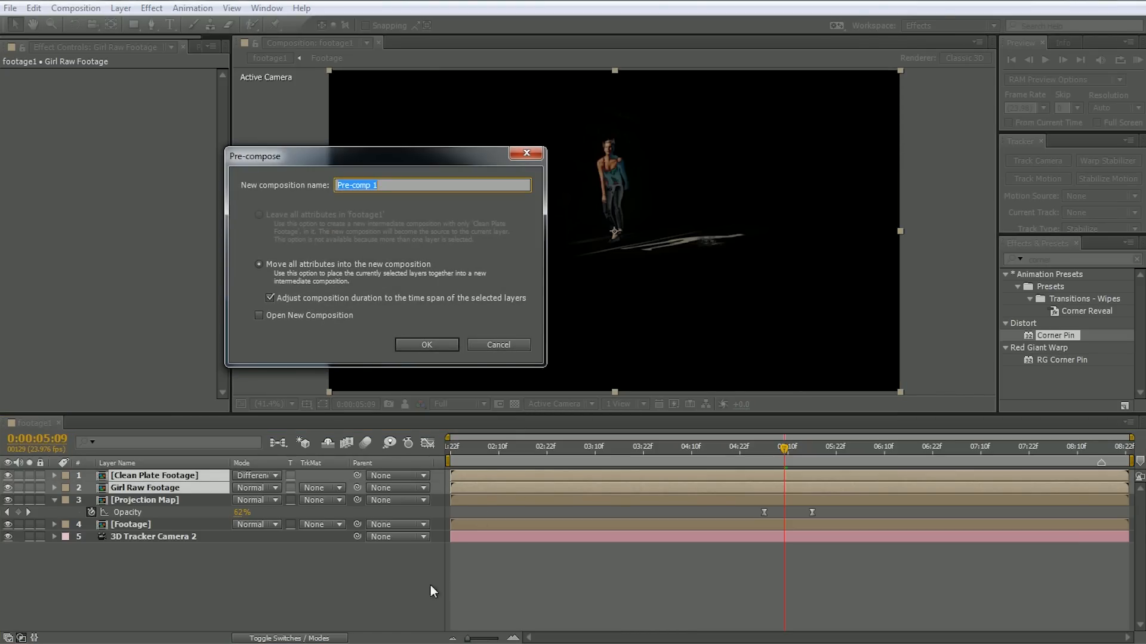
text(Difference Matte)
key(Return)
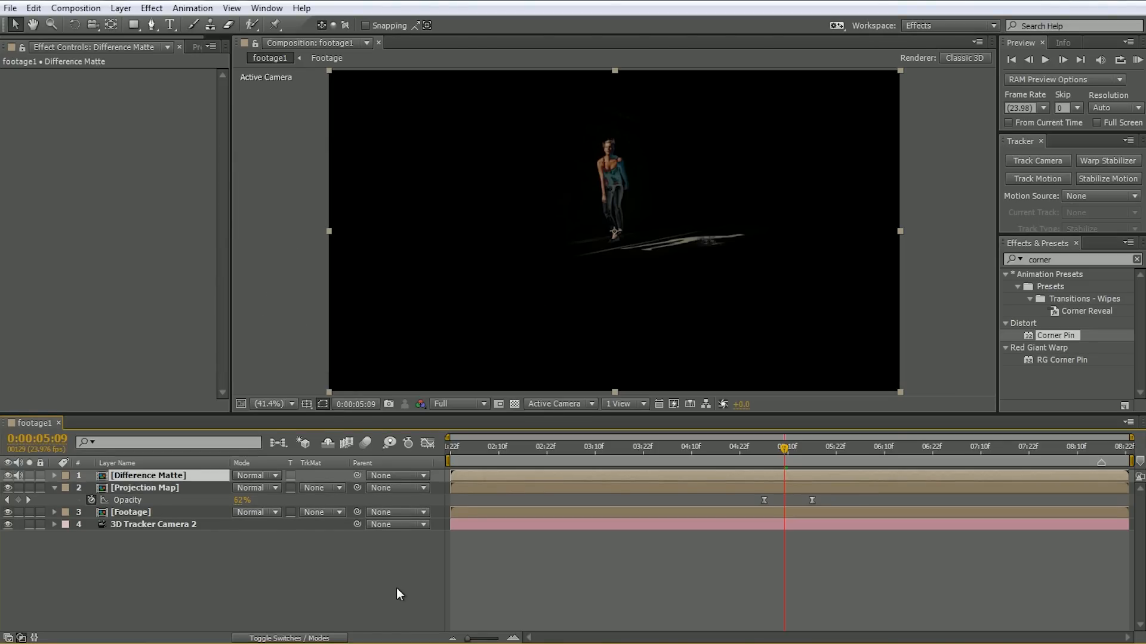
- Apply the Colorama effect to the Difference Matte layer and set its output cycle to the Ramp Grey preset palette
click(1137, 258)
text(colora)
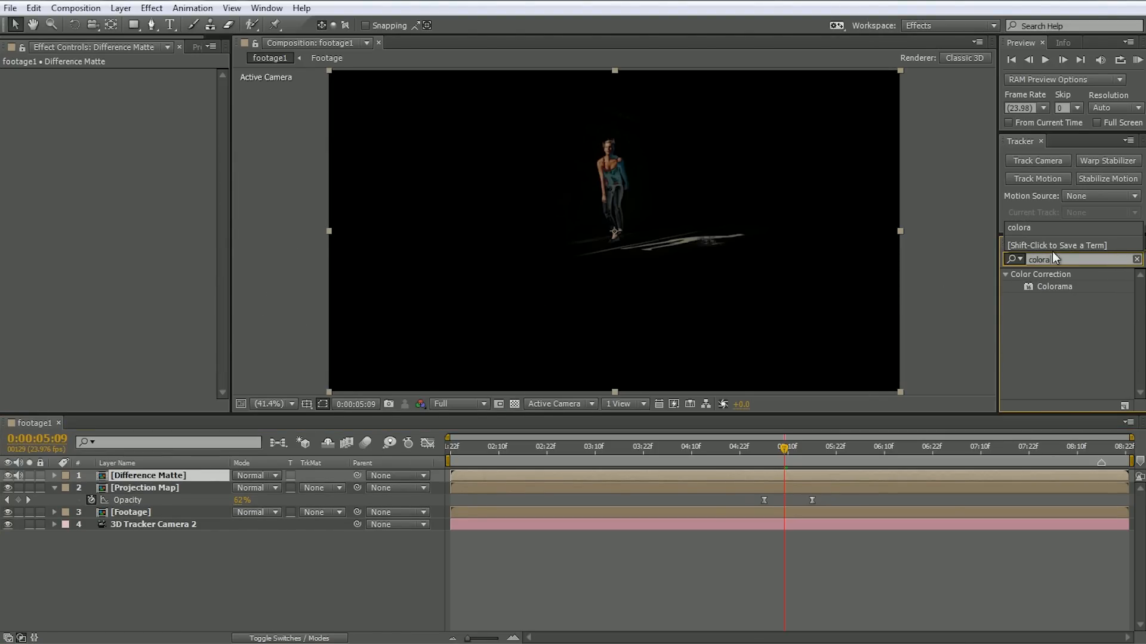
drag(1054, 287, 634, 261)
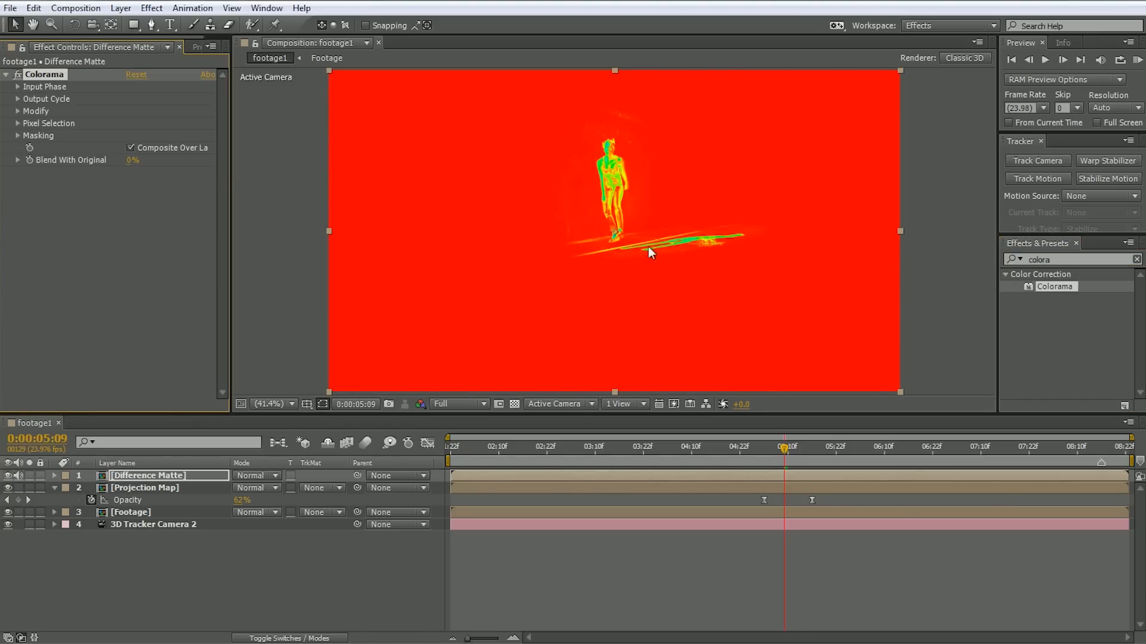
click(18, 99)
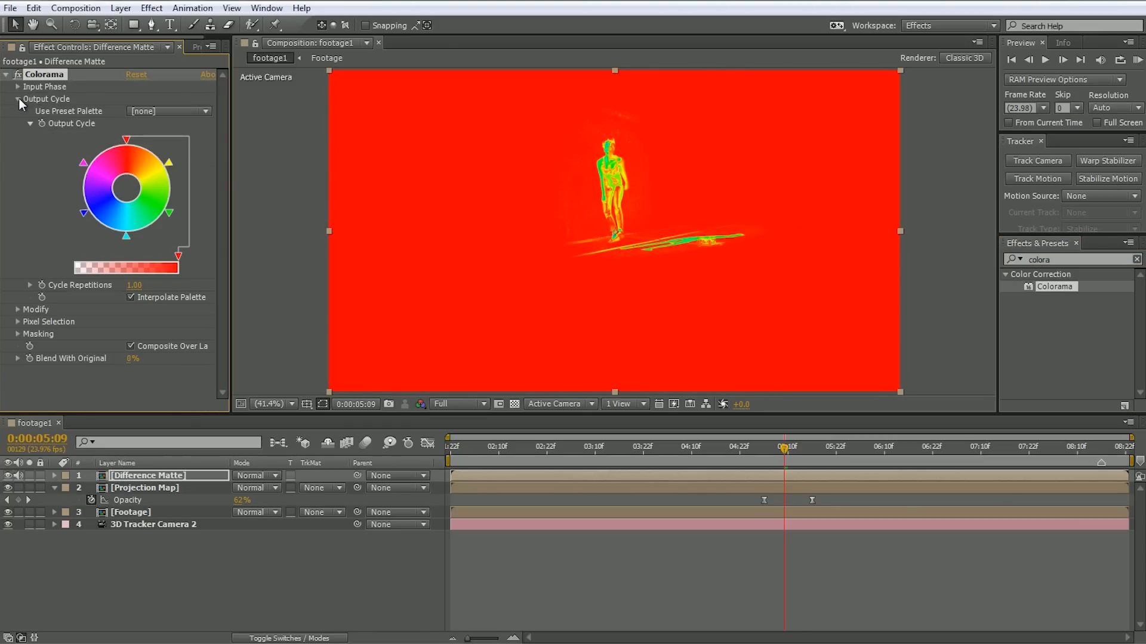
click(149, 111)
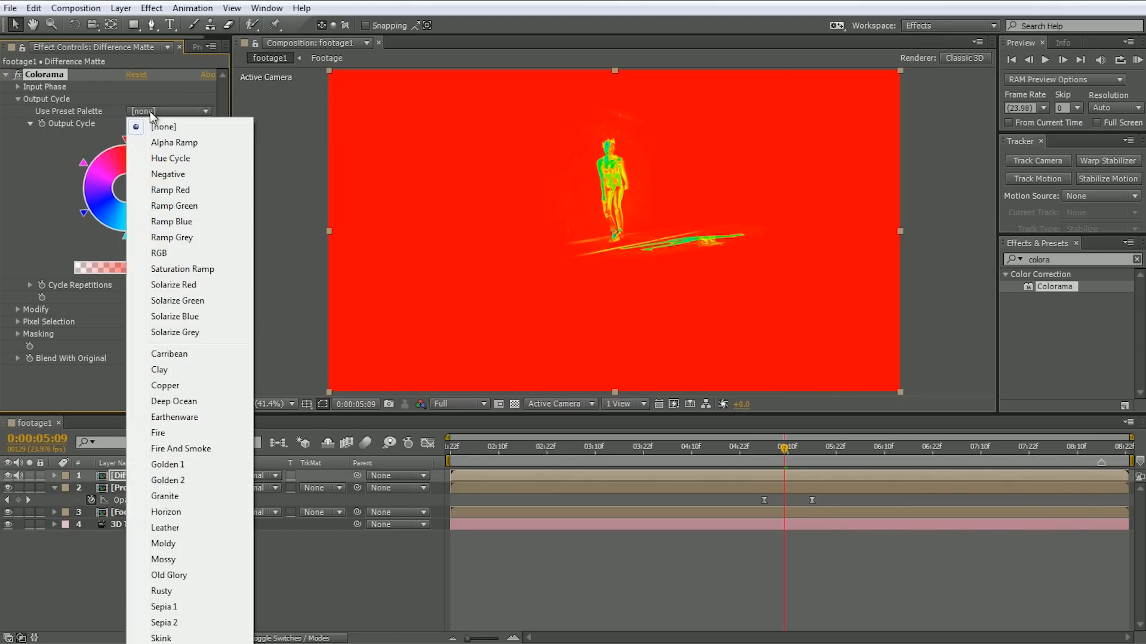
click(185, 238)
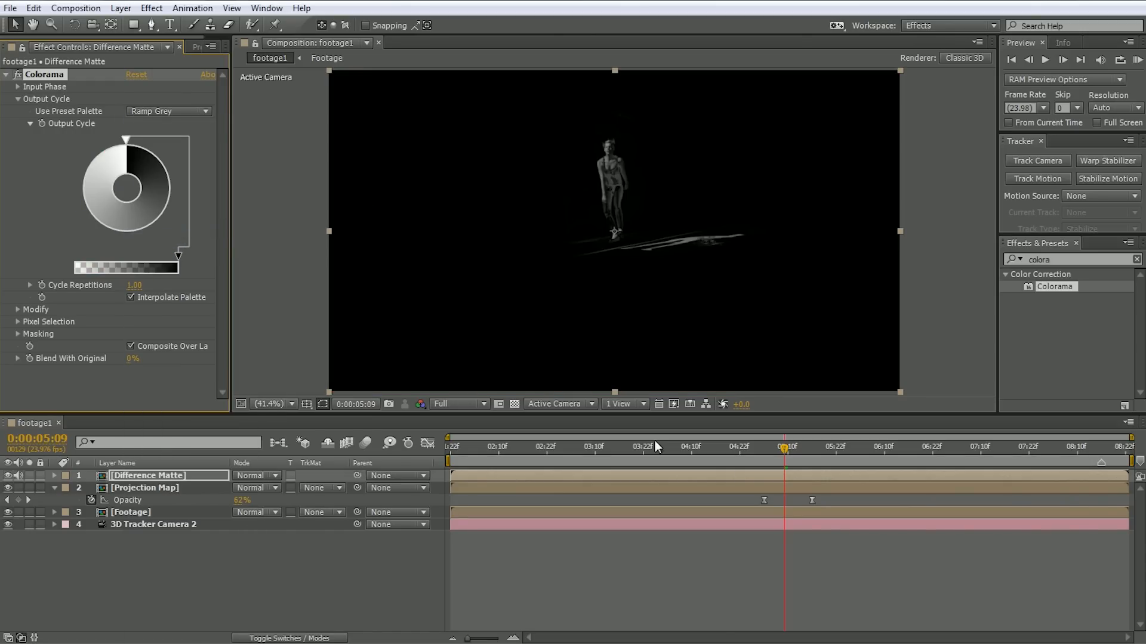
- At 0:00:05:14, add a white colour stop to Colorama's output cycle and move it close to the black start to boost the matte's contrast
mouse_move(800, 459)
mouse_down()
mouse_move(880, 453)
mouse_move(805, 453)
mouse_up()
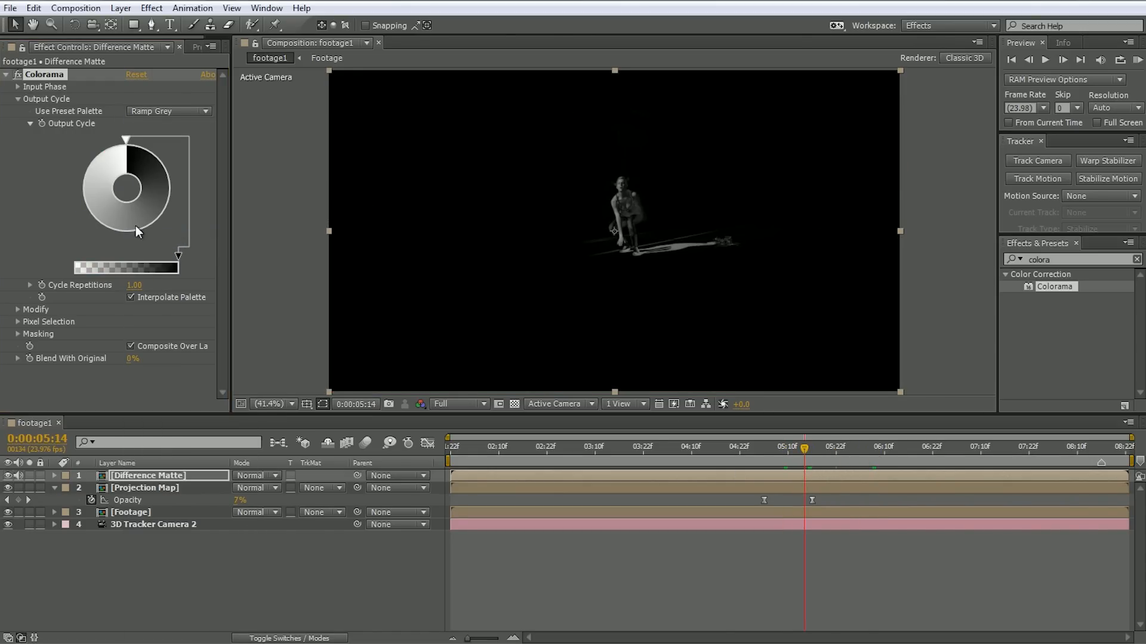
double_click(100, 160)
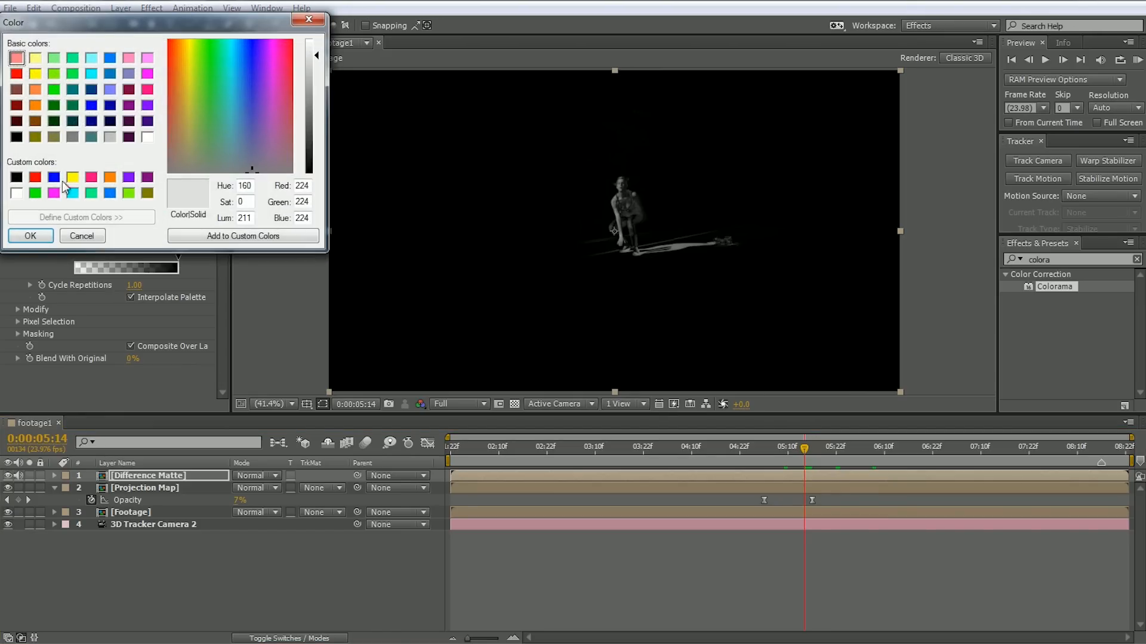
click(17, 192)
click(30, 236)
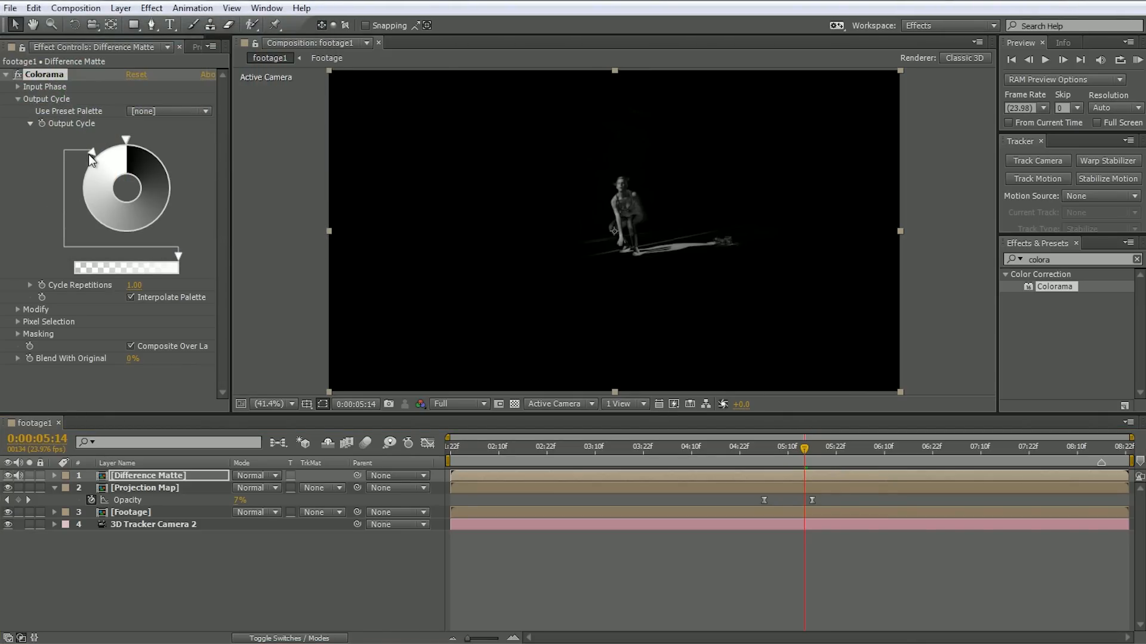
mouse_move(89, 157)
mouse_down()
mouse_move(93, 212)
mouse_move(181, 225)
mouse_move(186, 195)
mouse_move(167, 139)
mouse_up()
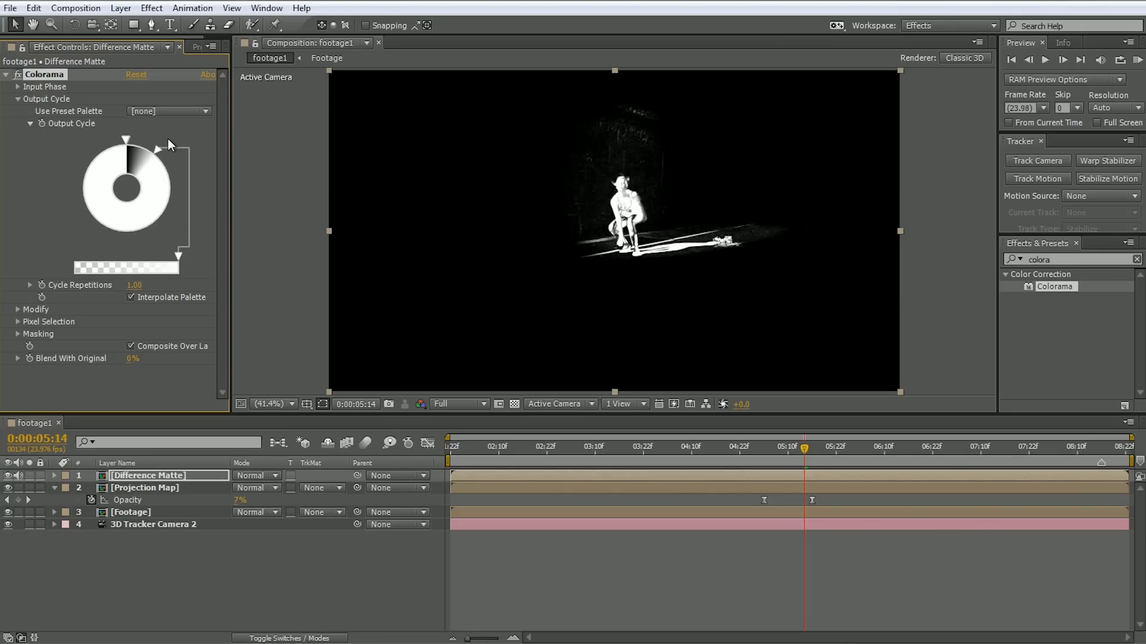
scroll(656, 173, up, 1)
scroll(644, 266, up, 2)
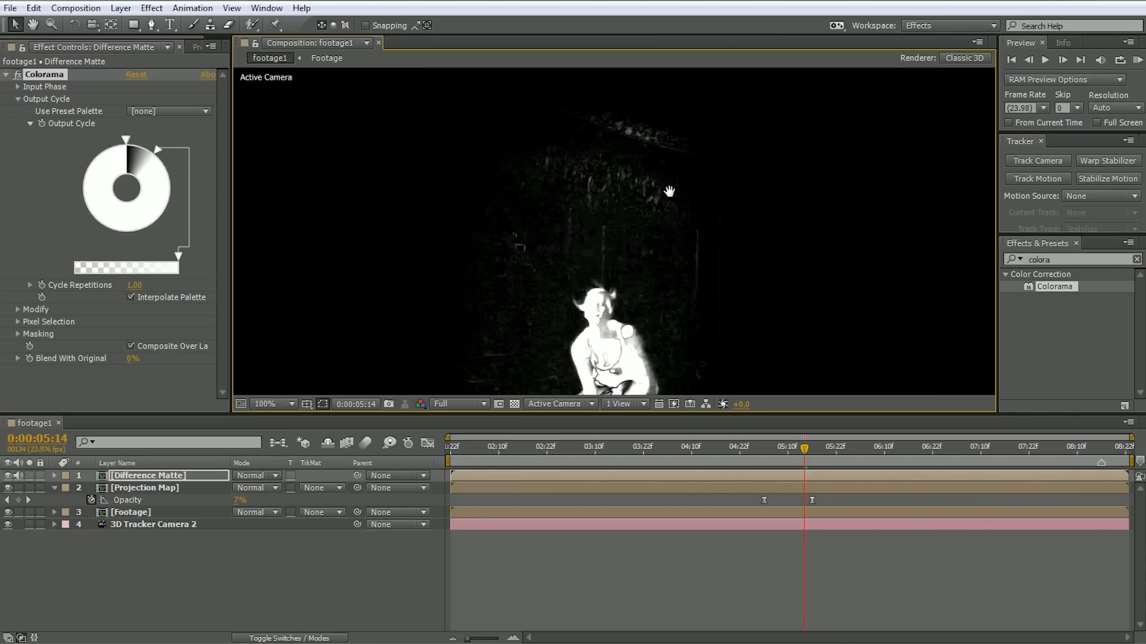
- Add a black colour stop to Colorama's output cycle beside the black start and move the white stop closer to it
double_click(137, 156)
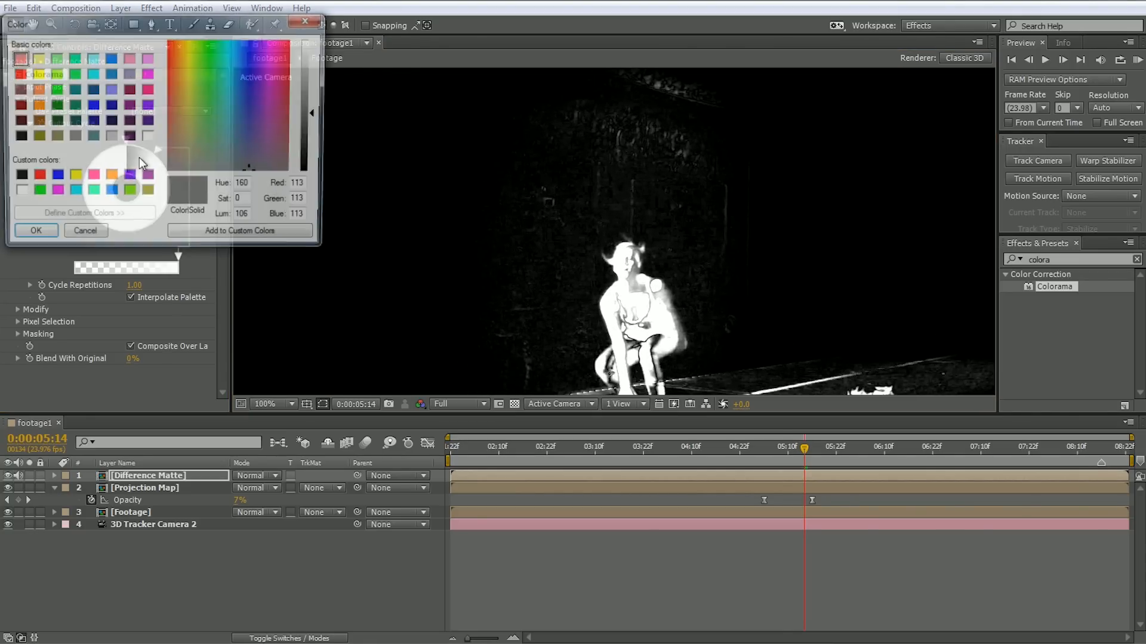
click(16, 178)
click(29, 236)
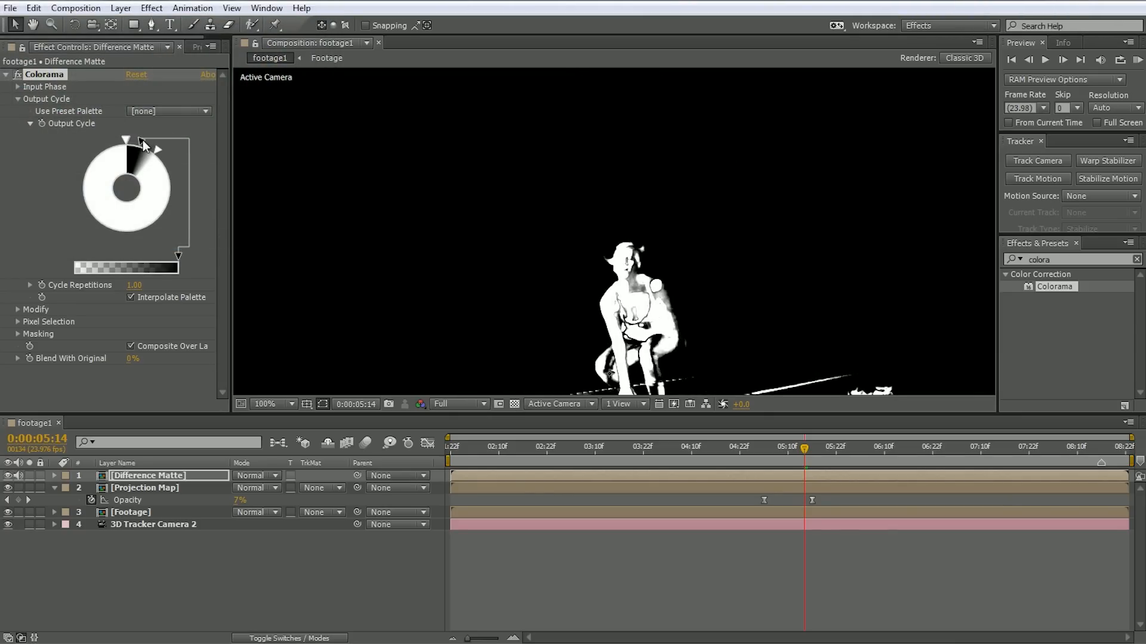
drag(159, 146, 154, 144)
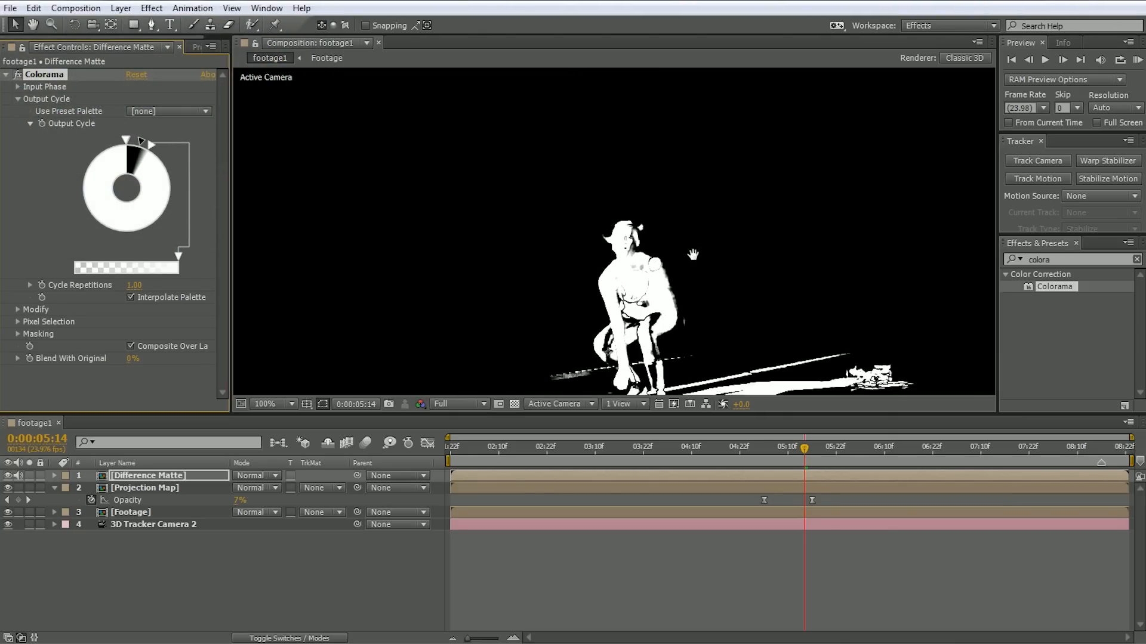
drag(716, 370, 716, 263)
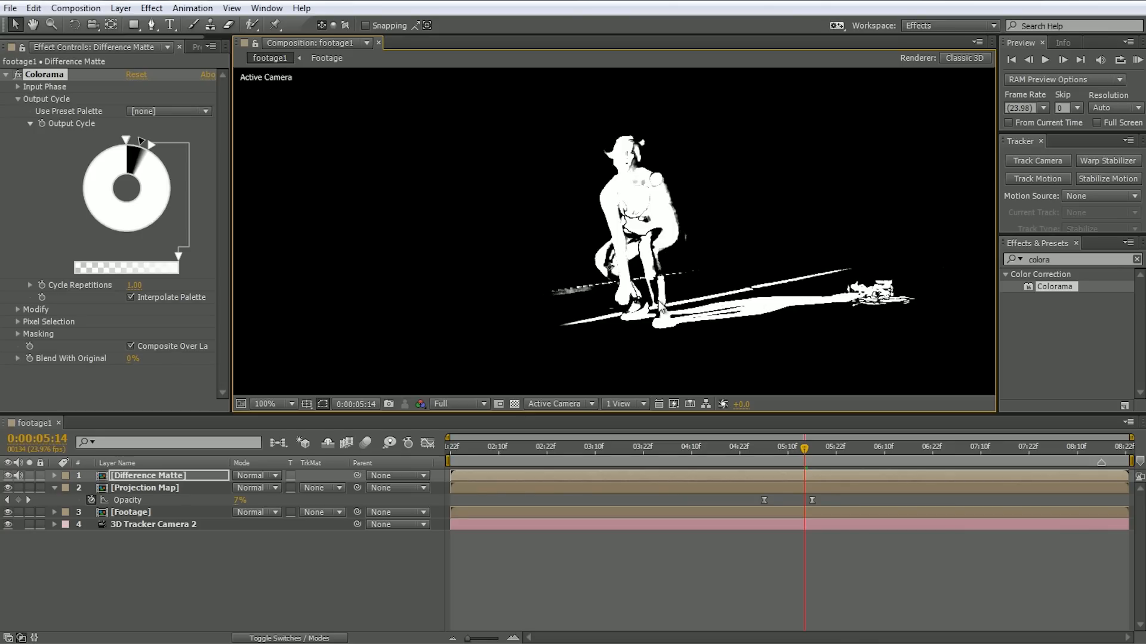
mouse_move(803, 457)
mouse_down()
mouse_move(767, 456)
mouse_move(800, 457)
mouse_up()
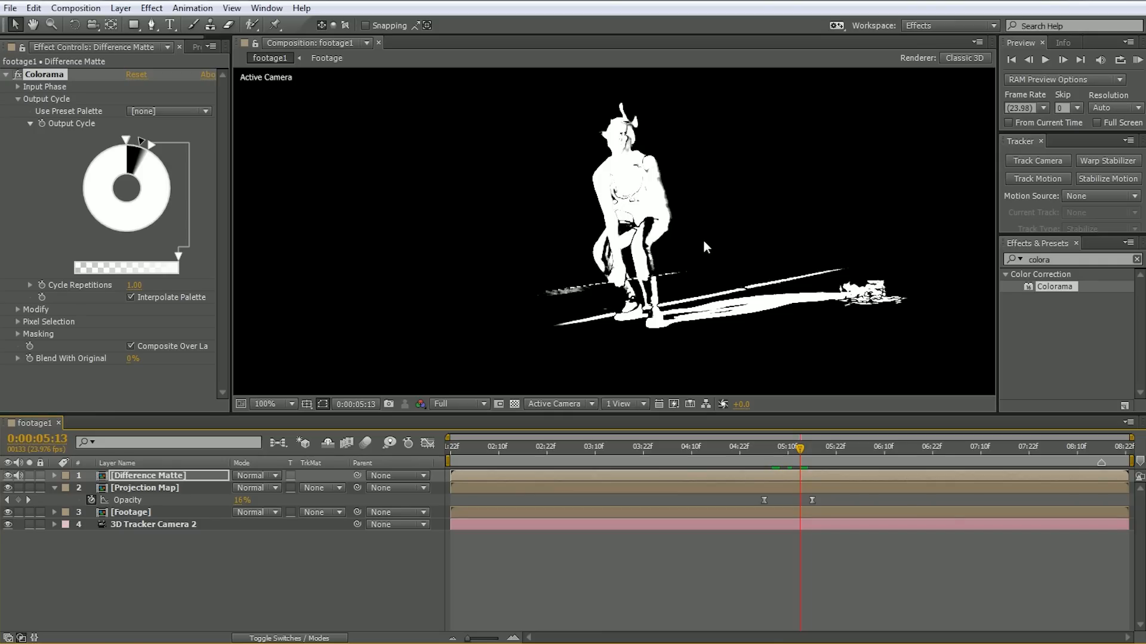
- Apply the Fast Blur effect to the Difference Matte layer after Colorama and set its blurriness to 5
key(ctrl+5)
text(fast)
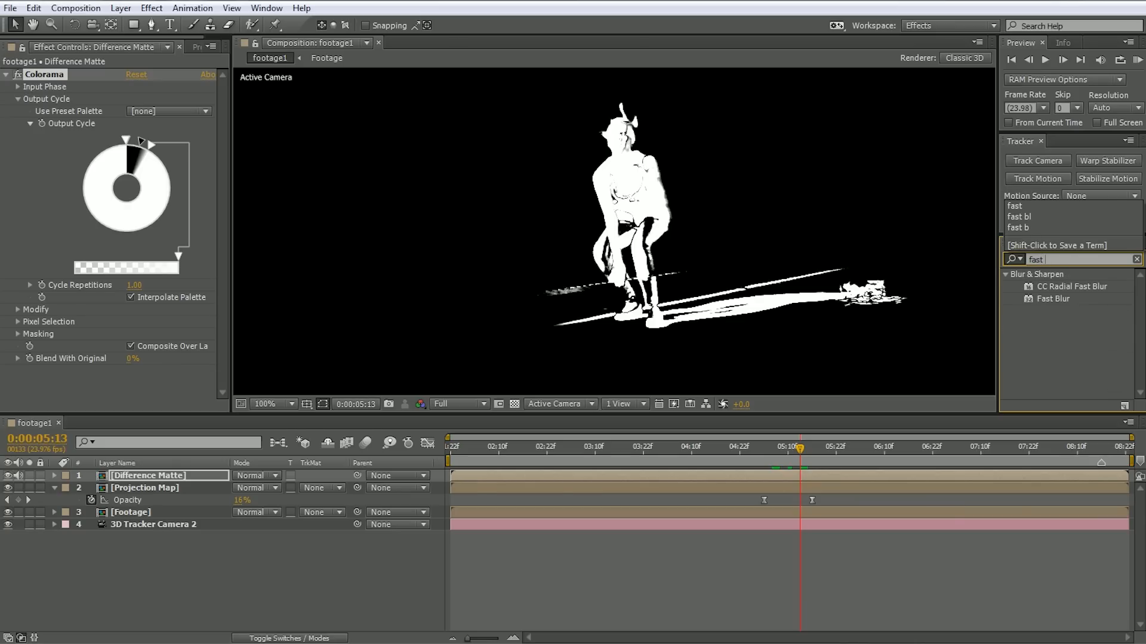
drag(1053, 299, 76, 388)
click(133, 381)
text(5)
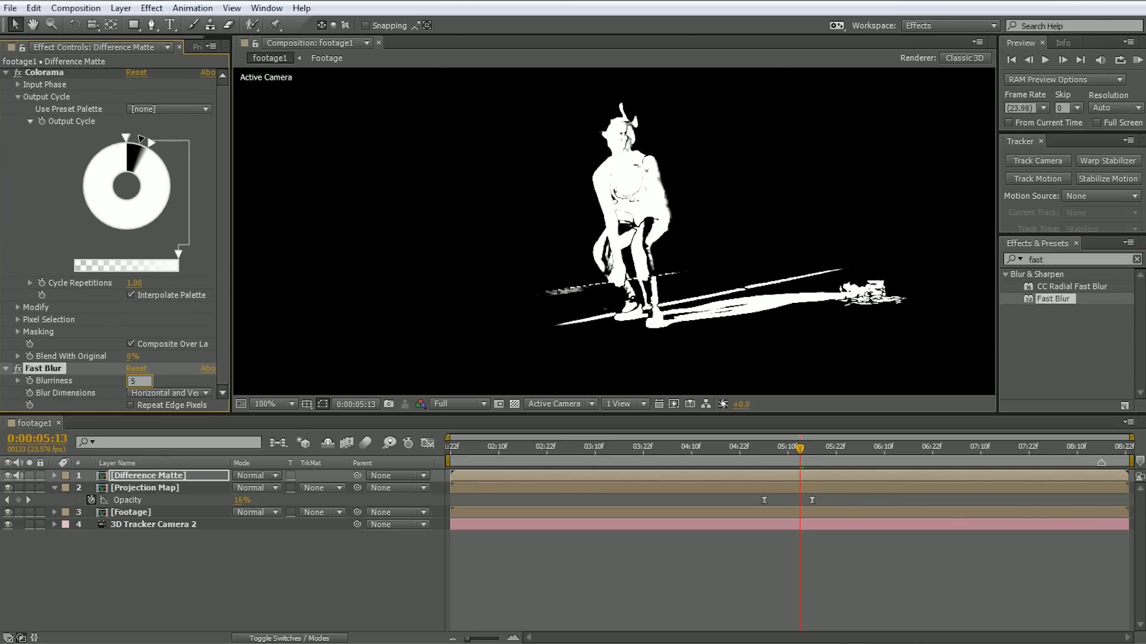
key(Return)
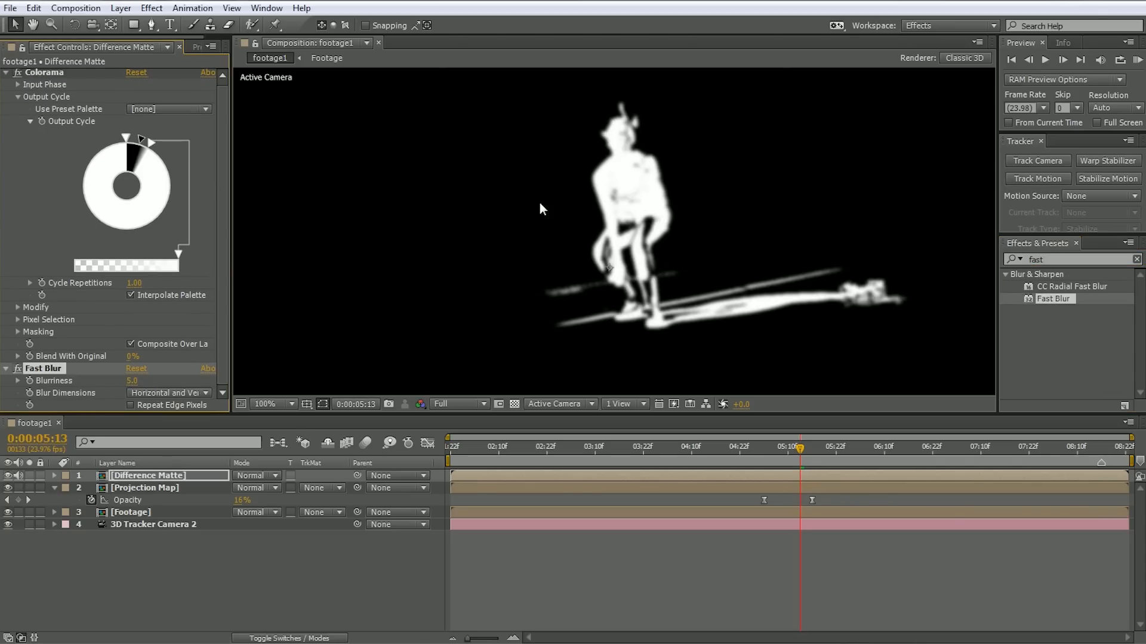
- Apply Levels to the Difference Matte layer after Fast Blur, lower Input White to 40, and check the matte across the landing frames
click(1083, 259)
text(level)
drag(1048, 360, 80, 388)
drag(205, 319, 69, 317)
drag(782, 446, 823, 452)
key(comma)
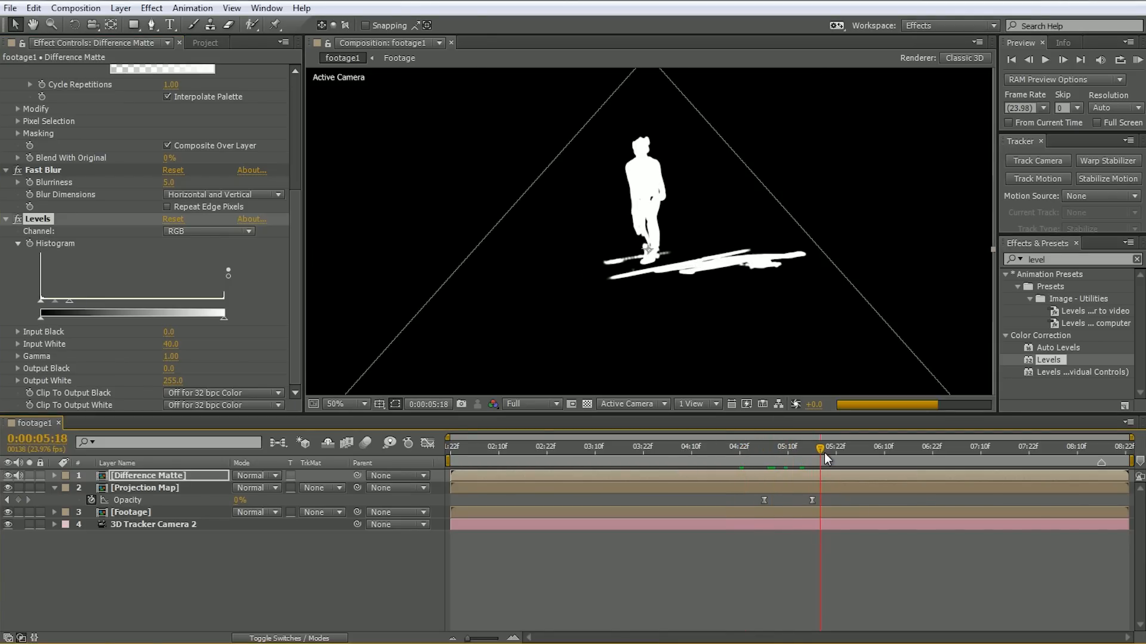
click(783, 446)
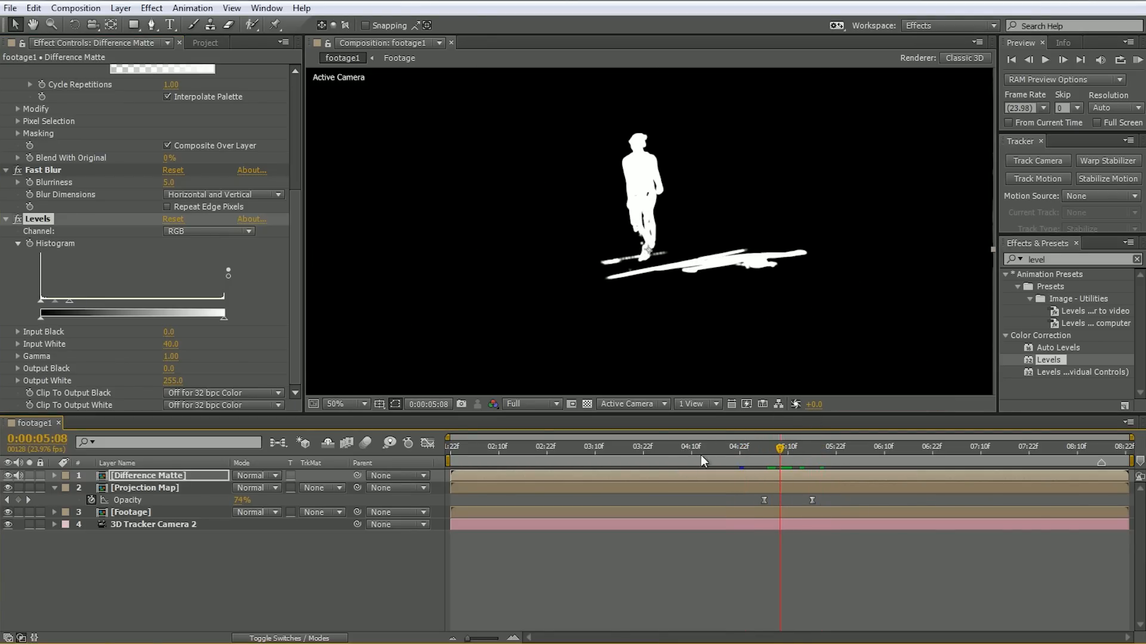
- Duplicate the Footage layer, place the copy directly beneath Difference Matte, and rename it "Girl Footage again?"
click(128, 512)
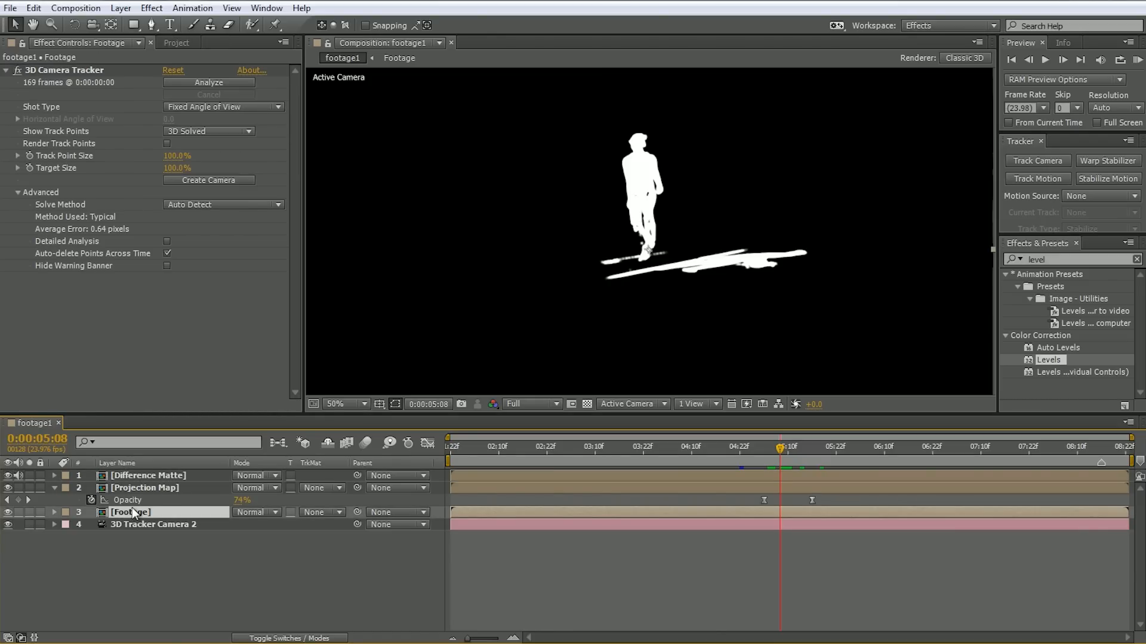
key(ctrl+d)
drag(132, 508, 141, 486)
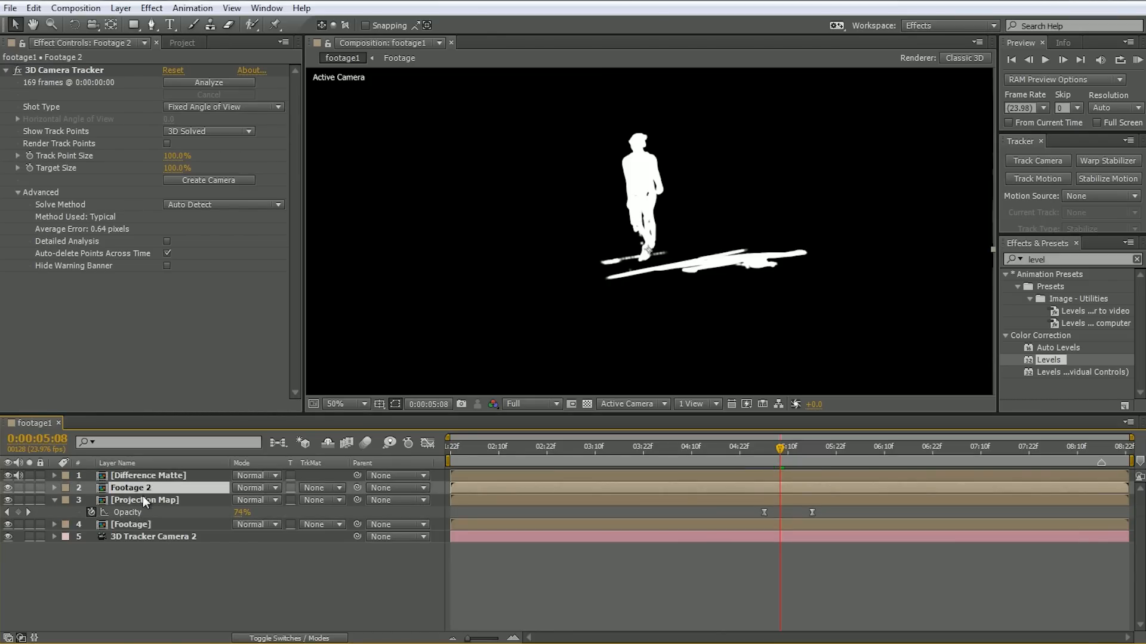
key(Return)
text(Girl Footage again?)
key(Return)
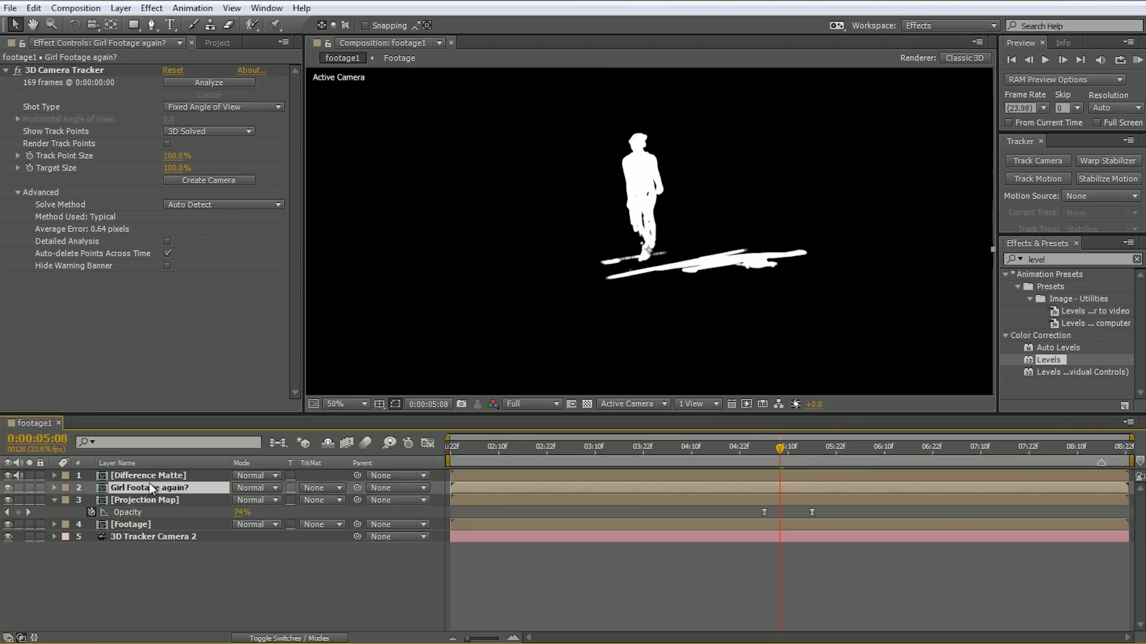
- Set the track matte of "Girl Footage again?" to Luma Matte from Difference Matte and solo the layer to check the cutout
click(310, 488)
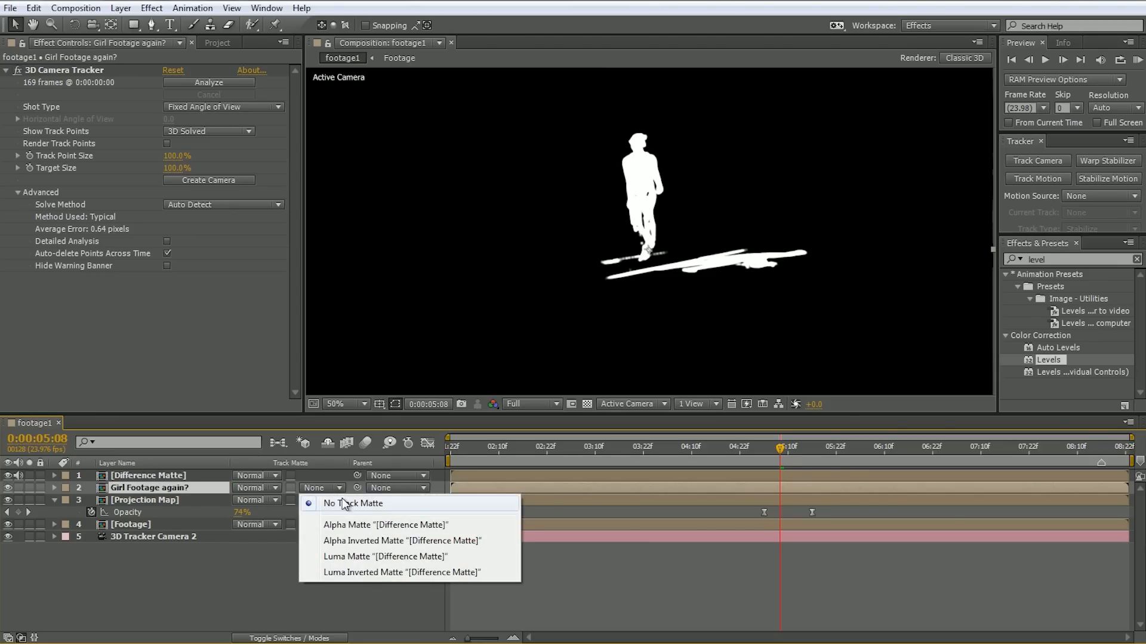
click(374, 556)
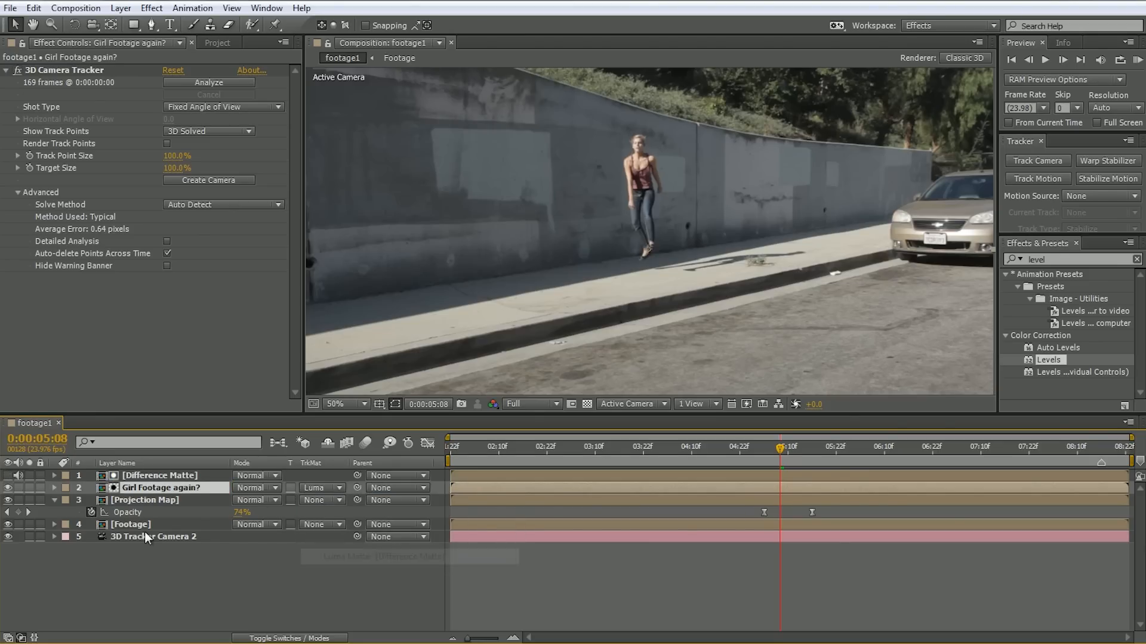
click(30, 488)
drag(771, 447, 796, 452)
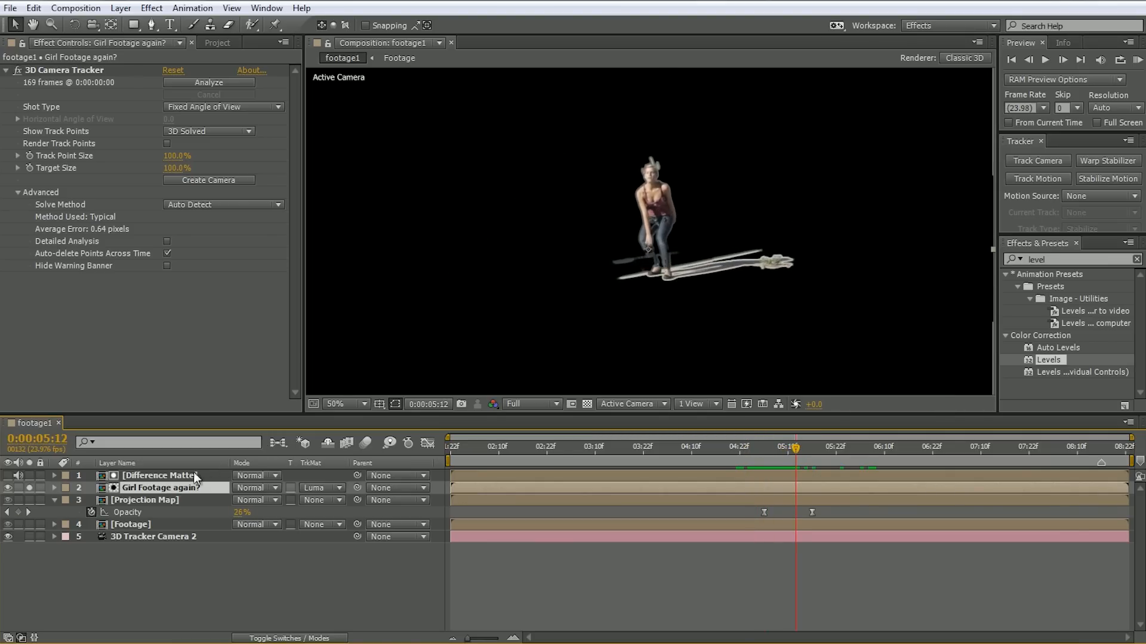
- Pre-compose Difference Matte and "Girl Footage again?" into a new composition named Girl, shown together with the other layers
shift+click(167, 475)
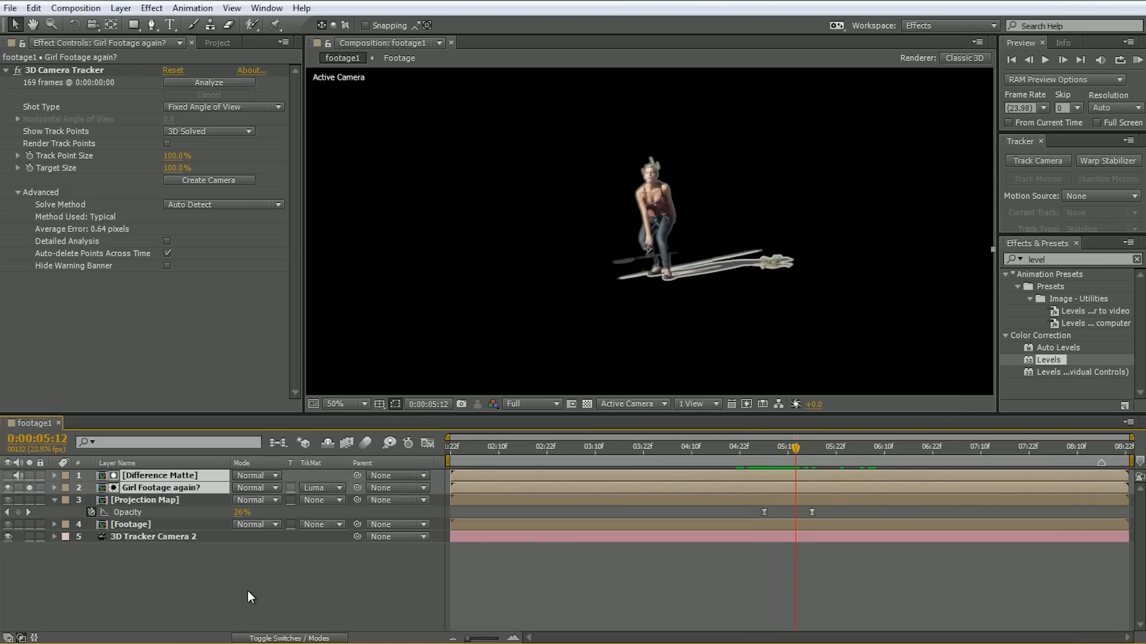
key(ctrl+shift+c)
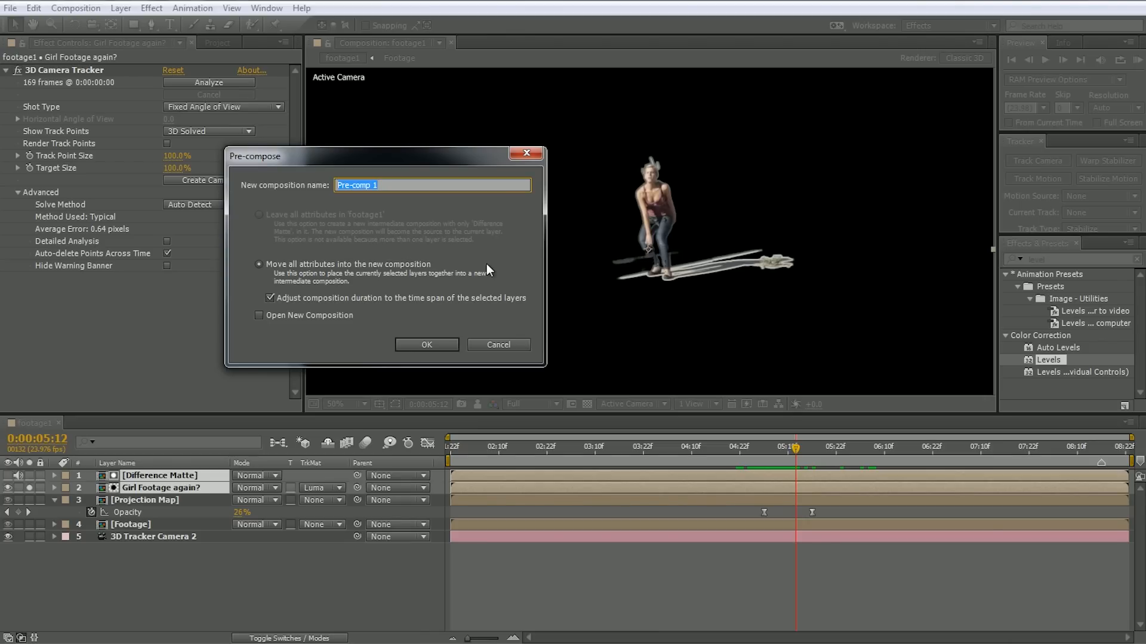
text(Girl)
key(Return)
click(29, 476)
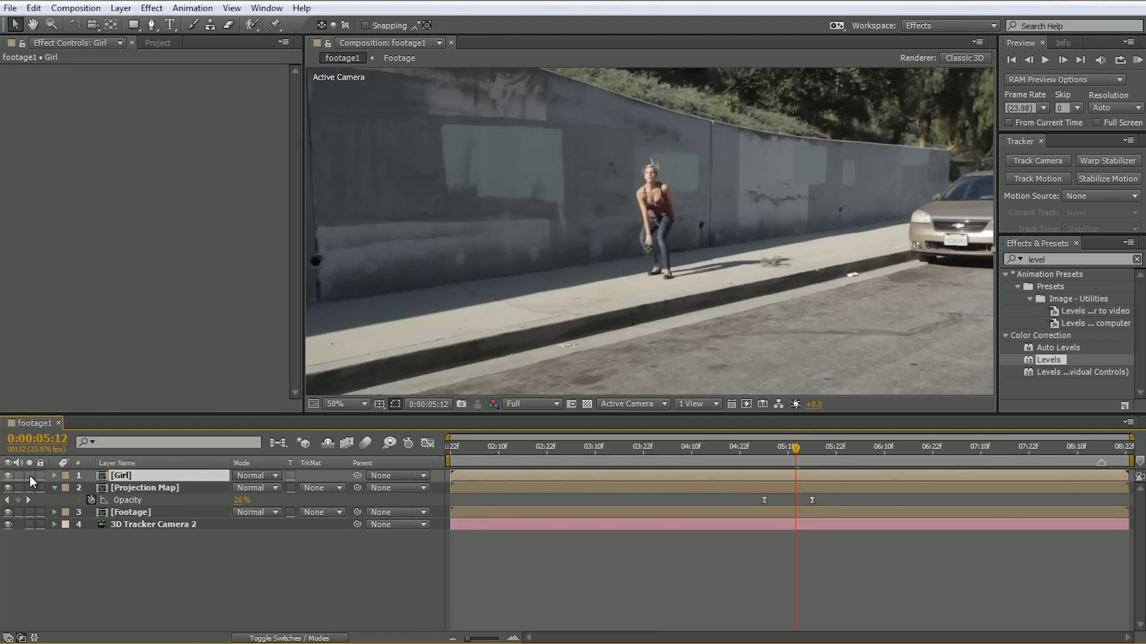
drag(661, 241, 579, 216)
key(ctrl+z)
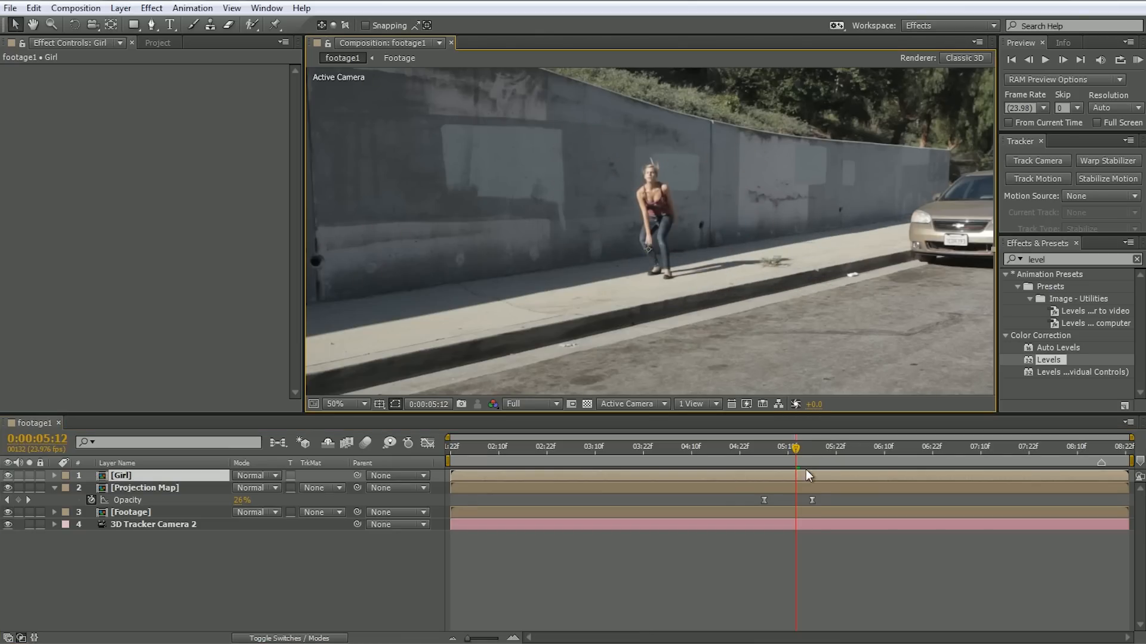
- Shift the Projection Map layer's two opacity keyframes so the fade-out starts at 0:00:05:11 and ends a few frames after it
mouse_move(822, 502)
mouse_down()
mouse_move(762, 503)
mouse_move(817, 502)
mouse_up()
click(811, 500)
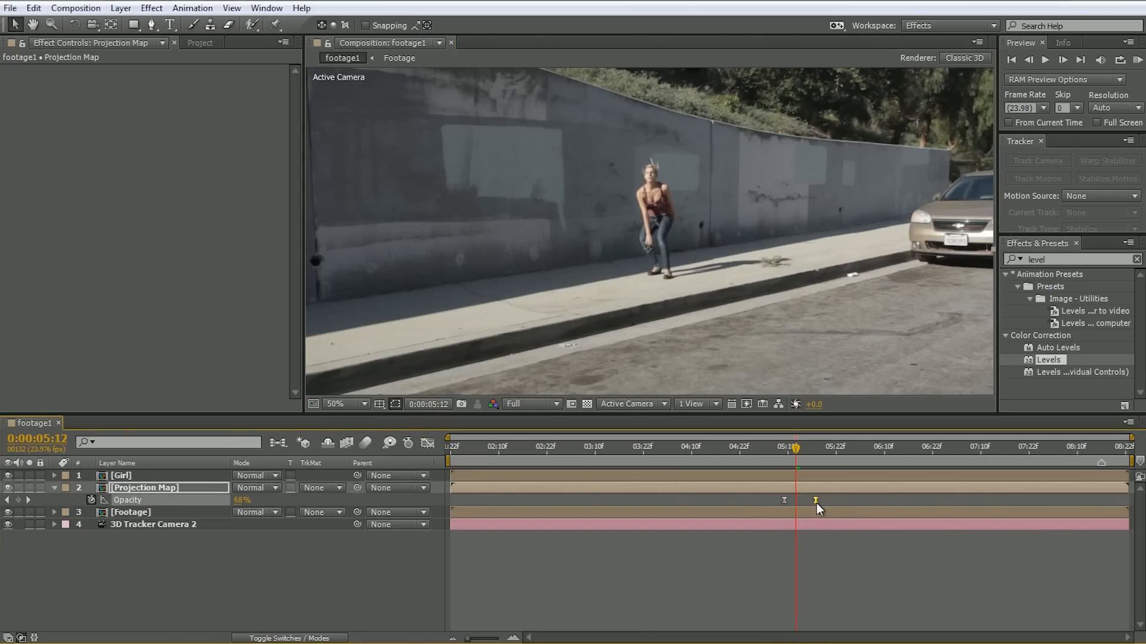
drag(796, 448, 792, 452)
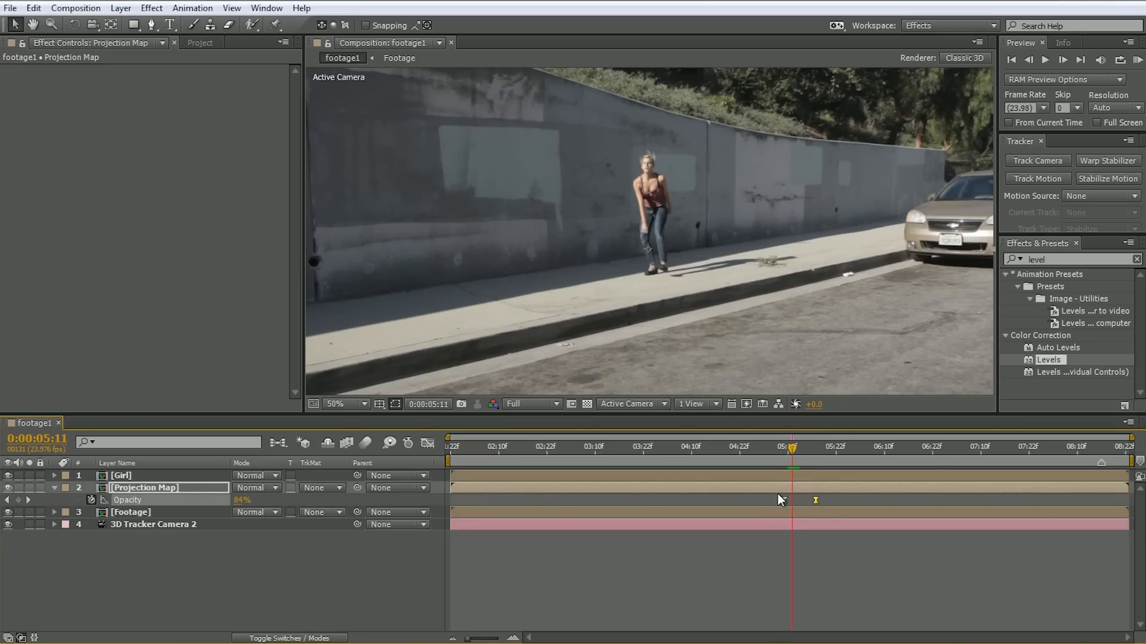
- Set a Position keyframe on the Girl layer at the landing, 0:00:05:12
click(753, 476)
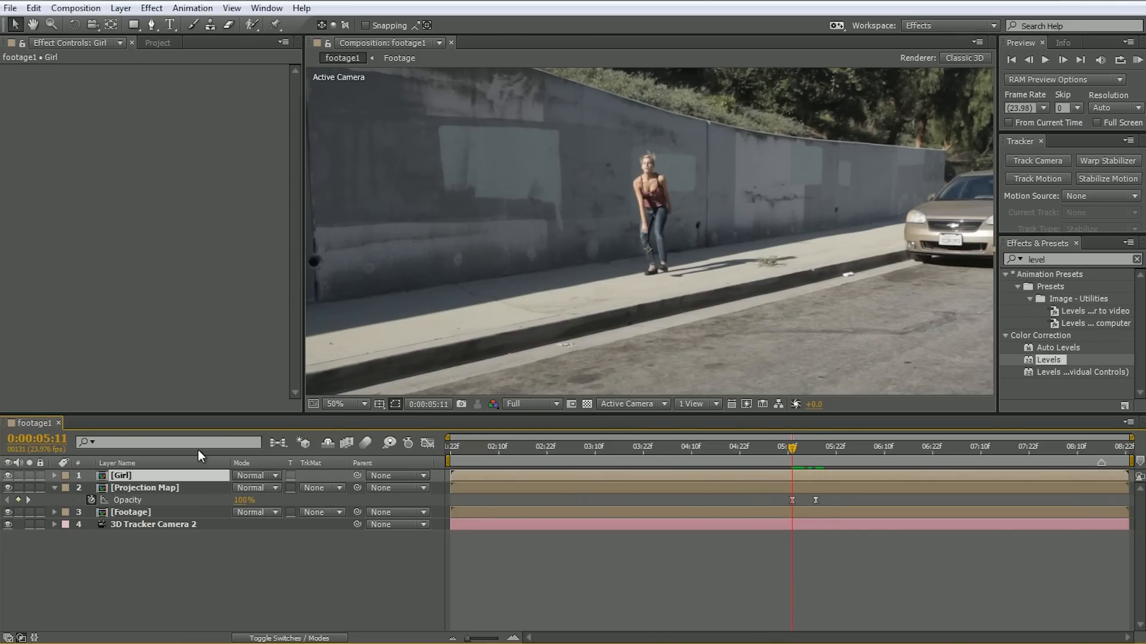
key(p)
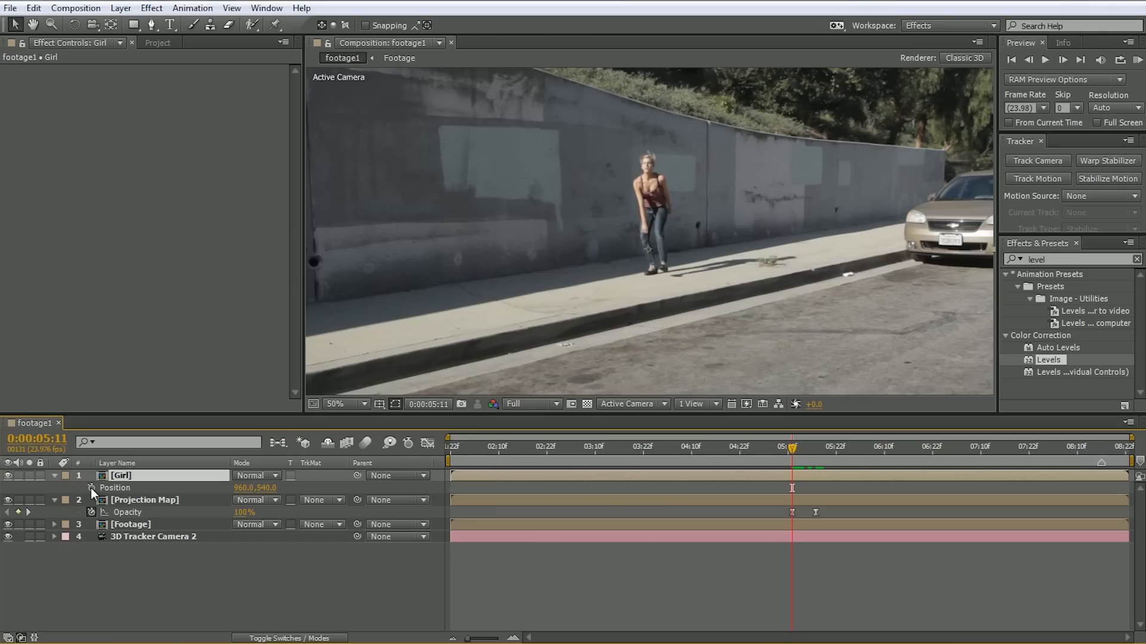
click(796, 449)
key(alt+shift+p)
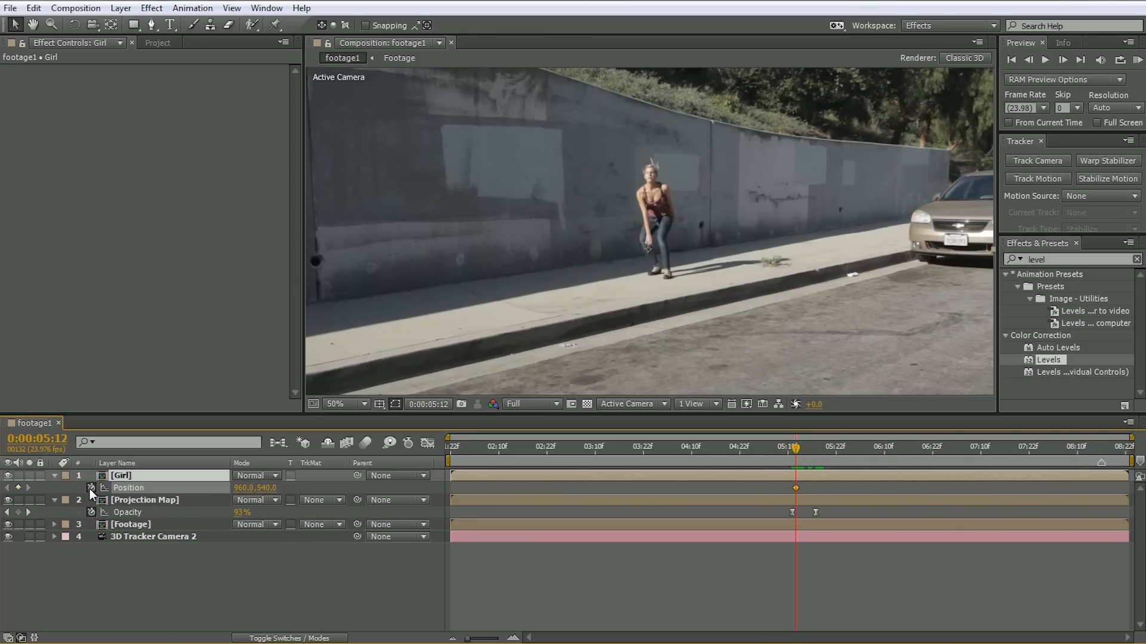
- At 0:00:05:06, raise the Girl layer straight up out of frame to position 960, -136, and ease the landing keyframe
drag(796, 453, 772, 454)
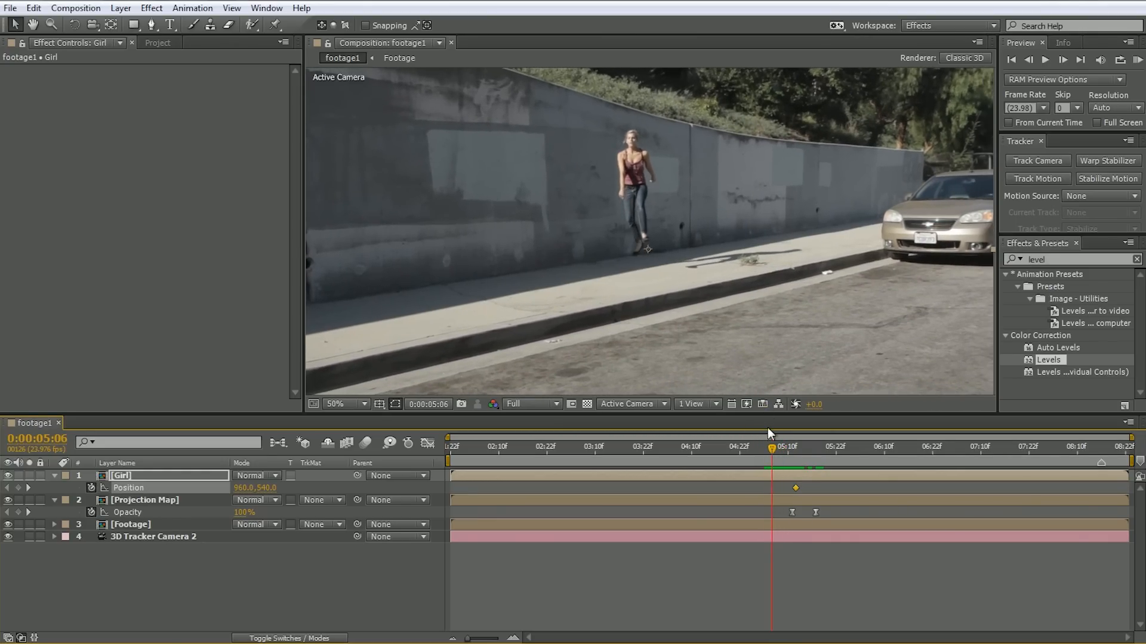
scroll(696, 232, down, 2)
drag(645, 243, 646, 127)
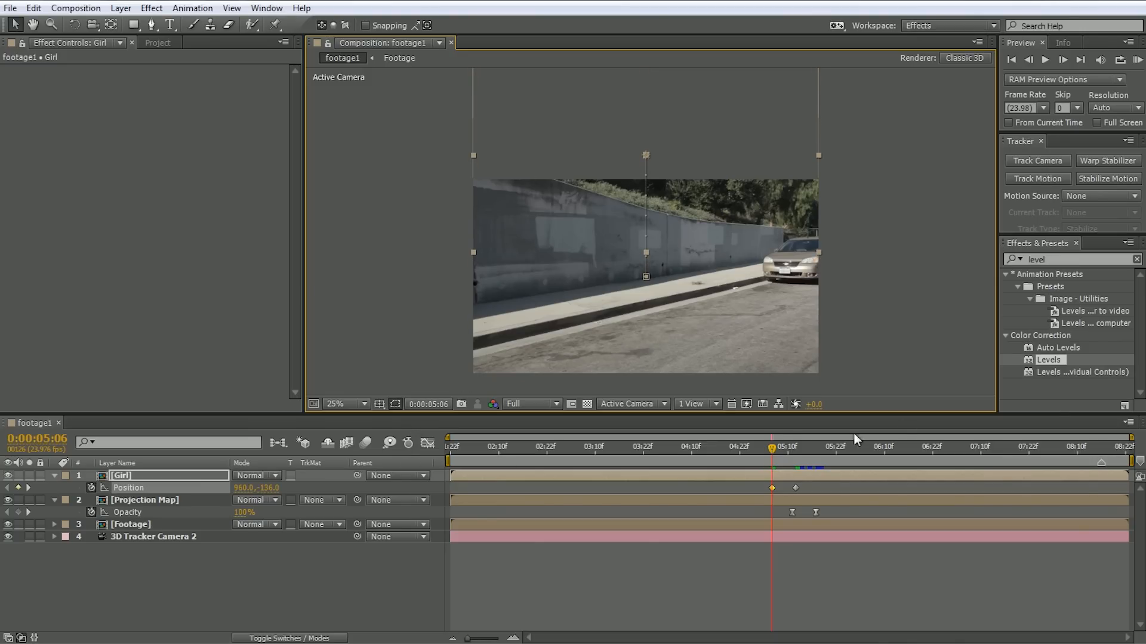
drag(771, 452, 776, 451)
click(795, 489)
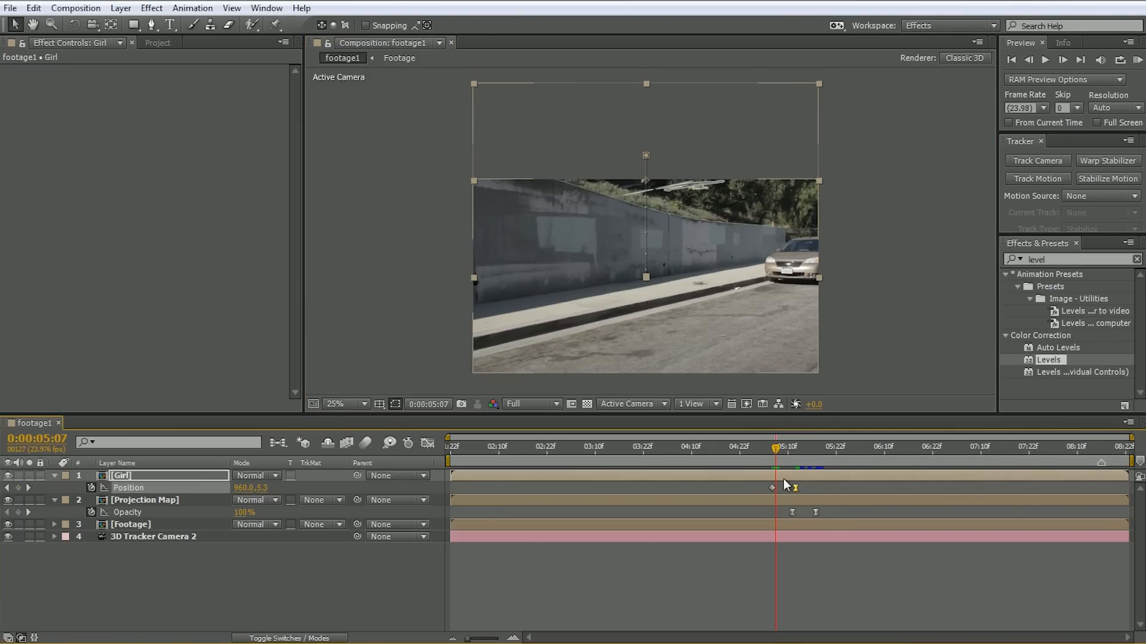
mouse_move(777, 446)
mouse_down()
mouse_move(814, 460)
mouse_move(766, 460)
mouse_move(786, 460)
mouse_up()
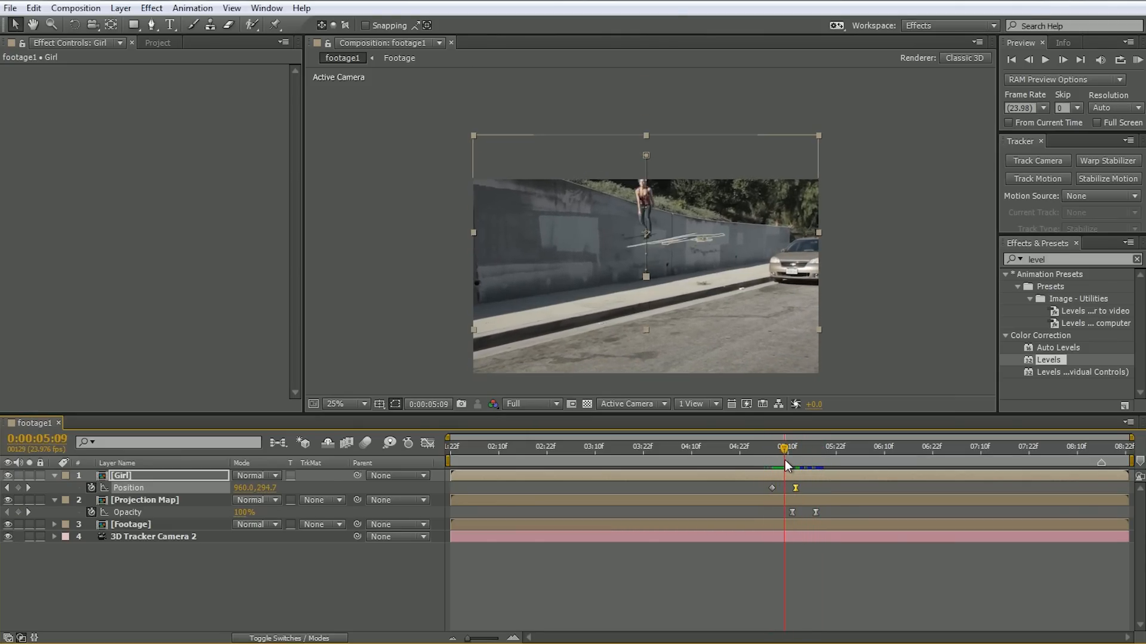
- At 0:00:05:10, draw a closed curved mask on the Girl layer around the woman's shadow below her feet
key(period)
drag(718, 326, 701, 293)
key(g)
click(584, 269)
click(679, 278)
click(774, 266)
click(791, 245)
click(707, 238)
click(638, 258)
click(604, 262)
click(584, 269)
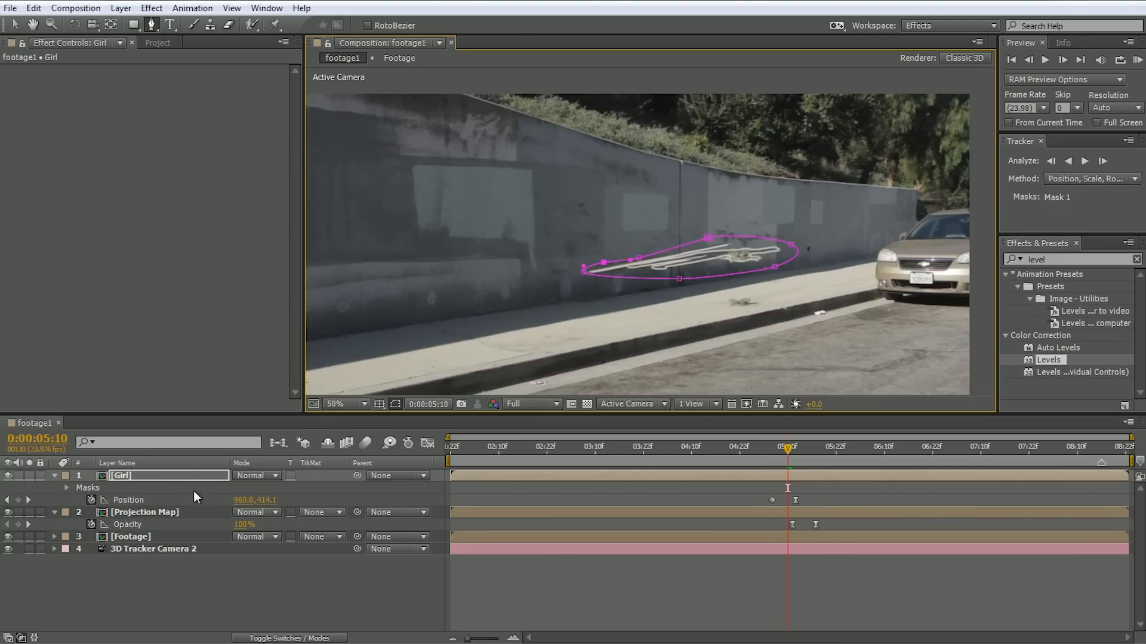
- Set the Girl layer's Mask 1 mode to Subtract and its feather to 15 pixels
key(u)
key(m)
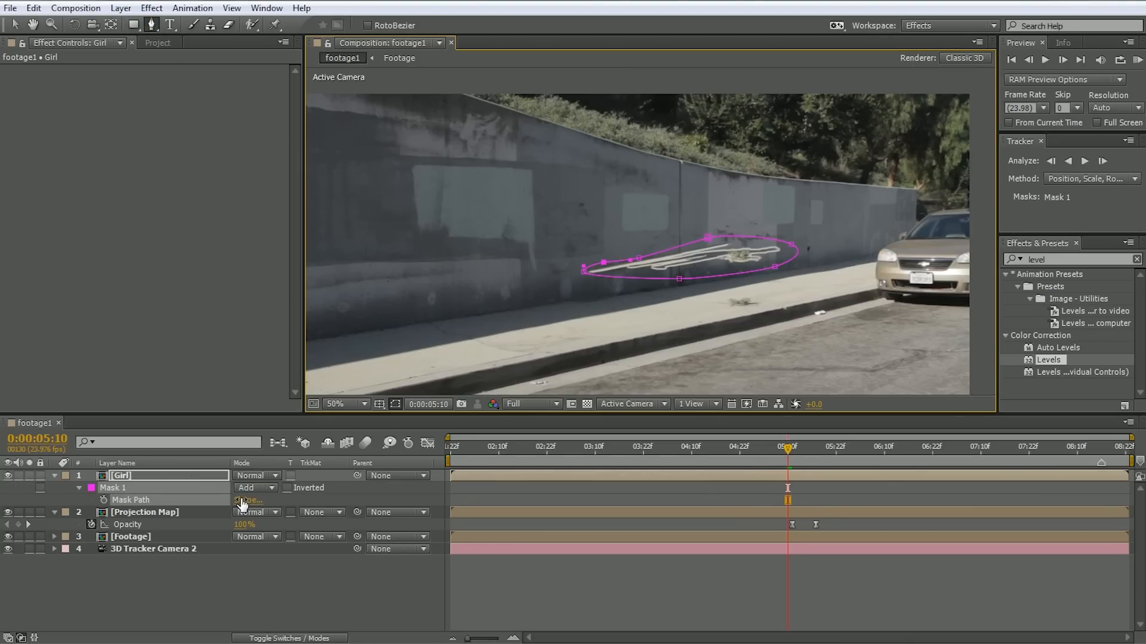
key(m)
key(m)
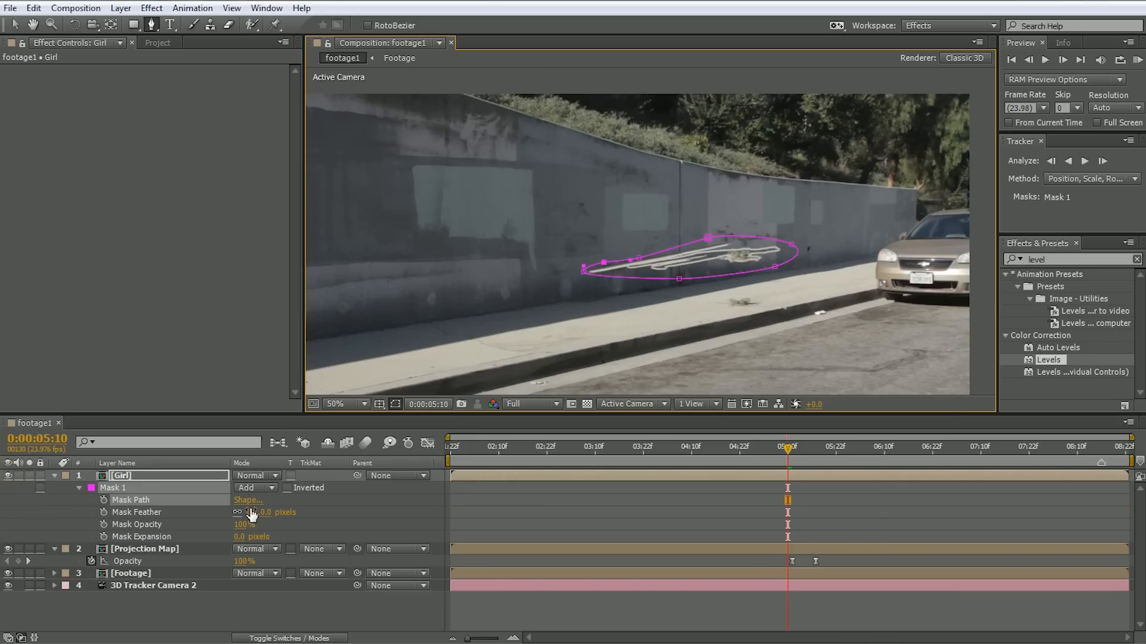
click(245, 489)
click(265, 533)
click(264, 512)
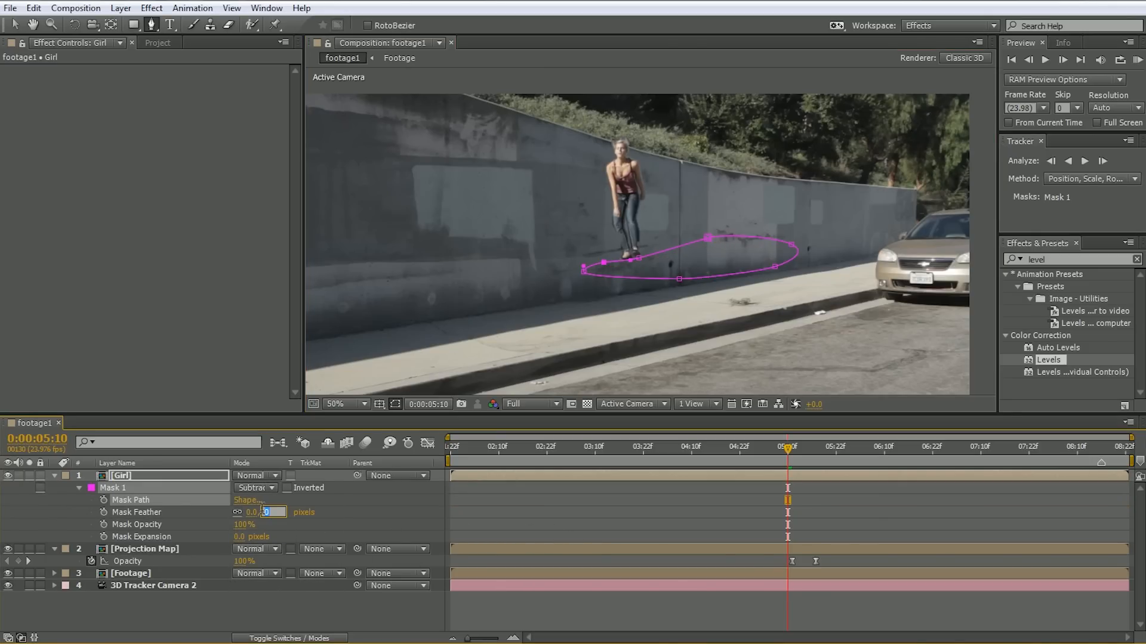
text(15)
key(Return)
click(835, 509)
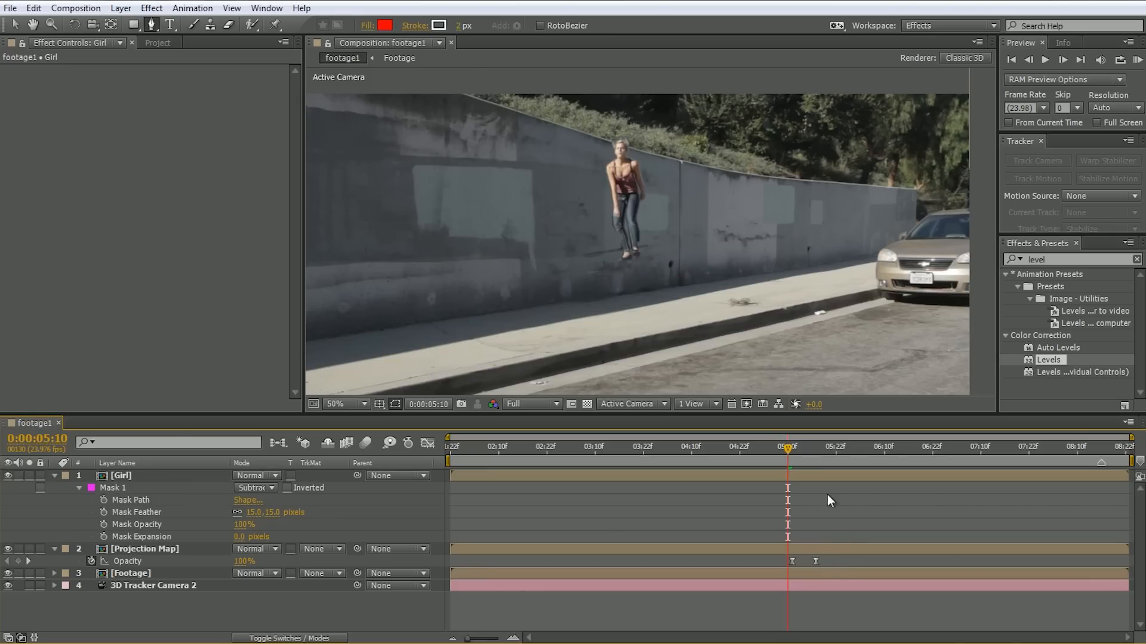
- Switch the Girl layer's Mask 1 mode to None and keyframe its Mask Path to follow the shadow, starting at 0:00:05:08
click(104, 500)
click(262, 488)
click(278, 503)
mouse_move(795, 450)
mouse_down()
mouse_move(814, 446)
mouse_move(780, 447)
mouse_up()
key(v)
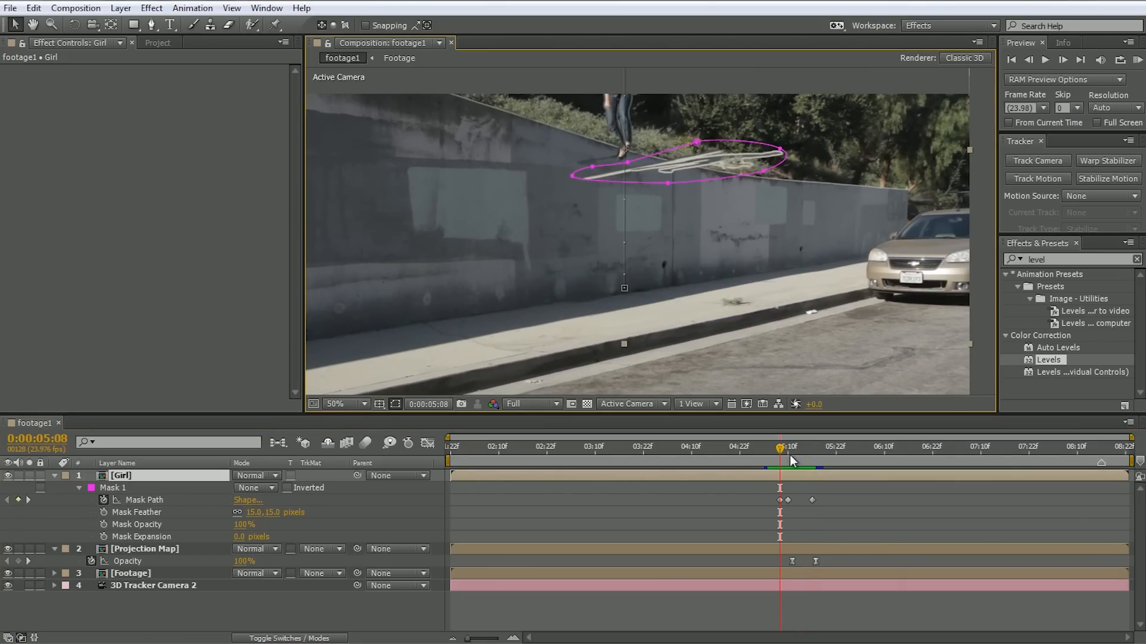
click(796, 447)
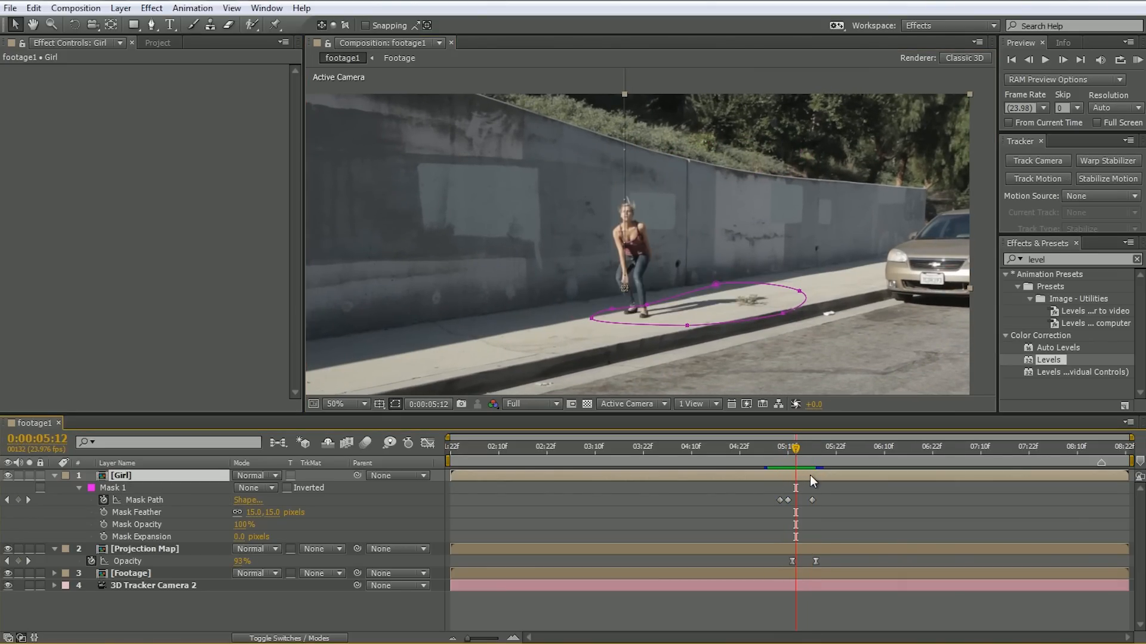
- Keyframe the Girl layer's Mask 1 opacity from 100% at 0:00:05:11 to 0% at 0:00:05:12
key(u)
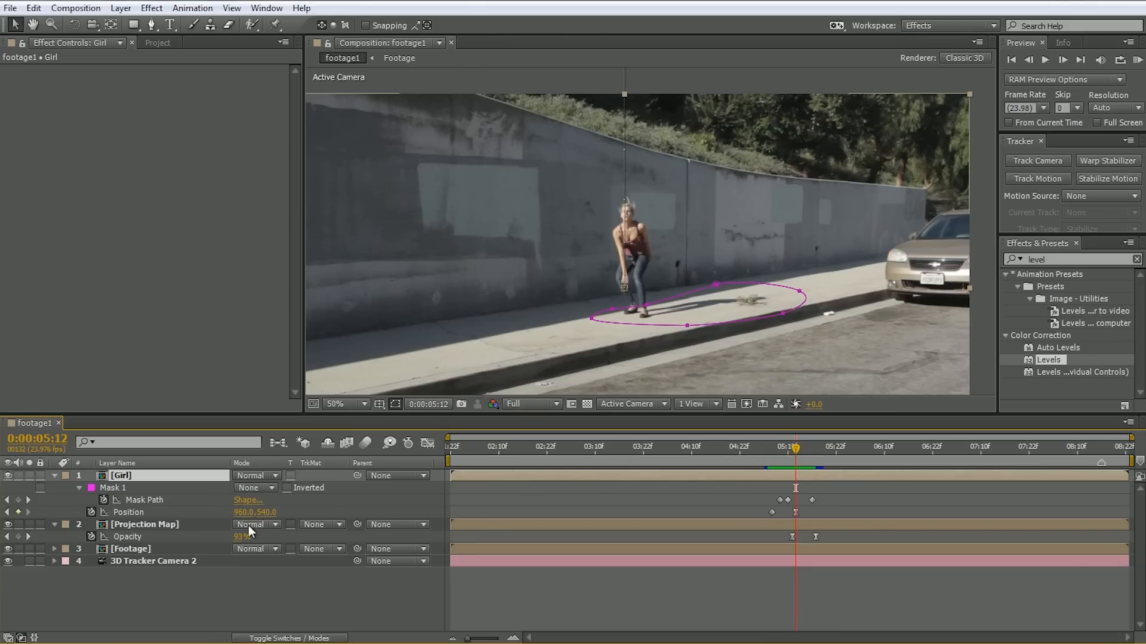
click(79, 488)
click(79, 488)
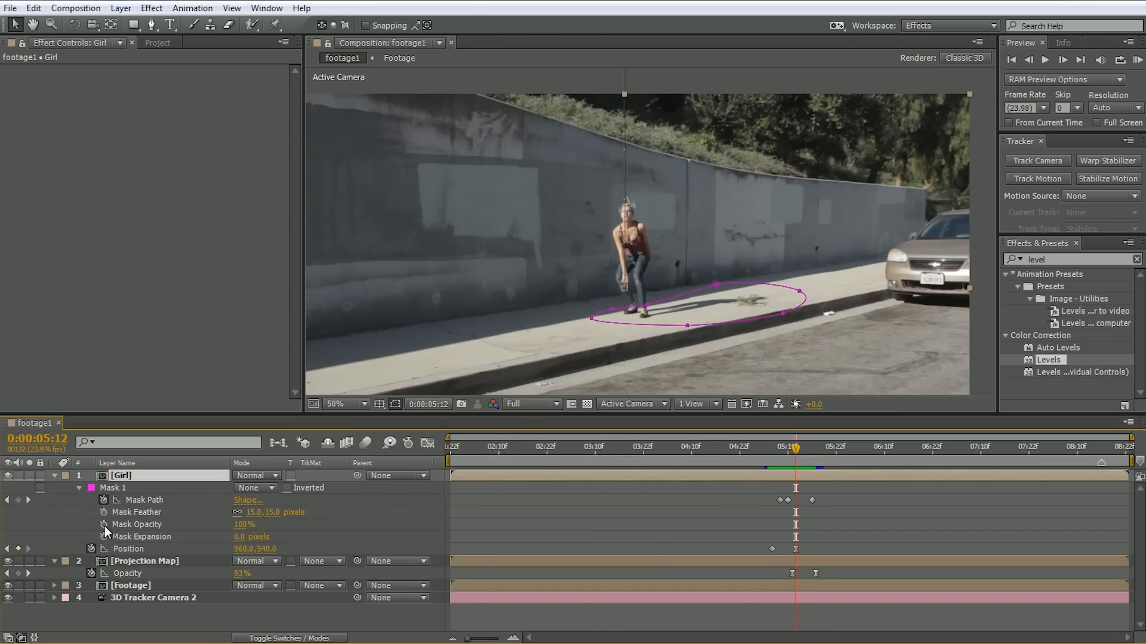
click(105, 525)
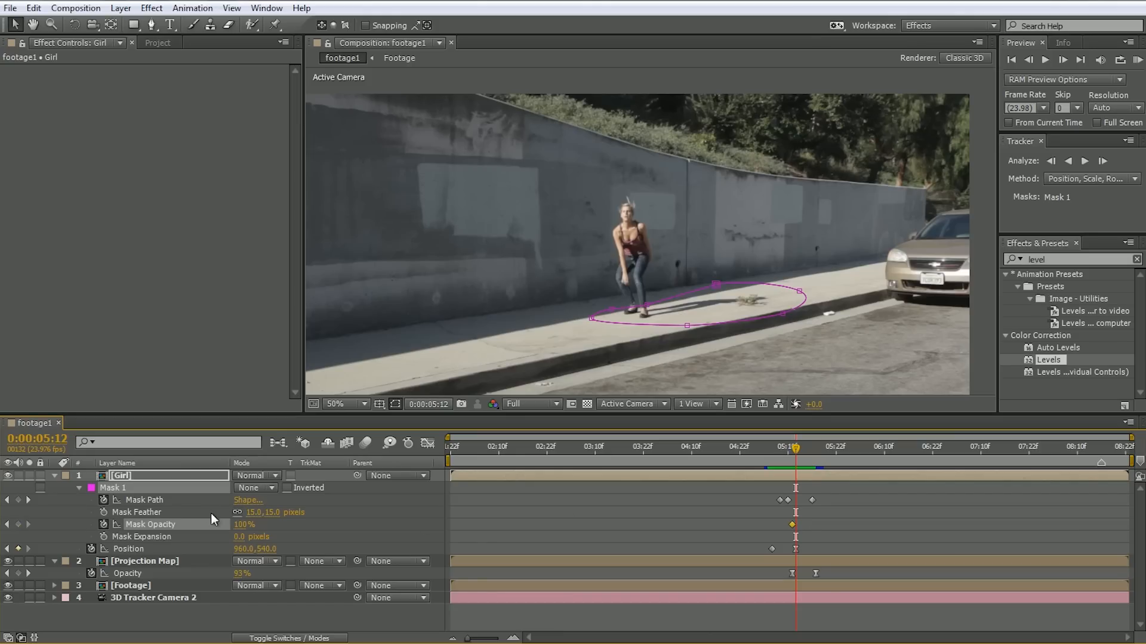
click(243, 524)
text(0)
key(Return)
- Return the Girl layer's Mask 1 to Subtract mode and check frames 0:00:05:11 and 0:00:05:12
drag(800, 453, 792, 454)
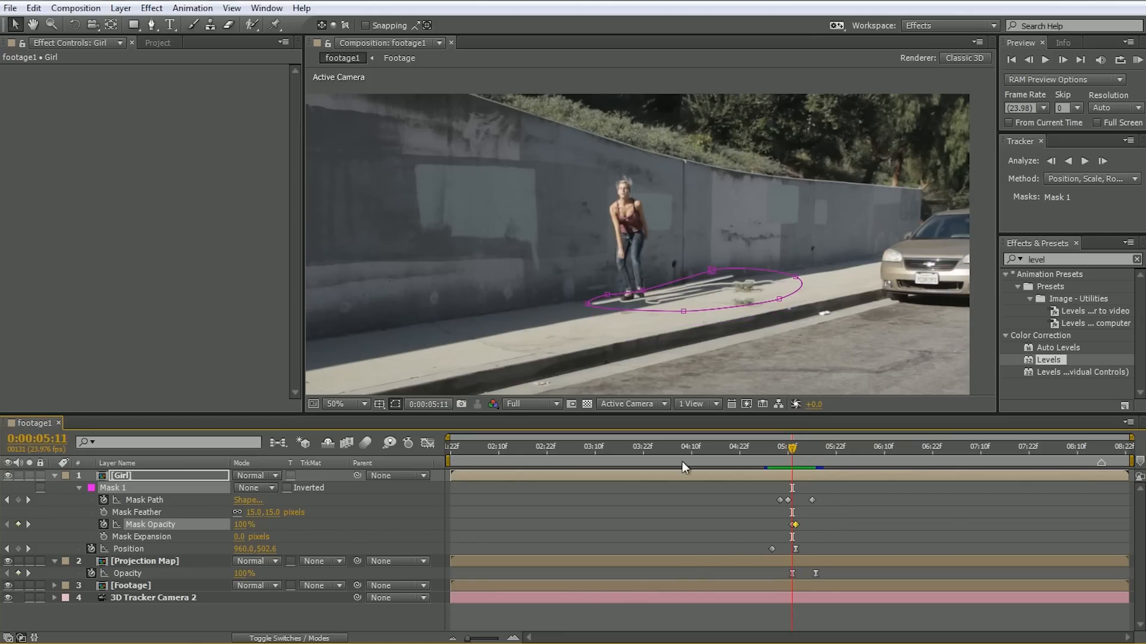
click(251, 488)
click(269, 535)
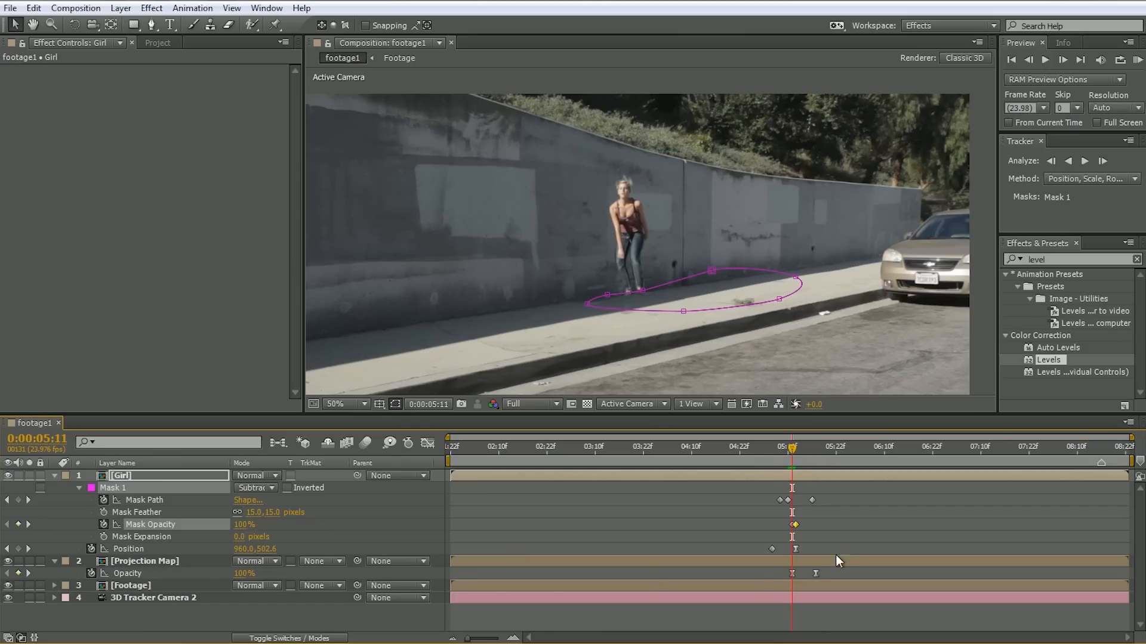
mouse_move(792, 449)
mouse_down()
mouse_move(777, 454)
mouse_move(796, 453)
mouse_up()
- Draw a rectangular Add mask enclosing the whole Girl layer and move it above Mask 1
key(ctrl+Down)
key(ctrl+Down)
key(q)
key(comma)
click(592, 476)
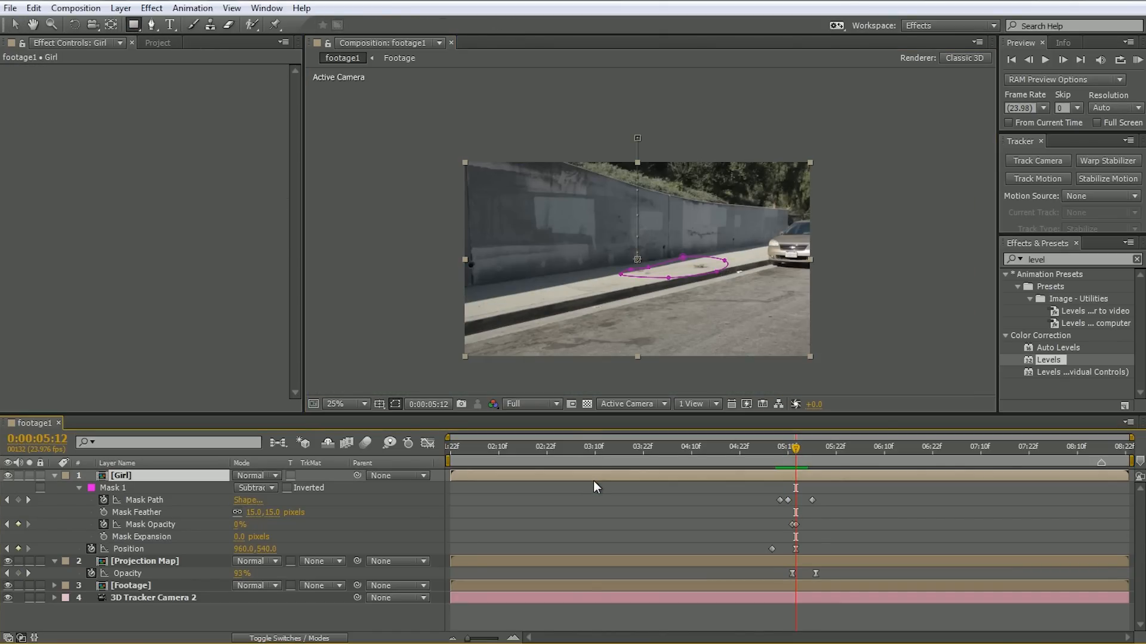
drag(403, 128, 843, 377)
drag(106, 560, 121, 500)
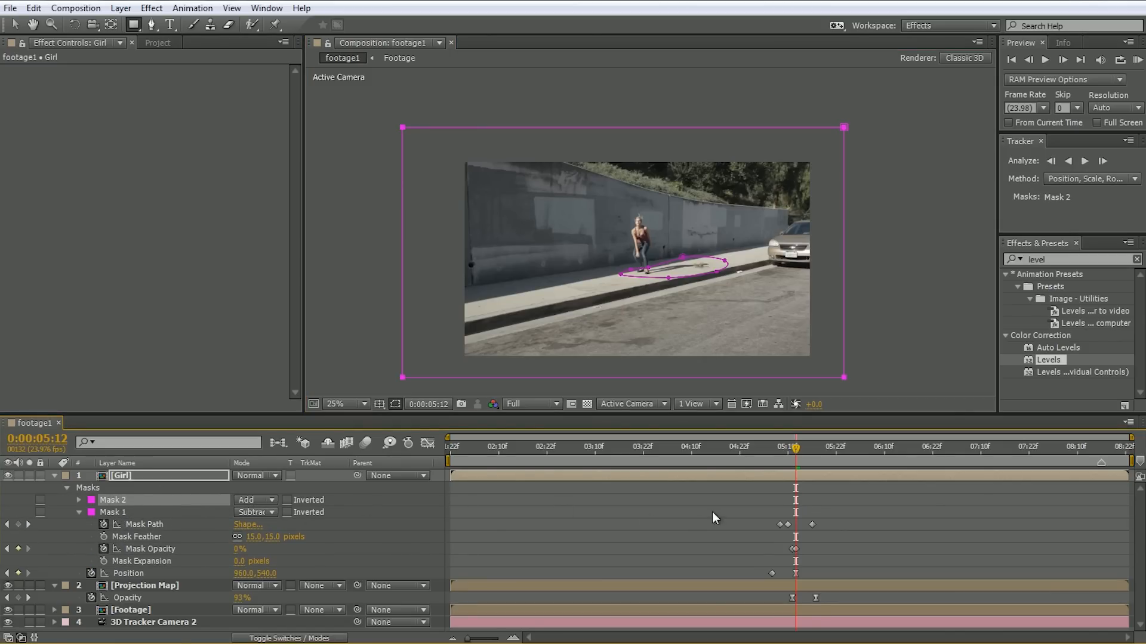
mouse_move(802, 448)
mouse_down()
mouse_move(837, 453)
mouse_move(775, 457)
mouse_move(826, 460)
mouse_move(788, 460)
mouse_up()
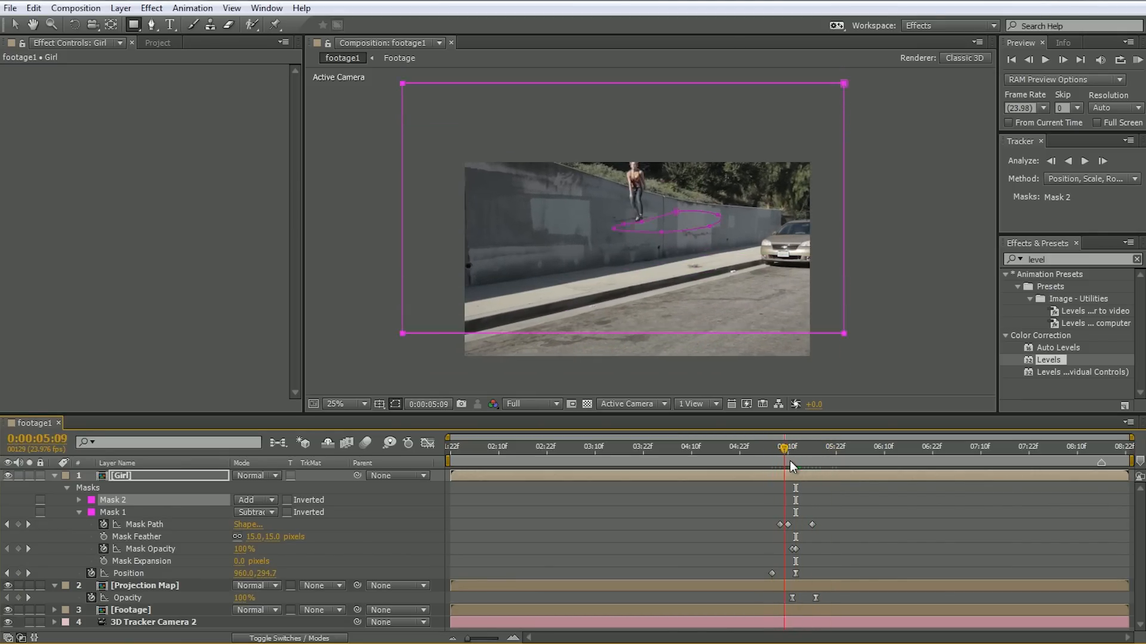
click(833, 504)
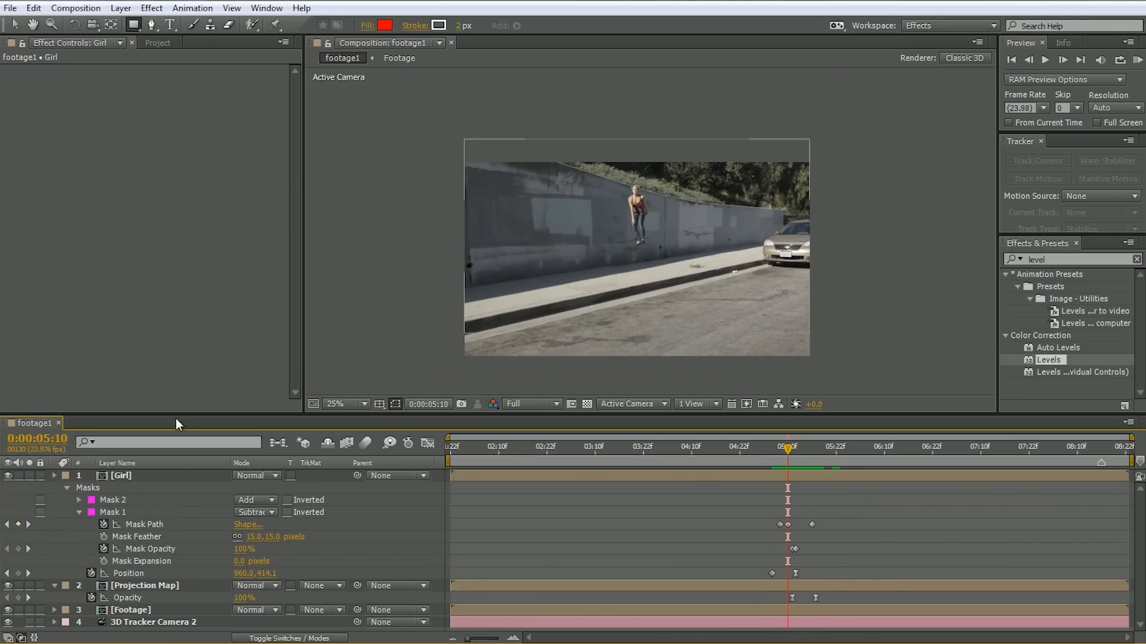
- Enable motion blur on the Girl layer and for the composition, checking the falling woman at 0:00:05:08
scroll(666, 301, up, 2)
mouse_move(792, 461)
mouse_down()
mouse_move(815, 454)
mouse_move(772, 455)
mouse_move(821, 460)
mouse_move(765, 463)
mouse_move(791, 461)
mouse_move(780, 463)
mouse_up()
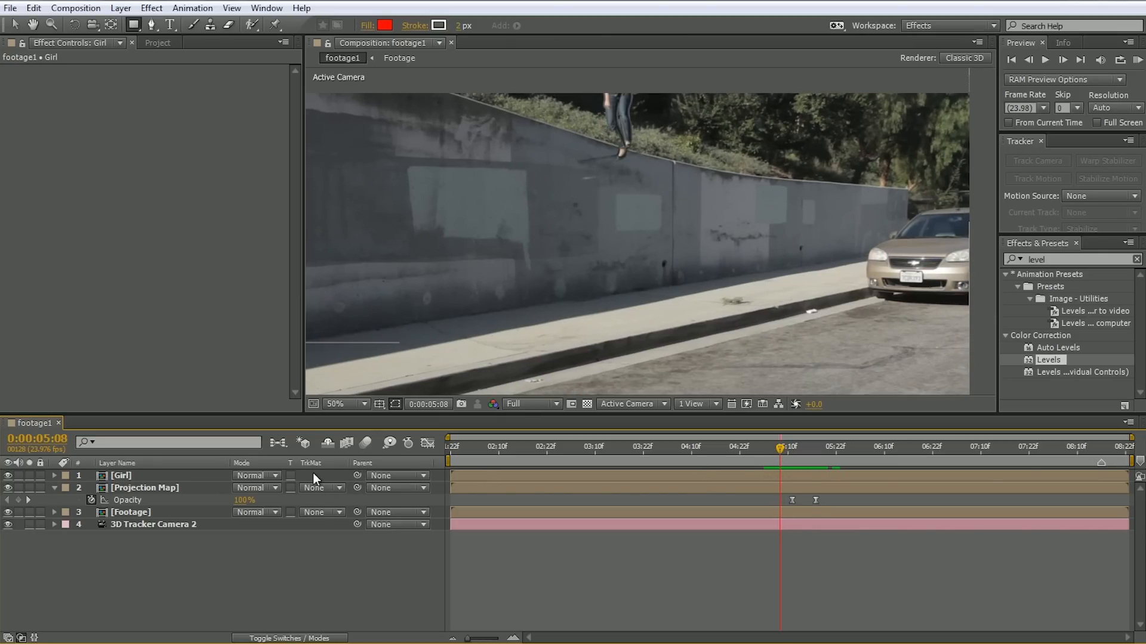
key(F4)
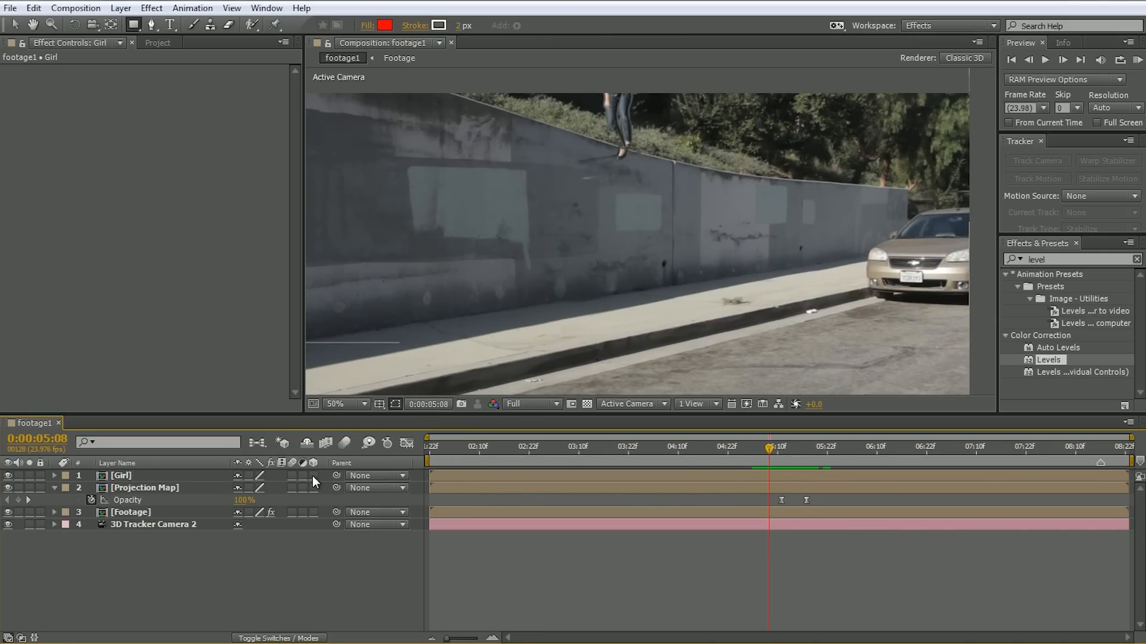
click(292, 476)
click(345, 443)
drag(422, 416, 423, 462)
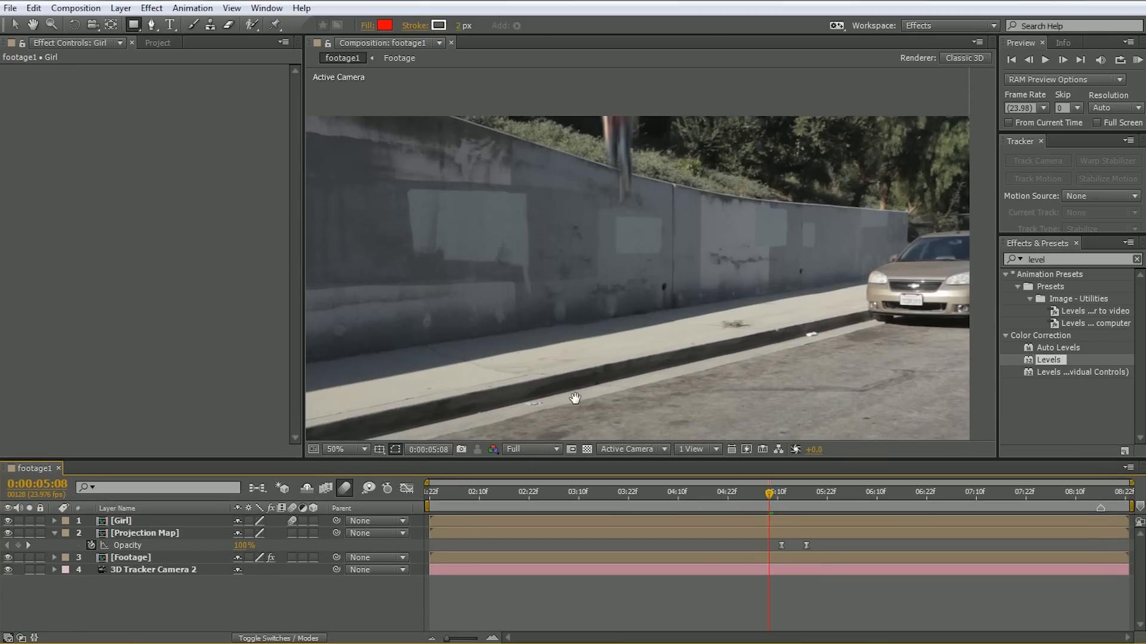
drag(575, 398, 582, 373)
key(v)
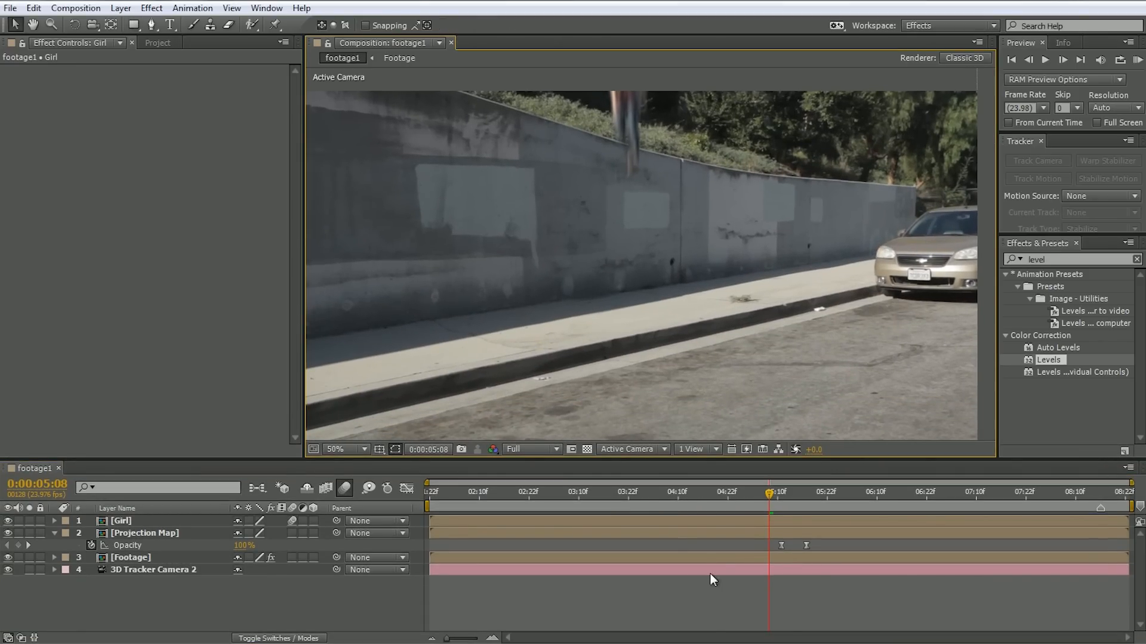
- Preview the woman's drop and landing in an enlarged composition view, and restore the workspace layout
key(comma)
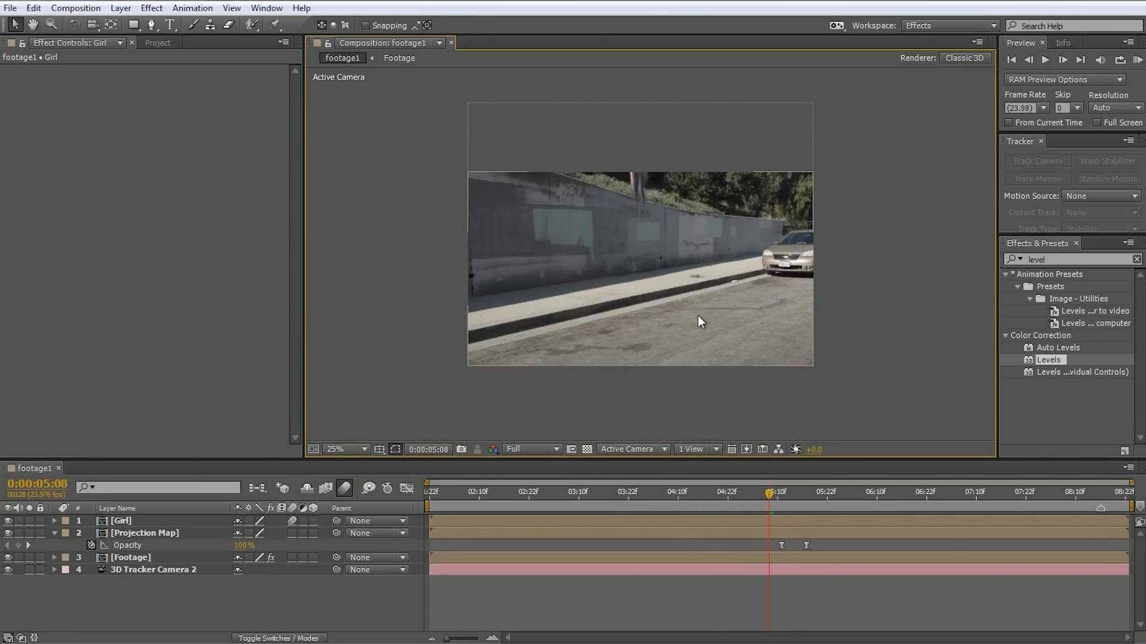
key(grave)
key(space)
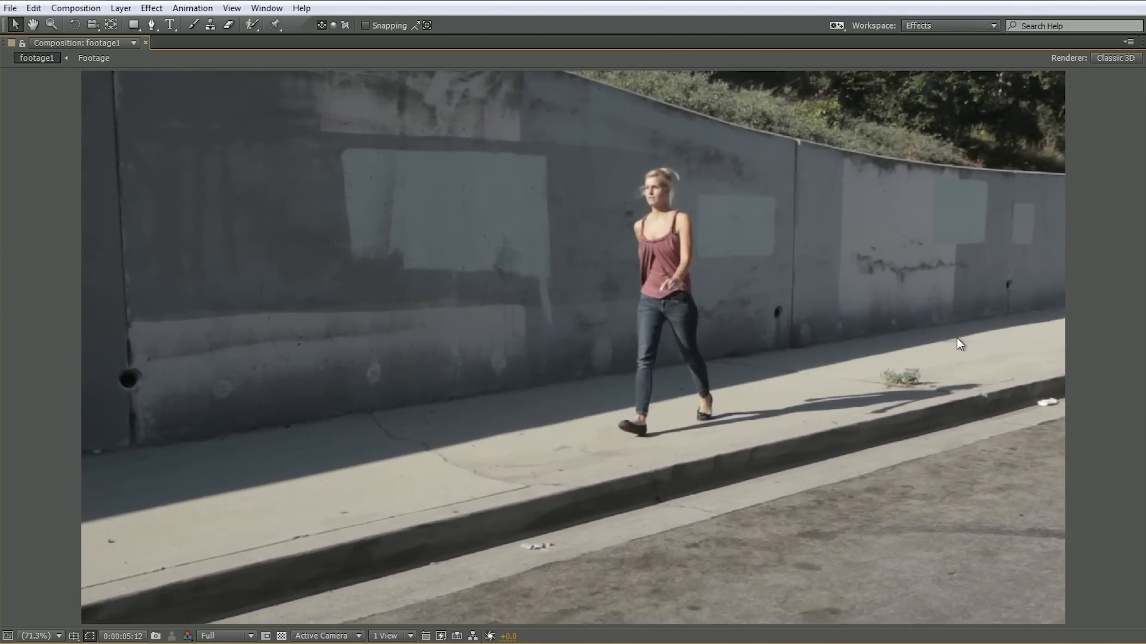
key(comma)
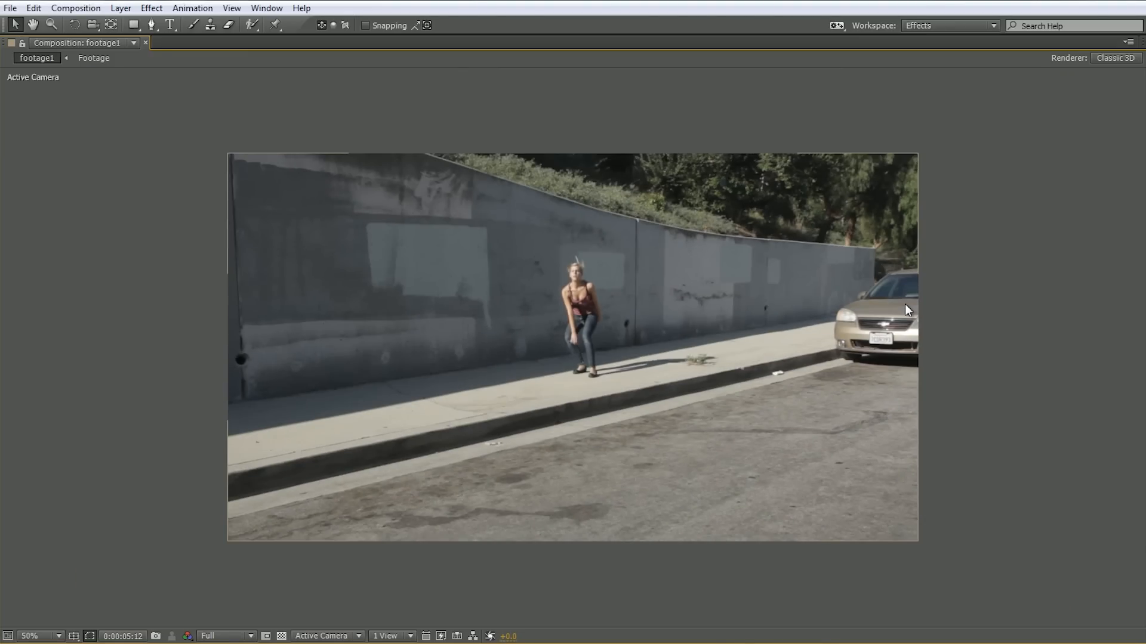
key(grave)
key(comma)
click(722, 595)
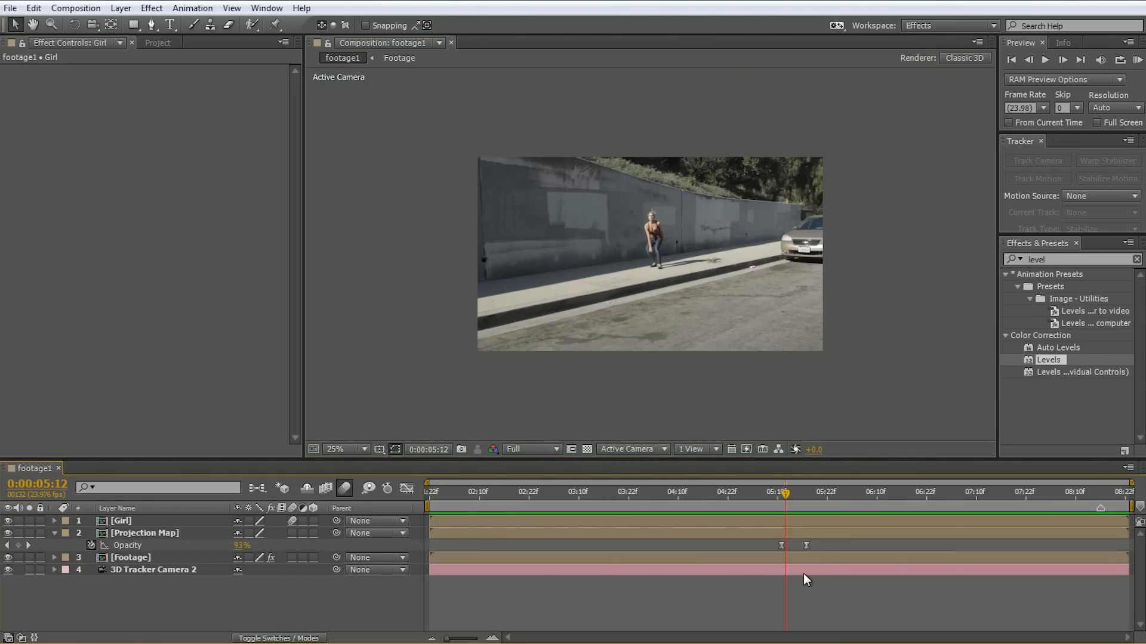
- Create an adjustment layer above all layers and apply the Pixel Motion Blur effect to it
key(ctrl+alt+y)
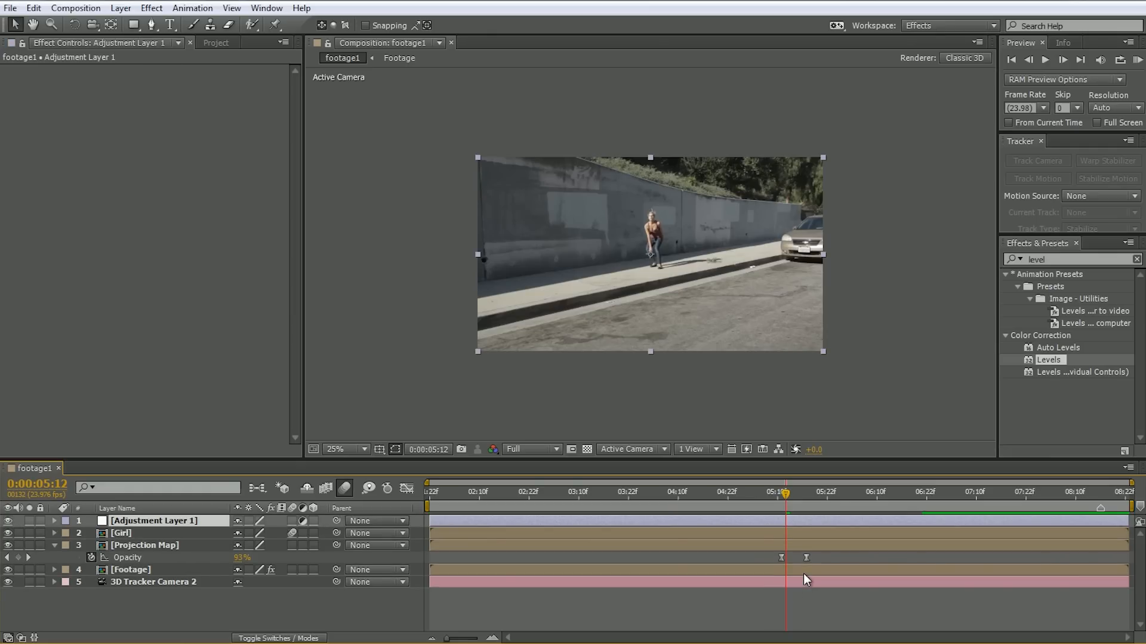
click(121, 8)
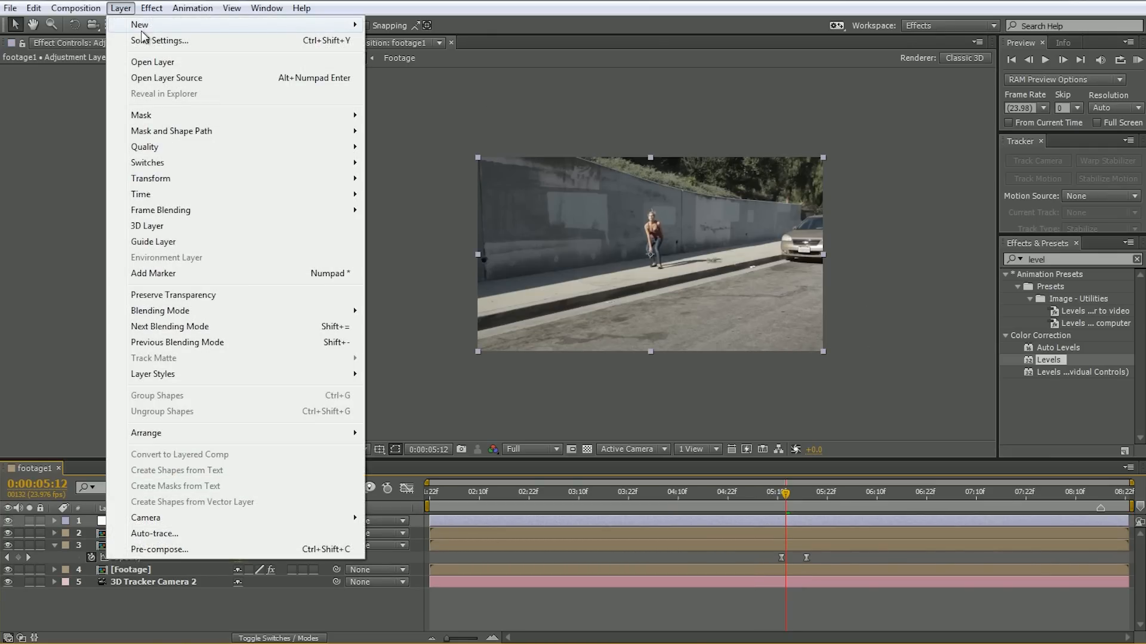
mouse_move(146, 27)
click(1044, 417)
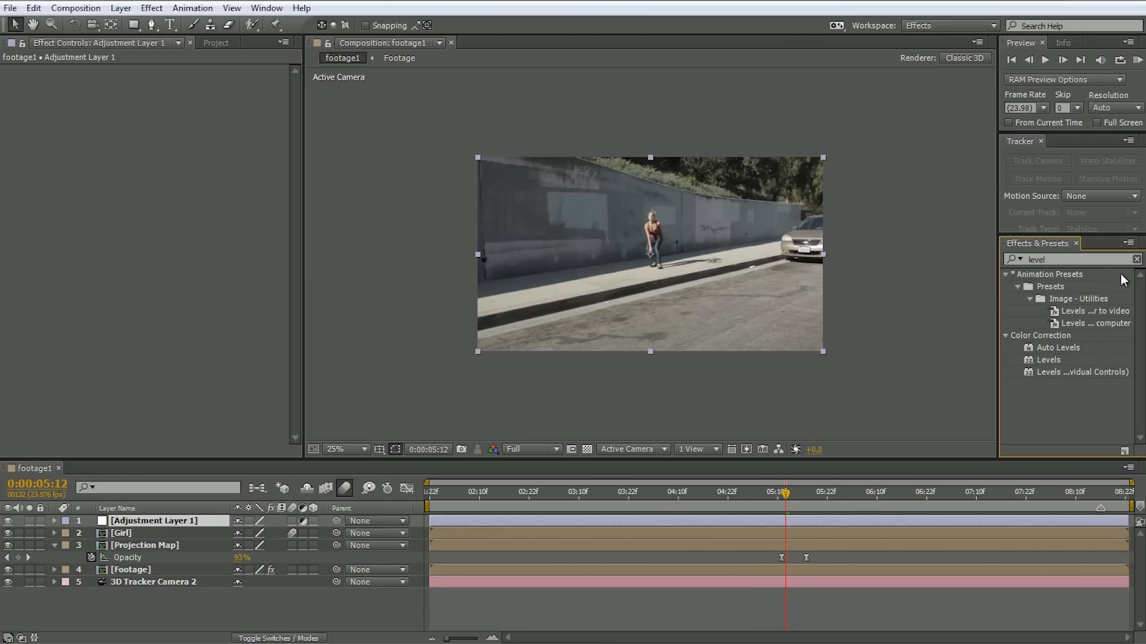
click(1136, 259)
click(1111, 260)
text(pixel mo)
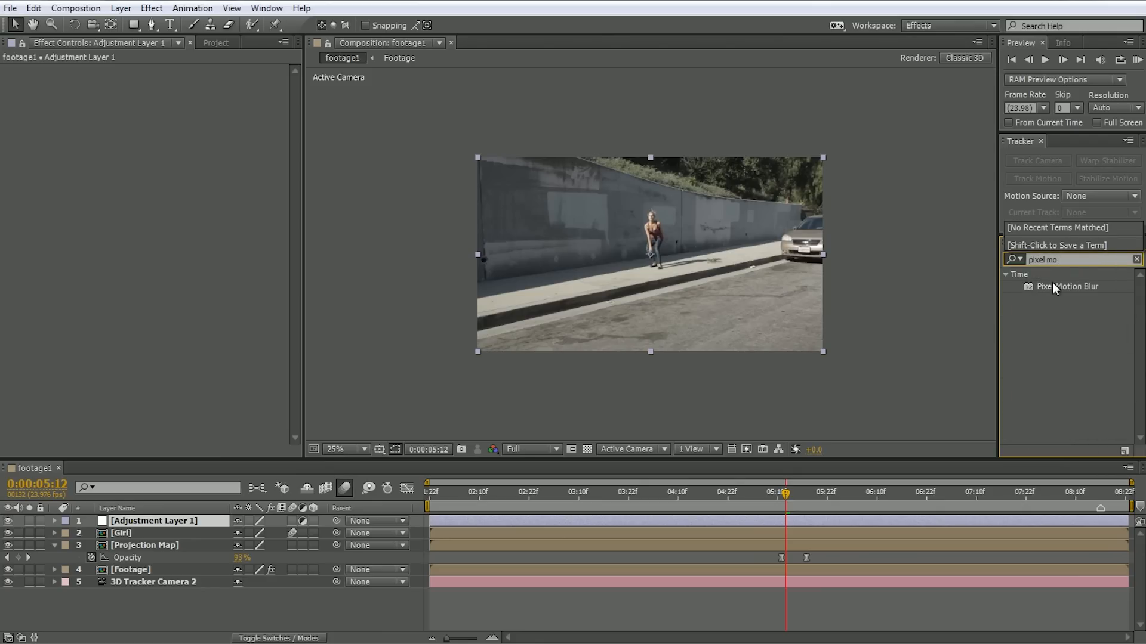
drag(1054, 285, 784, 520)
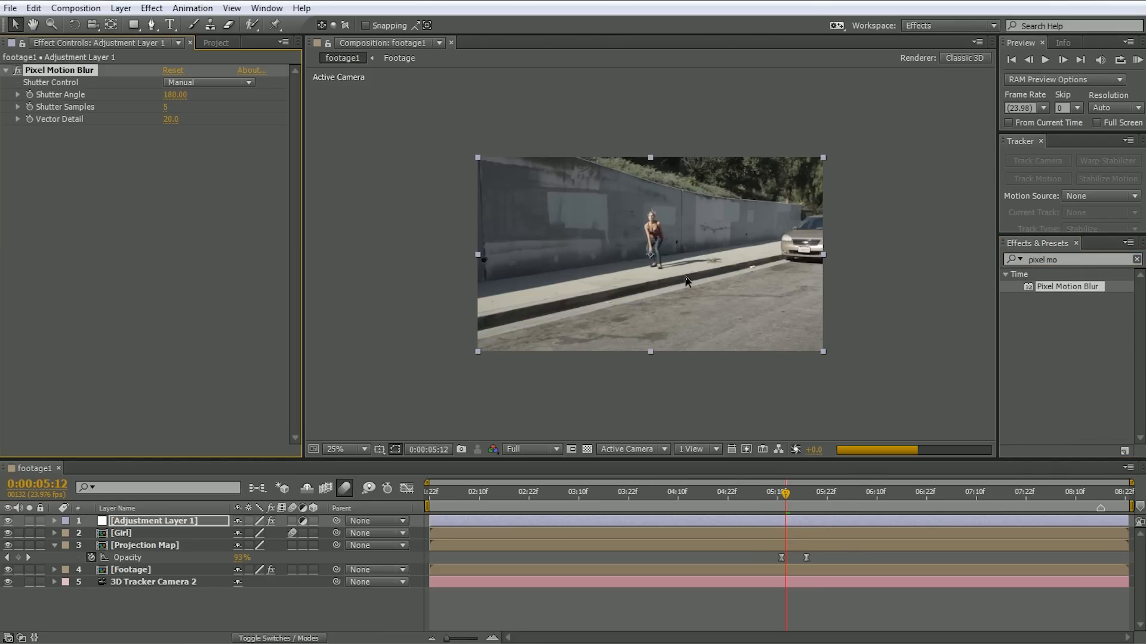
- Set Pixel Motion Blur's Shutter Samples to 10 and compare the landing frame with the effect off and on
scroll(632, 222, up, 4)
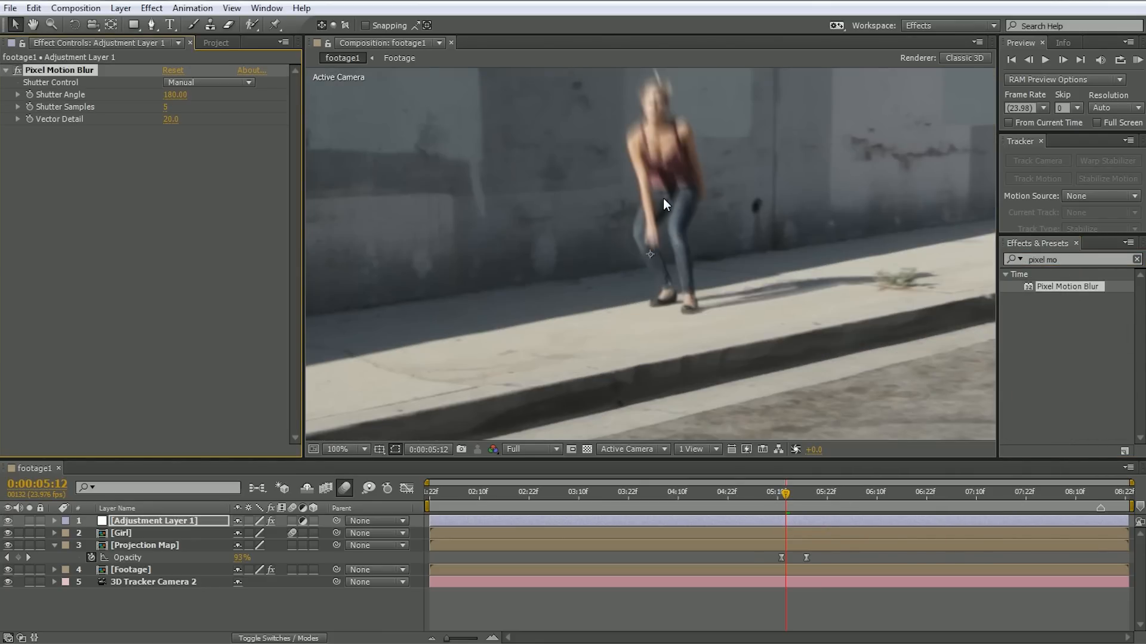
click(166, 107)
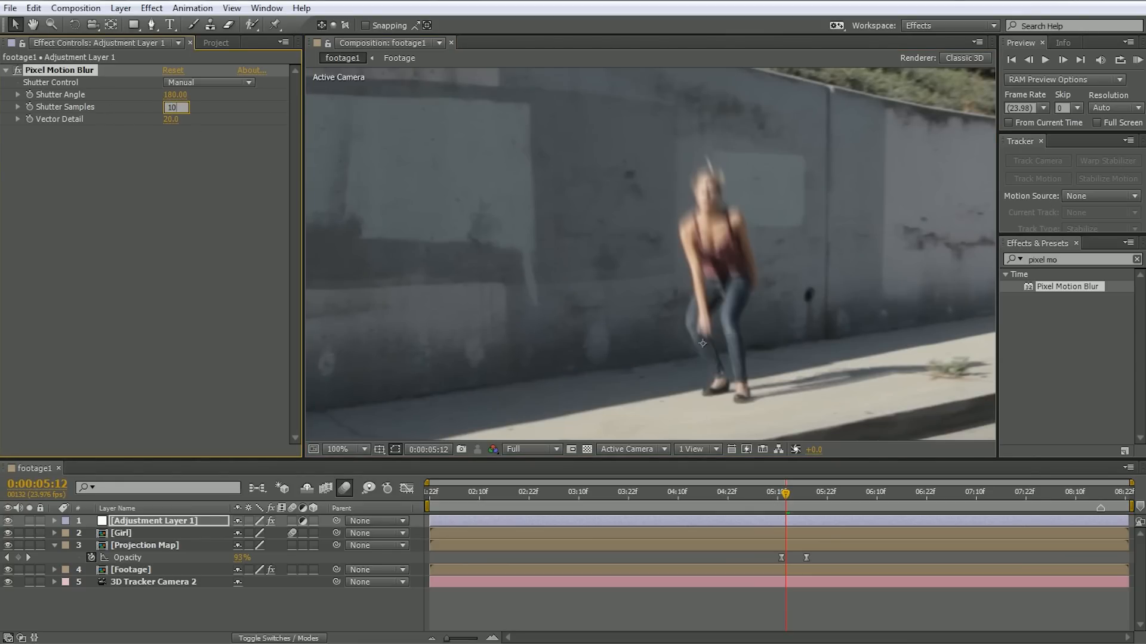
key(Return)
click(17, 71)
click(17, 71)
click(18, 71)
click(17, 71)
scroll(883, 338, down, 4)
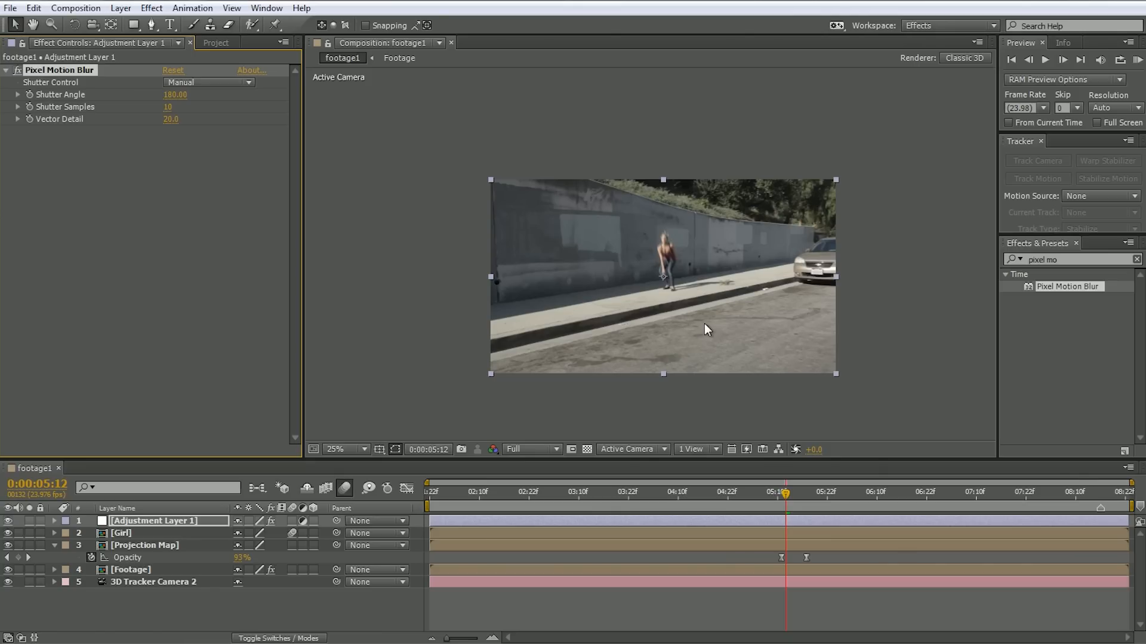
scroll(754, 310, up, 2)
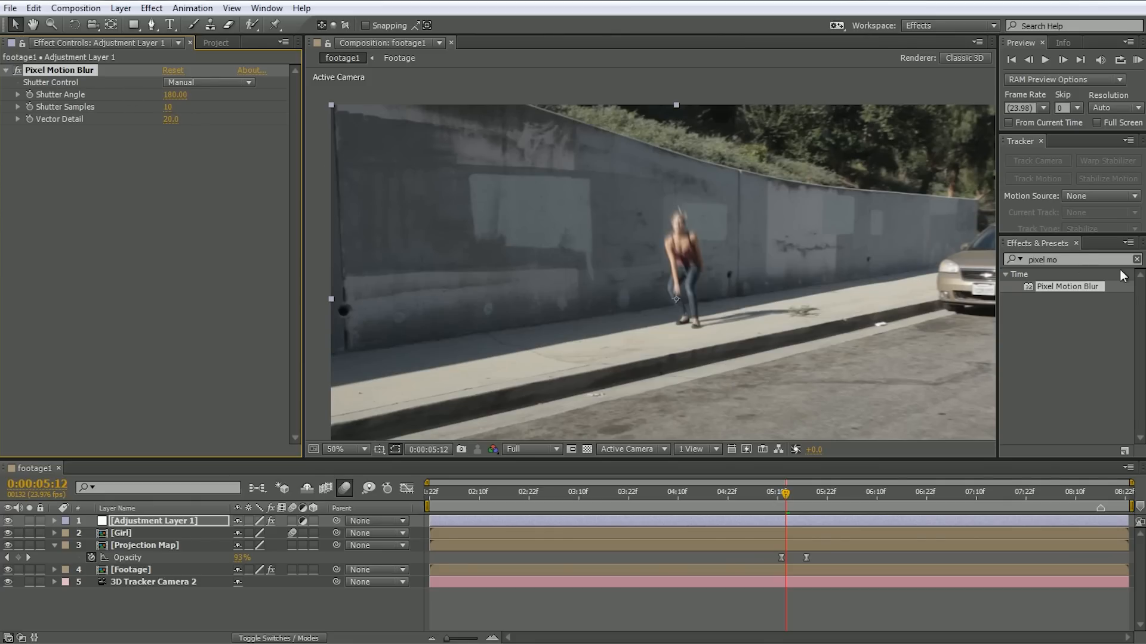
- Add the RSMB effect to the adjustment layer, disable Pixel Motion Blur, and examine the crouching woman at 0:00:05:22
click(1136, 261)
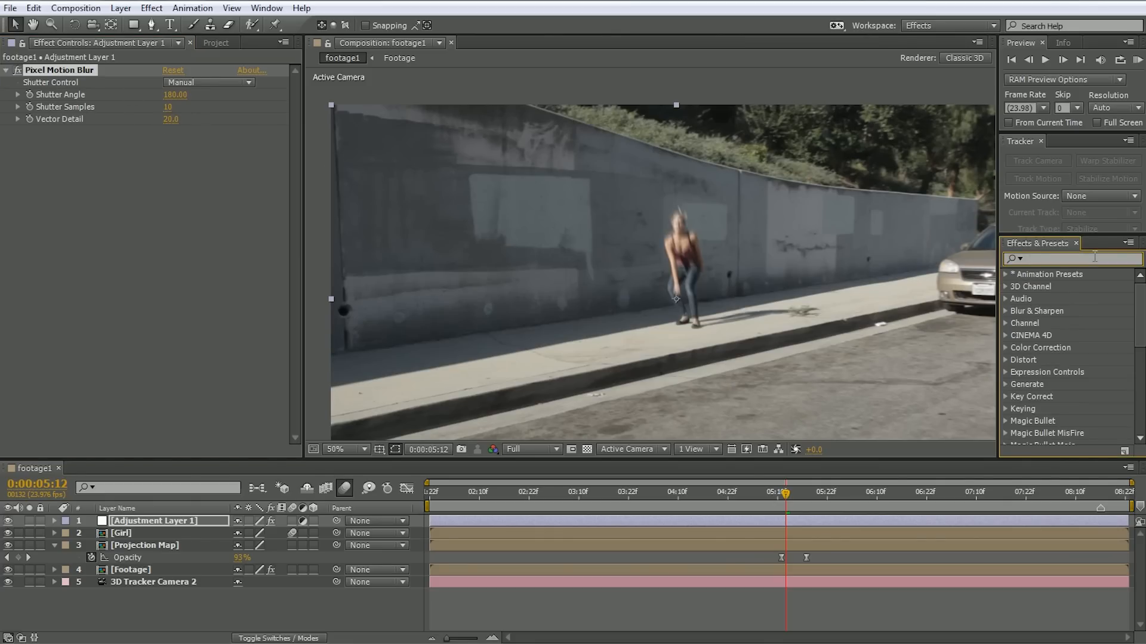
text(rsm)
drag(1050, 288, 69, 236)
click(18, 70)
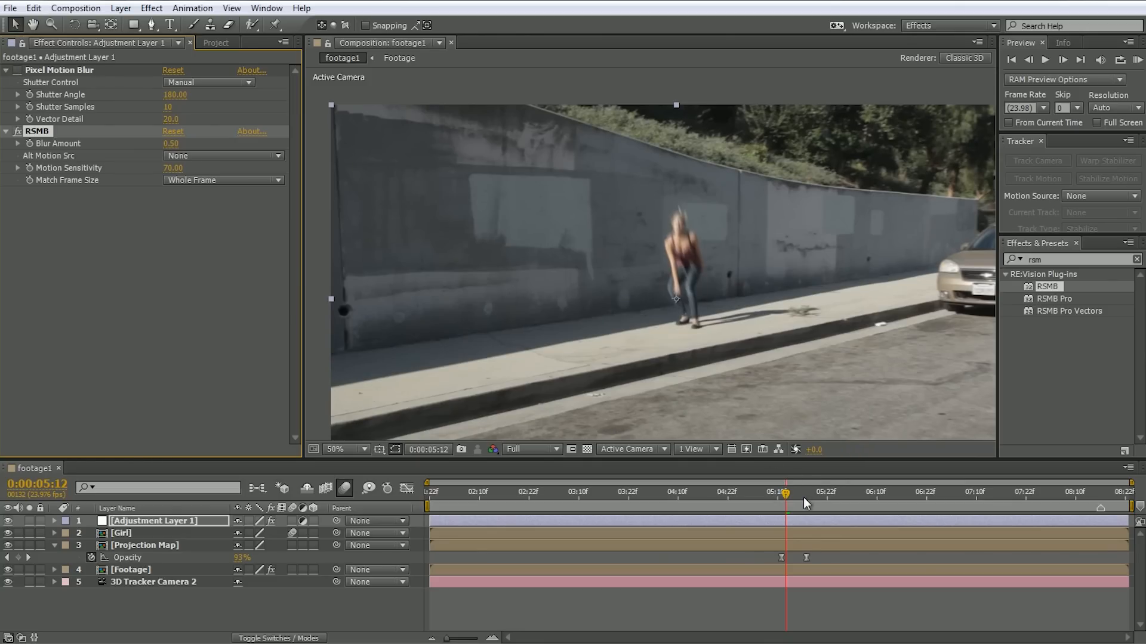
drag(803, 497, 830, 500)
key(period)
- Delete the RSMB effect from the adjustment layer and re-enable Pixel Motion Blur
click(50, 71)
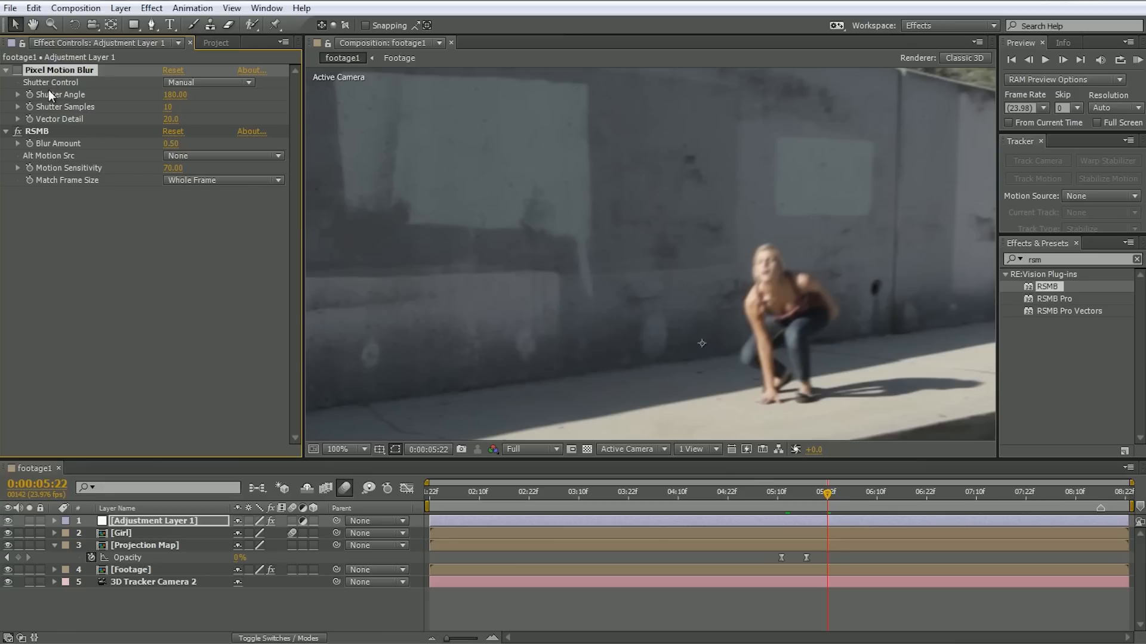
click(35, 130)
click(37, 131)
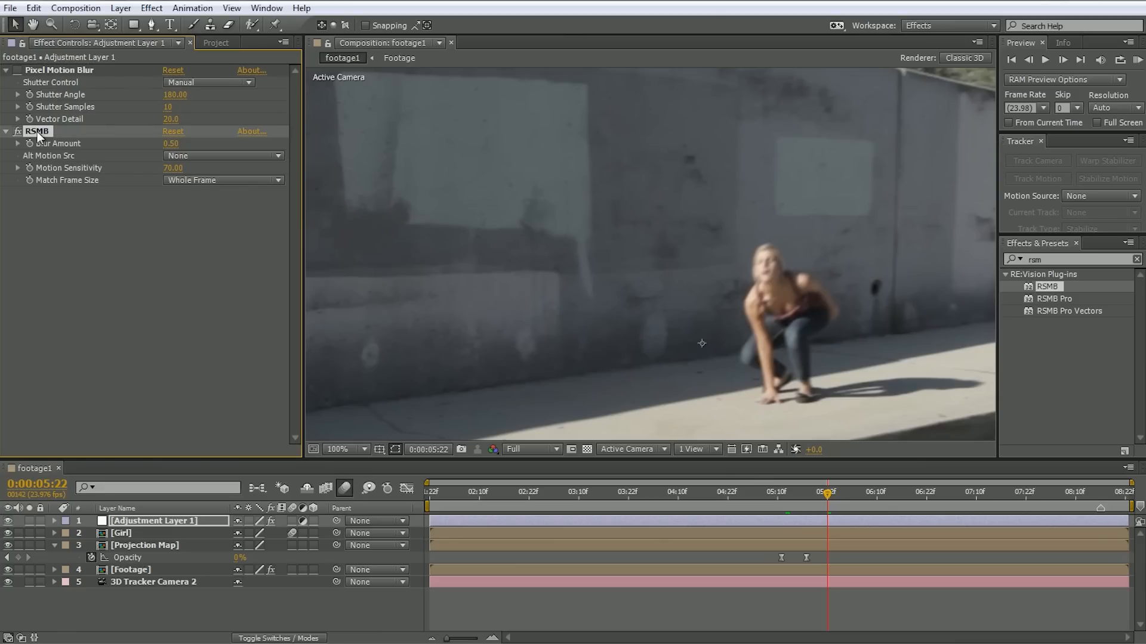
key(Delete)
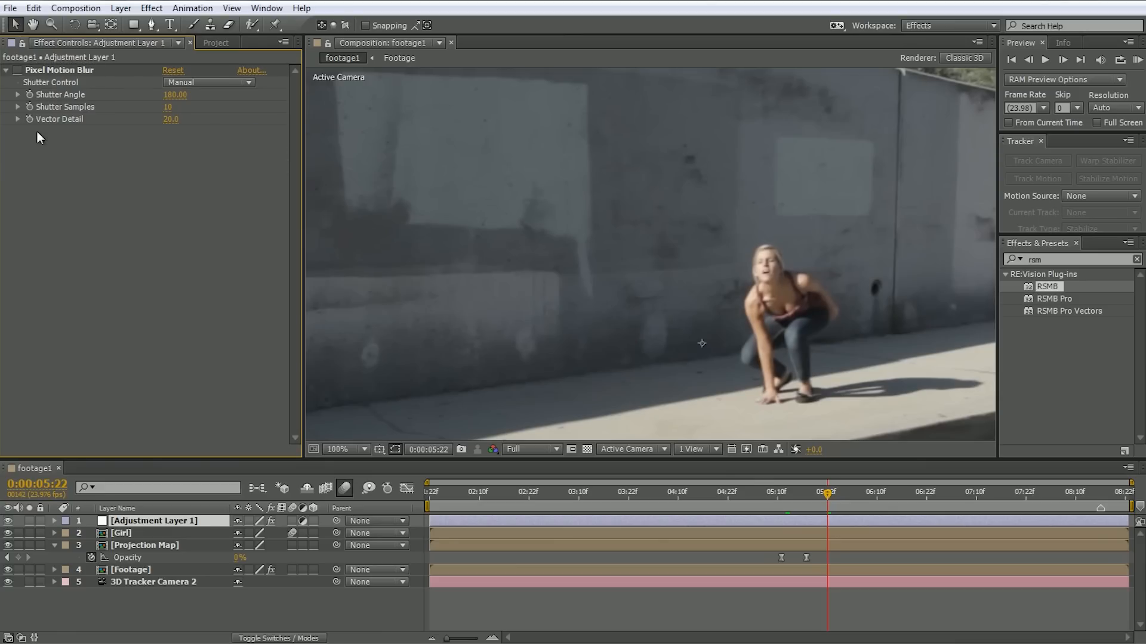
click(17, 70)
scroll(739, 373, down, 2)
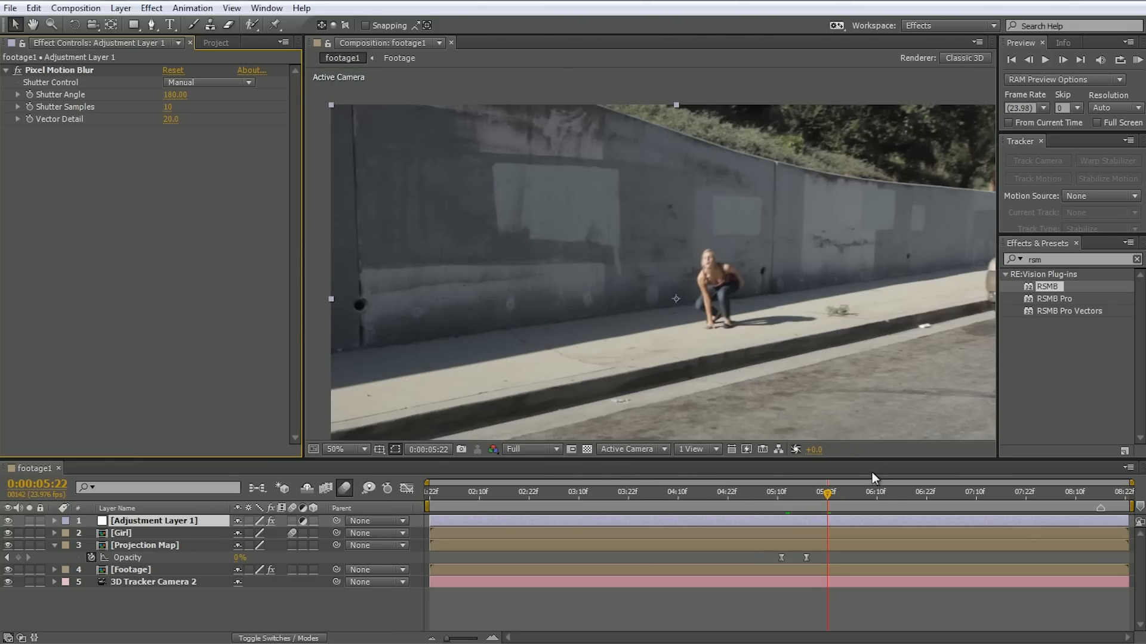
drag(845, 497, 968, 496)
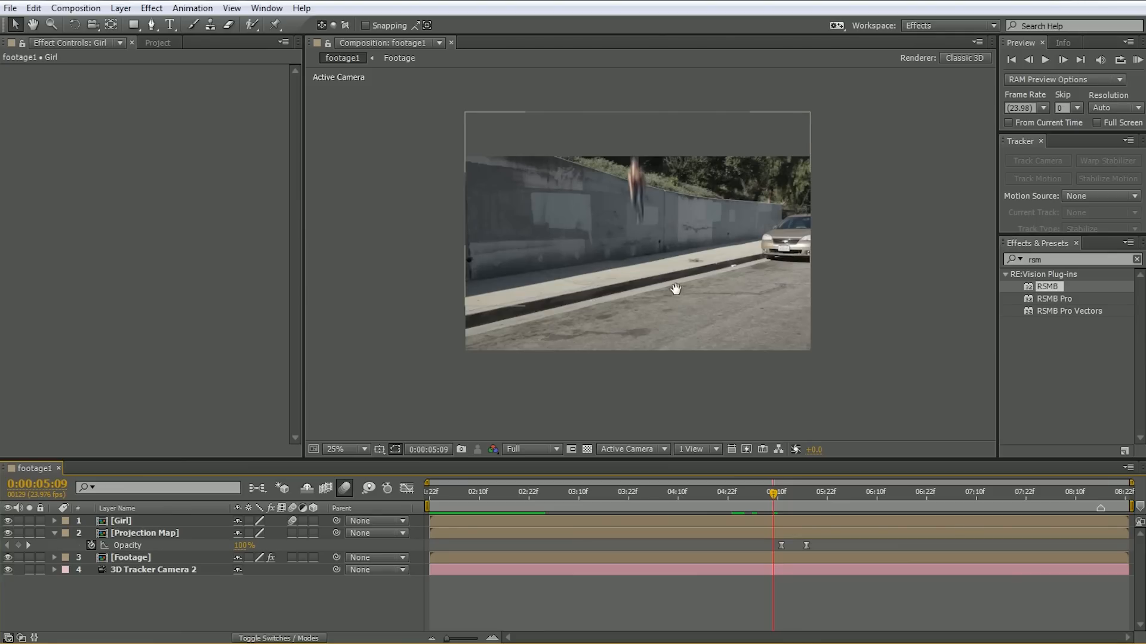
- Fit the composition in the viewer, go to 0:00:06:15, and open the Classic 3D renderer options in footage1's advanced composition settings
click(365, 448)
click(370, 205)
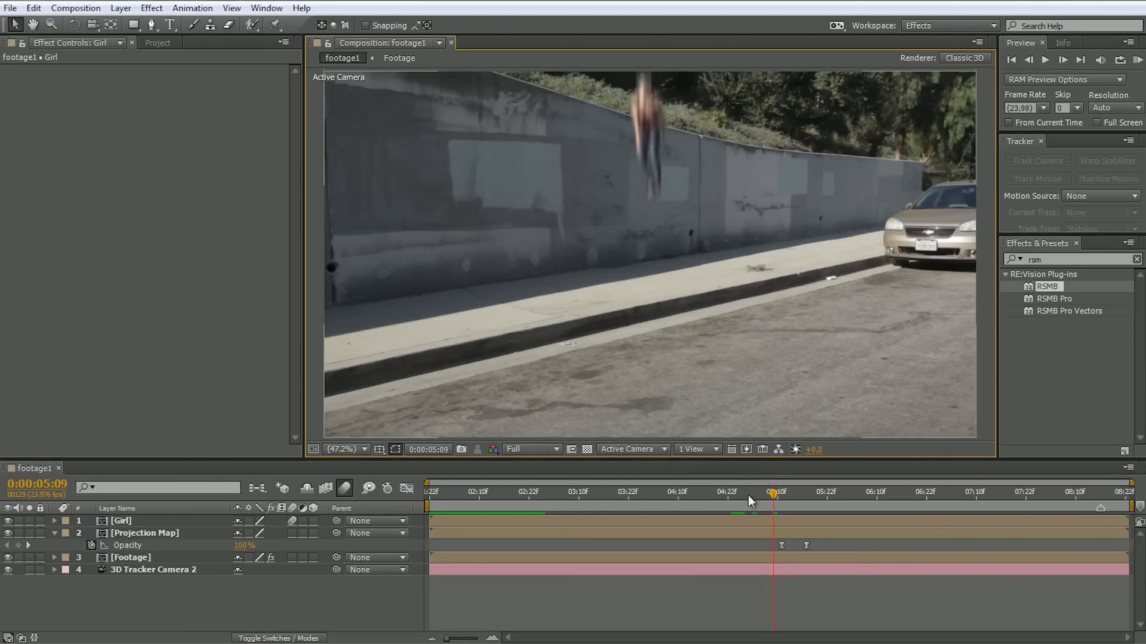
drag(789, 488, 897, 485)
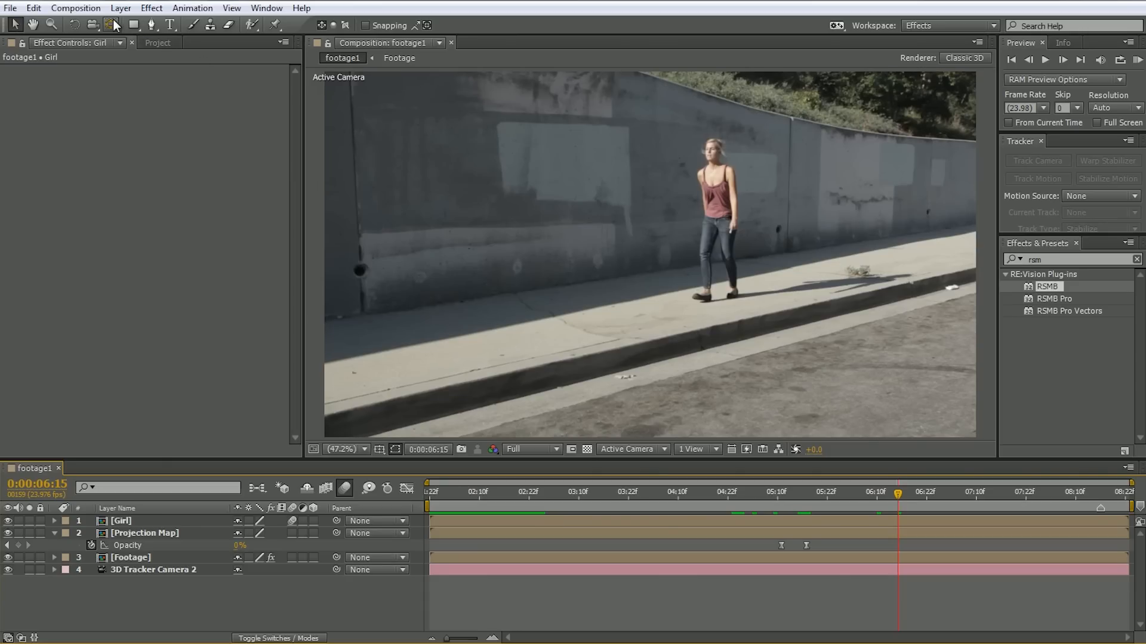
click(77, 8)
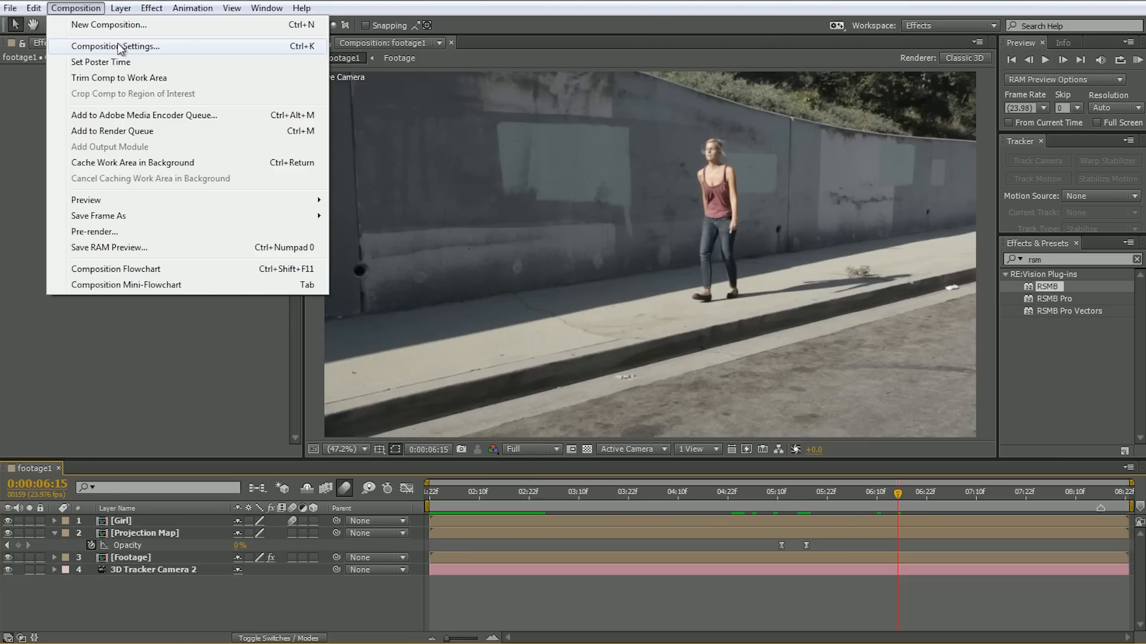
click(117, 46)
drag(343, 173, 320, 118)
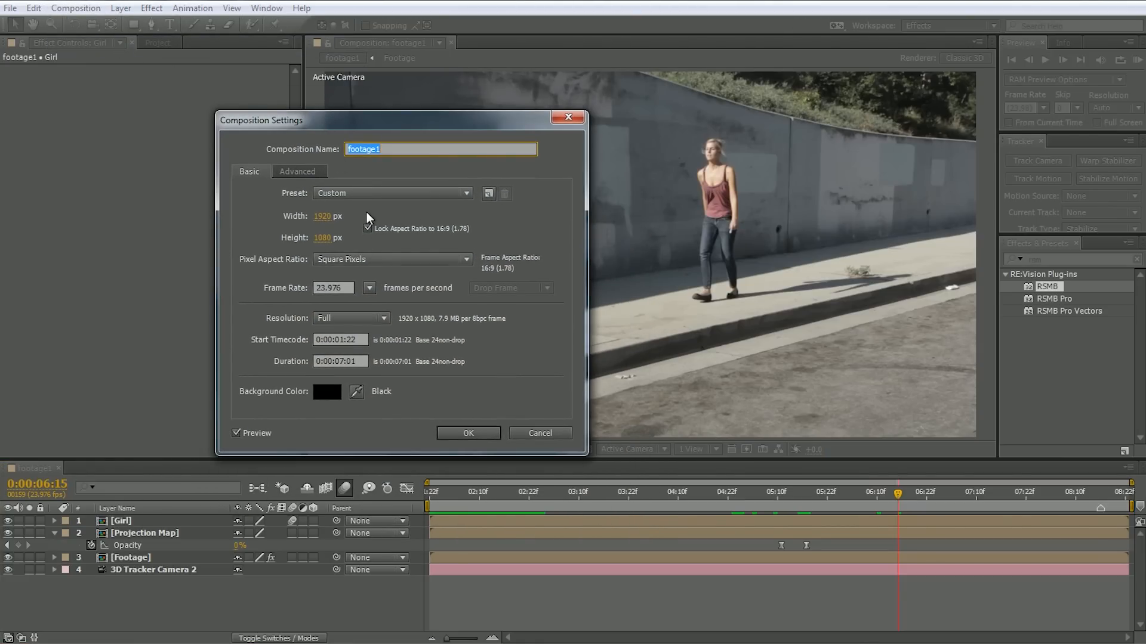
click(298, 171)
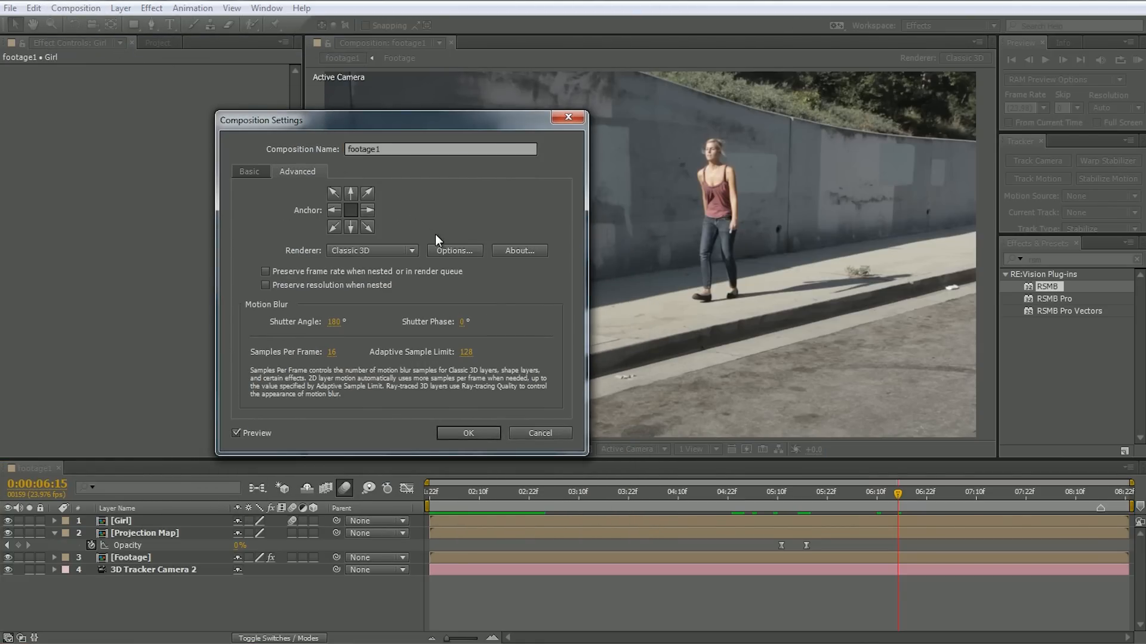
click(448, 251)
- Try Comp Size as the Shadow Map Resolution, set it to 4000 instead, and apply the composition settings
drag(148, 88, 517, 203)
click(518, 239)
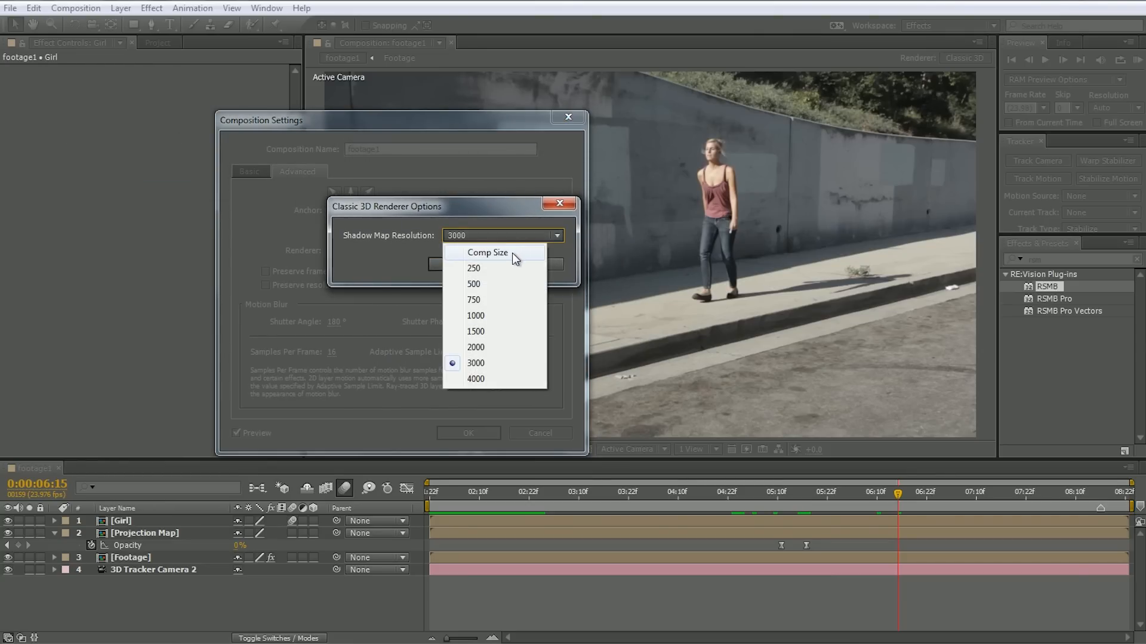
click(512, 253)
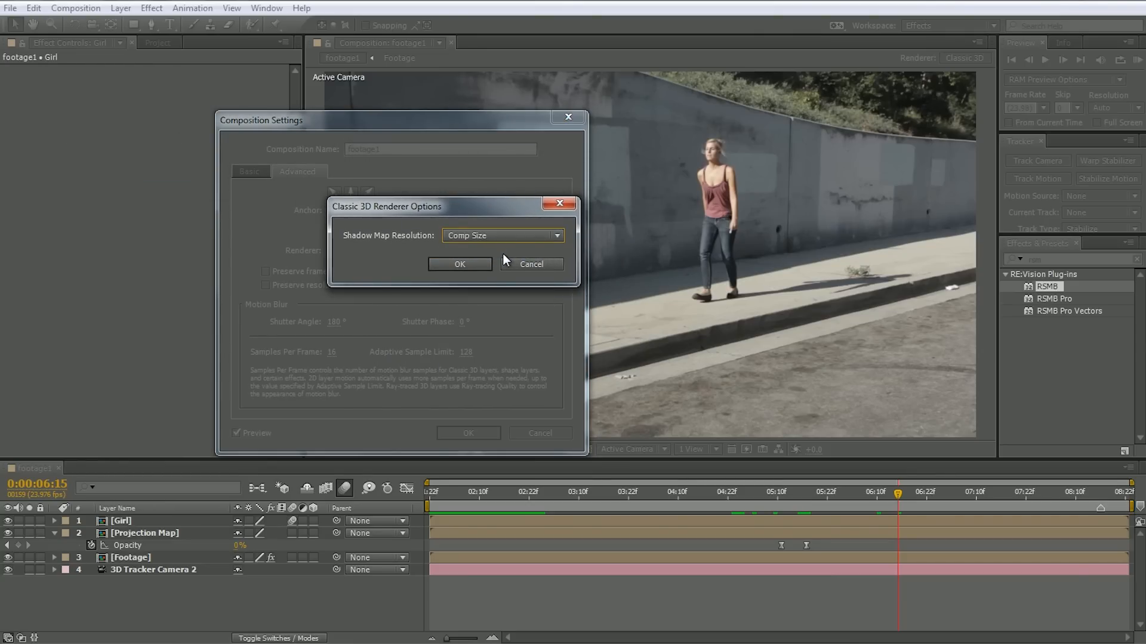
click(542, 235)
click(536, 238)
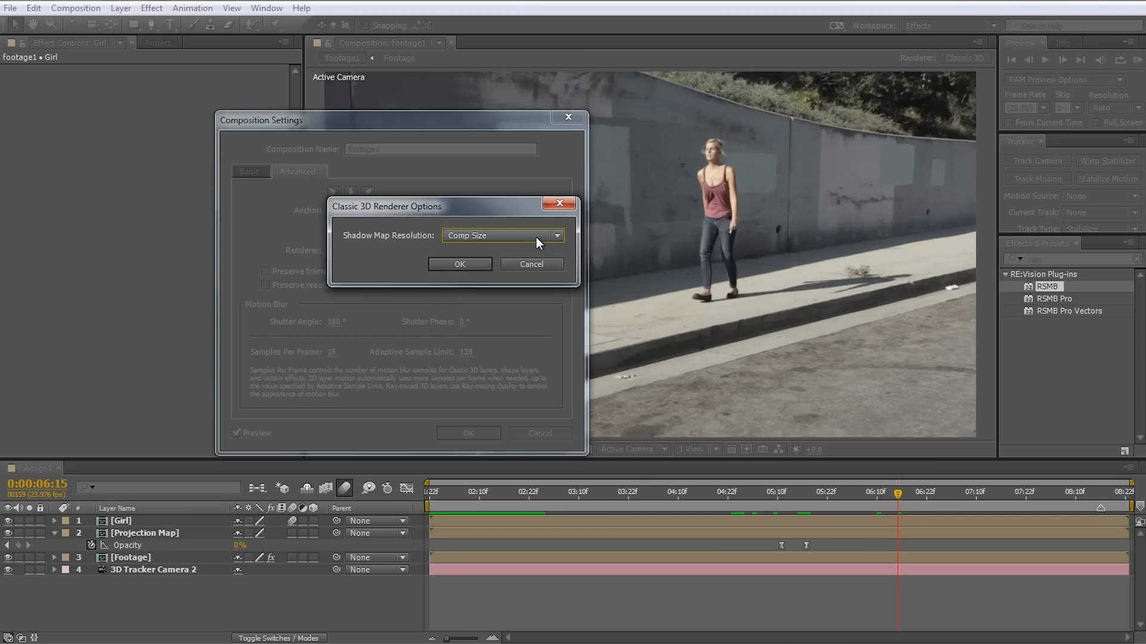
click(504, 238)
click(482, 381)
click(469, 268)
click(488, 430)
- Scrub through the woman's landing and walk, and examine her and her shadow up close at 0:00:07:08
drag(983, 492, 796, 495)
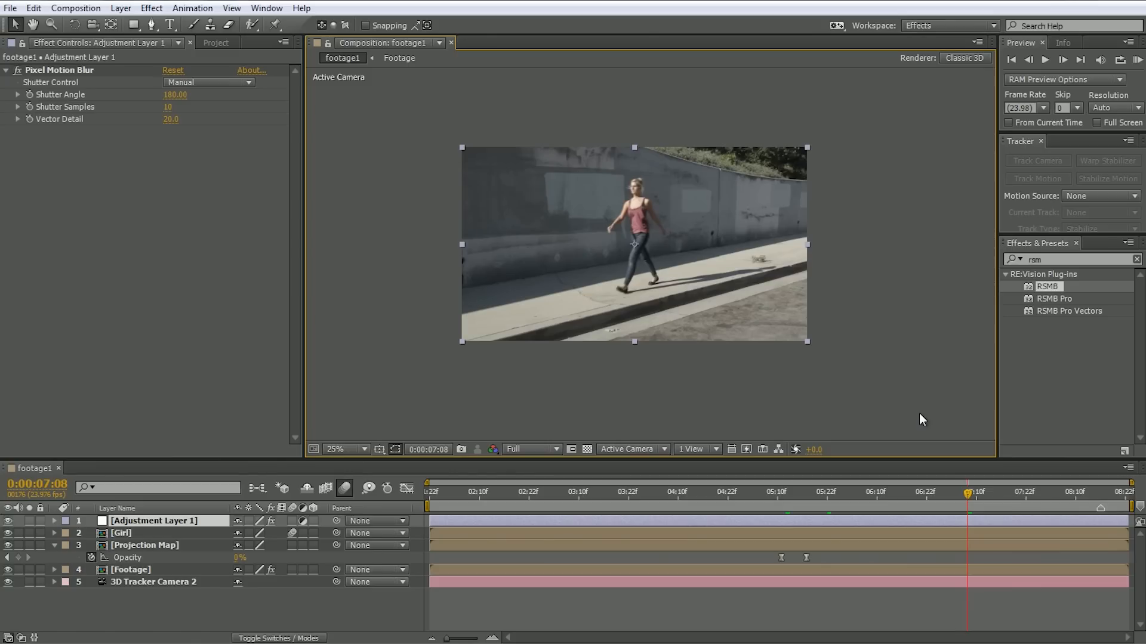
scroll(724, 277, up, 2)
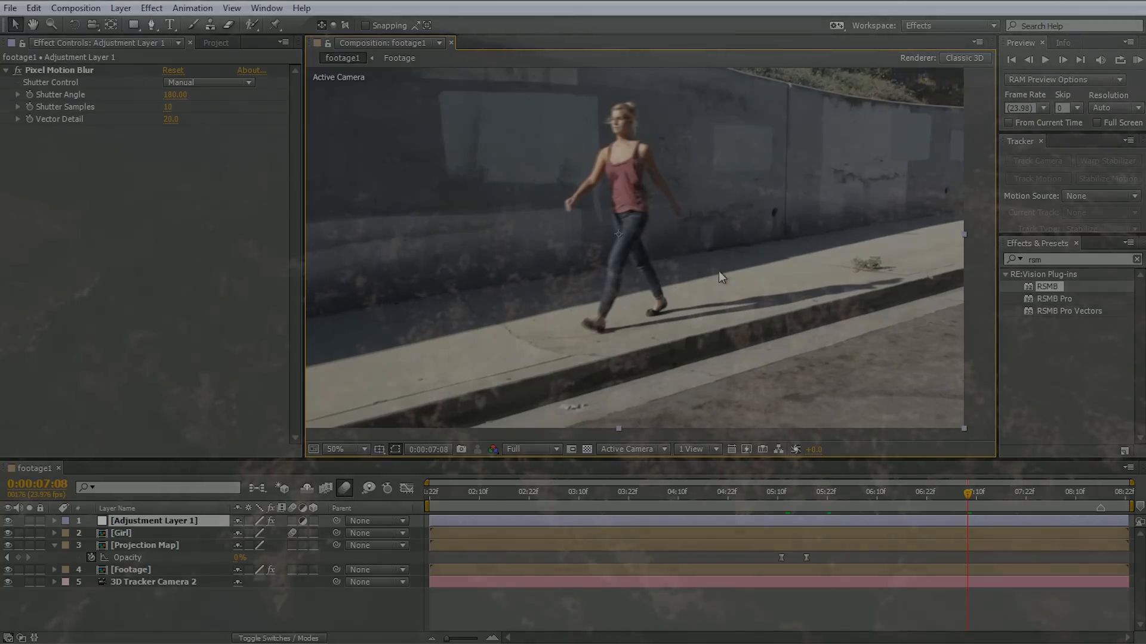